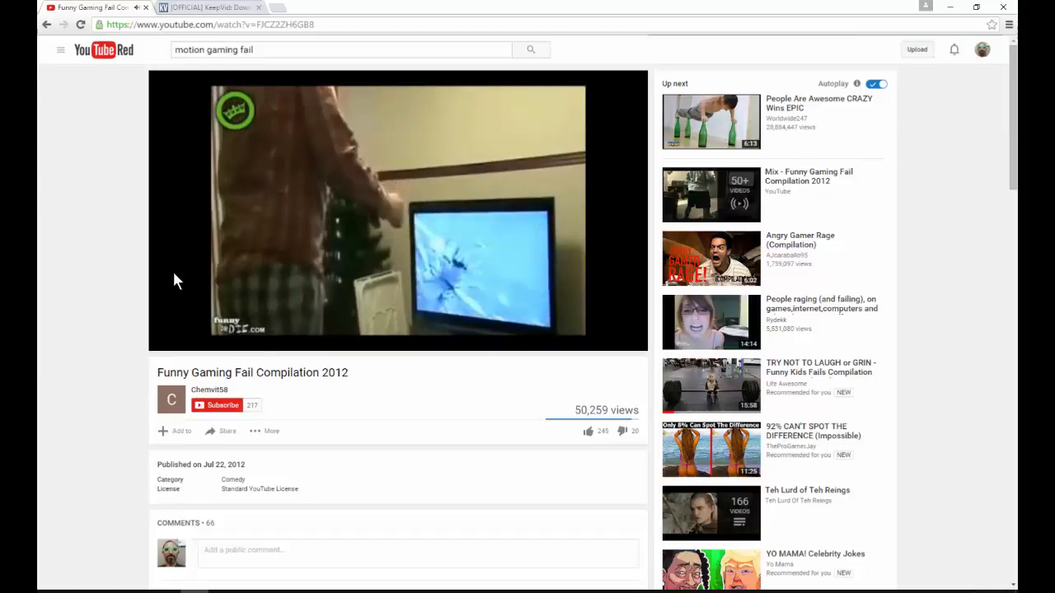
Step: Pause the YouTube video and load the download options for the copied video link on the KeepVid site
{"action": "mouse_move", "coordinate": [318, 210]}
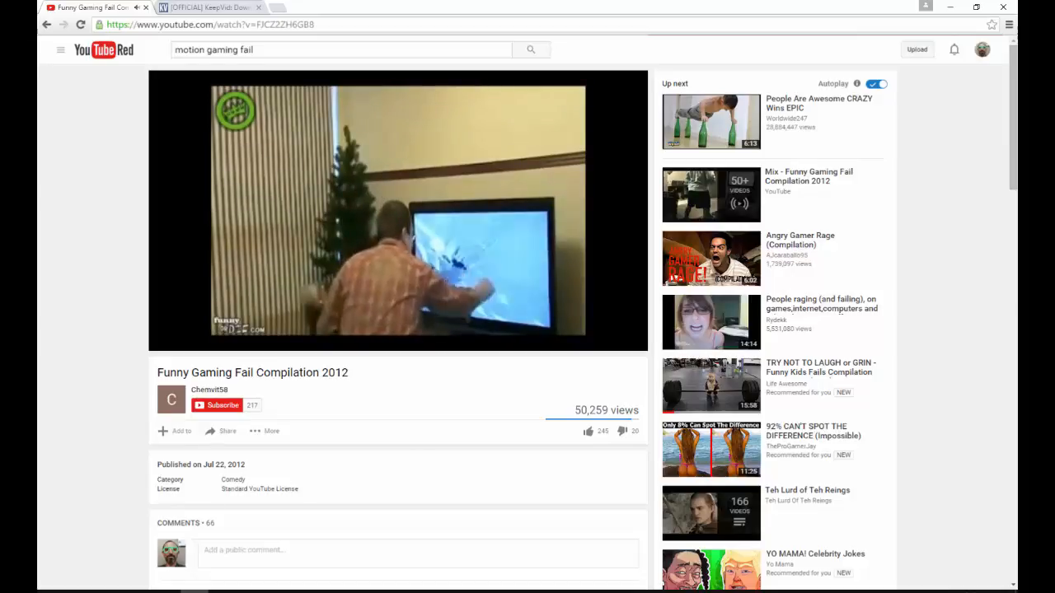
{"action": "left_click", "coordinate": [308, 215]}
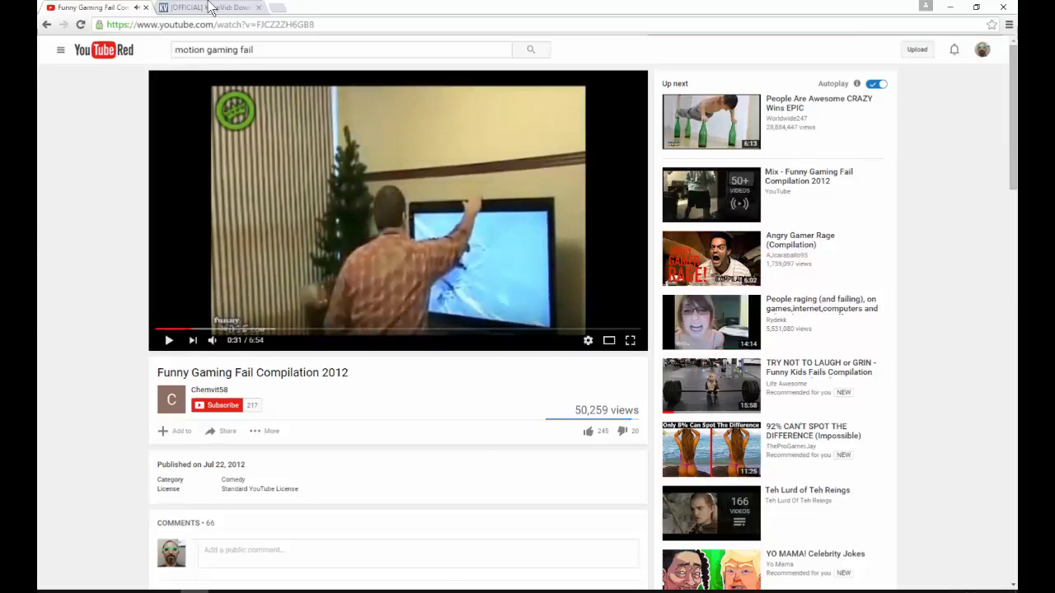
{"action": "left_click", "coordinate": [220, 12]}
{"action": "left_click", "coordinate": [322, 107]}
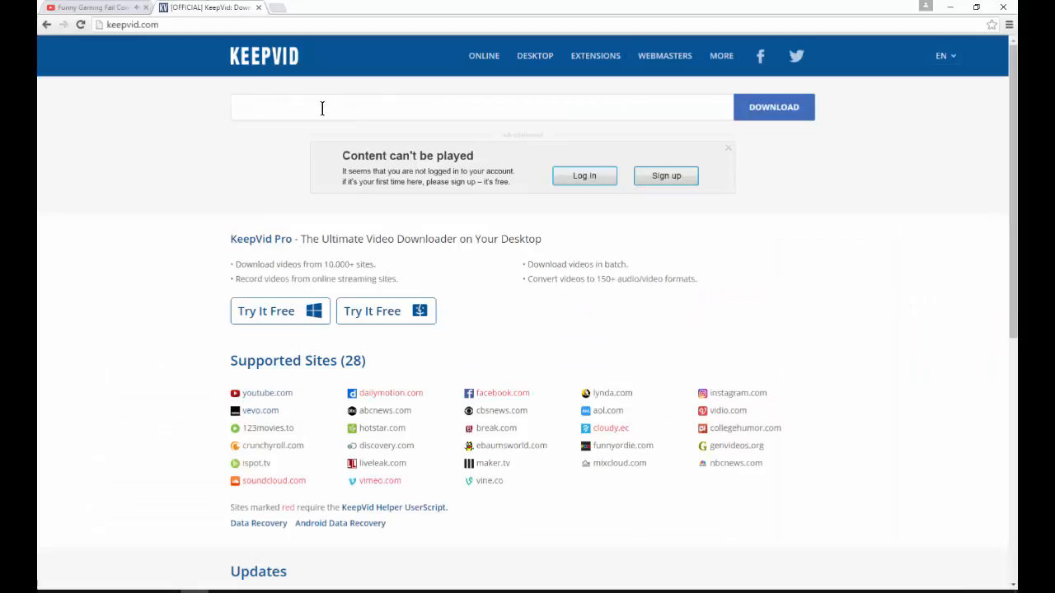
{"action": "type", "text": "https://www.youtube.com/watch?v=4TnQ99ESoKM"}
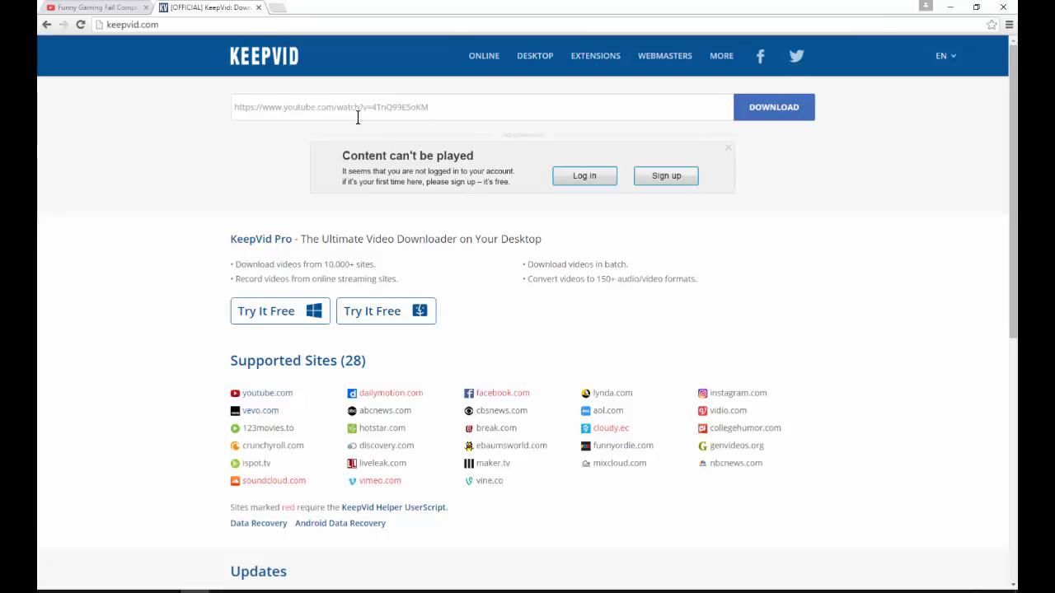
{"action": "left_click", "coordinate": [162, 24]}
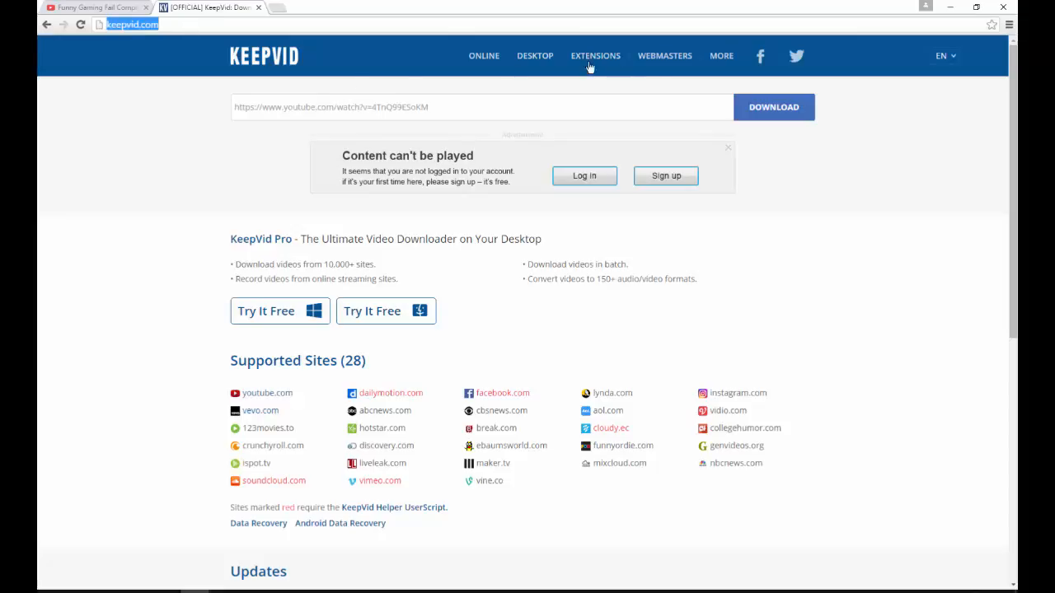
{"action": "left_click", "coordinate": [739, 107]}
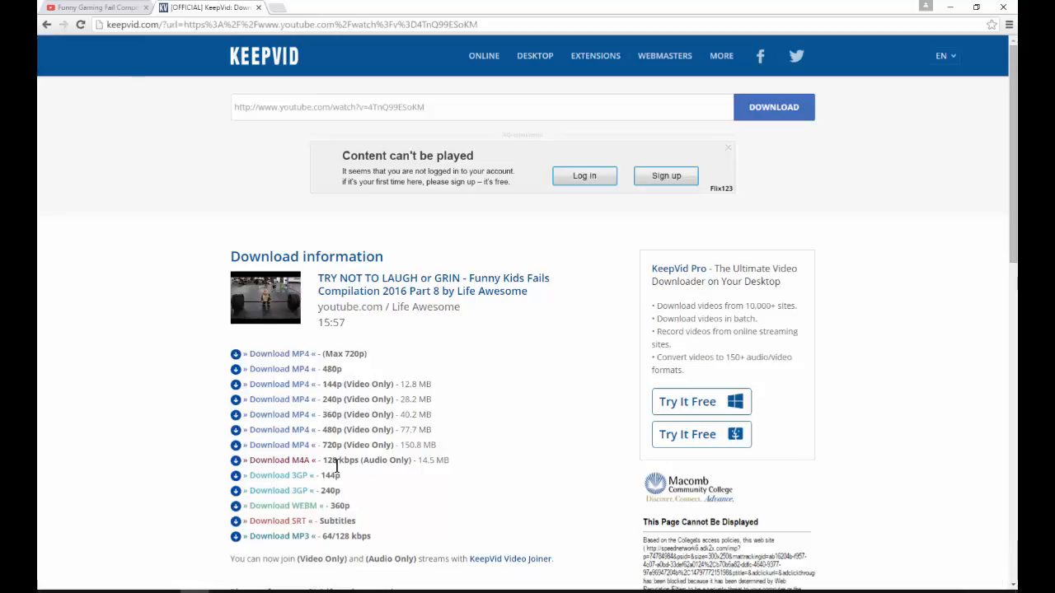
Step: Download the video as MP4 (Max 720p) and open the browser's list of downloads
{"action": "left_click", "coordinate": [279, 359]}
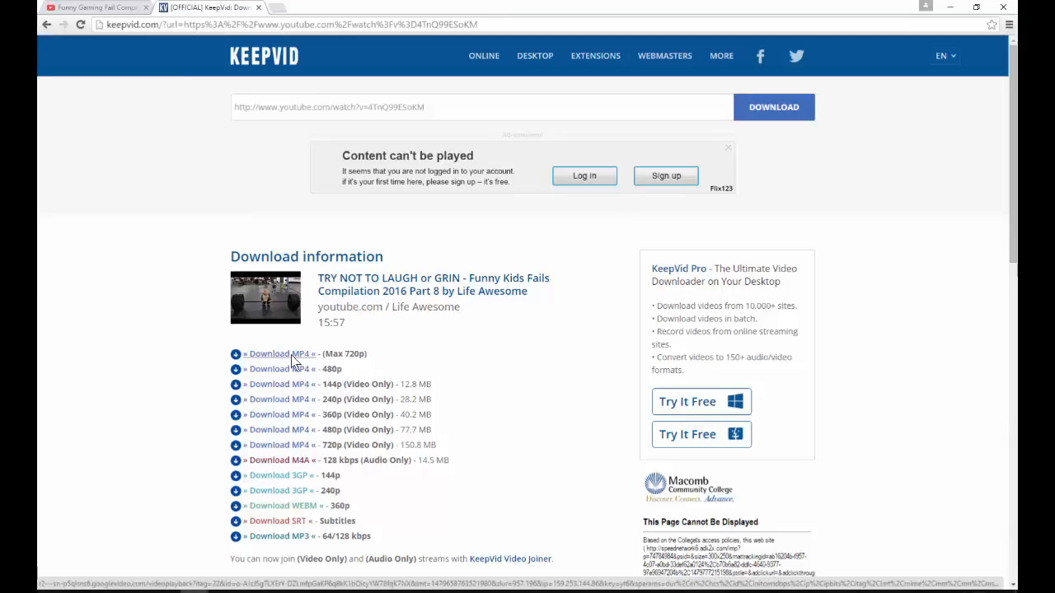
{"action": "left_click", "coordinate": [1007, 24]}
{"action": "left_click", "coordinate": [911, 104]}
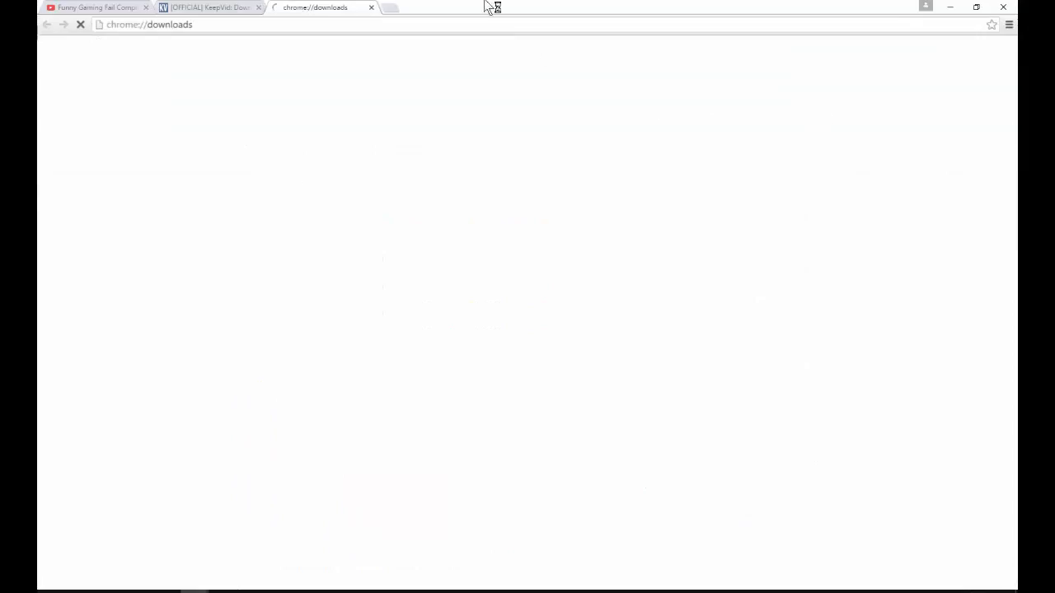
{"action": "left_click", "coordinate": [219, 10]}
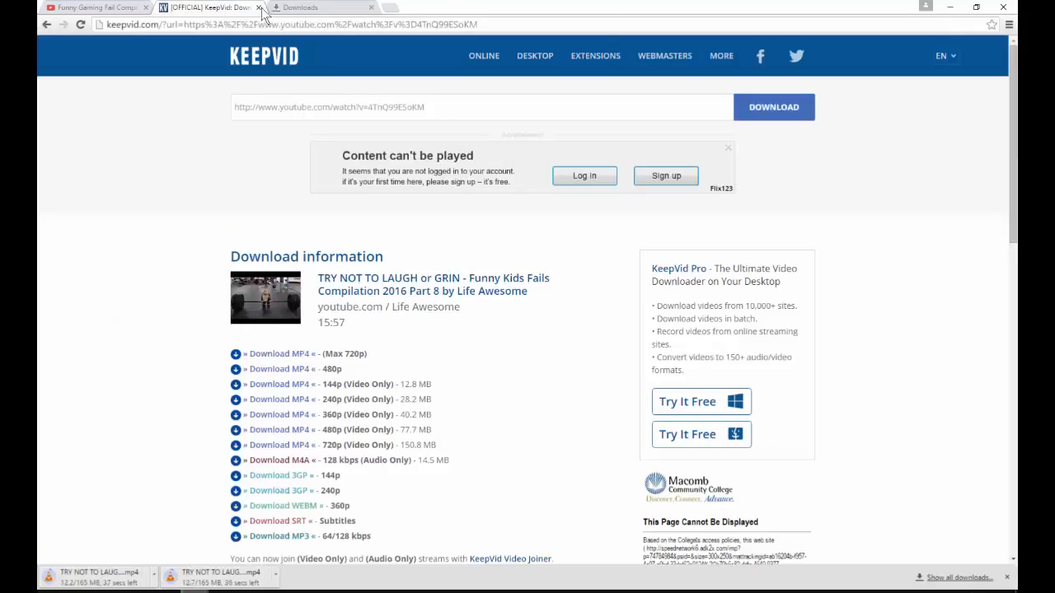
{"action": "left_click", "coordinate": [298, 7]}
{"action": "right_click", "coordinate": [223, 94]}
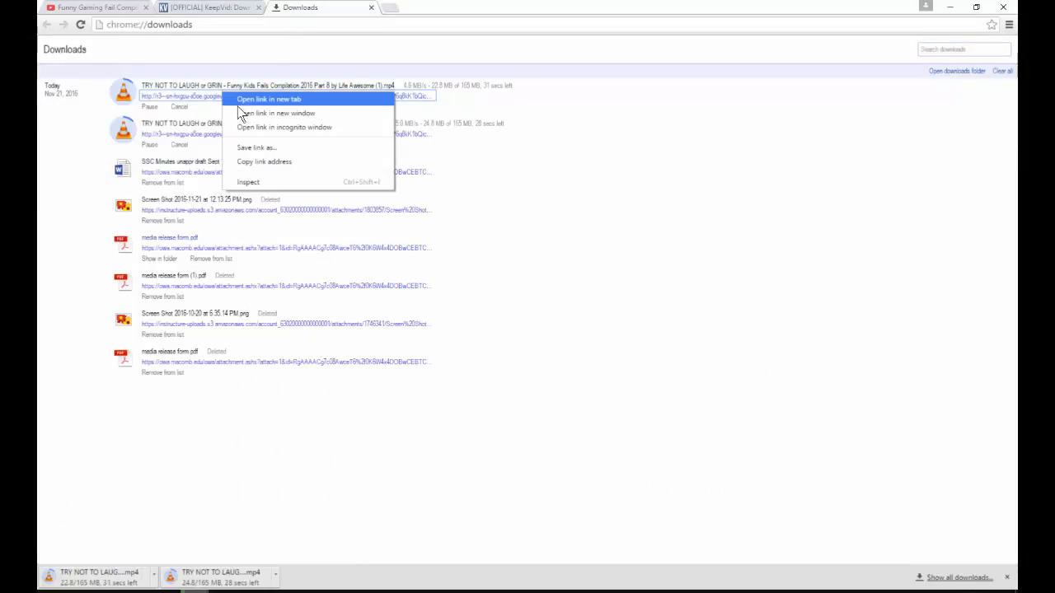
{"action": "left_click", "coordinate": [88, 96]}
{"action": "right_click", "coordinate": [165, 83]}
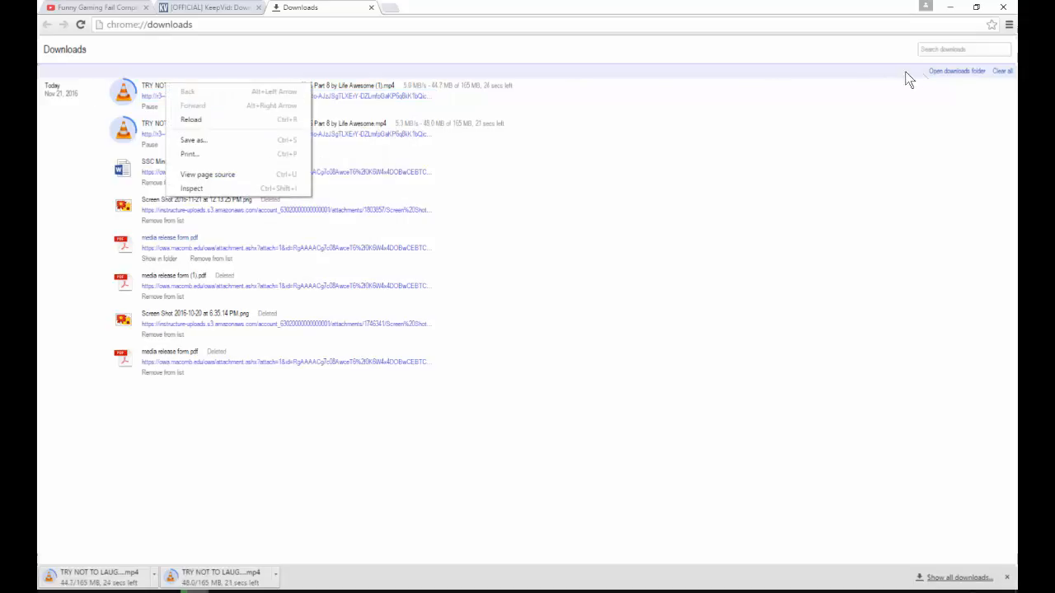
Step: Open the Downloads folder and place its window so the browser's download entries stay accessible
{"action": "left_click", "coordinate": [950, 69]}
{"action": "left_click", "coordinate": [475, 186]}
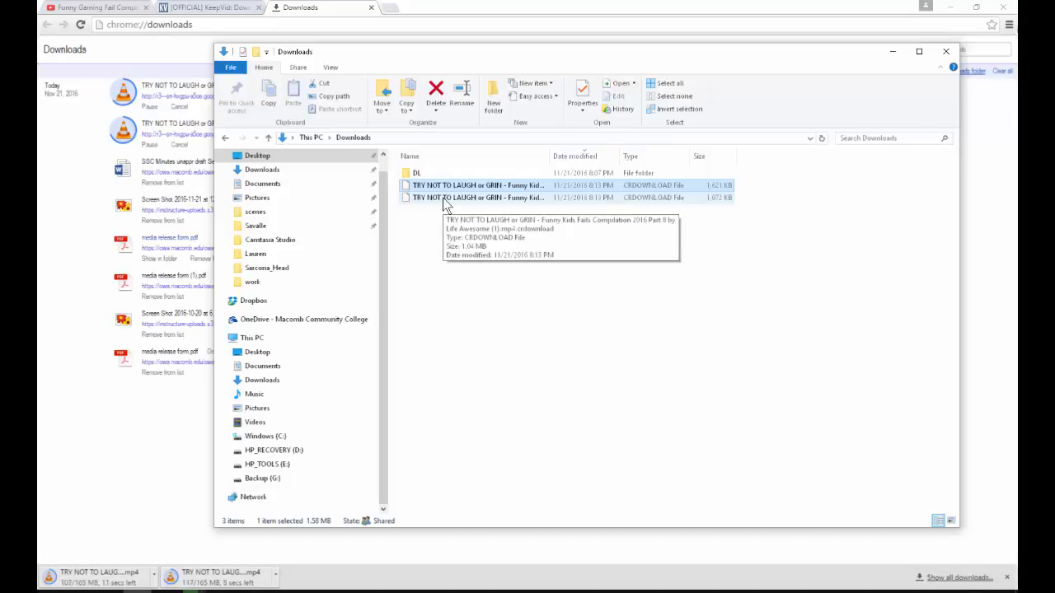
{"action": "left_click_drag", "start_coordinate": [390, 55], "coordinate": [356, 173]}
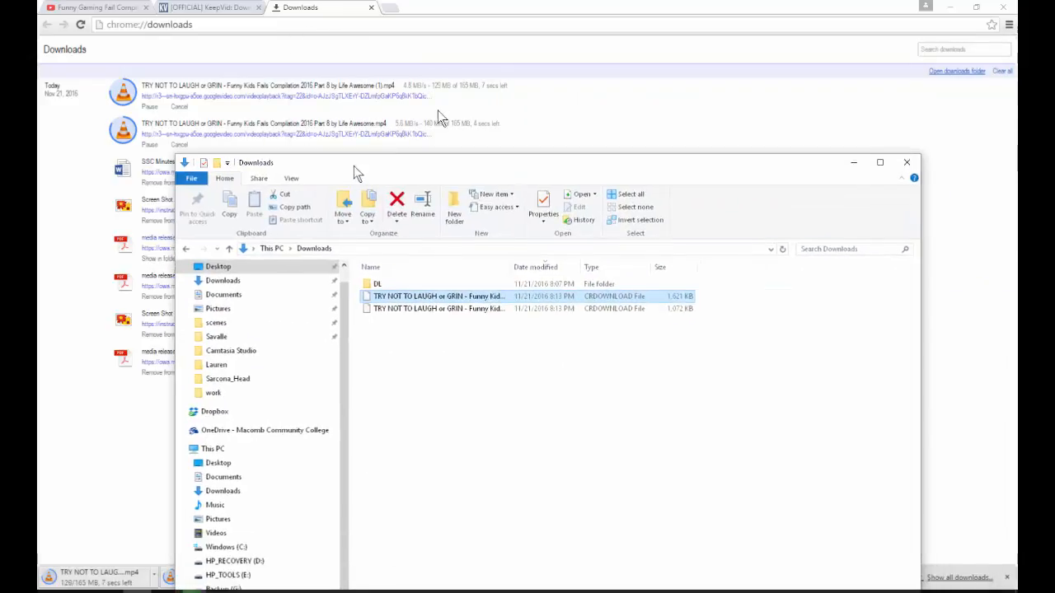
Step: Cancel the duplicate video download whose file name ends in (1)
{"action": "left_click", "coordinate": [482, 99]}
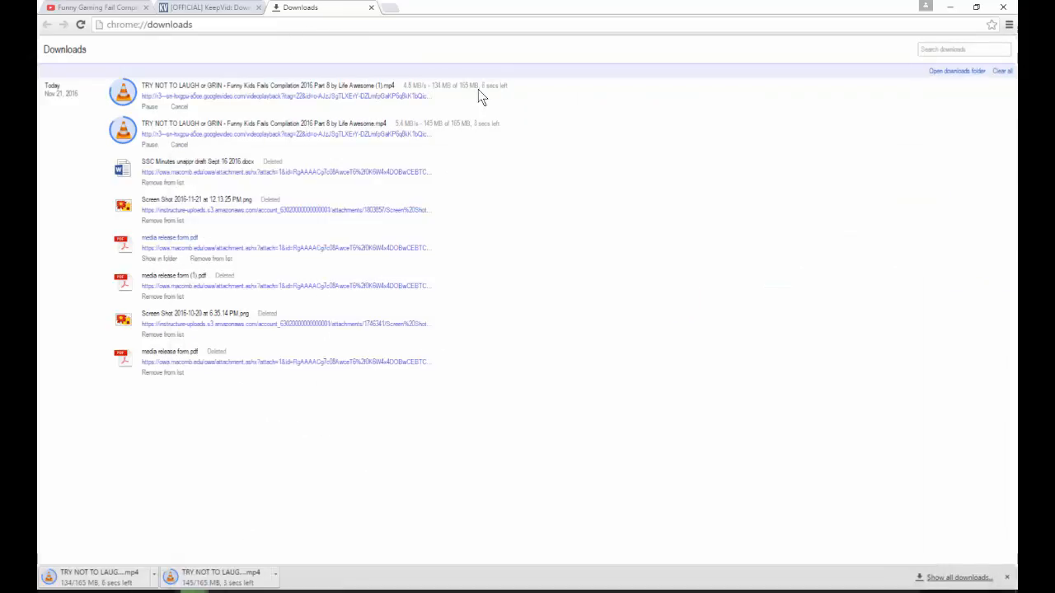
{"action": "right_click", "coordinate": [231, 96]}
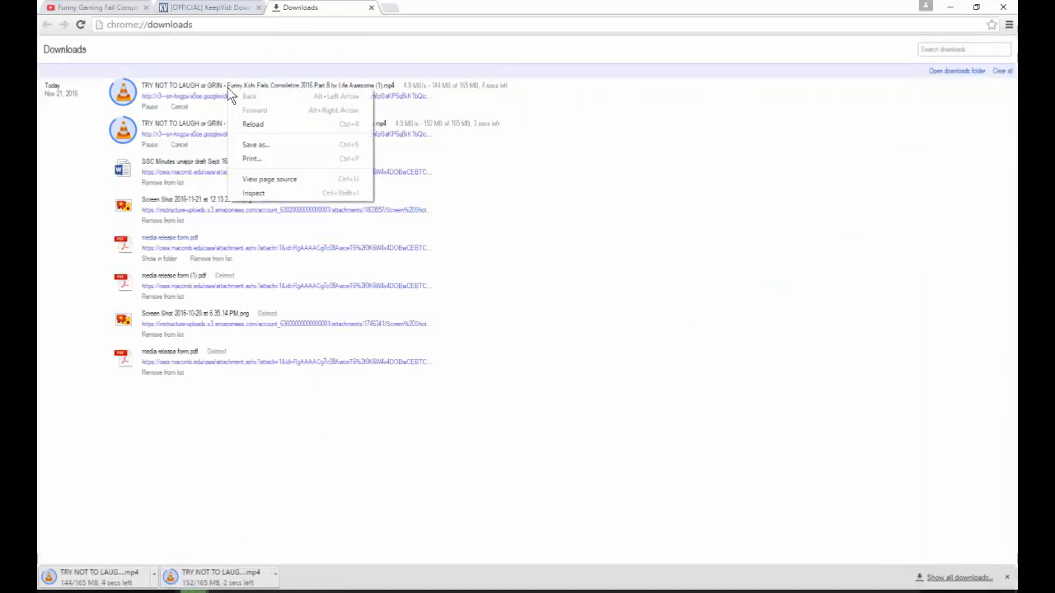
{"action": "left_click", "coordinate": [179, 108]}
{"action": "left_click", "coordinate": [179, 107]}
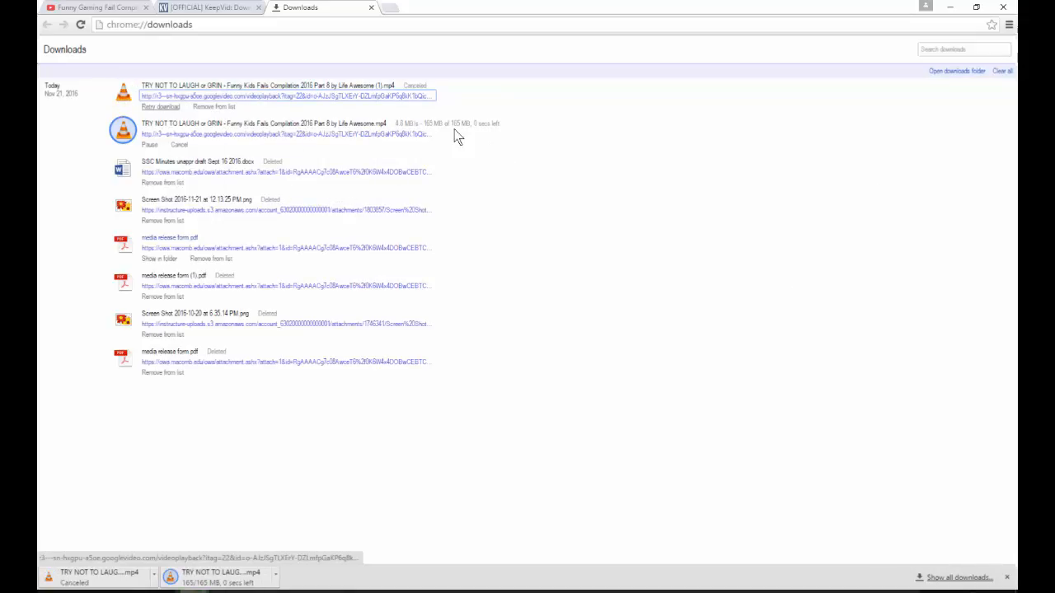
Step: Move the finished video from Downloads into the movies folder of the CharacterAnim project under PDrive, 2540, work
{"action": "key", "text": "alt+Tab"}
{"action": "left_click", "coordinate": [430, 349]}
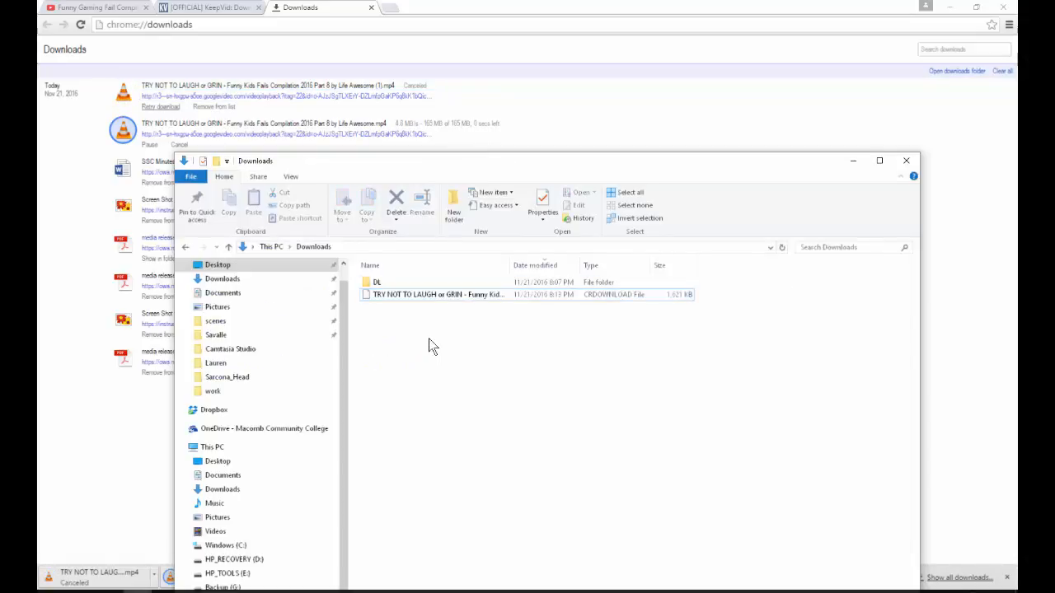
{"action": "left_click", "coordinate": [451, 304]}
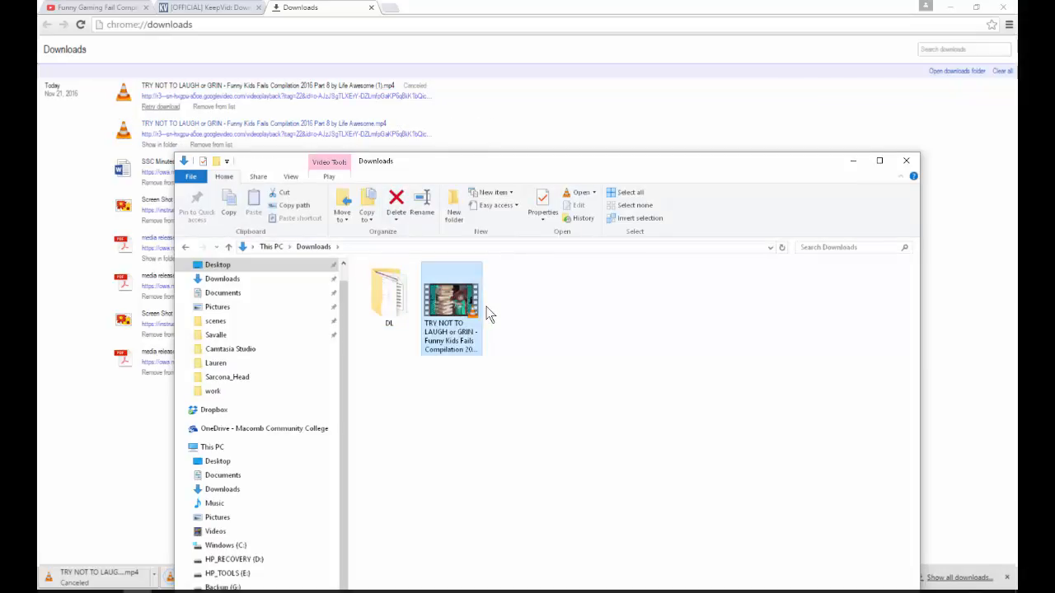
{"action": "left_click", "coordinate": [206, 264]}
{"action": "double_click", "coordinate": [391, 301]}
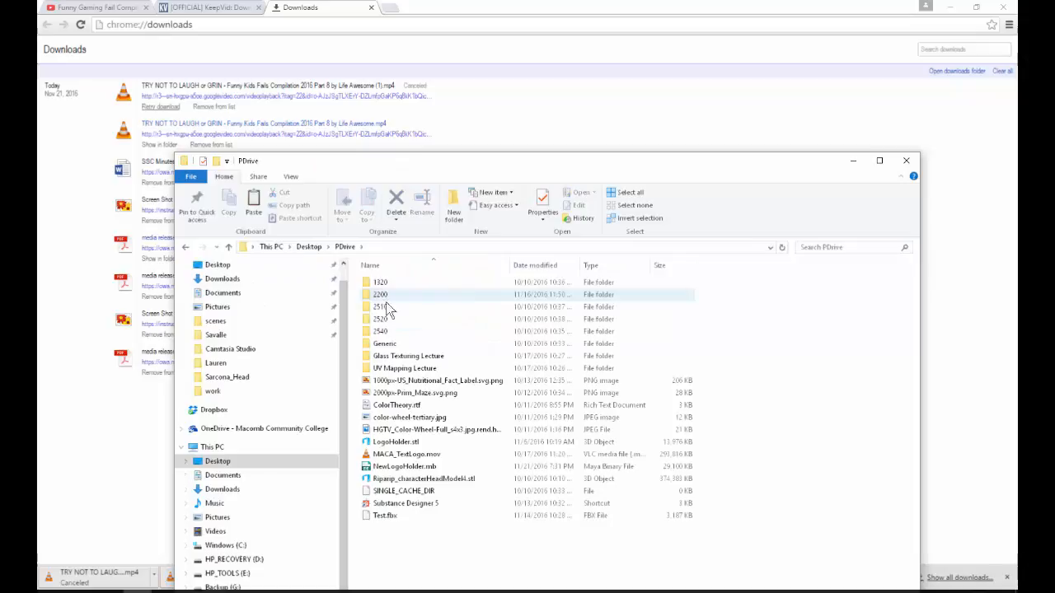
{"action": "double_click", "coordinate": [380, 331]}
{"action": "double_click", "coordinate": [379, 283]}
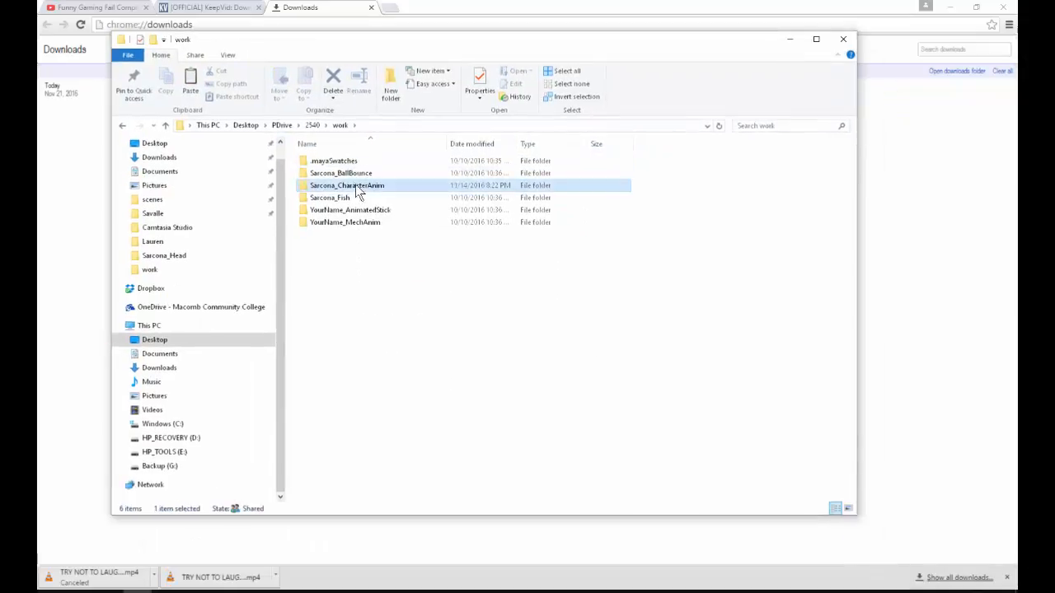
{"action": "double_click", "coordinate": [354, 185]}
{"action": "double_click", "coordinate": [329, 234]}
{"action": "key", "text": "ctrl+v"}
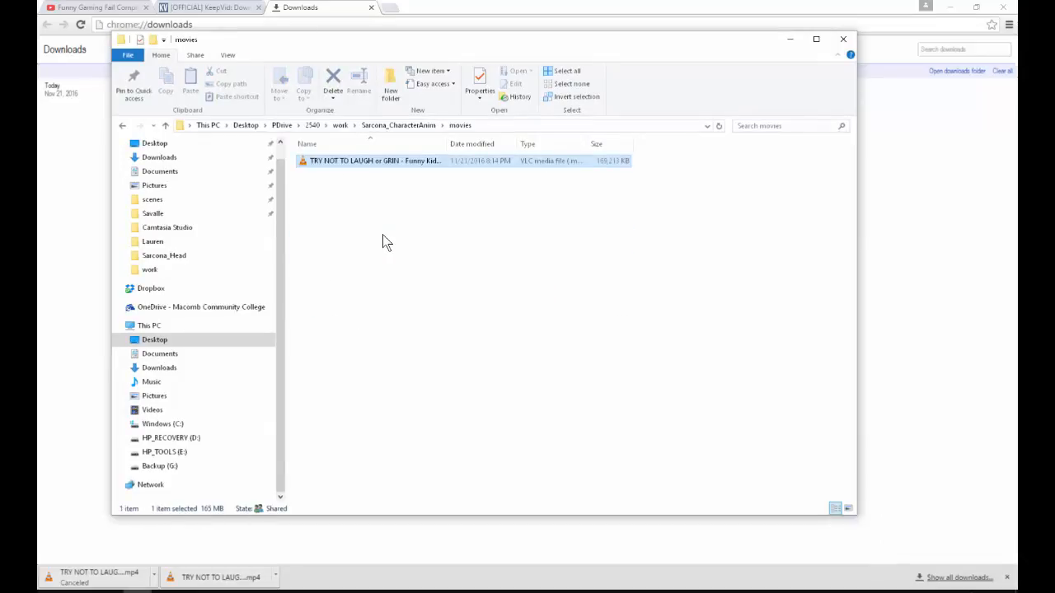
Step: Switch to After Effects, import the downloaded MP4 into the project and create a composition from it
{"action": "key", "text": "alt+Tab"}
{"action": "key", "text": "alt+Tab"}
{"action": "key", "text": "alt+Tab"}
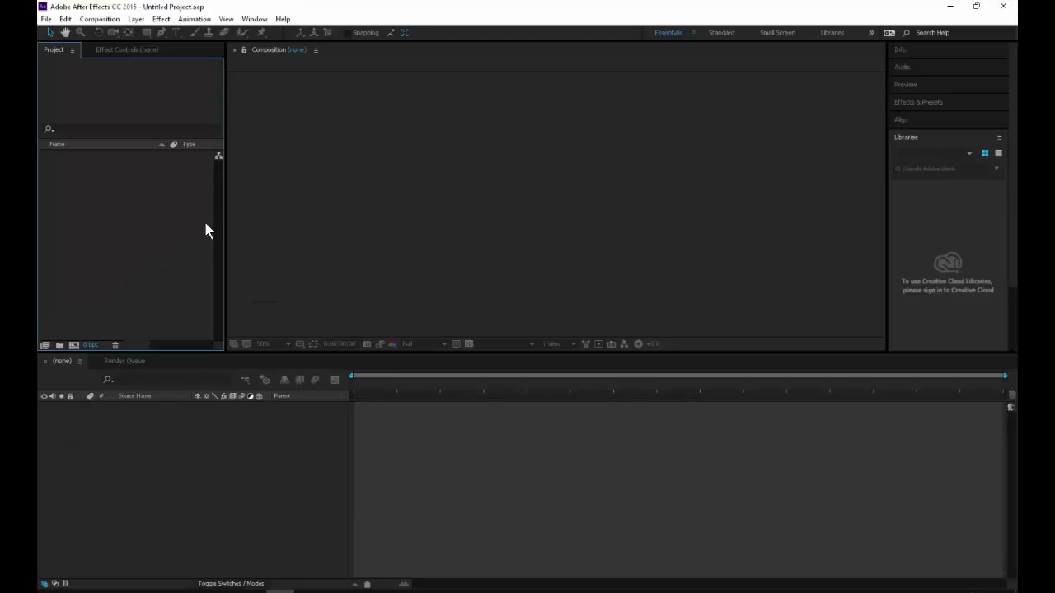
{"action": "key", "text": "alt+Tab"}
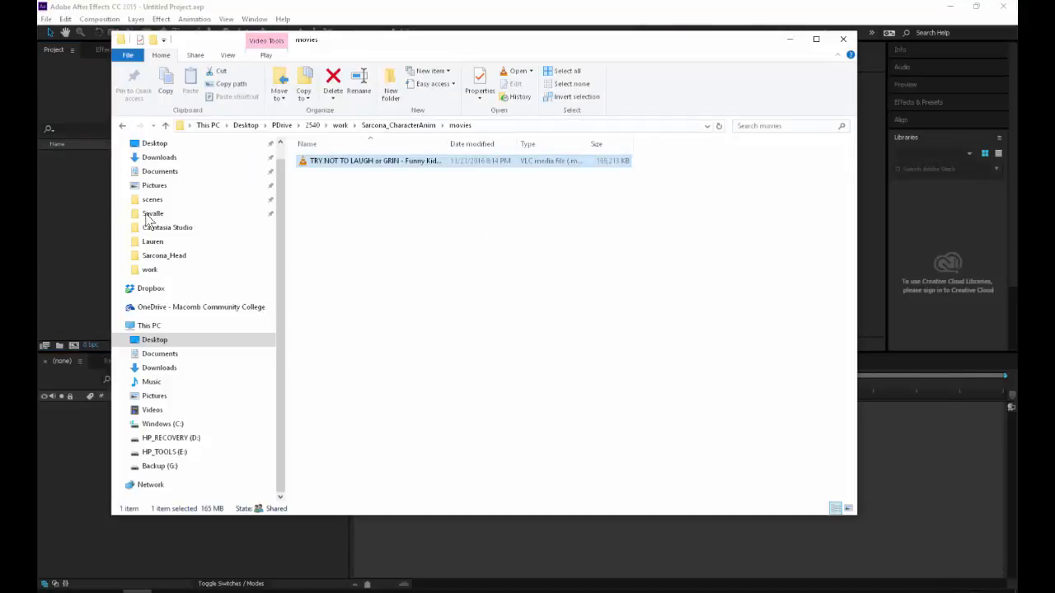
{"action": "left_click_drag", "start_coordinate": [147, 218], "coordinate": [85, 237]}
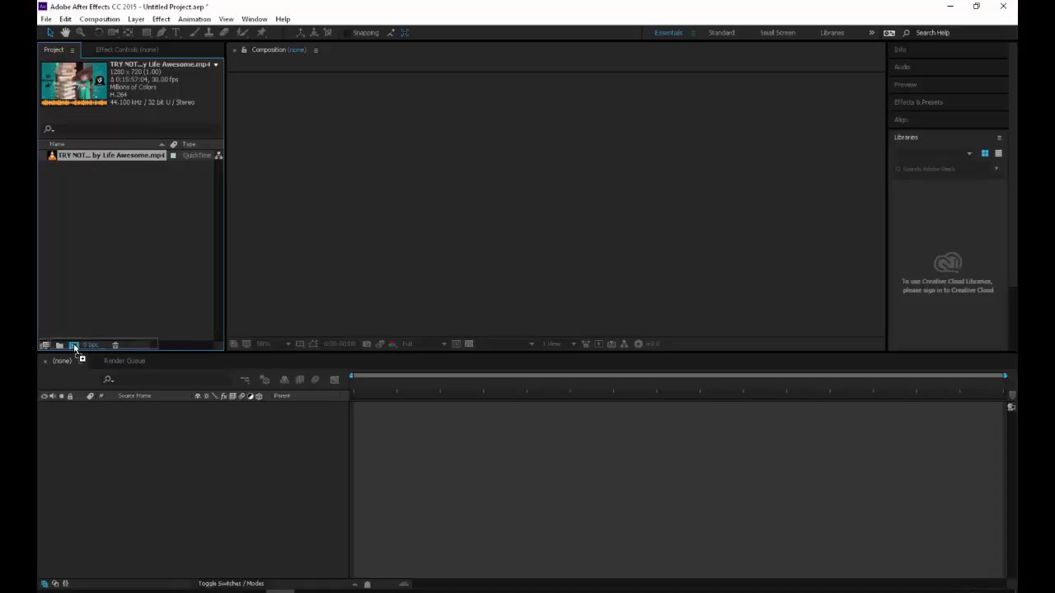
{"action": "left_click_drag", "start_coordinate": [75, 348], "coordinate": [73, 345]}
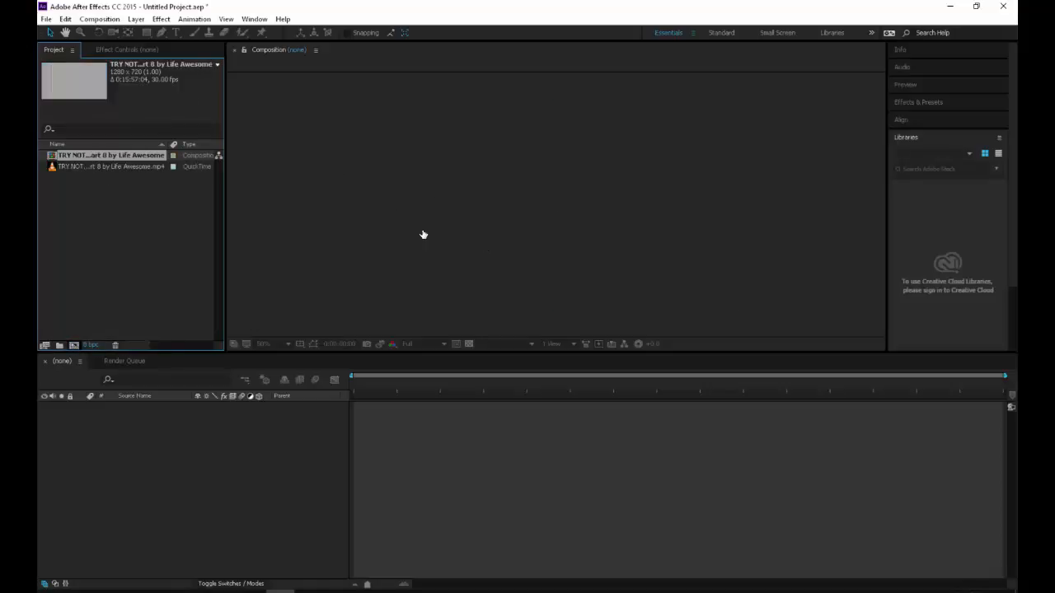
Step: Trim the video layer so it starts at 0:00:31:17 and ends at 0:00:38:09
{"action": "left_click_drag", "start_coordinate": [357, 385], "coordinate": [330, 384]}
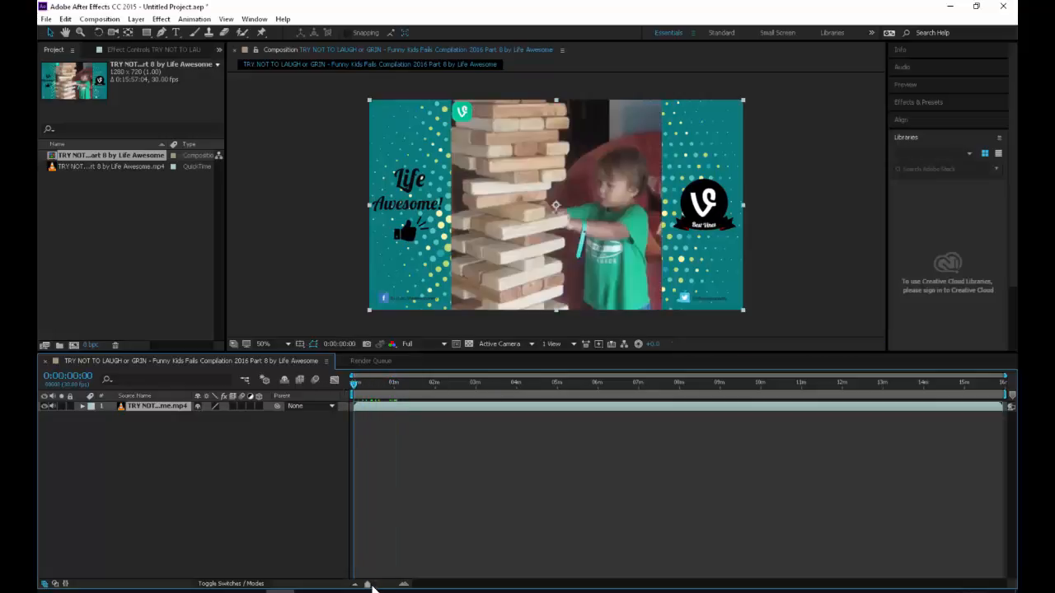
{"action": "left_click_drag", "start_coordinate": [384, 585], "coordinate": [393, 582]}
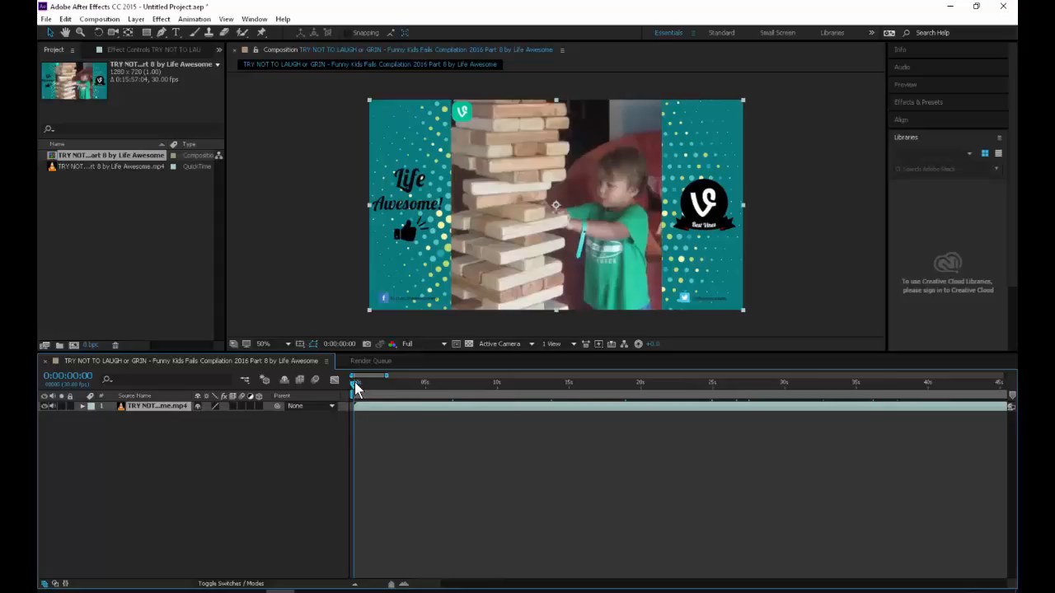
{"action": "left_click_drag", "start_coordinate": [356, 389], "coordinate": [810, 393]}
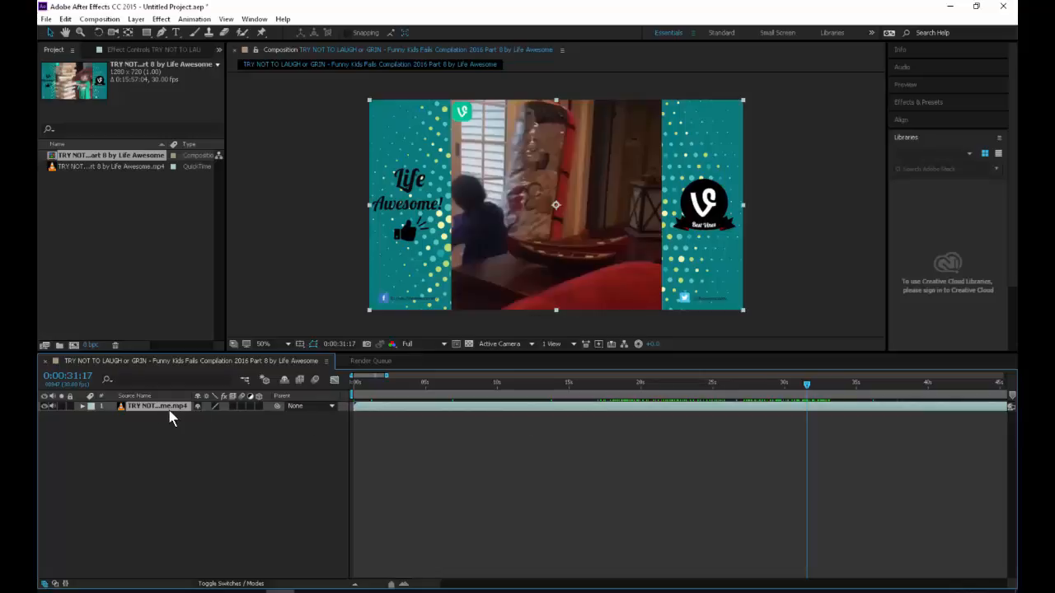
{"action": "key", "text": "alt+bracketleft"}
{"action": "left_click", "coordinate": [279, 406]}
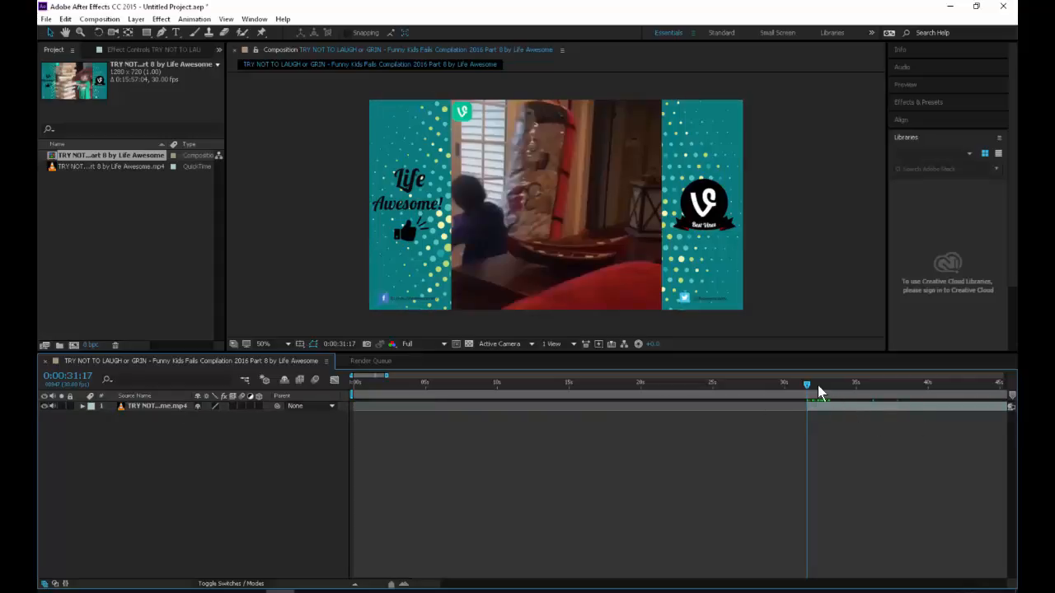
{"action": "left_click_drag", "start_coordinate": [808, 385], "coordinate": [906, 385]}
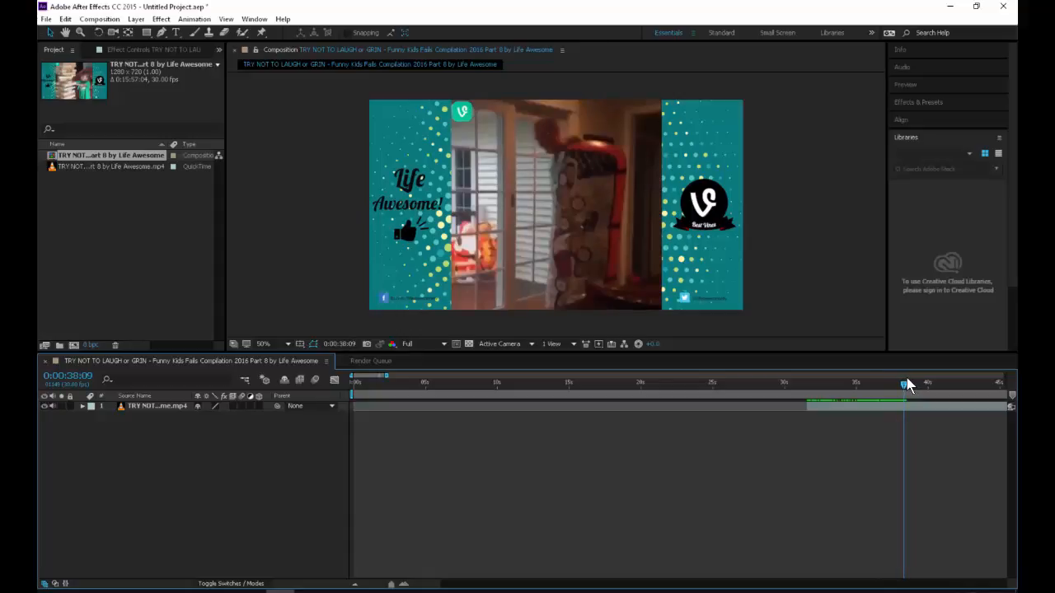
{"action": "left_click", "coordinate": [899, 404]}
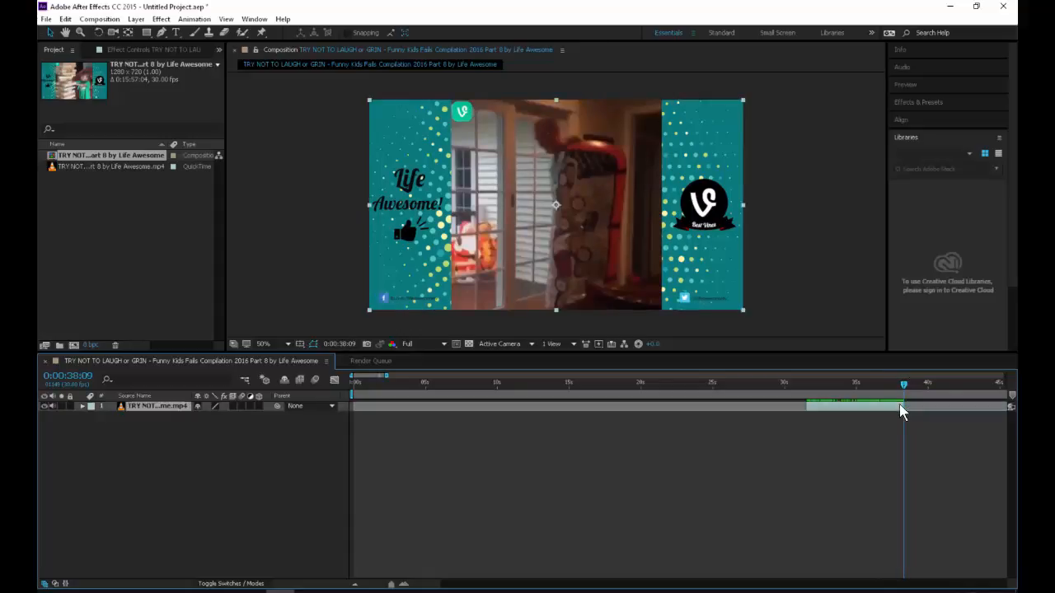
Step: Shift the trimmed clip to the start of the timeline and trim the composition to a work area ending at 0:00:06:22
{"action": "left_click_drag", "start_coordinate": [885, 406], "coordinate": [472, 401]}
{"action": "left_click", "coordinate": [450, 386]}
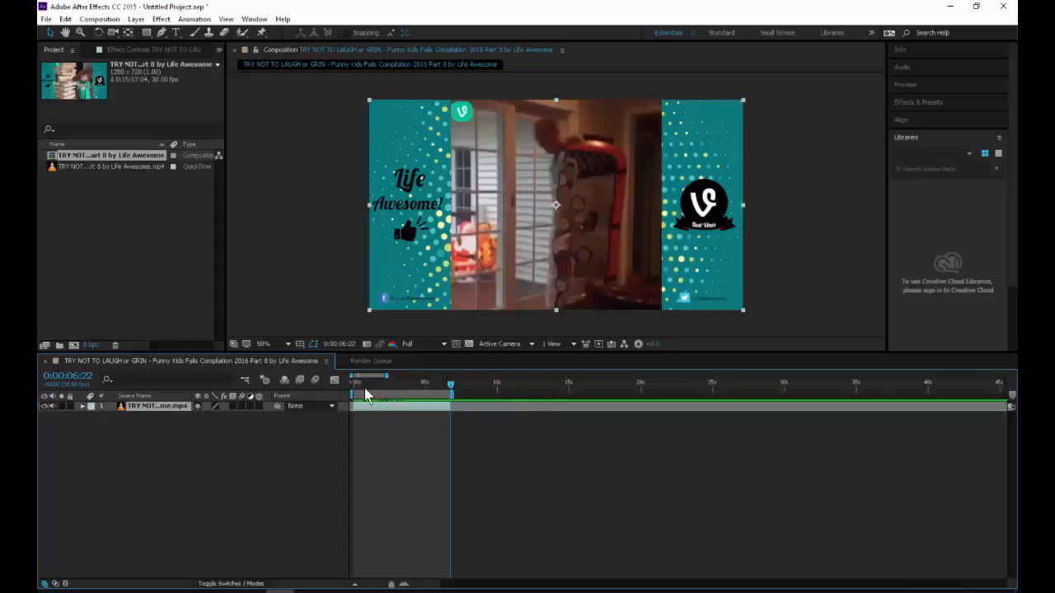
{"action": "left_click", "coordinate": [100, 19]}
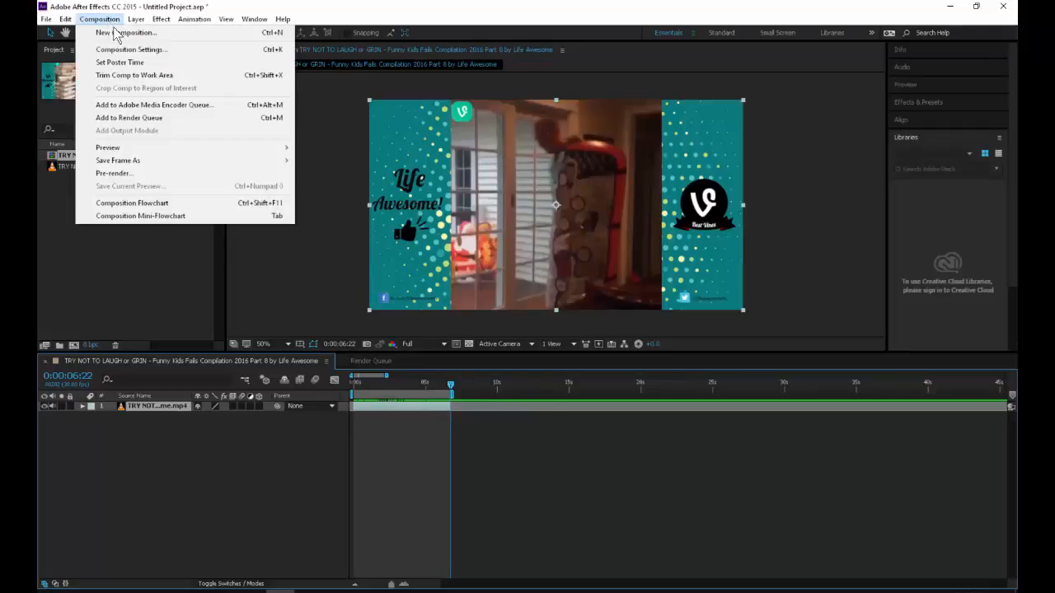
{"action": "left_click", "coordinate": [138, 76]}
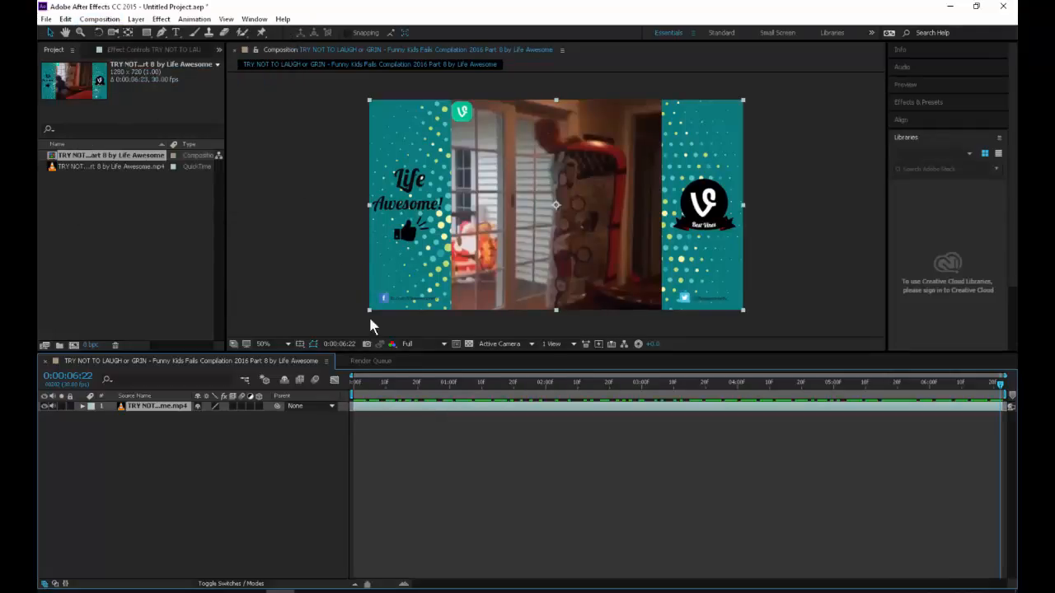
Step: Preview the trimmed composition from its first frame
{"action": "left_click_drag", "start_coordinate": [382, 386], "coordinate": [266, 337]}
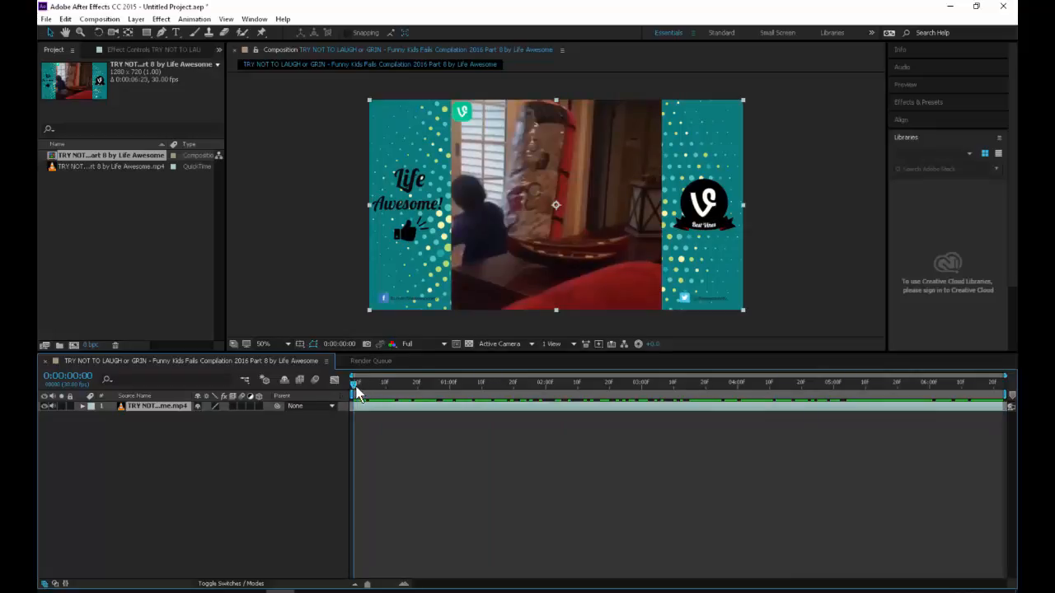
{"action": "key", "text": "space"}
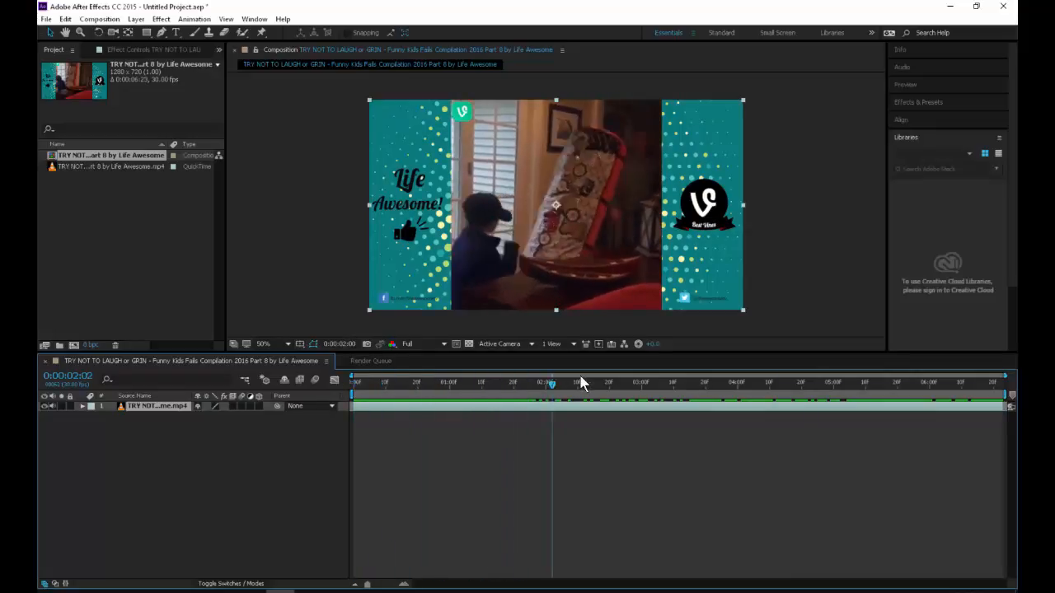
Step: Scrub through the trimmed clip to examine the child's movements and their timing
{"action": "left_click_drag", "start_coordinate": [582, 384], "coordinate": [369, 405]}
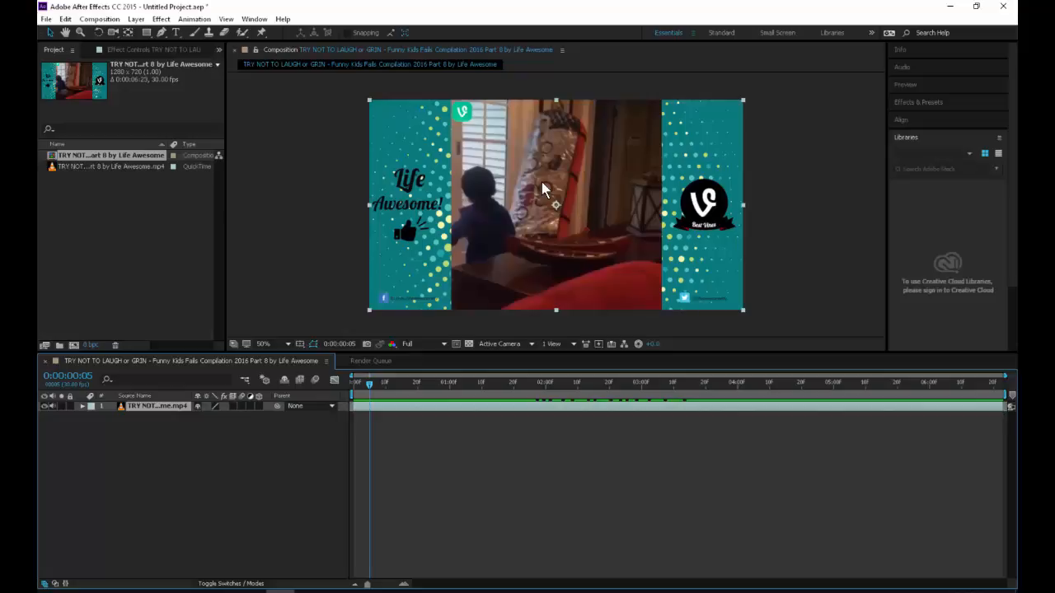
{"action": "left_click_drag", "start_coordinate": [389, 391], "coordinate": [917, 398]}
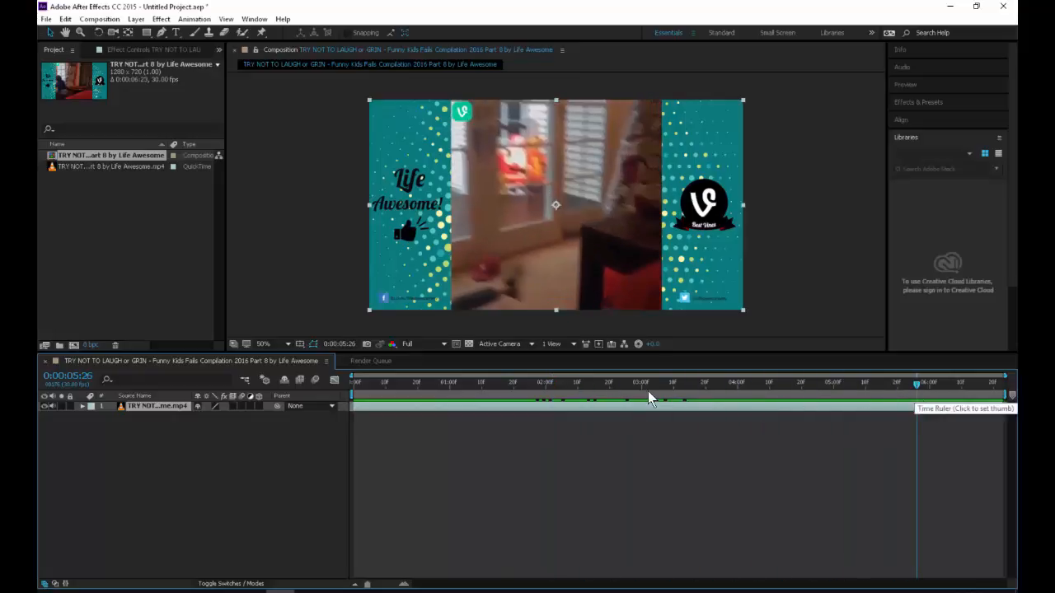
{"action": "left_click_drag", "start_coordinate": [648, 390], "coordinate": [262, 387]}
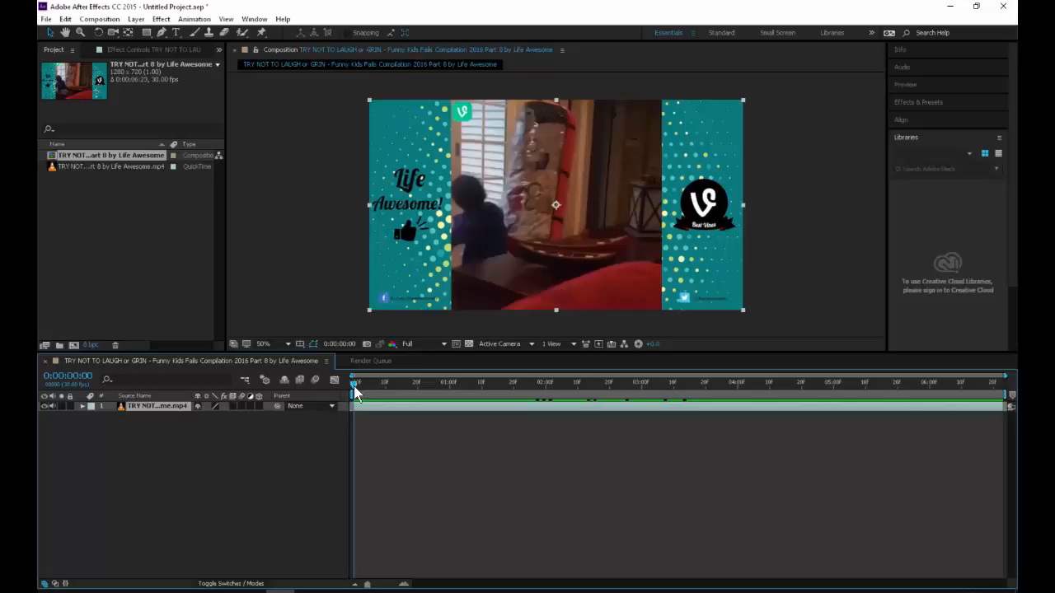
{"action": "left_click_drag", "start_coordinate": [356, 387], "coordinate": [433, 400]}
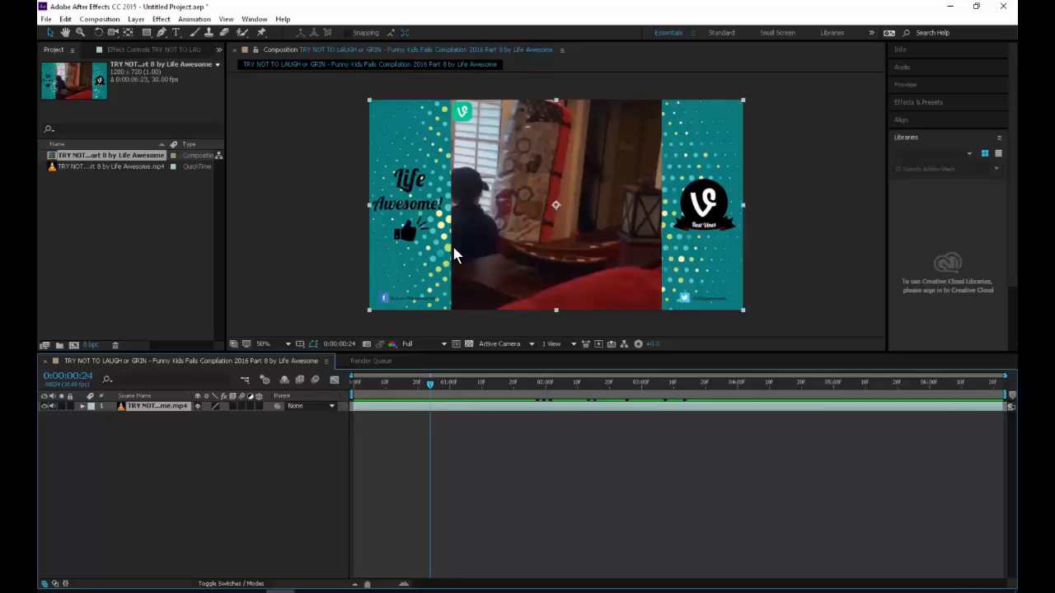
{"action": "left_click_drag", "start_coordinate": [430, 387], "coordinate": [468, 382]}
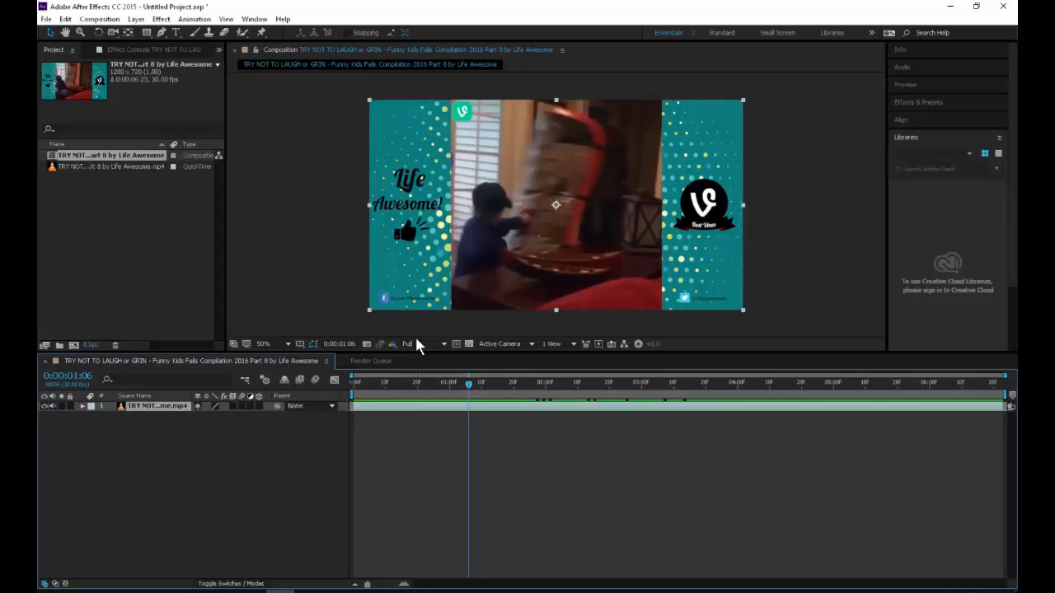
Step: Add a new white solid layer above the video layer, keeping the default solid settings
{"action": "left_click", "coordinate": [161, 18]}
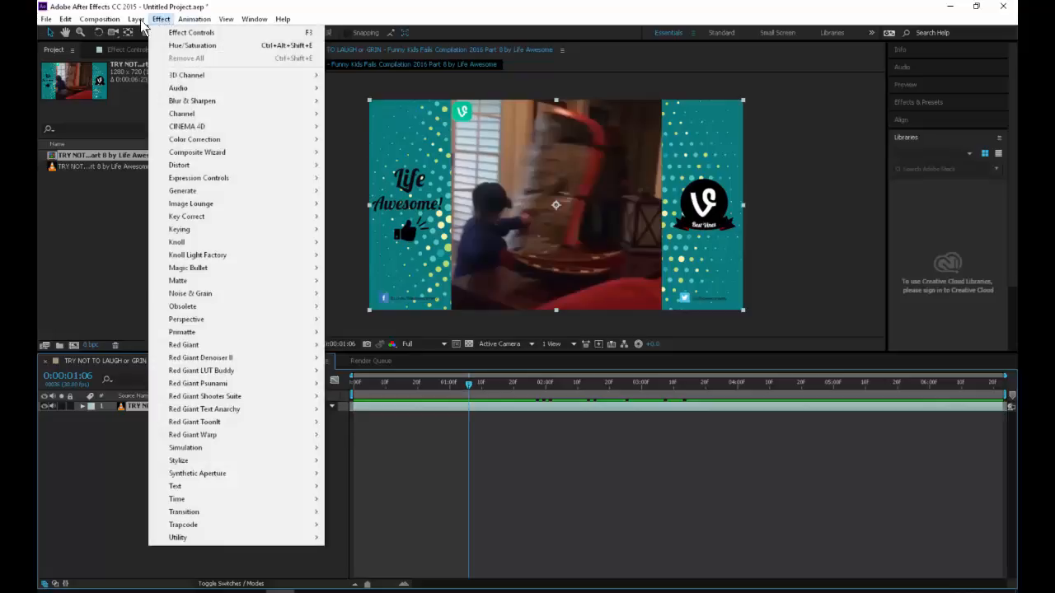
{"action": "mouse_move", "coordinate": [136, 18]}
{"action": "mouse_move", "coordinate": [216, 34]}
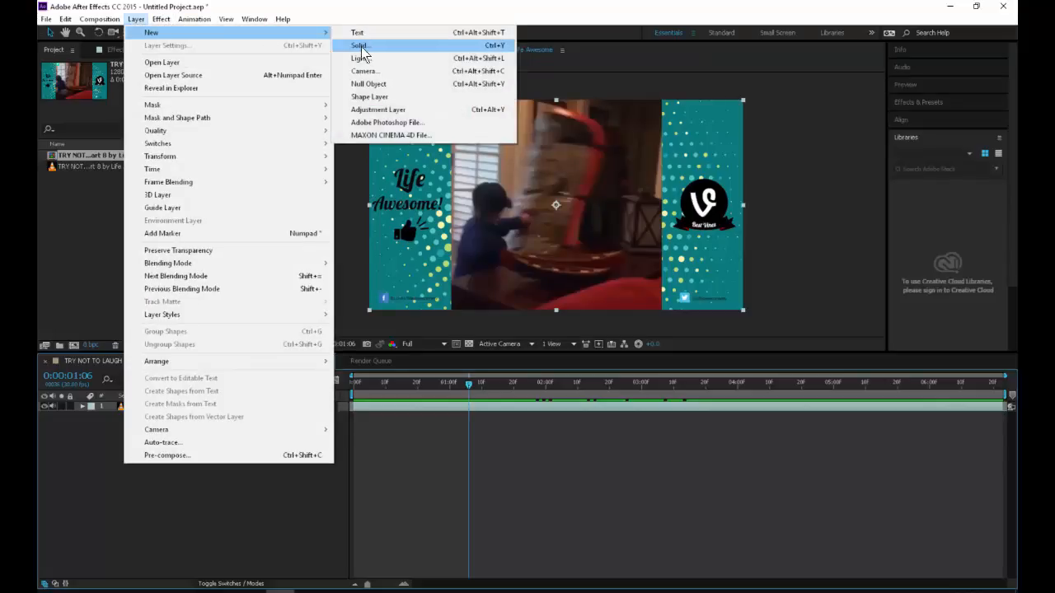
{"action": "left_click", "coordinate": [361, 46]}
{"action": "key", "text": "Return"}
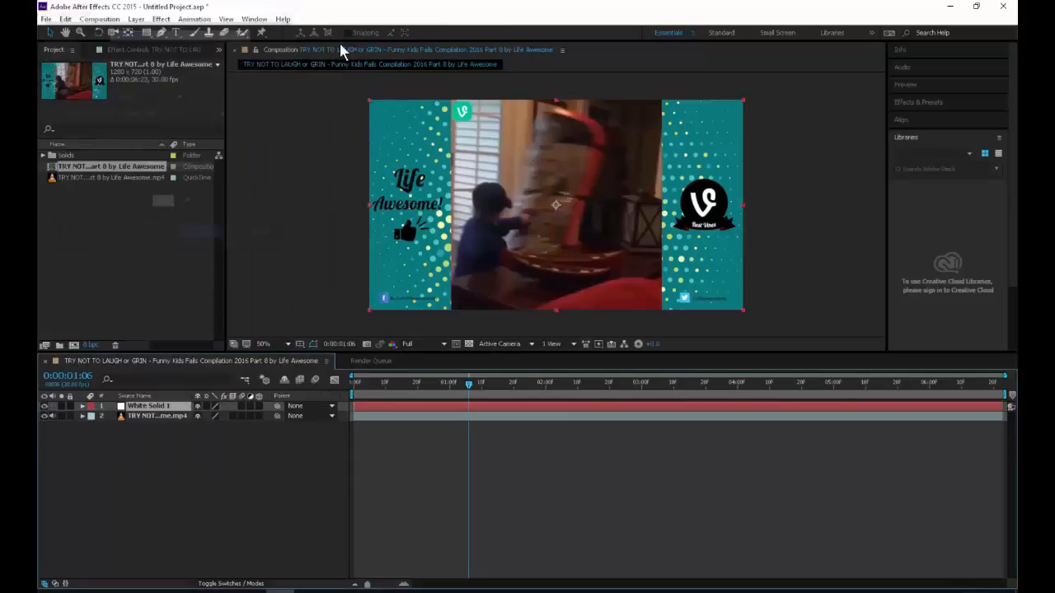
Step: Apply the Timecode text effect to the white solid and set its display format to Frame numbers
{"action": "left_click", "coordinate": [162, 19]}
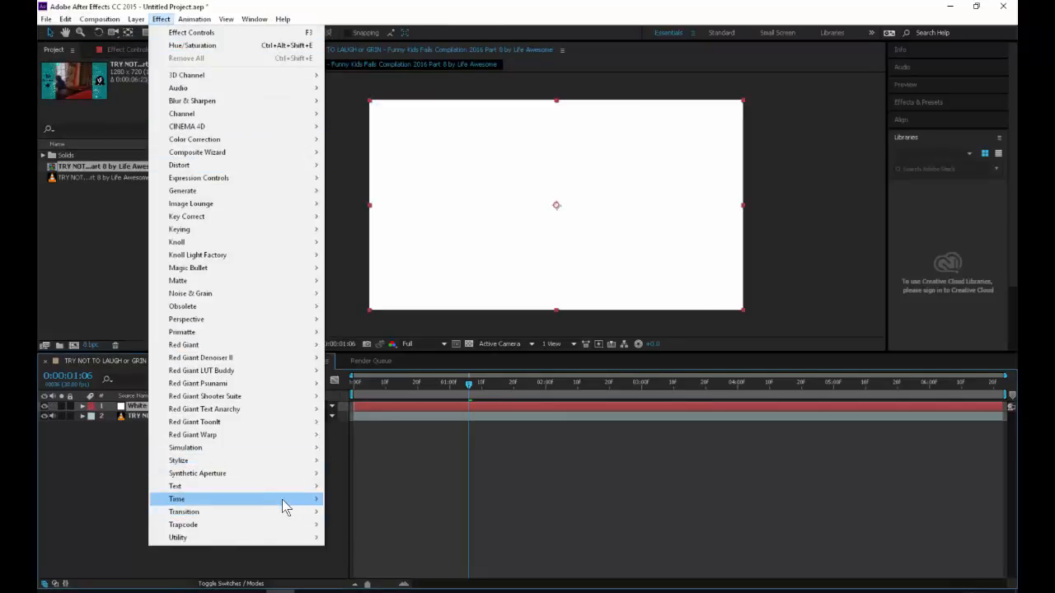
{"action": "mouse_move", "coordinate": [282, 500]}
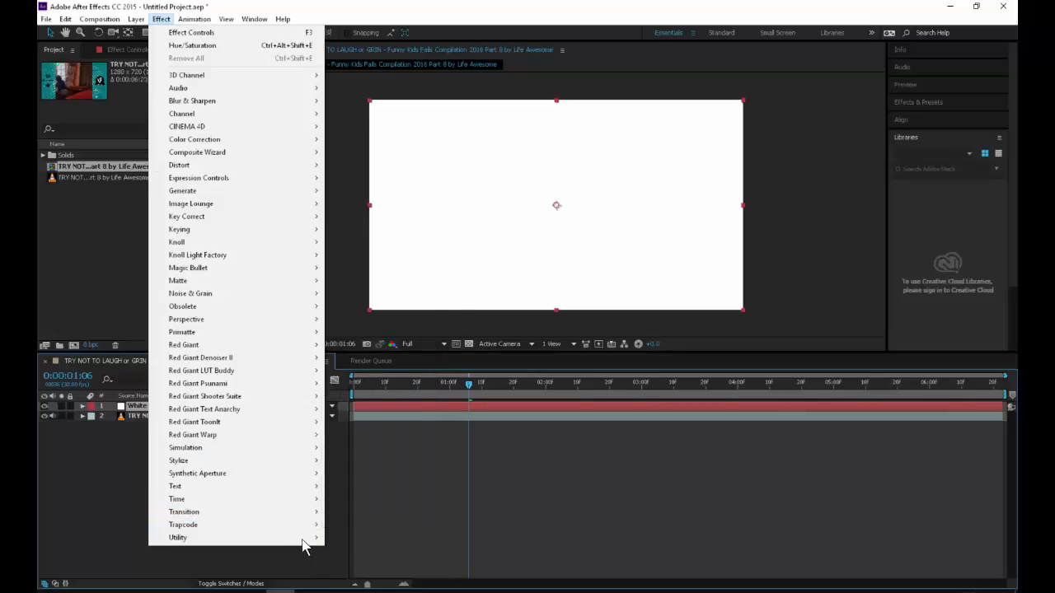
{"action": "mouse_move", "coordinate": [305, 539]}
{"action": "mouse_move", "coordinate": [307, 488]}
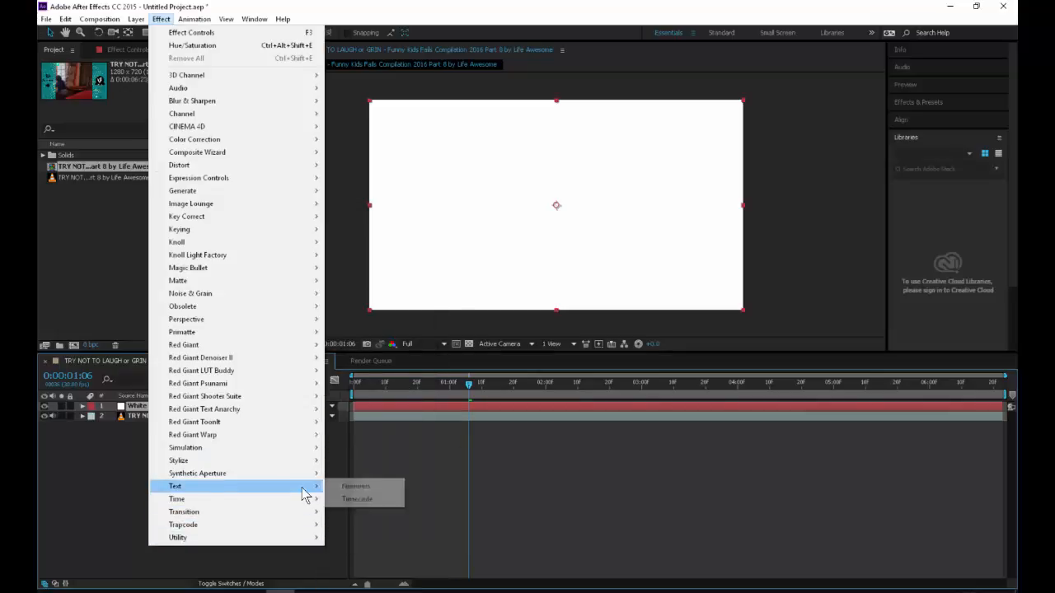
{"action": "left_click", "coordinate": [364, 500]}
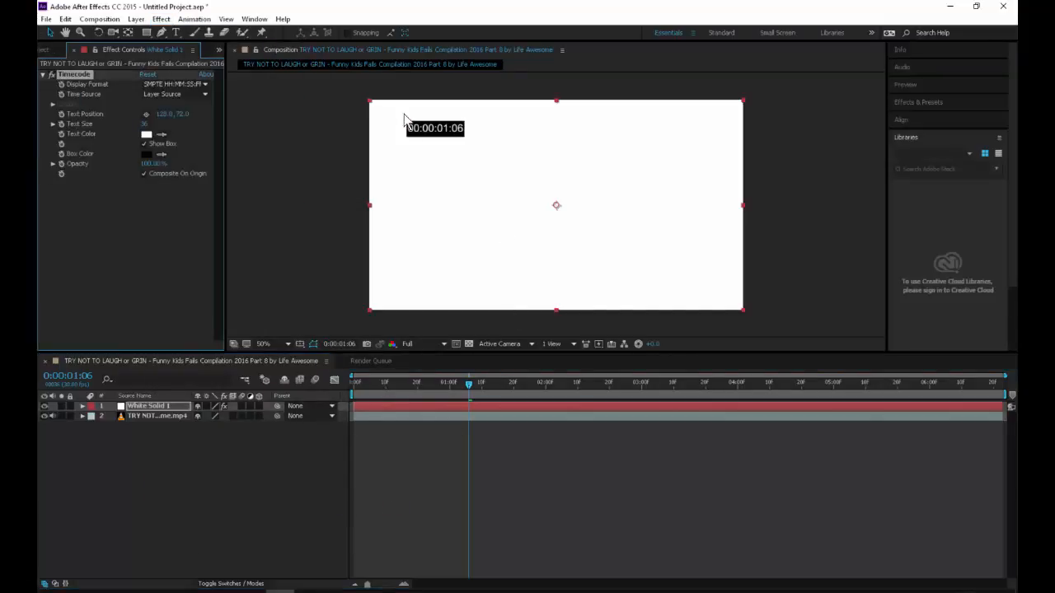
{"action": "left_click", "coordinate": [195, 85]}
{"action": "left_click", "coordinate": [196, 113]}
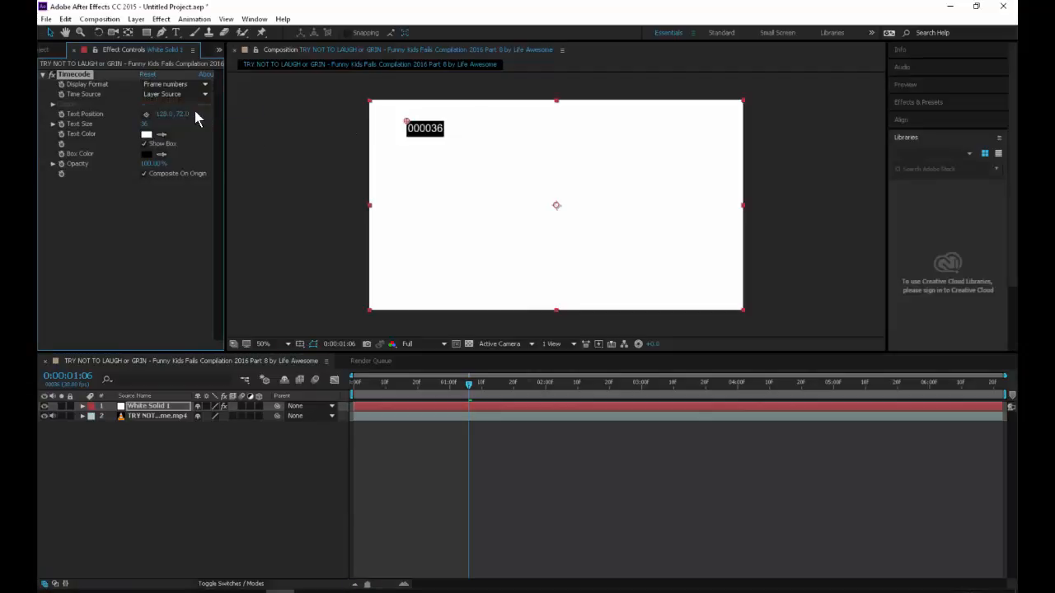
Step: Shift the solid layer one frame earlier so the counter starts at 000001, and turn off the Timecode effect's Composite On Original option
{"action": "left_click_drag", "start_coordinate": [471, 384], "coordinate": [262, 400]}
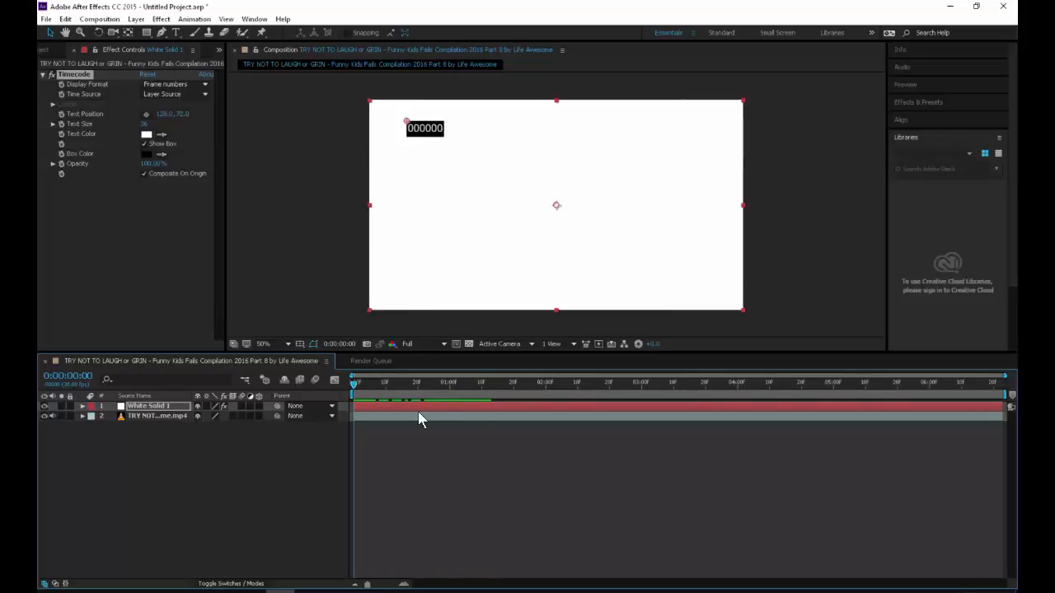
{"action": "left_click_drag", "start_coordinate": [420, 407], "coordinate": [417, 410]}
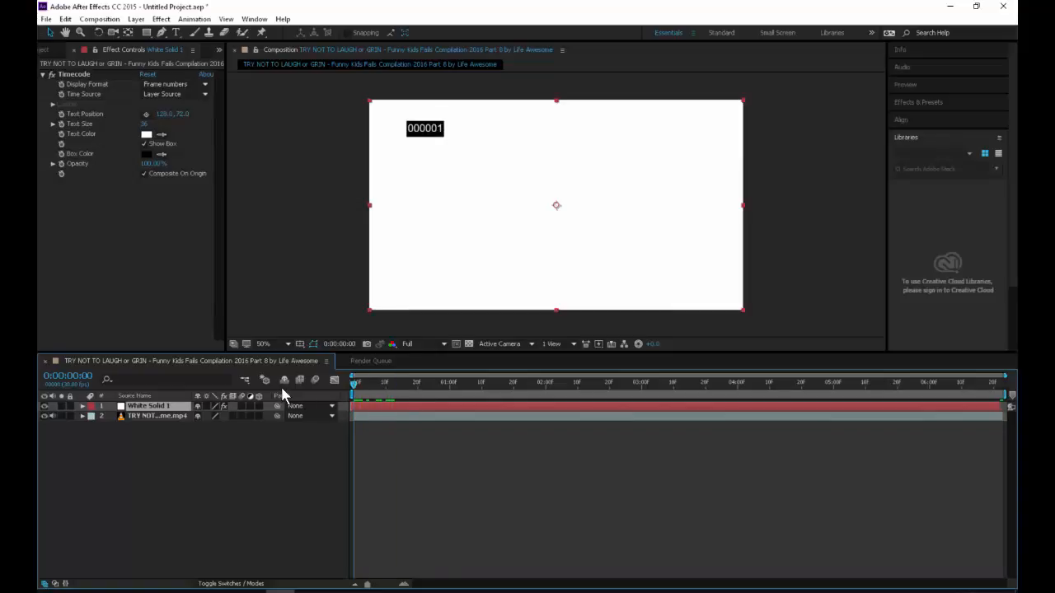
{"action": "left_click_drag", "start_coordinate": [368, 390], "coordinate": [271, 342]}
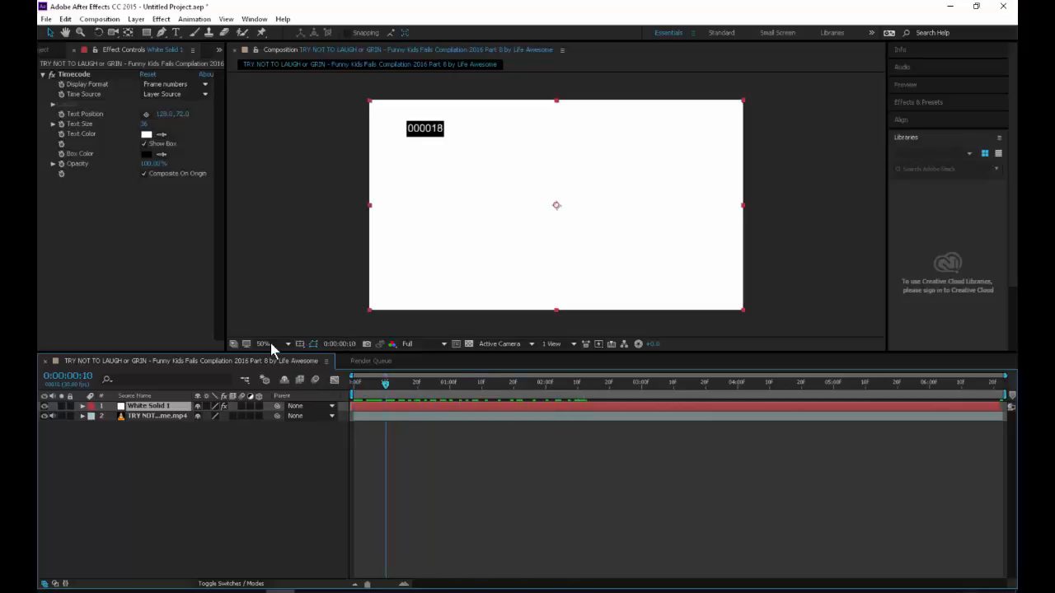
{"action": "left_click", "coordinate": [170, 173]}
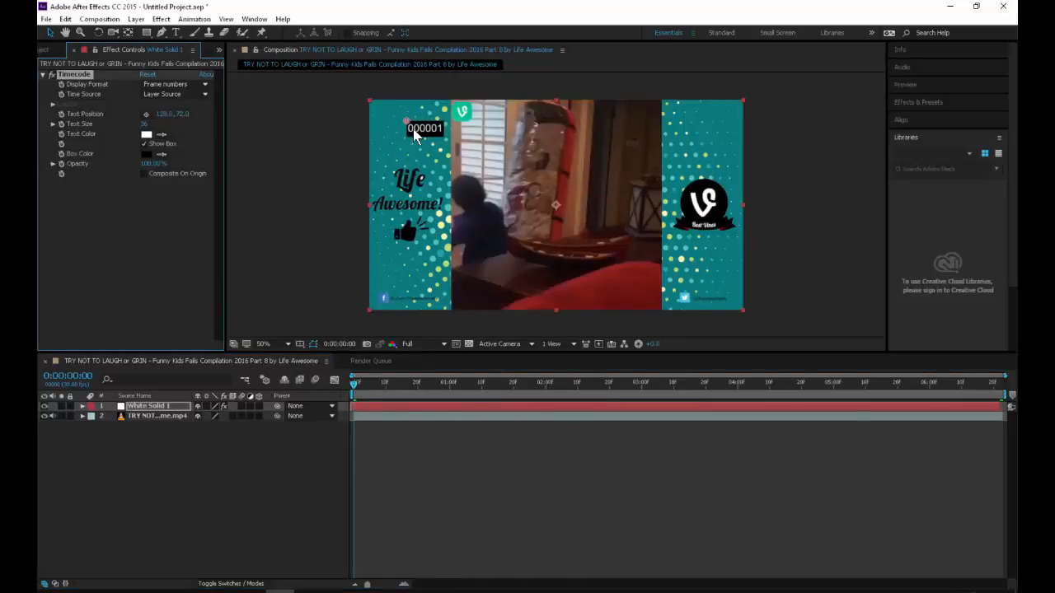
Step: Enlarge the frame counter to text size 111, place it in the video's lower-right corner at about 832, 528, and scrub to check it
{"action": "left_click_drag", "start_coordinate": [416, 135], "coordinate": [386, 112]}
{"action": "left_click_drag", "start_coordinate": [145, 128], "coordinate": [322, 111]}
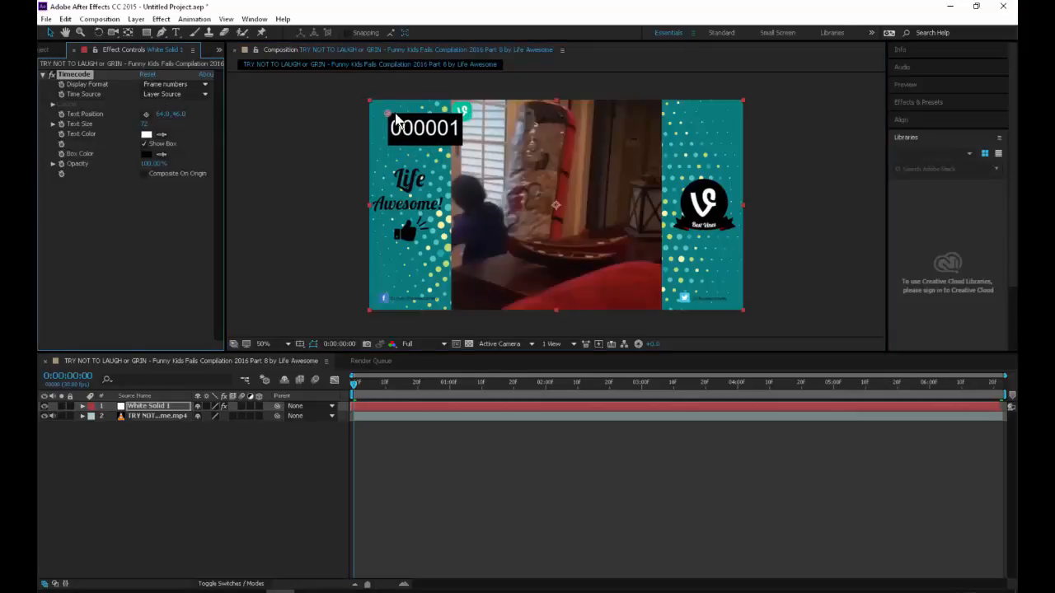
{"action": "left_click_drag", "start_coordinate": [388, 114], "coordinate": [566, 244]}
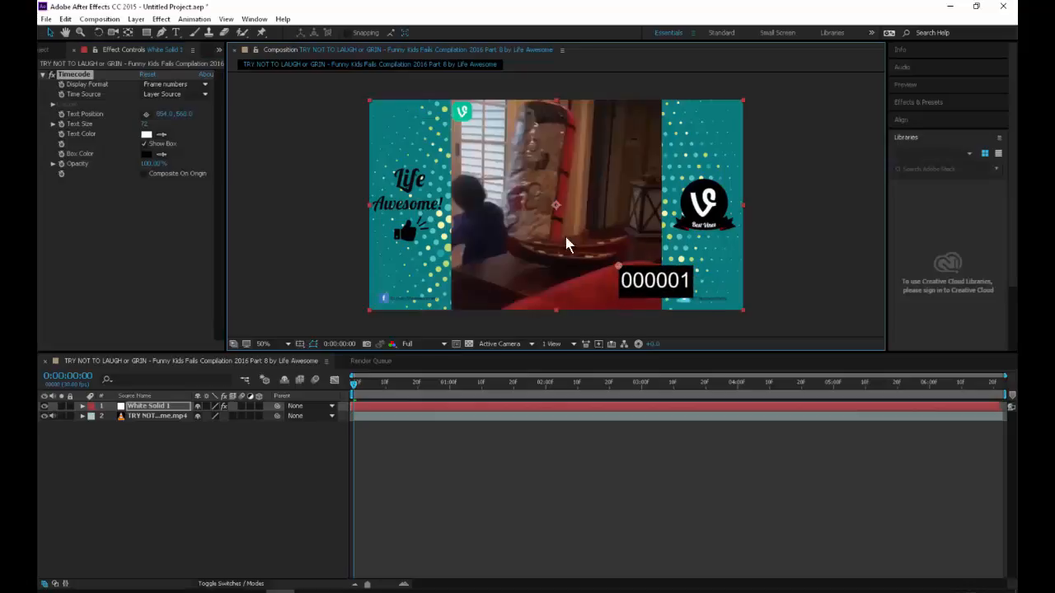
{"action": "left_click_drag", "start_coordinate": [145, 124], "coordinate": [313, 181]}
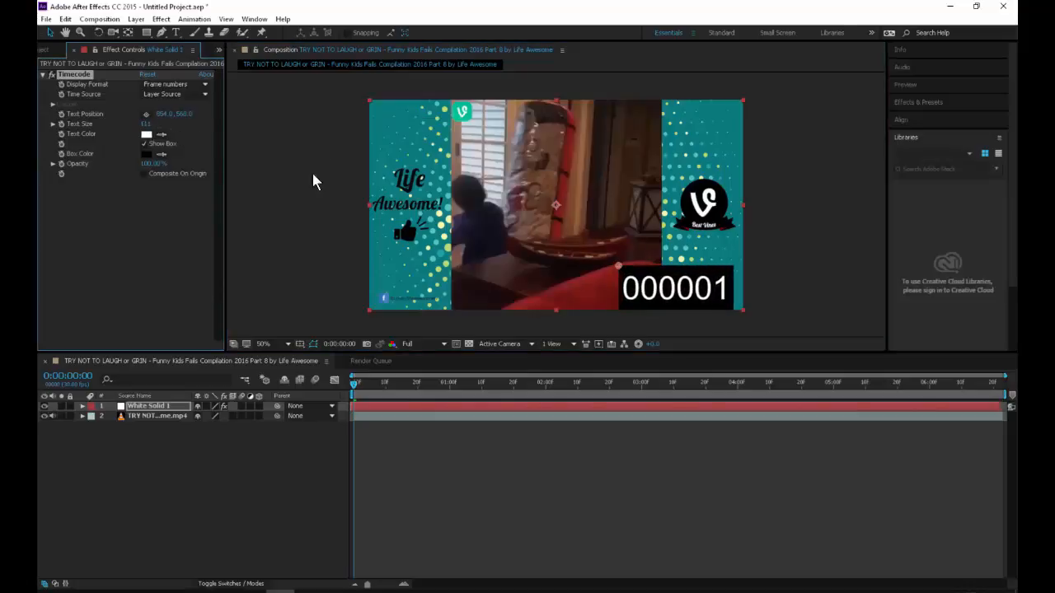
{"action": "left_click_drag", "start_coordinate": [620, 270], "coordinate": [612, 259]}
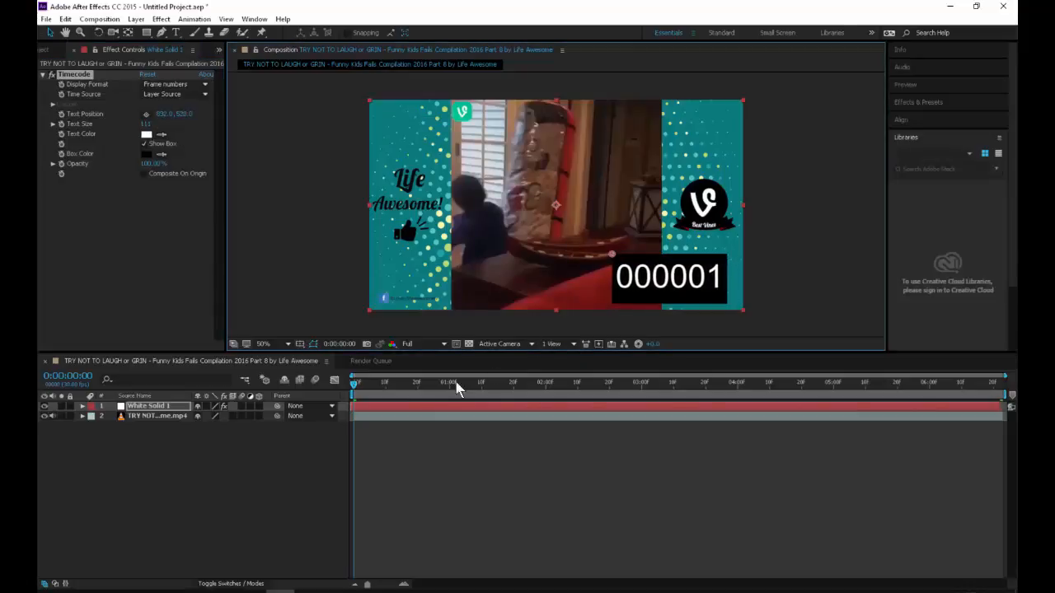
{"action": "left_click_drag", "start_coordinate": [455, 384], "coordinate": [233, 412]}
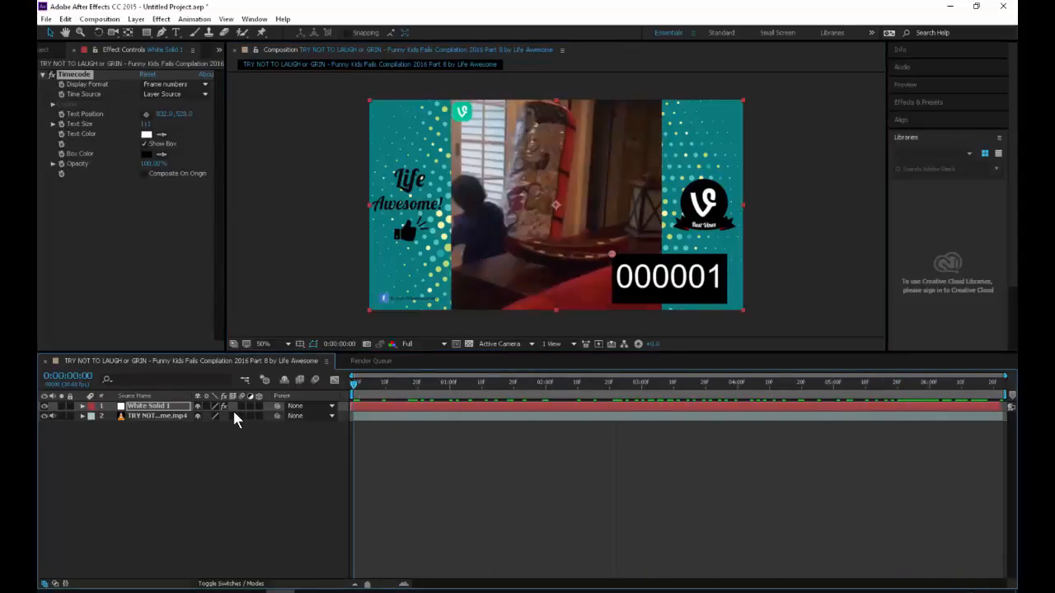
Step: Add the composition with the frame counter to the render queue
{"action": "left_click", "coordinate": [47, 19]}
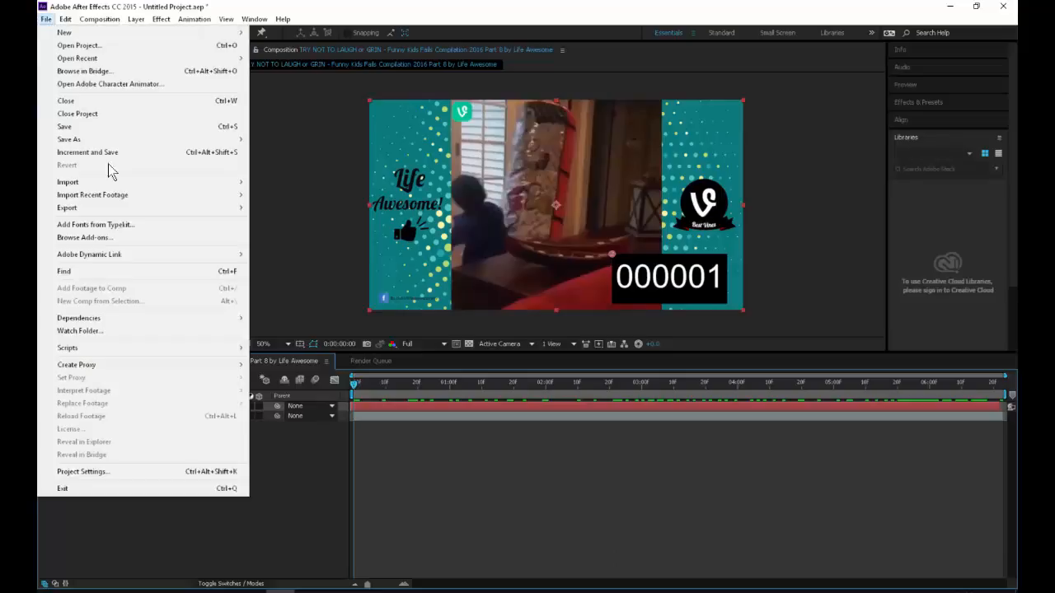
{"action": "mouse_move", "coordinate": [93, 20]}
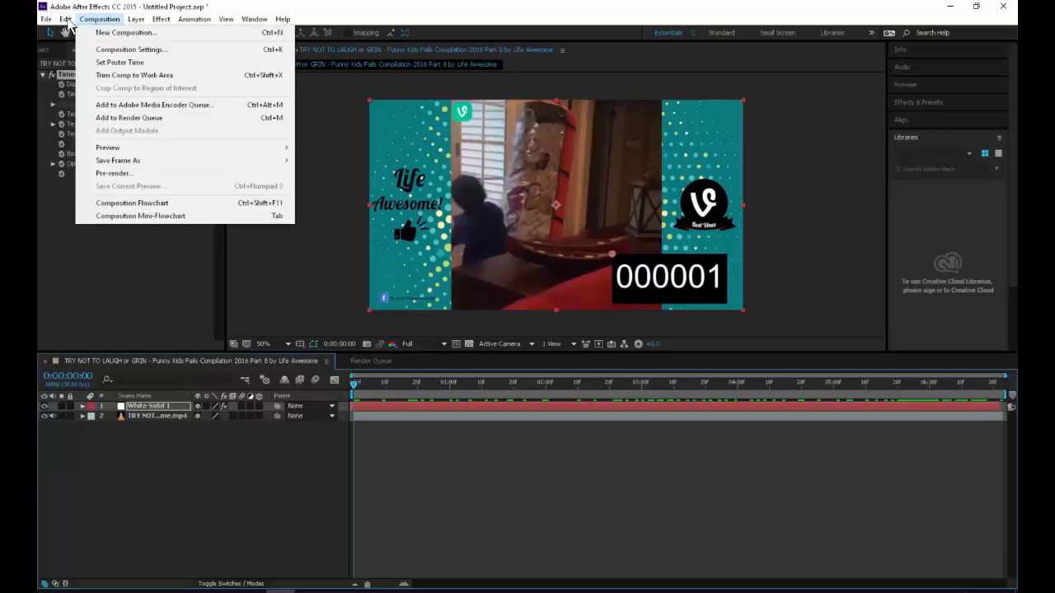
{"action": "mouse_move", "coordinate": [47, 19]}
{"action": "mouse_move", "coordinate": [211, 211]}
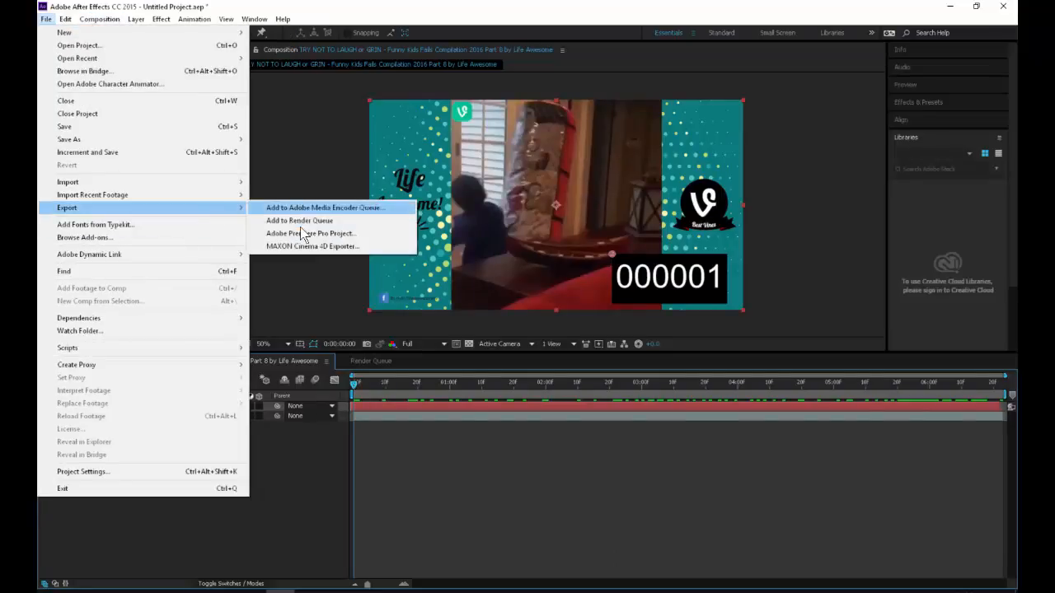
{"action": "left_click", "coordinate": [300, 220]}
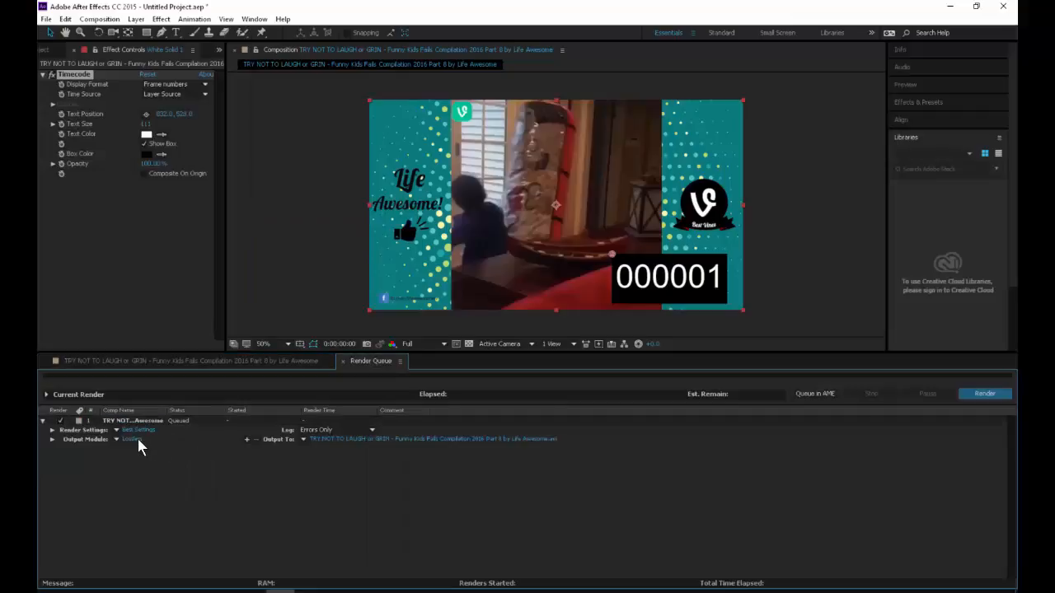
Step: Configure the output module as QuickTime with the H.264 codec at quality 100, leaving resizing off and audio output on Auto
{"action": "left_click", "coordinate": [133, 439]}
{"action": "left_click", "coordinate": [174, 67]}
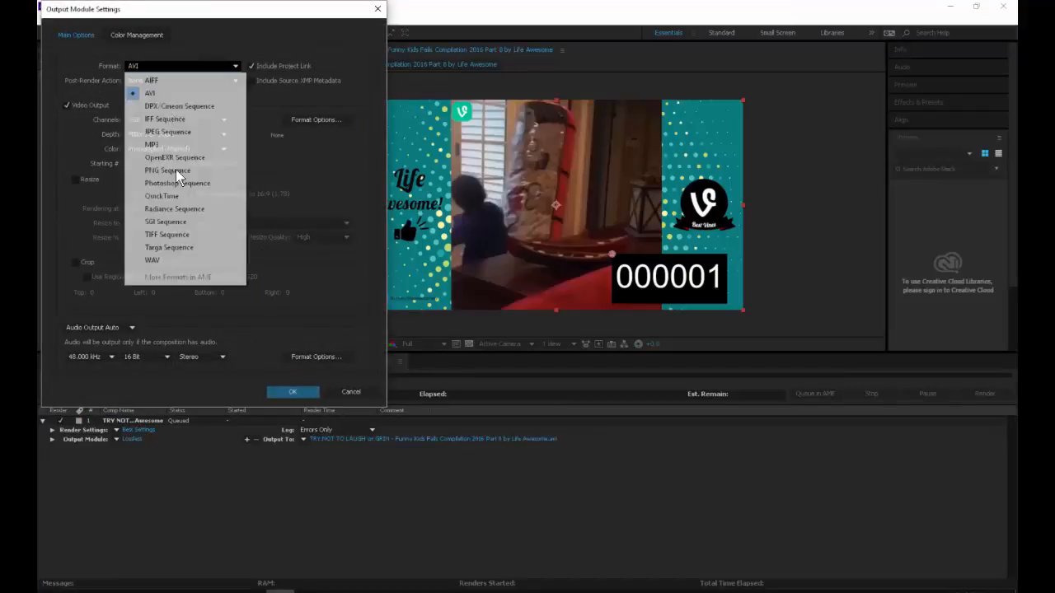
{"action": "left_click", "coordinate": [171, 196]}
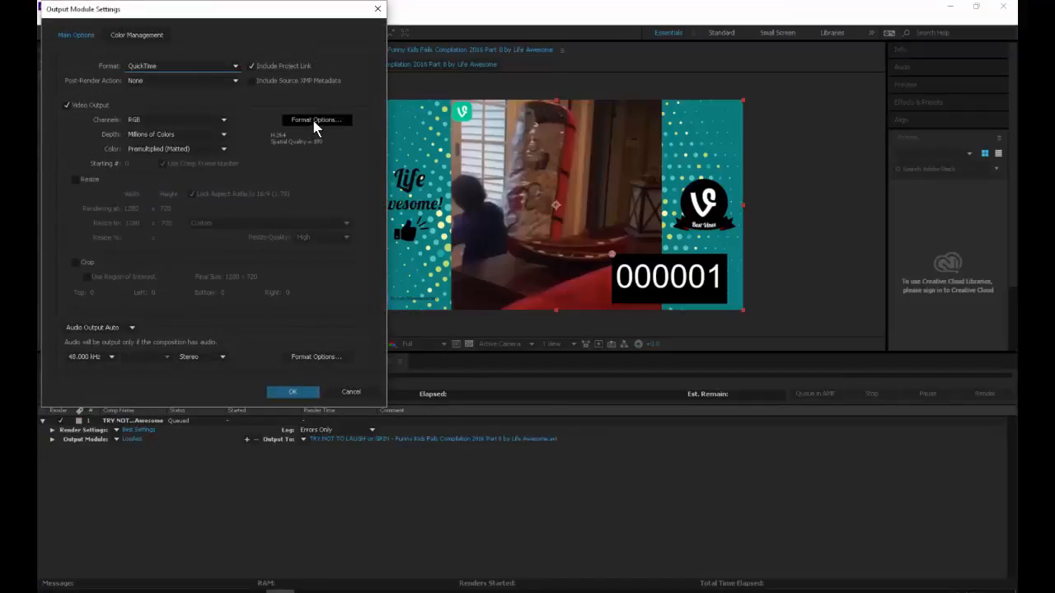
{"action": "left_click", "coordinate": [313, 118]}
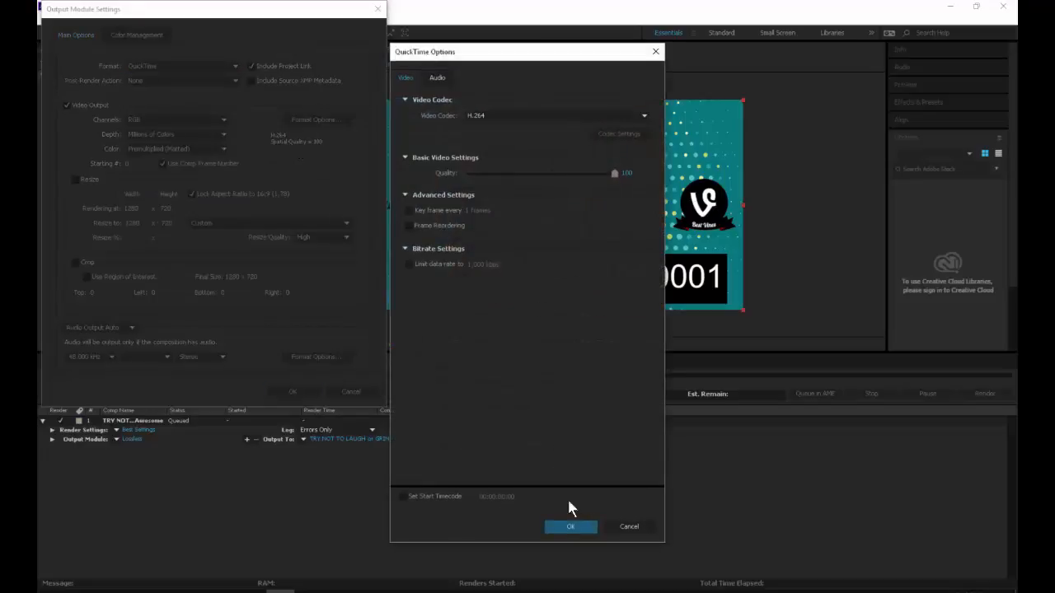
{"action": "left_click", "coordinate": [571, 526]}
{"action": "left_click", "coordinate": [75, 180]}
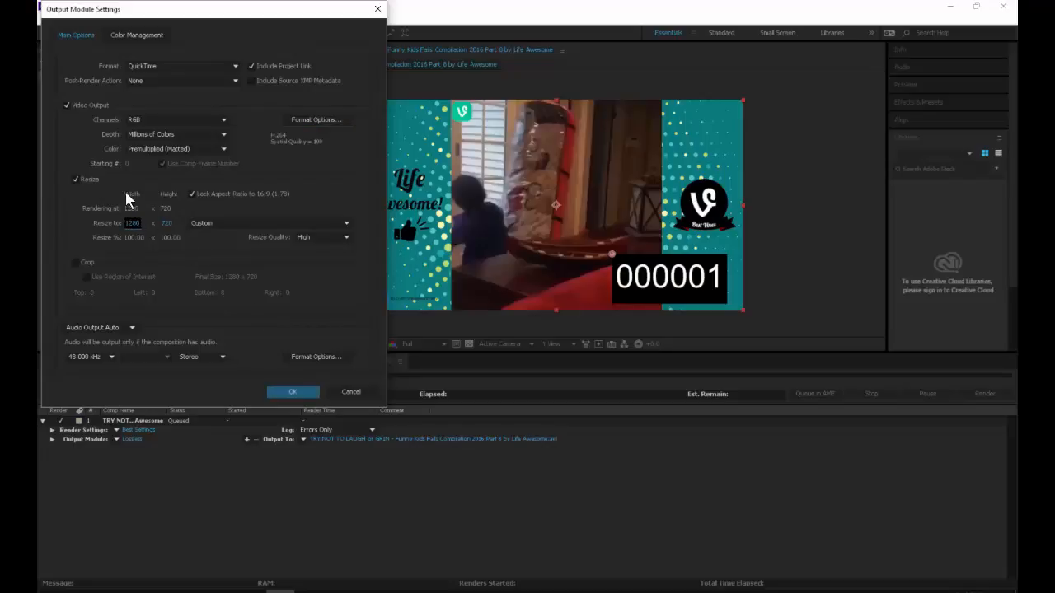
{"action": "left_click", "coordinate": [76, 180]}
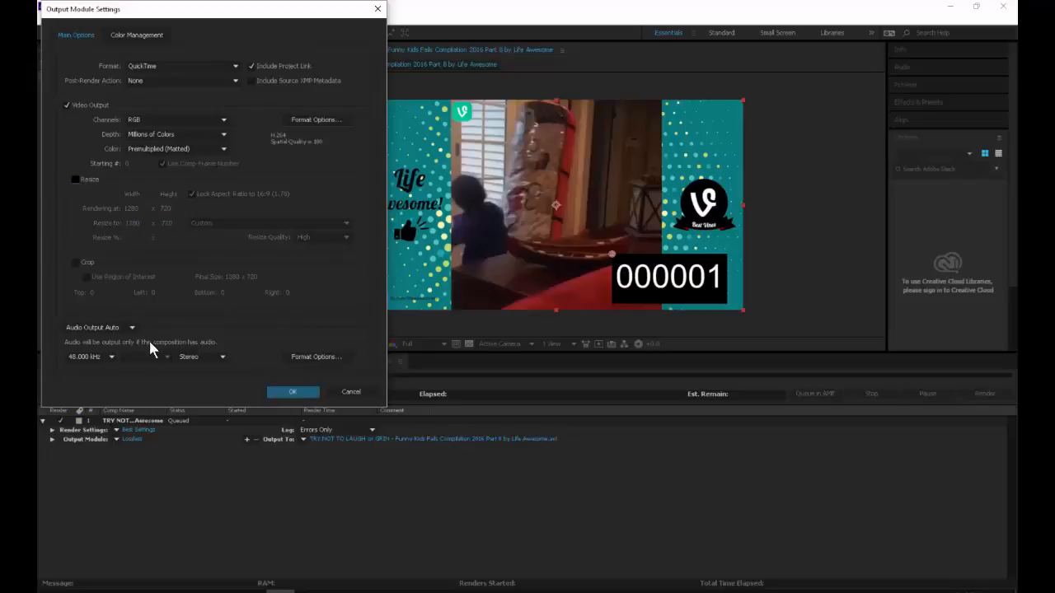
{"action": "left_click", "coordinate": [107, 330]}
{"action": "left_click", "coordinate": [106, 329]}
{"action": "left_click", "coordinate": [106, 330]}
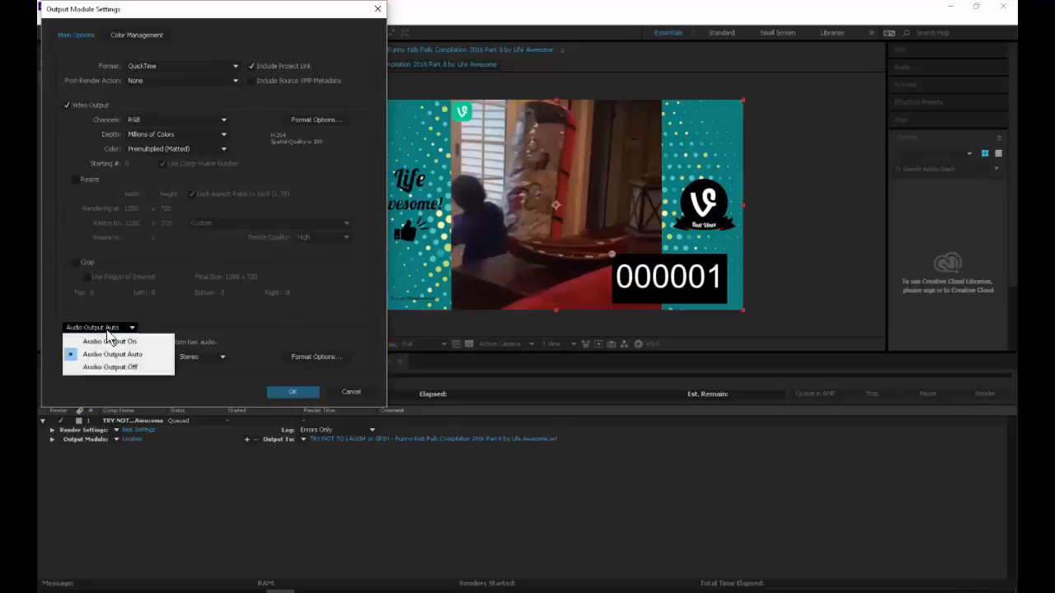
{"action": "left_click", "coordinate": [106, 329]}
{"action": "left_click", "coordinate": [289, 392]}
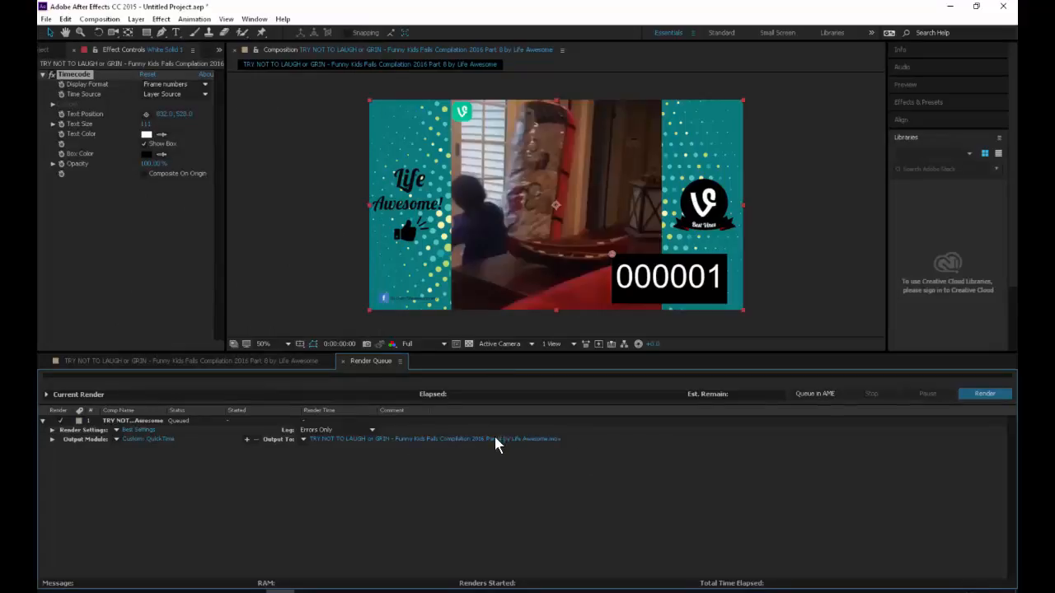
Step: Output the movie as CharacterAnimation_SourceVideo.mov in the character animation project's movies folder under PDrive\2540\work, and render it
{"action": "left_click", "coordinate": [389, 440]}
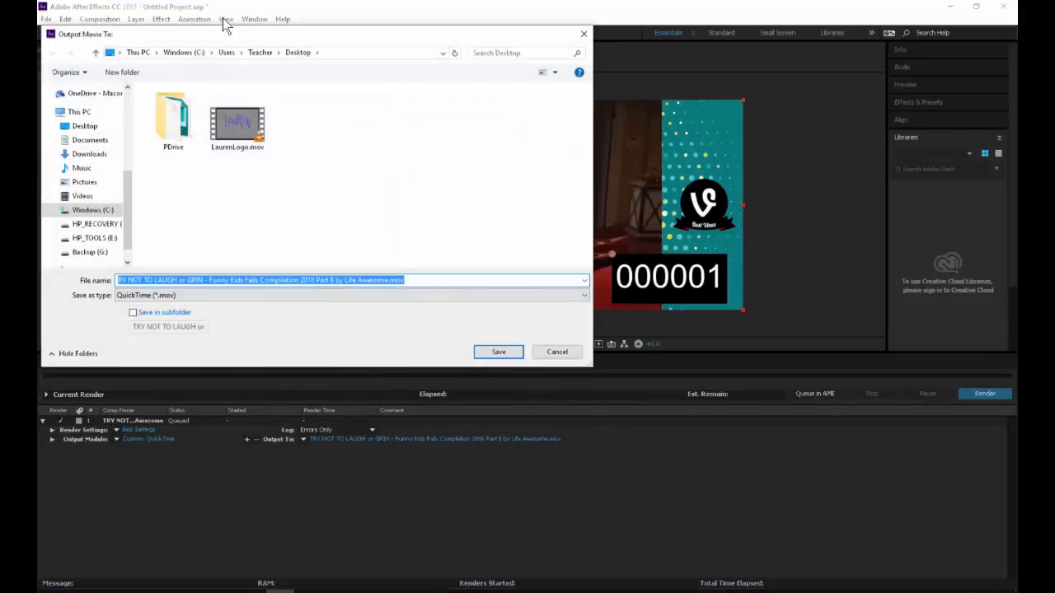
{"action": "double_click", "coordinate": [173, 119]}
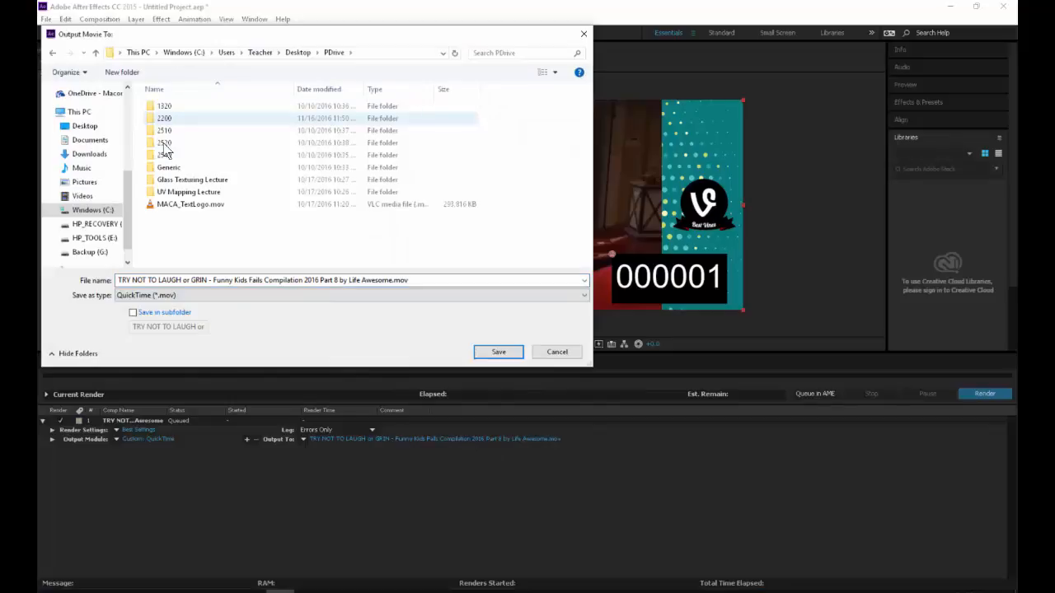
{"action": "double_click", "coordinate": [164, 155]}
{"action": "double_click", "coordinate": [164, 105]}
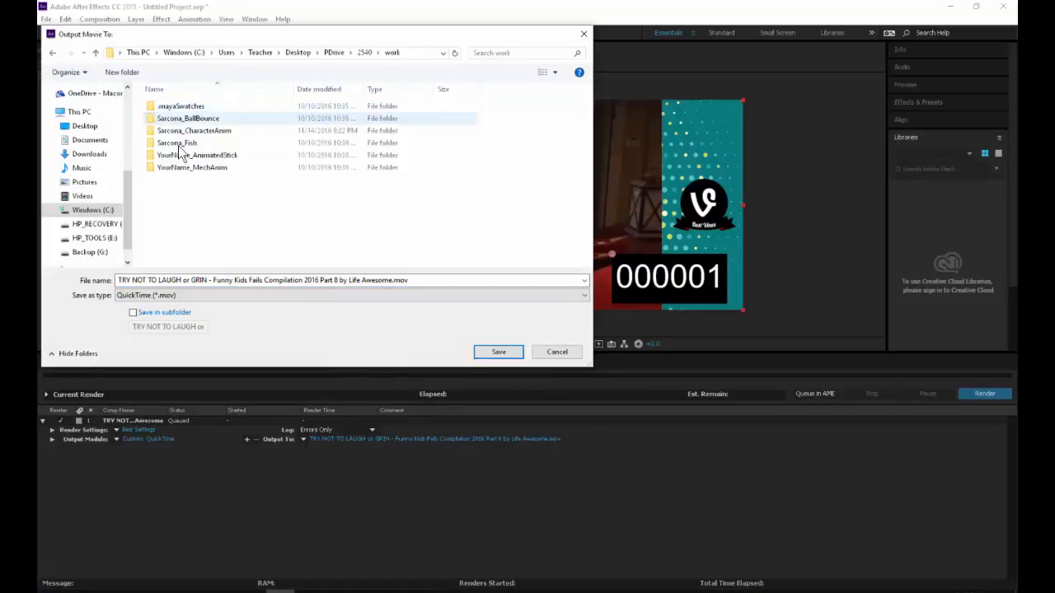
{"action": "double_click", "coordinate": [181, 130]}
{"action": "double_click", "coordinate": [177, 178]}
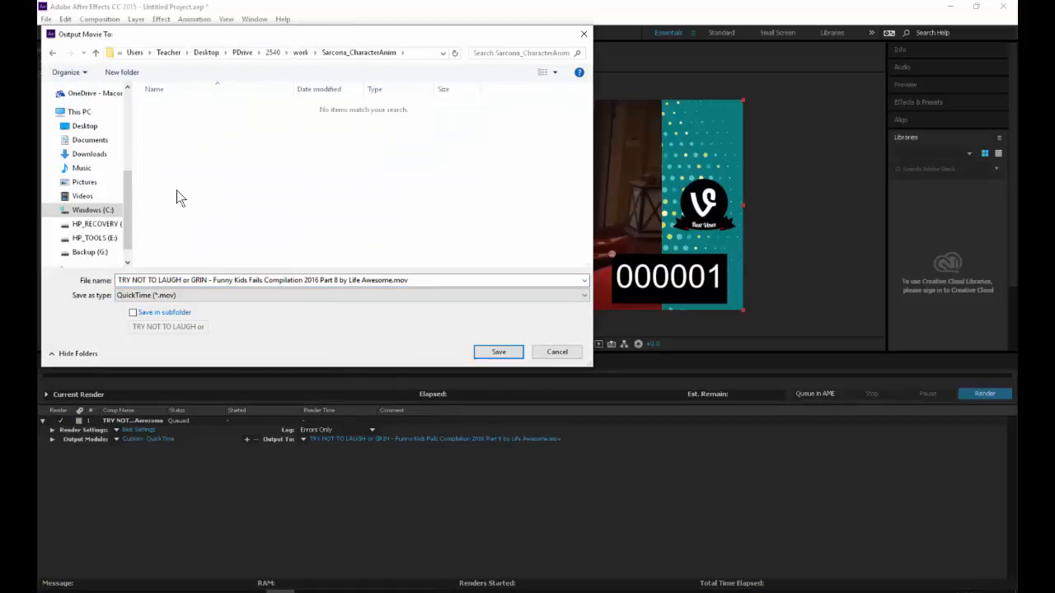
{"action": "triple_click", "coordinate": [202, 280]}
{"action": "type", "text": "CharacterAnimation_SourceVideo"}
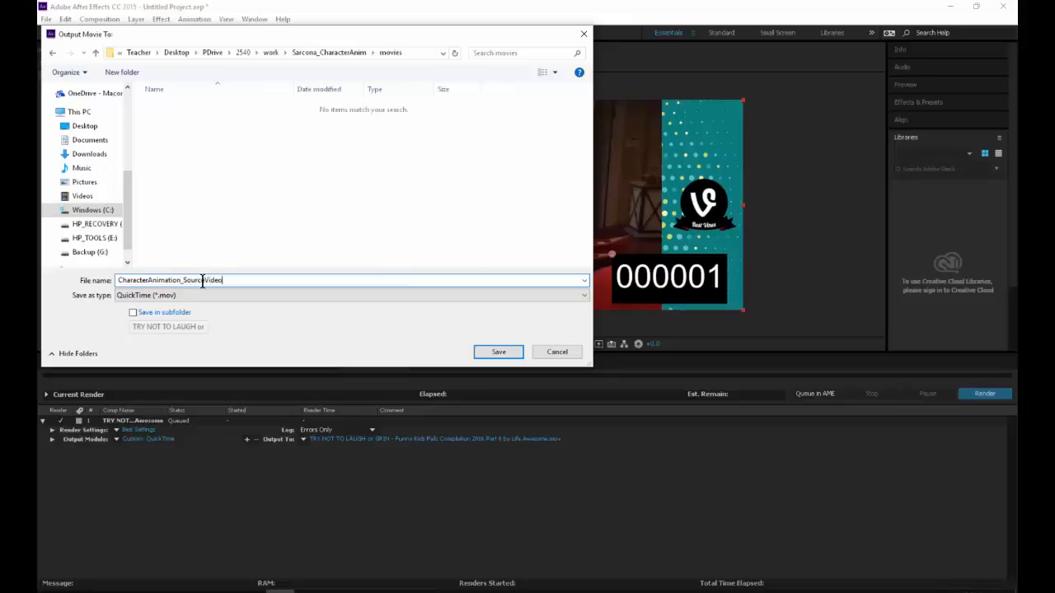
{"action": "key", "text": "Return"}
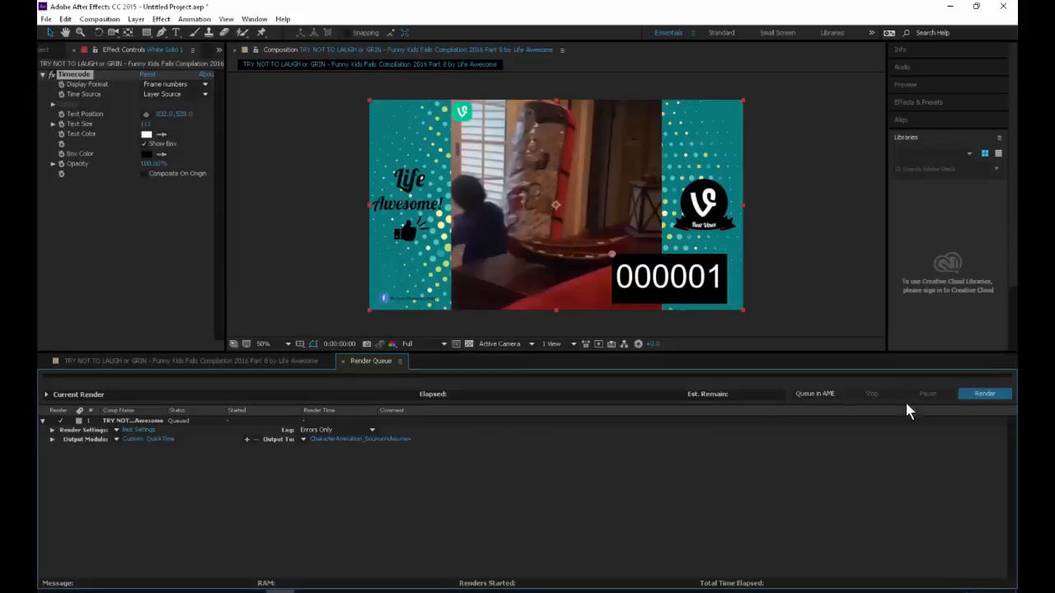
{"action": "left_click", "coordinate": [985, 393]}
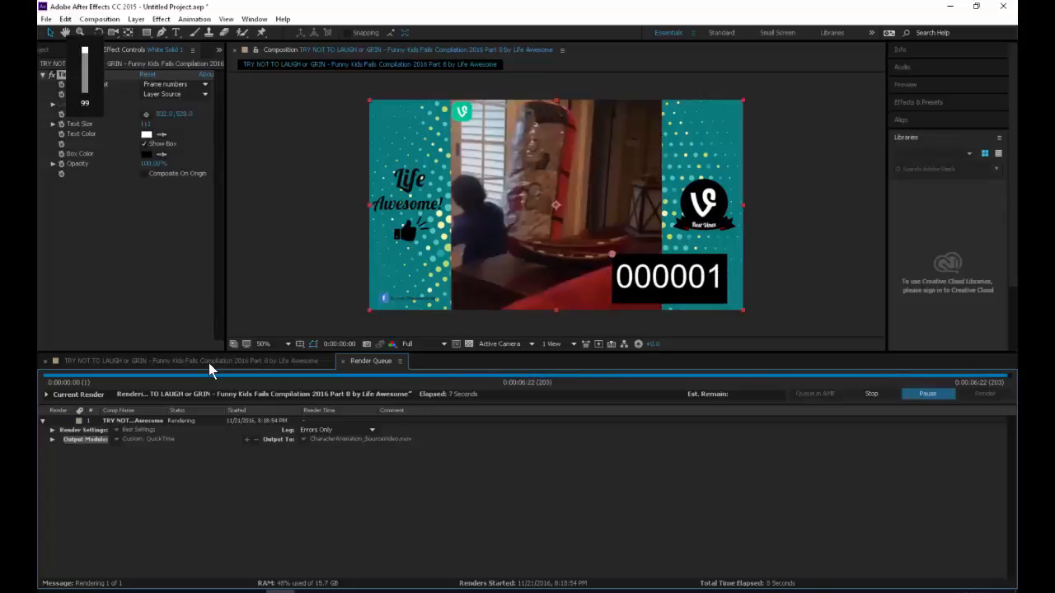
Step: Return to the composition's timeline, check the system volume, and preview the trimmed clip from the first frame
{"action": "left_click", "coordinate": [208, 363]}
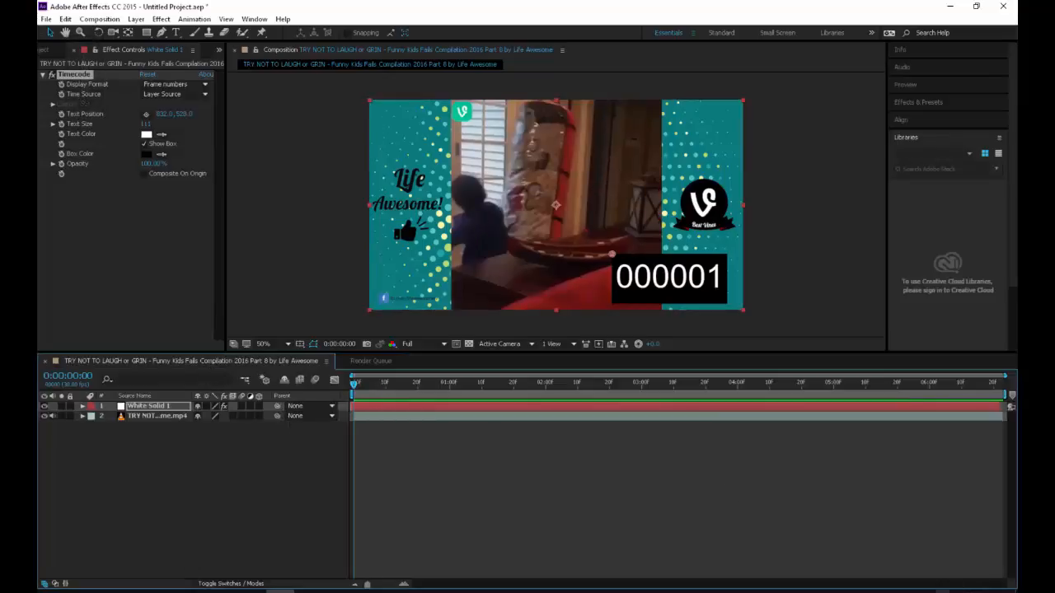
{"action": "left_click", "coordinate": [944, 591]}
{"action": "left_click", "coordinate": [715, 479]}
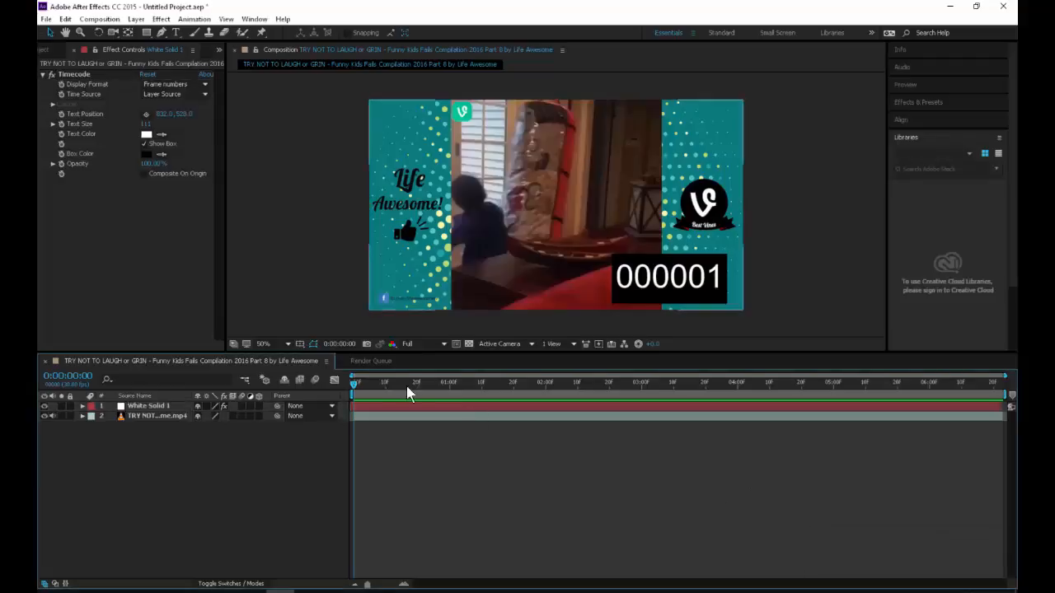
{"action": "left_click_drag", "start_coordinate": [407, 386], "coordinate": [300, 383]}
{"action": "key", "text": "space"}
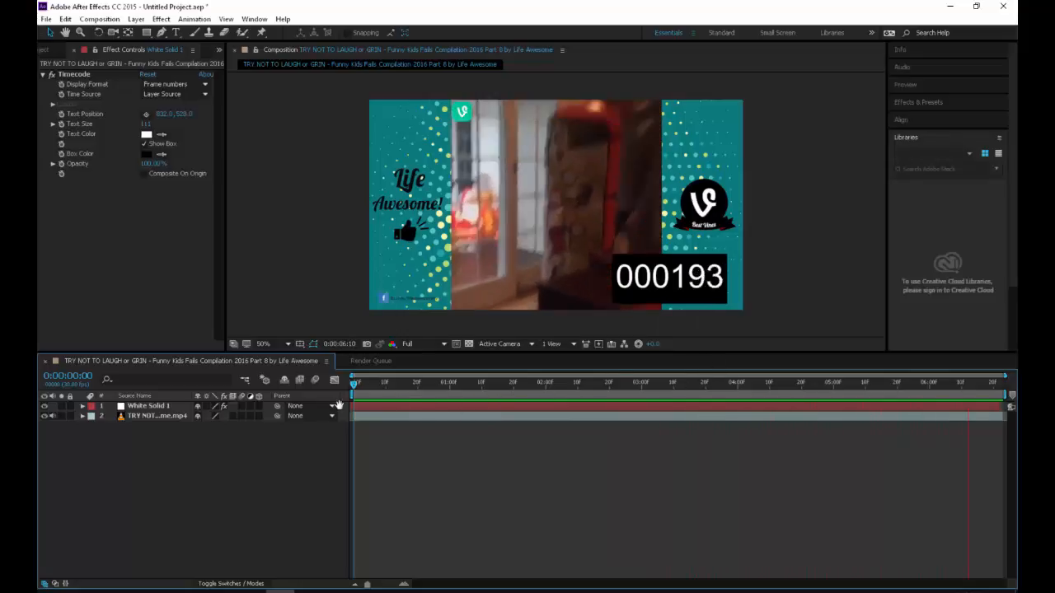
Step: Reveal the video layer's audio waveform, then preview and scrub the clip against it
{"action": "left_click", "coordinate": [157, 423]}
{"action": "left_click", "coordinate": [154, 417]}
{"action": "key", "text": "l"}
{"action": "key", "text": "l"}
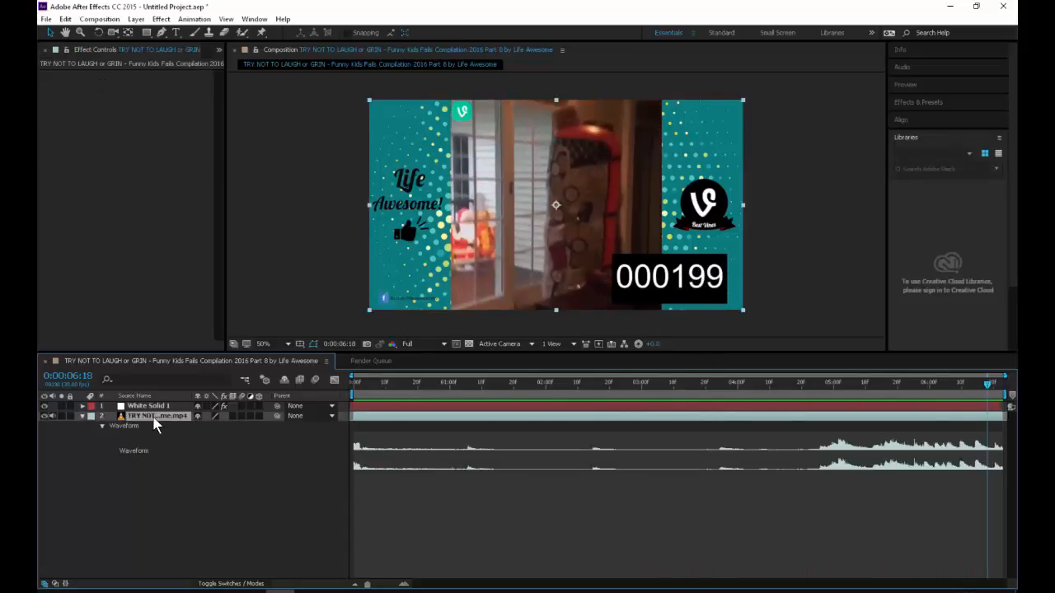
{"action": "left_click_drag", "start_coordinate": [807, 389], "coordinate": [334, 391]}
{"action": "key", "text": "space"}
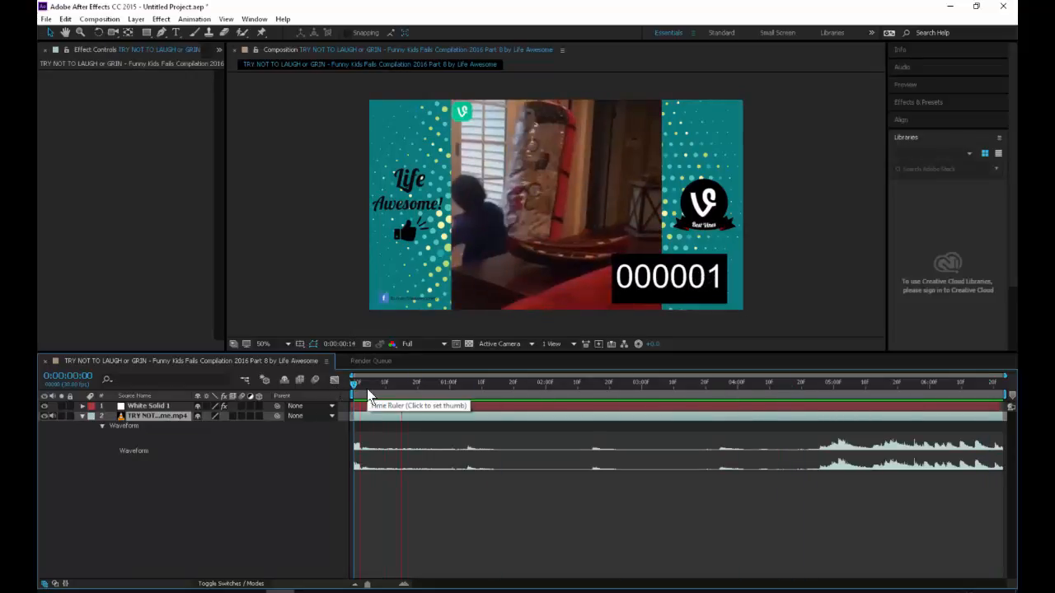
{"action": "key", "text": "space"}
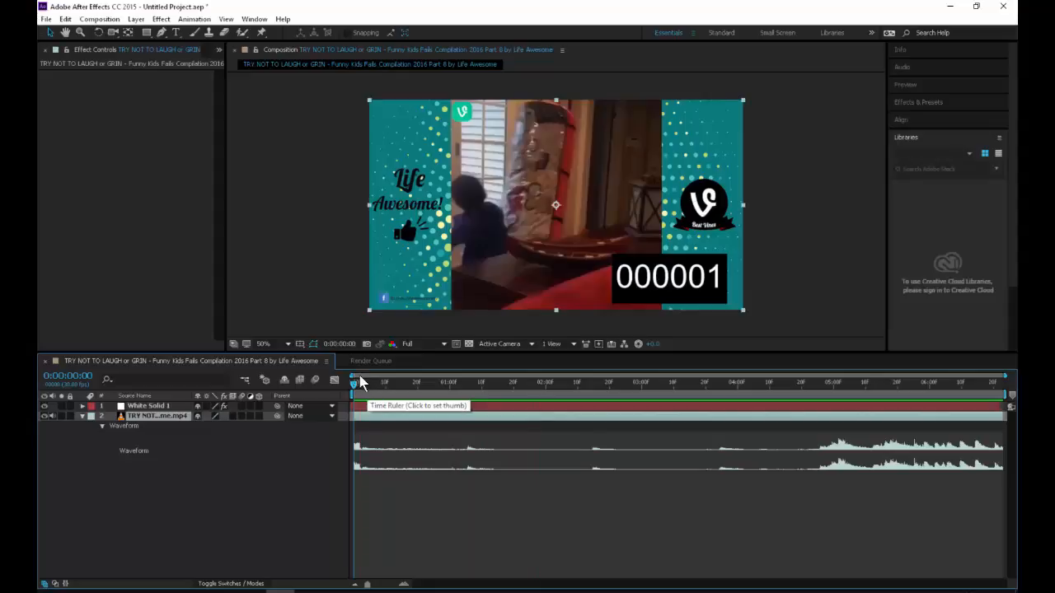
{"action": "left_click_drag", "start_coordinate": [393, 385], "coordinate": [929, 392]}
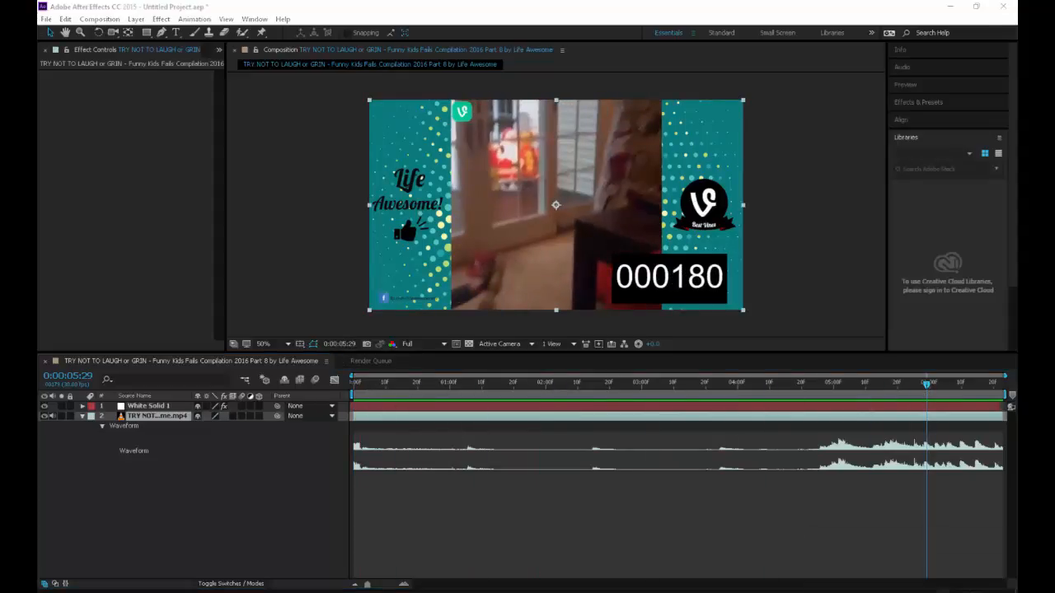
Step: Switch the system playback device to Speakers/Headphones (Realtek) and preview the composition's audio from the first frame
{"action": "left_click", "coordinate": [1009, 549]}
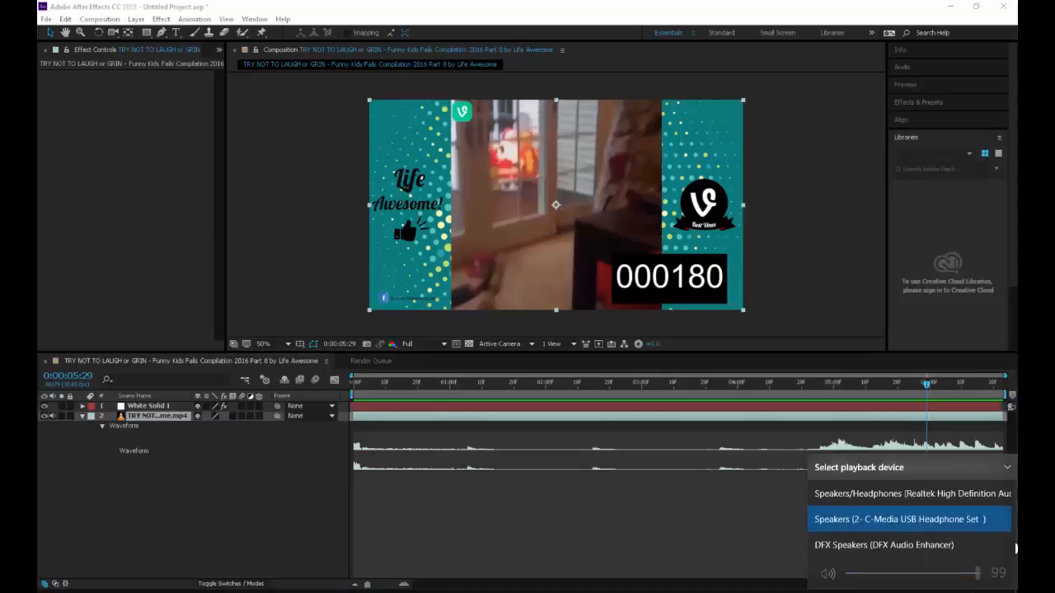
{"action": "left_click", "coordinate": [960, 497]}
{"action": "left_click", "coordinate": [676, 492]}
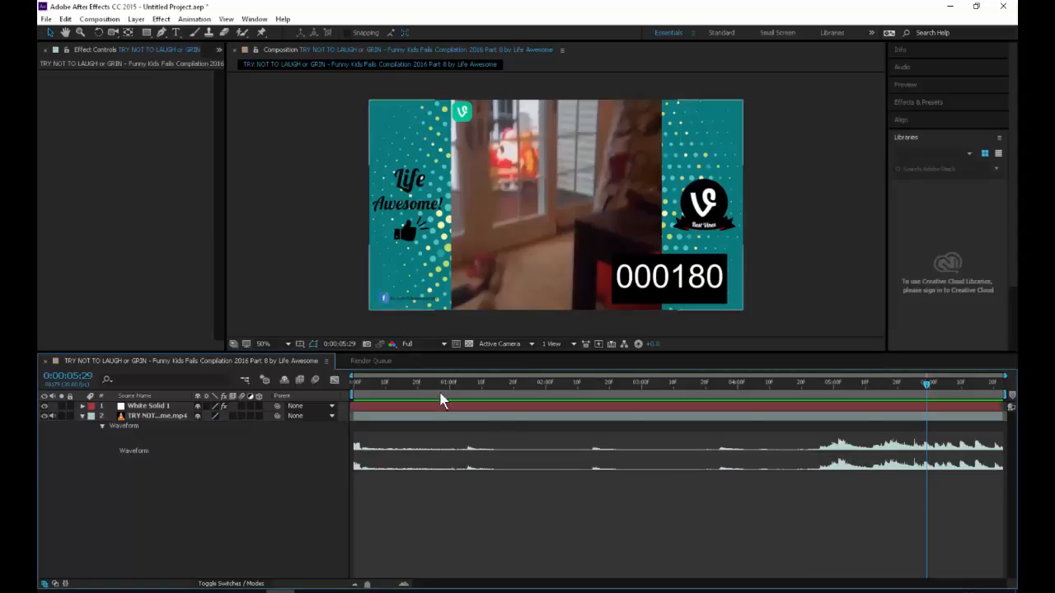
{"action": "left_click_drag", "start_coordinate": [321, 390], "coordinate": [318, 390]}
{"action": "key", "text": "space"}
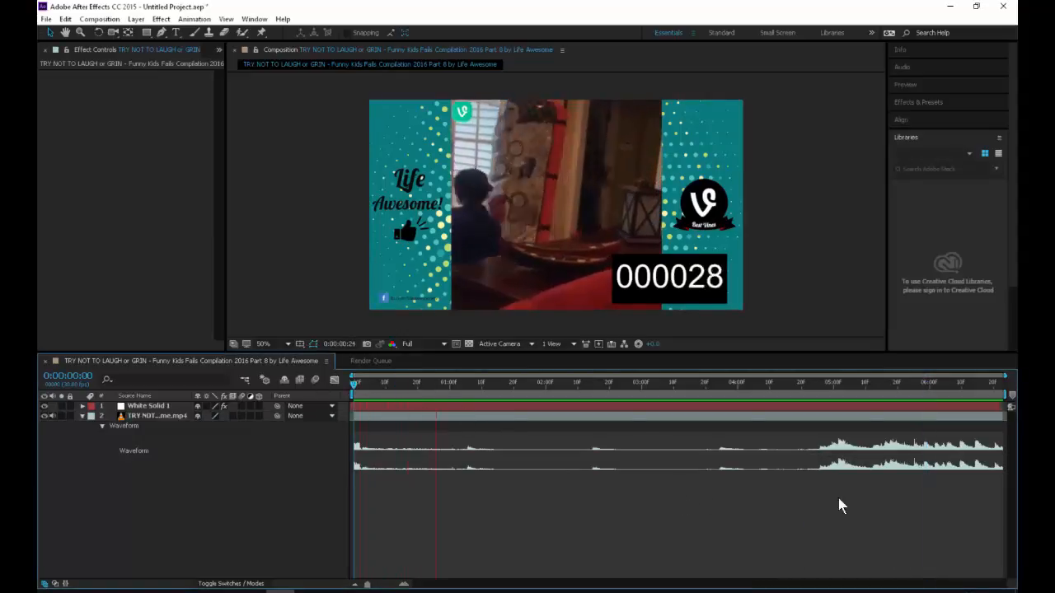
{"action": "key", "text": "space"}
Step: Raise the system volume, replay the composition to listen to its audio, and return to the first frame
{"action": "left_click", "coordinate": [927, 592]}
{"action": "left_click_drag", "start_coordinate": [962, 575], "coordinate": [994, 572]}
{"action": "left_click", "coordinate": [542, 465]}
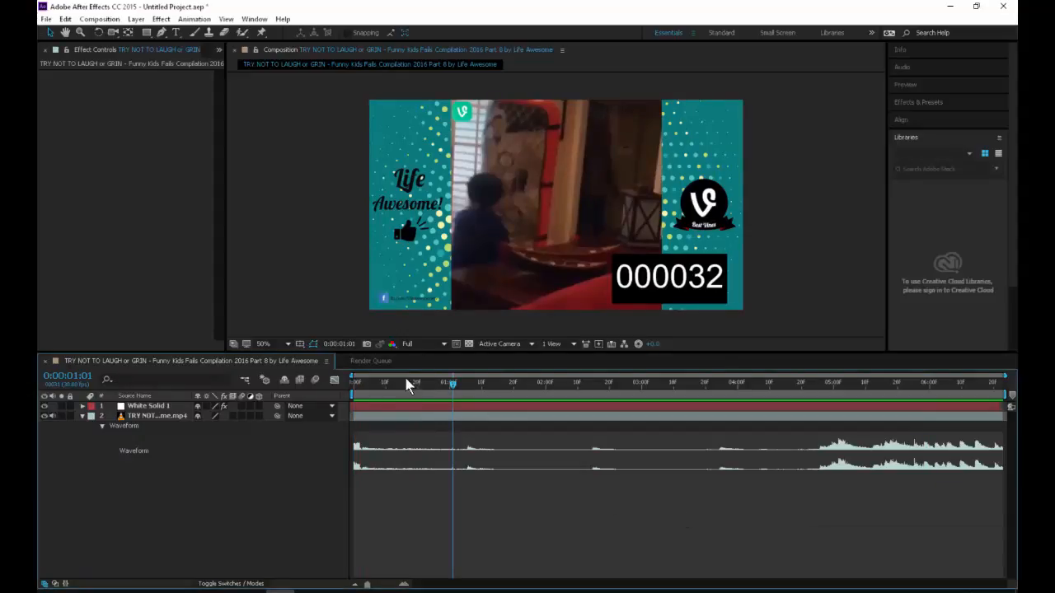
{"action": "left_click_drag", "start_coordinate": [363, 385], "coordinate": [351, 398]}
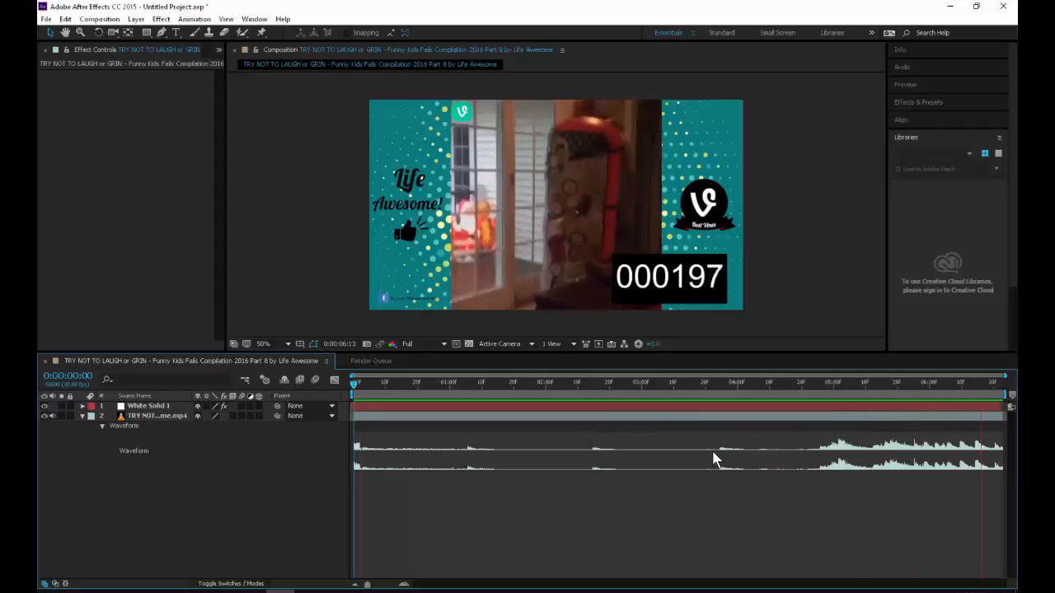
{"action": "key", "text": "space"}
{"action": "left_click_drag", "start_coordinate": [424, 385], "coordinate": [353, 384]}
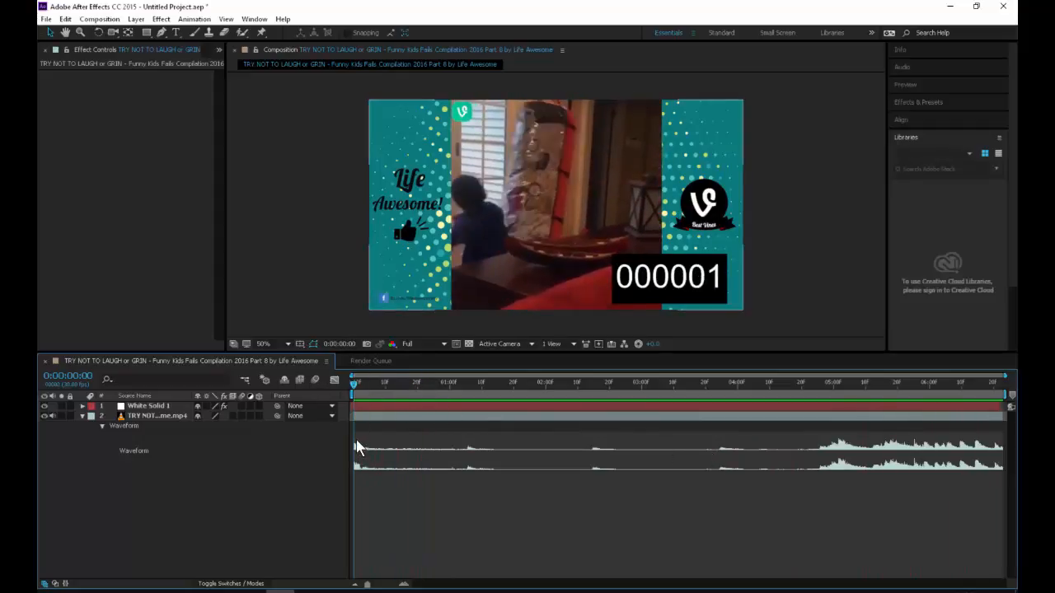
Step: Fade in the video layer's audio with Audio Levels keyframes, lowered at the first frame and 0 dB at about frame 11, and preview it
{"action": "left_click", "coordinate": [177, 418]}
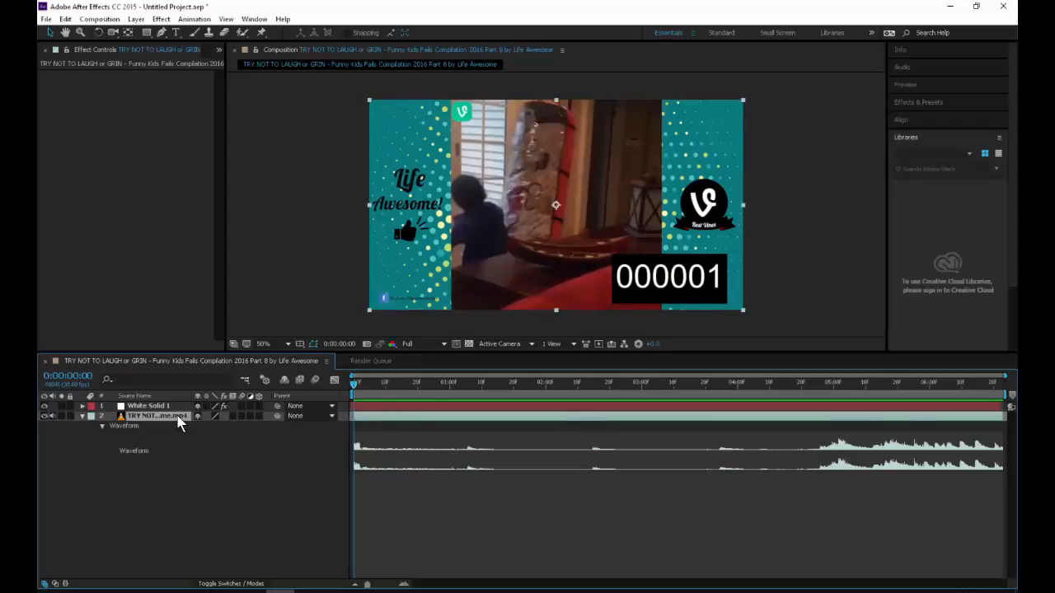
{"action": "key", "text": "l"}
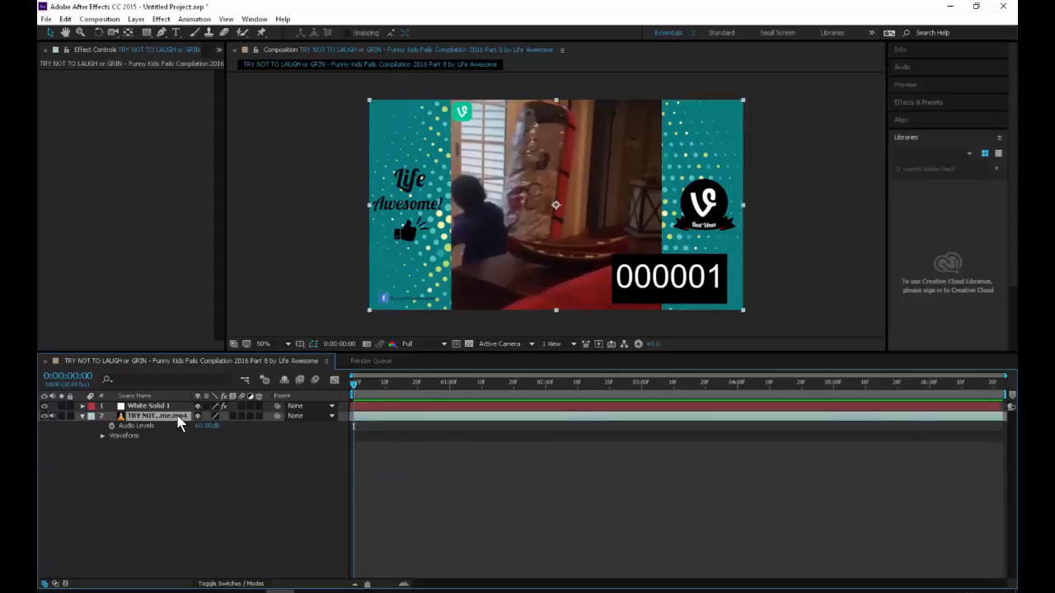
{"action": "left_click", "coordinate": [101, 436]}
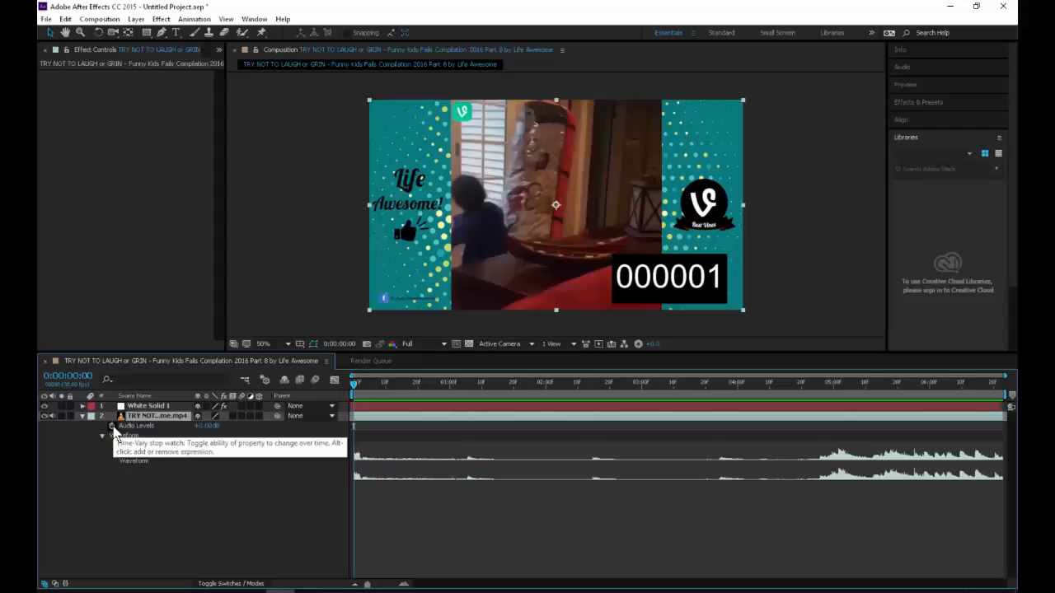
{"action": "left_click", "coordinate": [311, 437]}
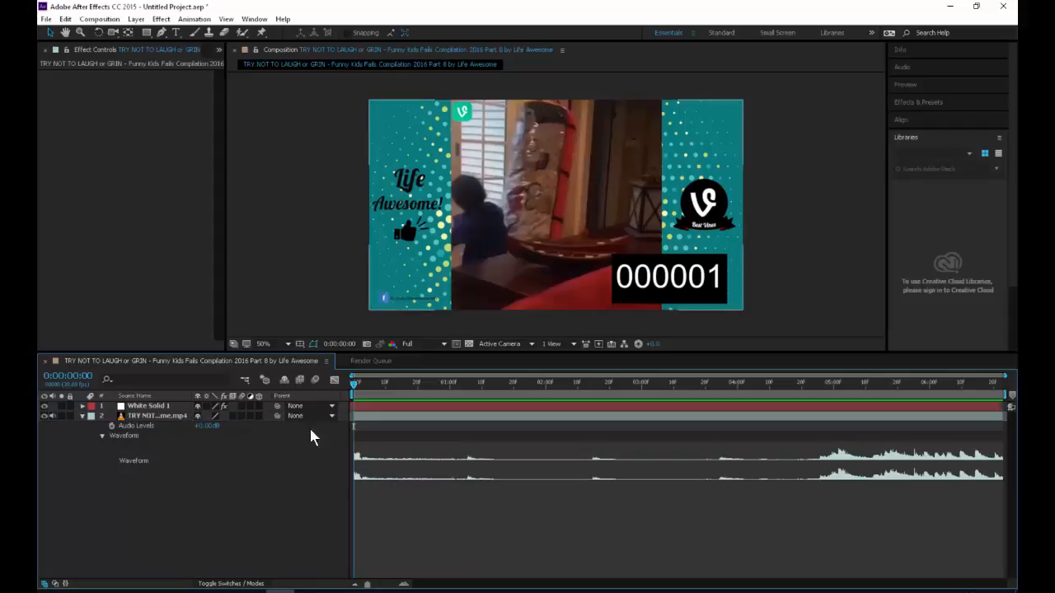
{"action": "left_click", "coordinate": [111, 426]}
{"action": "left_click_drag", "start_coordinate": [353, 426], "coordinate": [388, 426]}
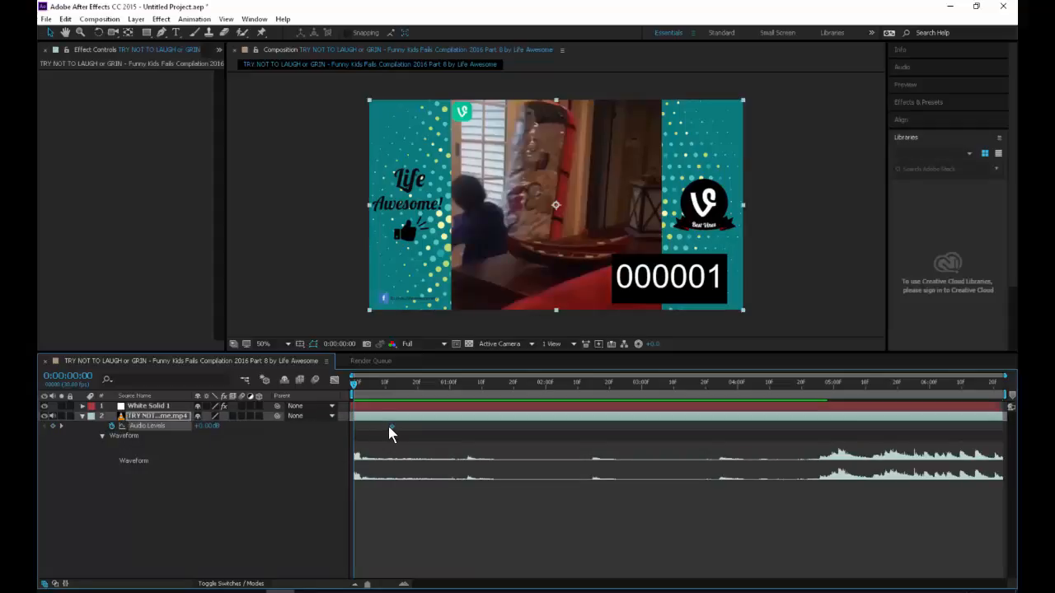
{"action": "left_click", "coordinate": [201, 427]}
{"action": "left_click_drag", "start_coordinate": [202, 429], "coordinate": [112, 428]}
{"action": "key", "text": "space"}
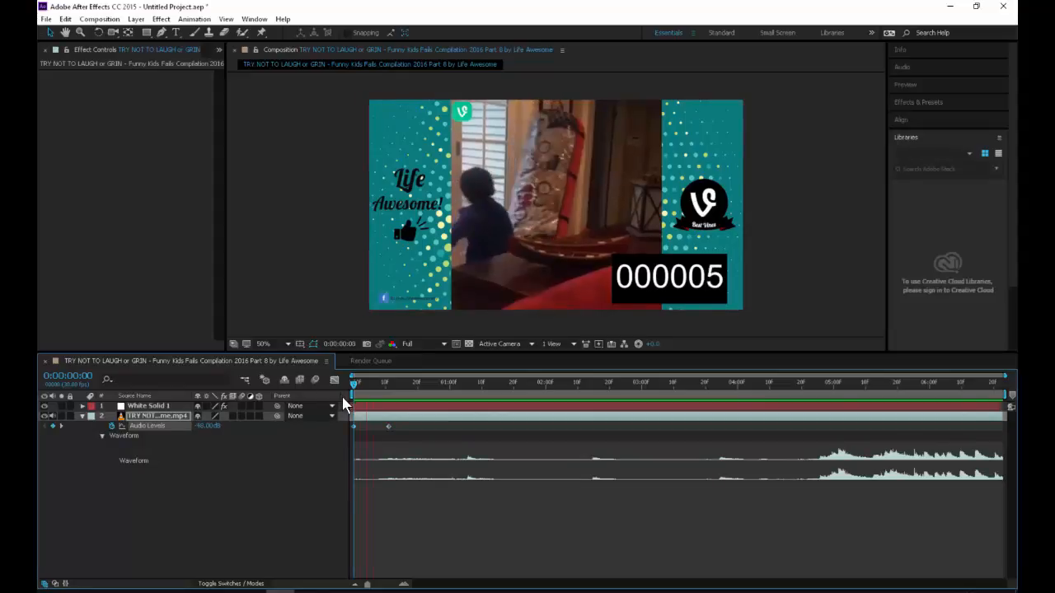
{"action": "key", "text": "space"}
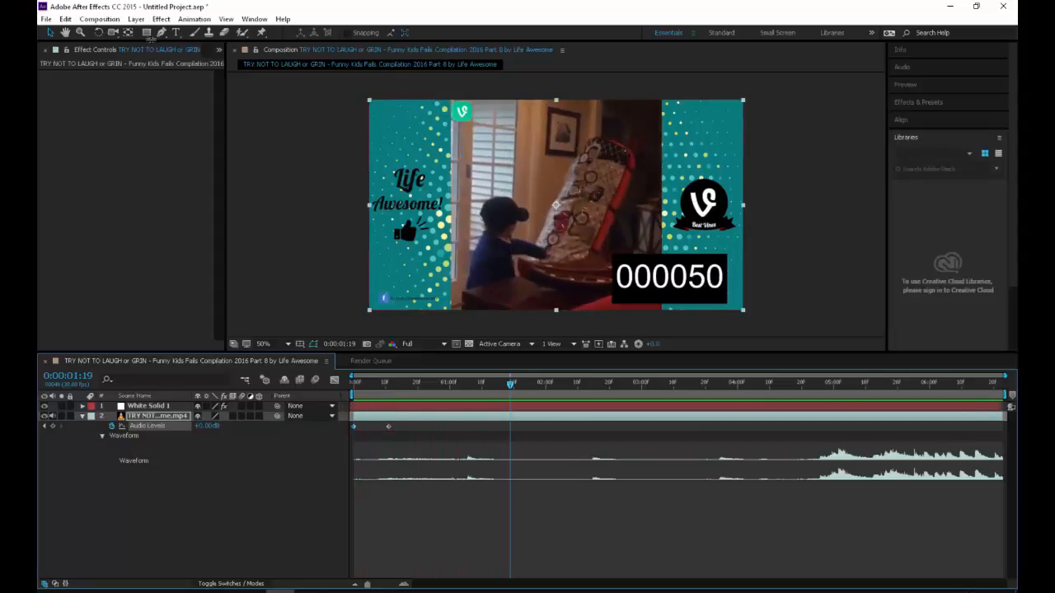
Step: Add the composition with the audio fade-in to the render queue as a second item
{"action": "left_click", "coordinate": [46, 18]}
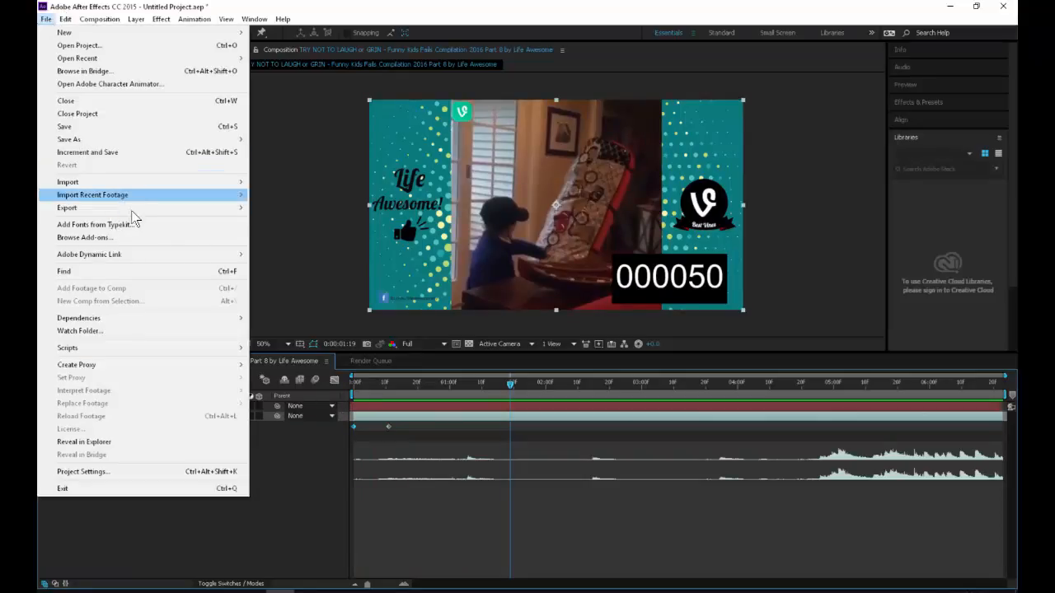
{"action": "mouse_move", "coordinate": [215, 208]}
{"action": "left_click", "coordinate": [291, 219]}
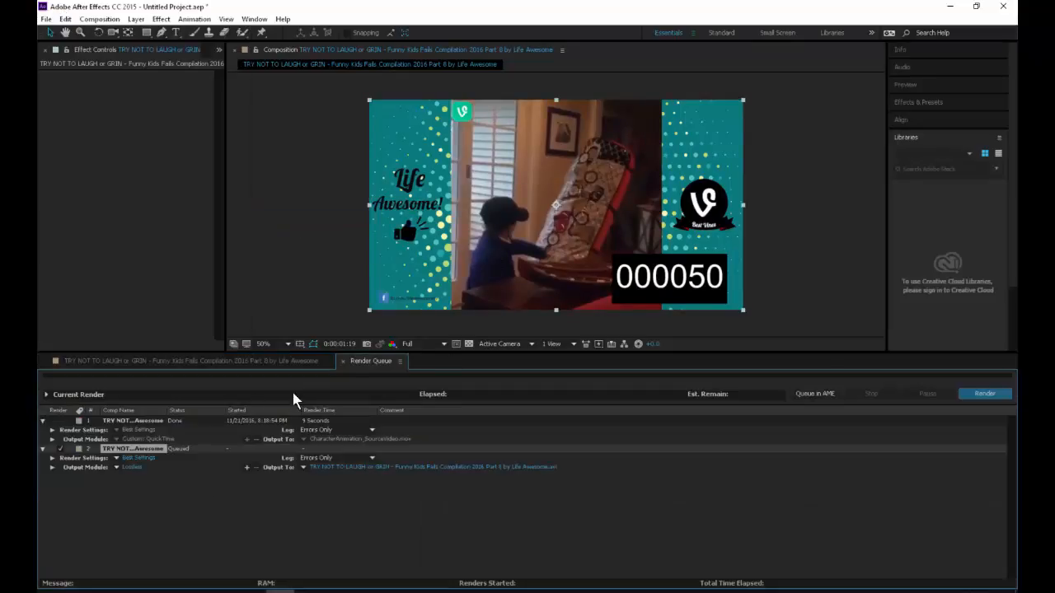
Step: Configure the second render item's output module as WAV with a 22.050 kHz sample rate, 16 Bit, Stereo
{"action": "left_click", "coordinate": [135, 467]}
{"action": "left_click", "coordinate": [173, 66]}
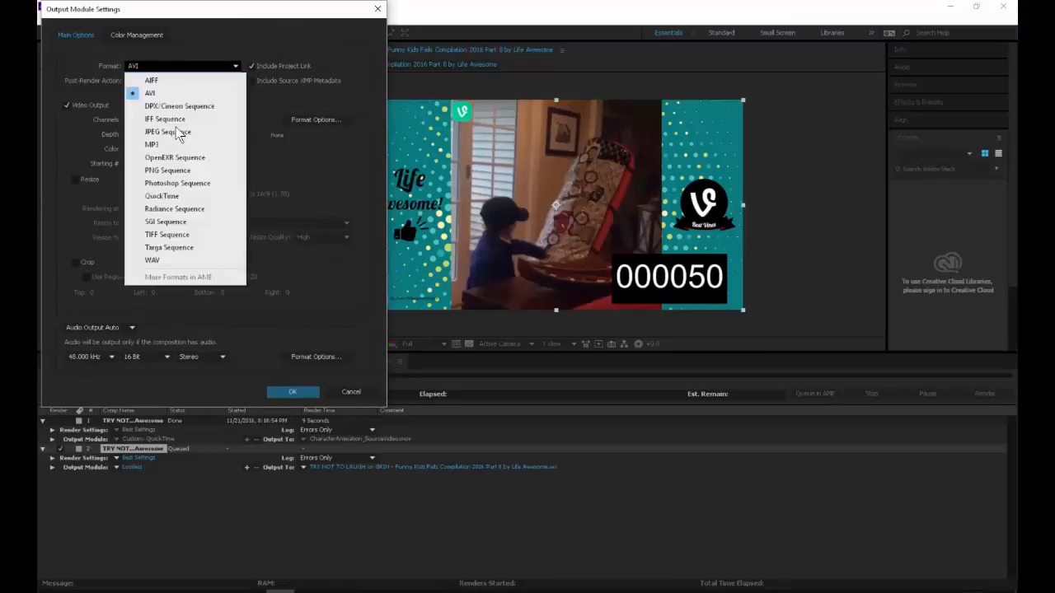
{"action": "left_click", "coordinate": [190, 260]}
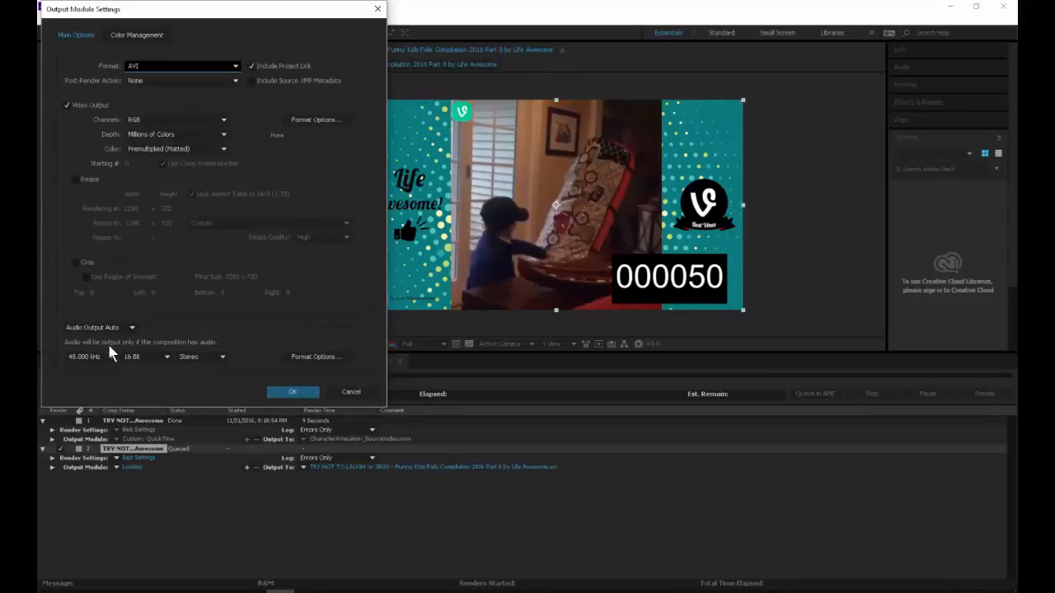
{"action": "left_click", "coordinate": [93, 356]}
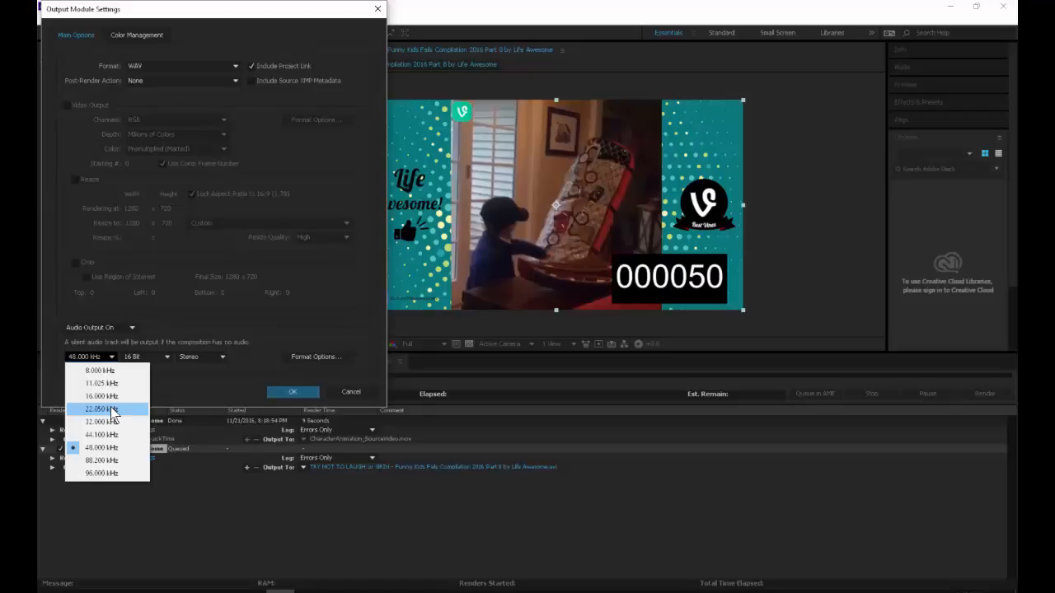
{"action": "left_click", "coordinate": [112, 410]}
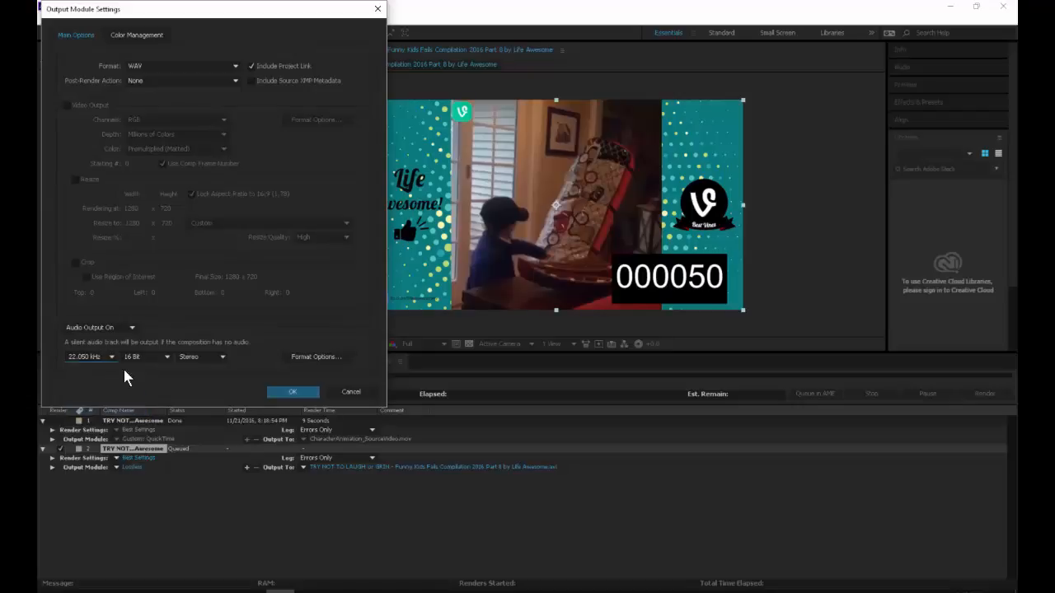
{"action": "left_click", "coordinate": [285, 392]}
Step: Set the WAV output to CharacterAnimation_Audio.wav in the Sarcona_CharacterAnim project's sound folder and render the queued item
{"action": "left_click", "coordinate": [451, 467]}
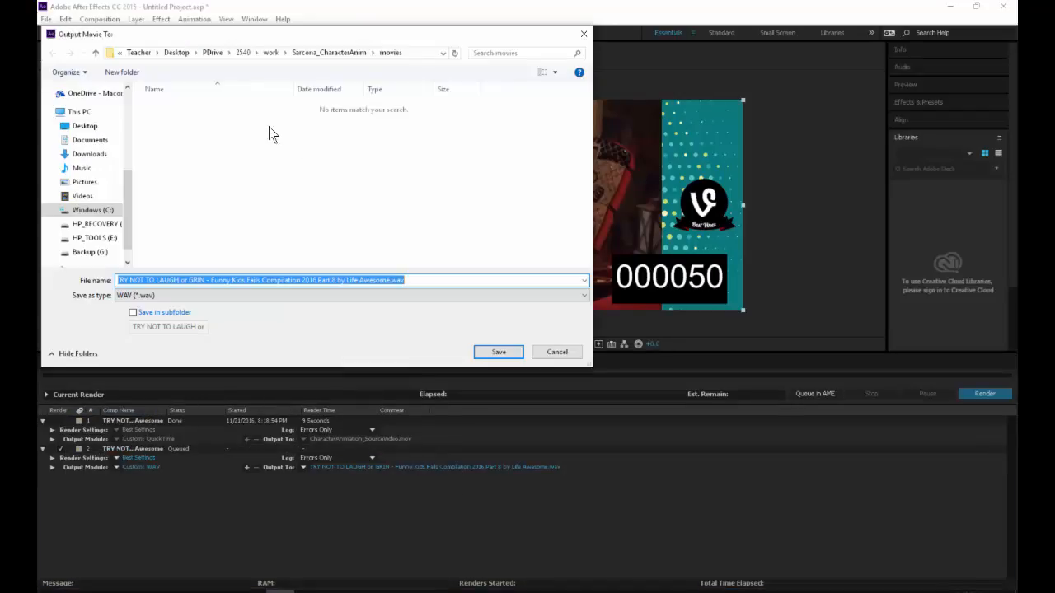
{"action": "left_click", "coordinate": [329, 52]}
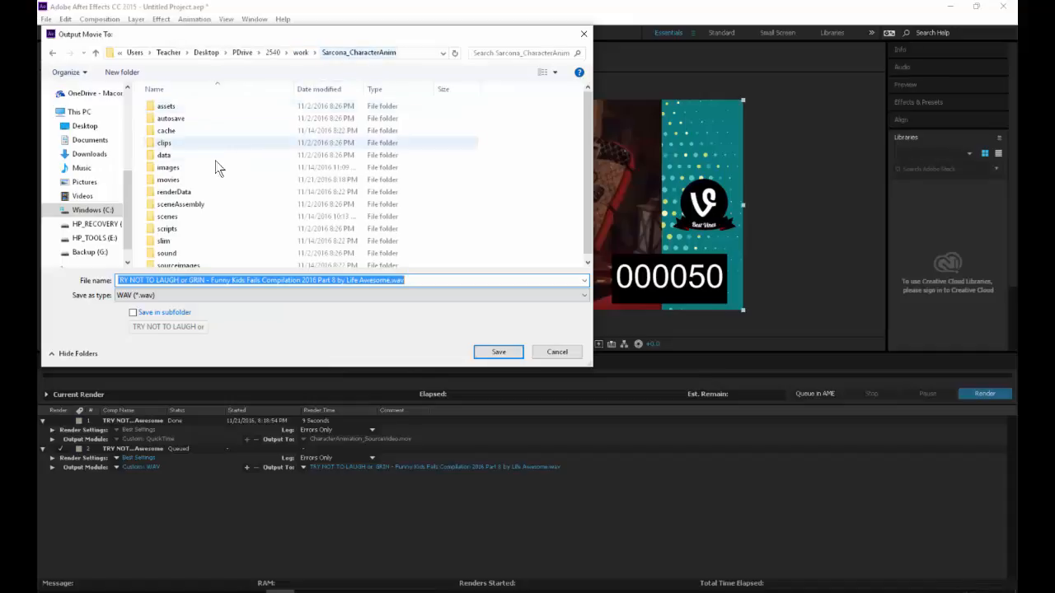
{"action": "double_click", "coordinate": [166, 253]}
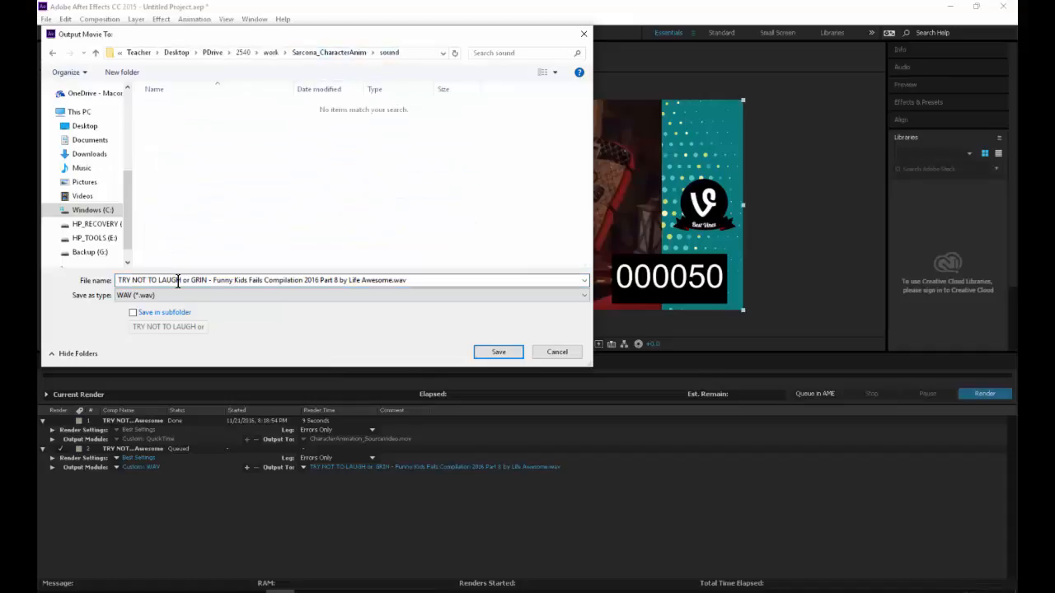
{"action": "type", "text": "S"}
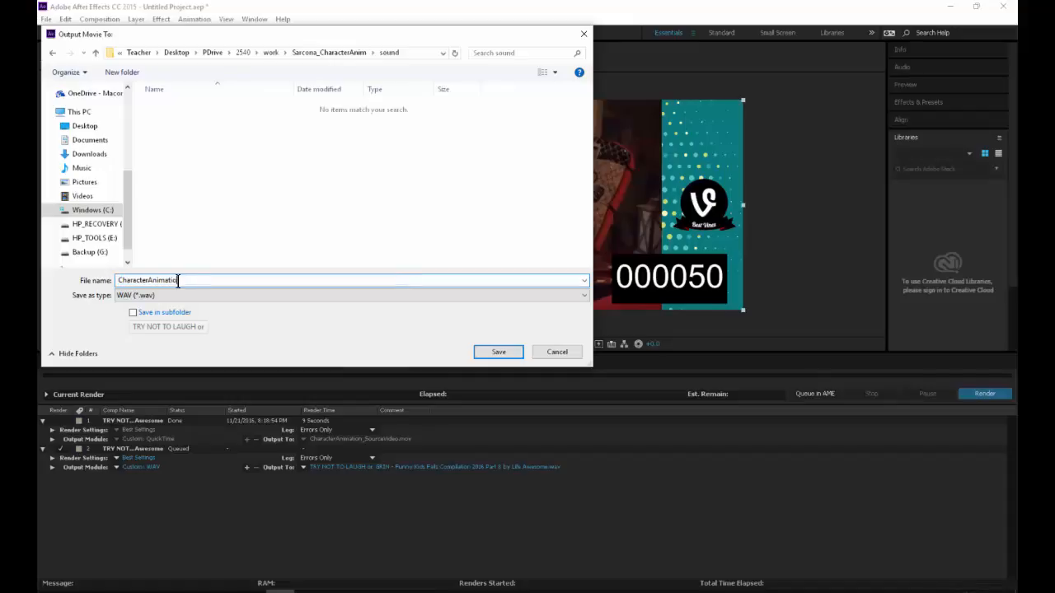
{"action": "key", "text": "Return"}
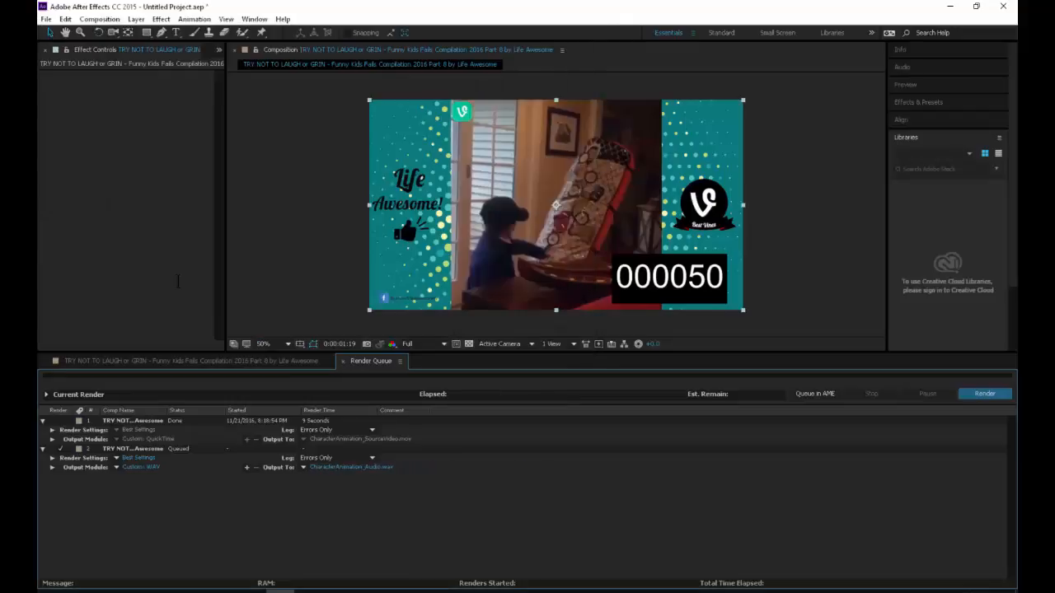
{"action": "left_click", "coordinate": [970, 394]}
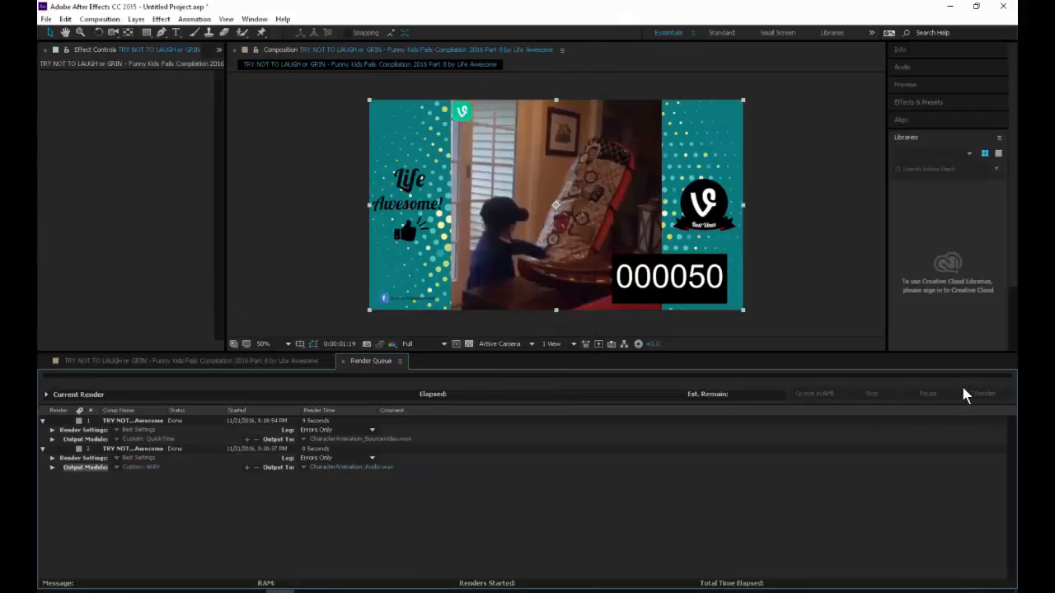
Step: Switch to Maya, orbit around the Homer character, and check the sound options of the time slider
{"action": "key", "text": "alt+Tab"}
{"action": "key", "text": "alt+Tab"}
{"action": "key", "text": "alt+Tab"}
{"action": "key", "text": "alt+Tab"}
{"action": "key", "text": "alt+Tab"}
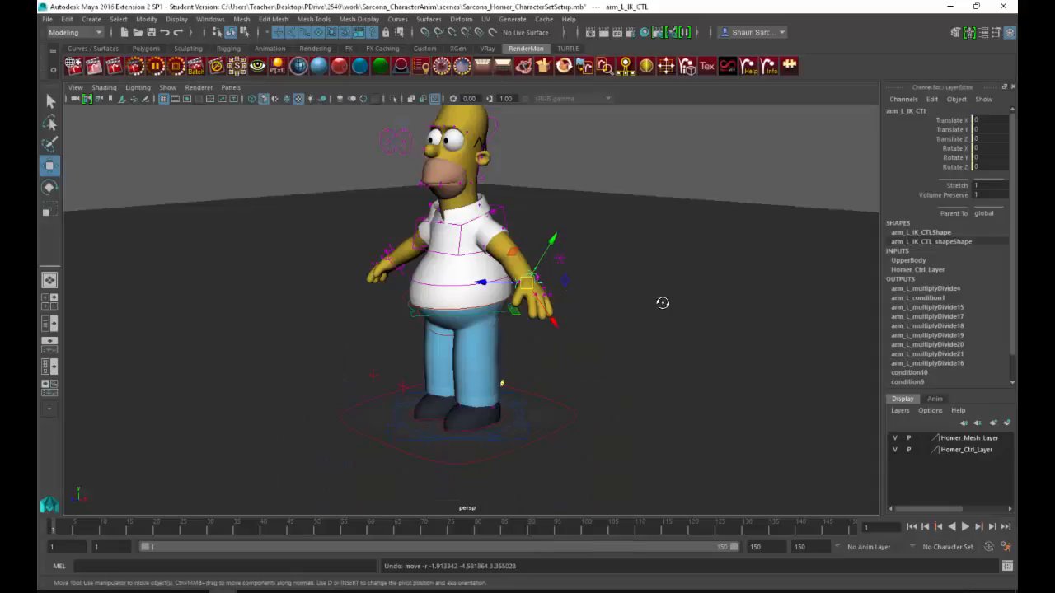
{"action": "left_click_drag", "start_coordinate": [663, 302], "coordinate": [643, 314], "text": "alt"}
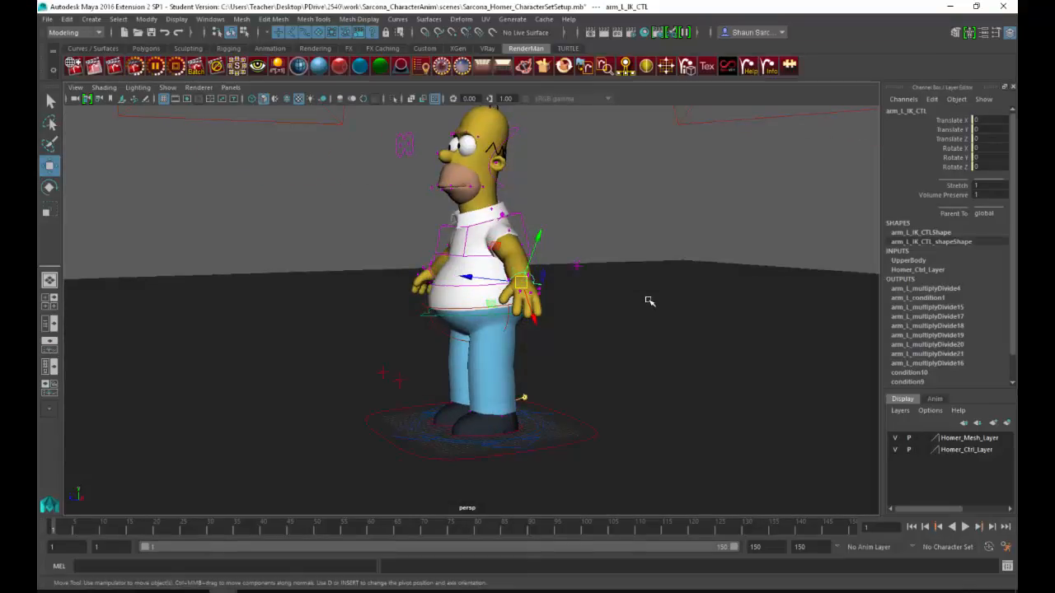
{"action": "right_click", "coordinate": [83, 532]}
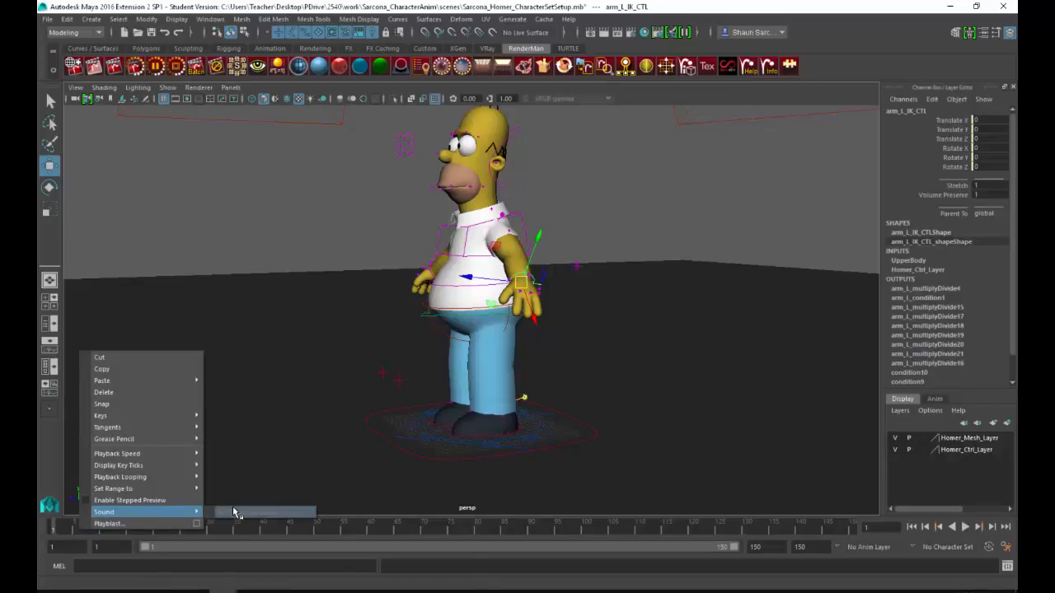
Step: Import CharacterAnimation_Audio.wav from the project's sound folder into the scene, with the file type filter set to All Files
{"action": "left_click", "coordinate": [47, 19]}
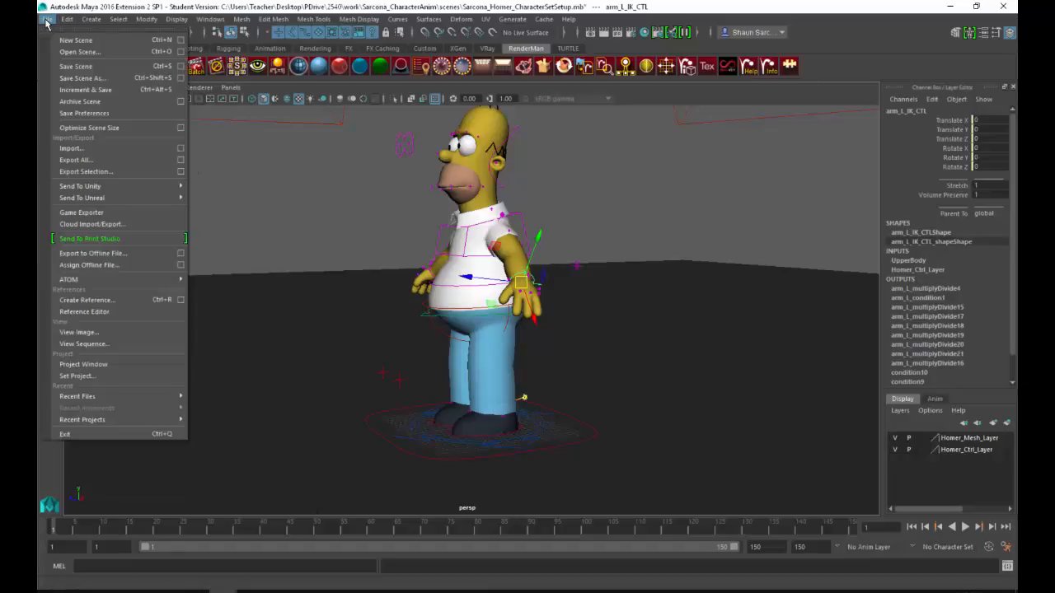
{"action": "left_click", "coordinate": [111, 147]}
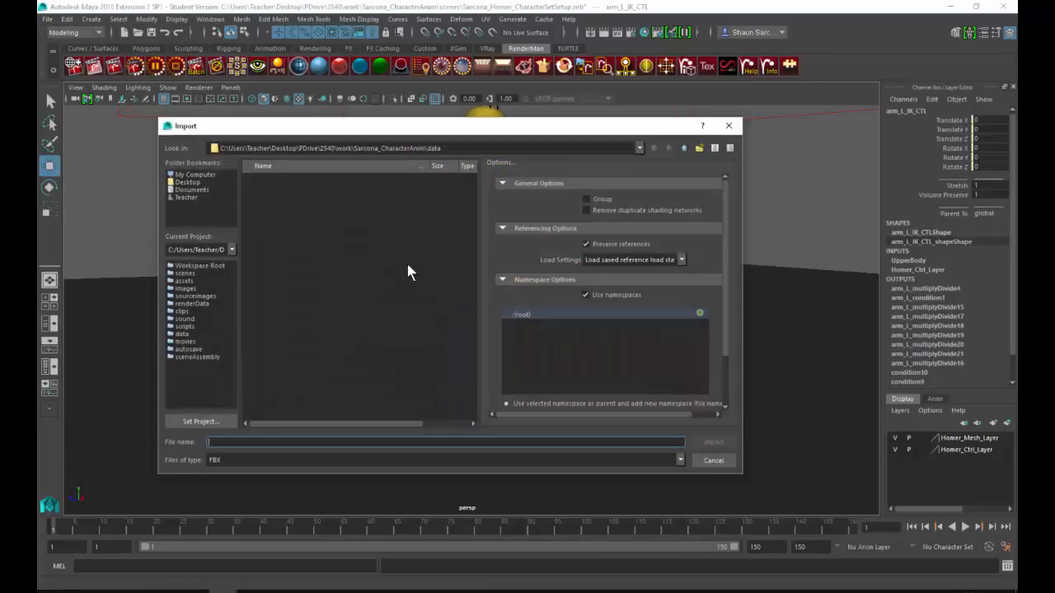
{"action": "left_click", "coordinate": [683, 148]}
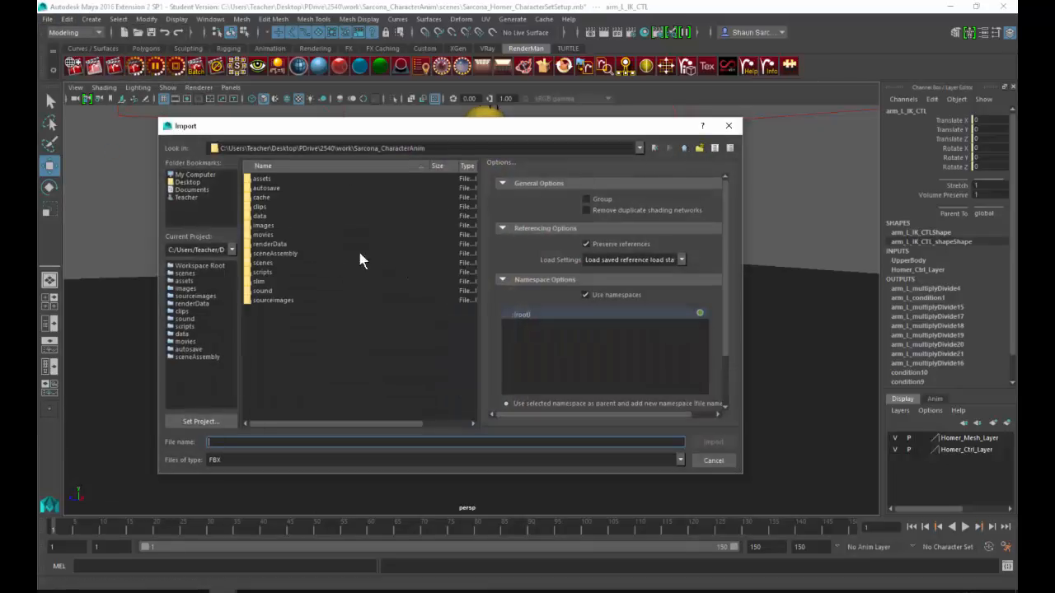
{"action": "left_click", "coordinate": [263, 290]}
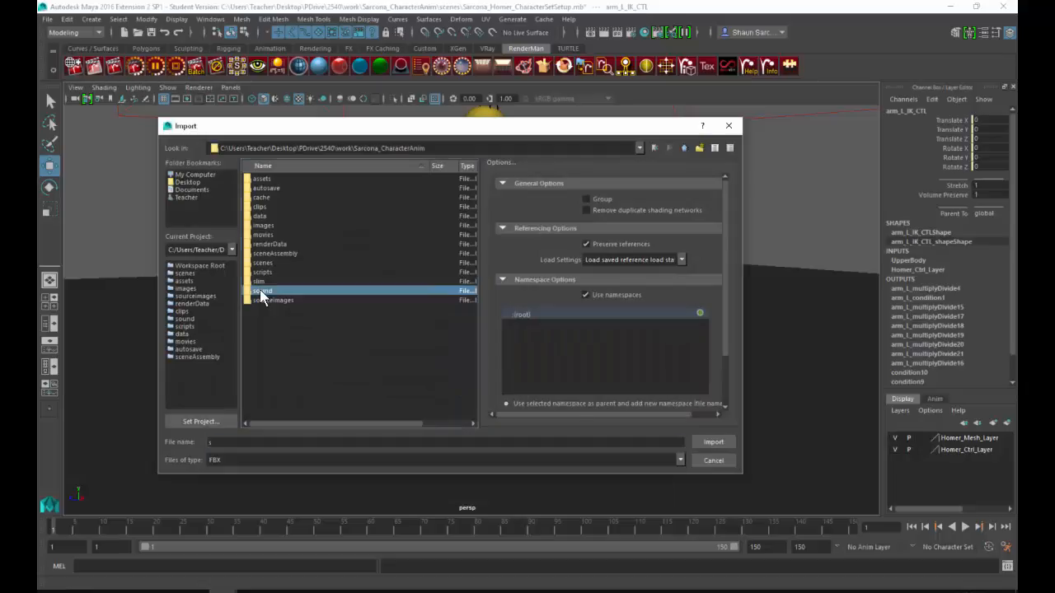
{"action": "left_click", "coordinate": [294, 459]}
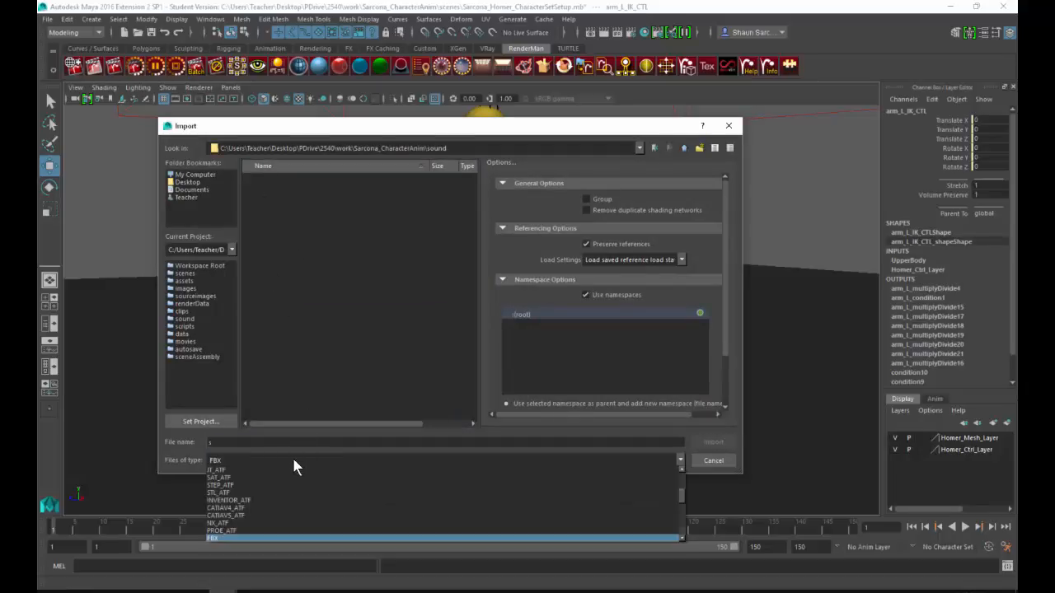
{"action": "scroll", "coordinate": [266, 532], "scroll_direction": "down", "scroll_amount": 3}
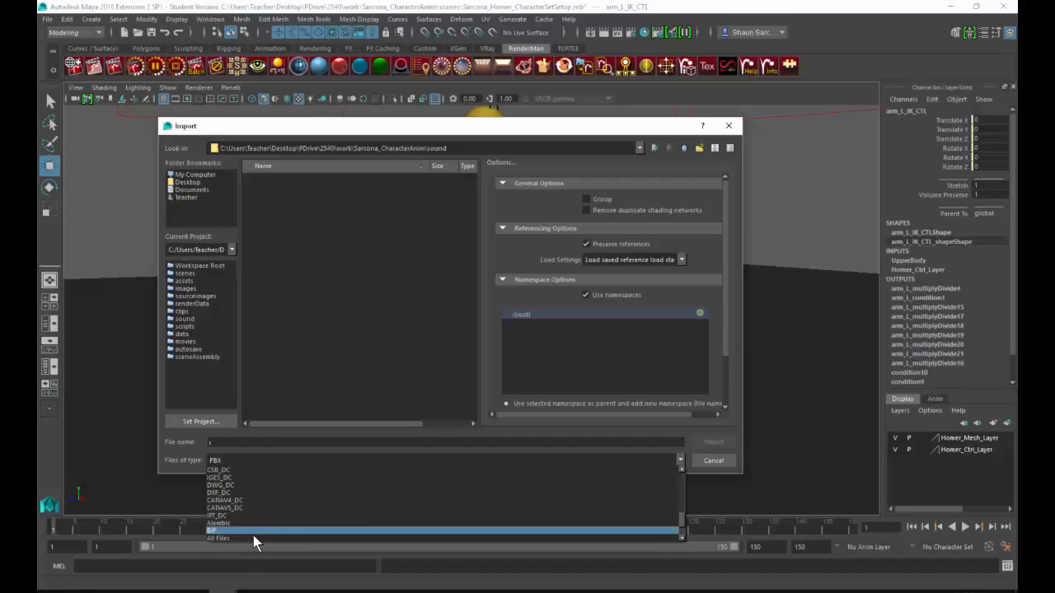
{"action": "left_click", "coordinate": [253, 538]}
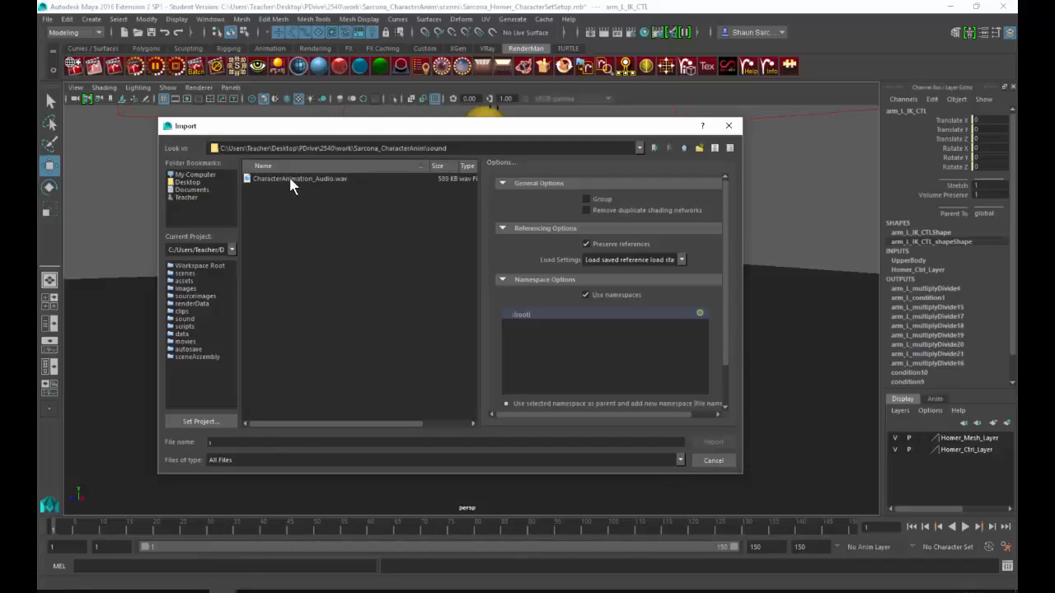
{"action": "double_click", "coordinate": [291, 182]}
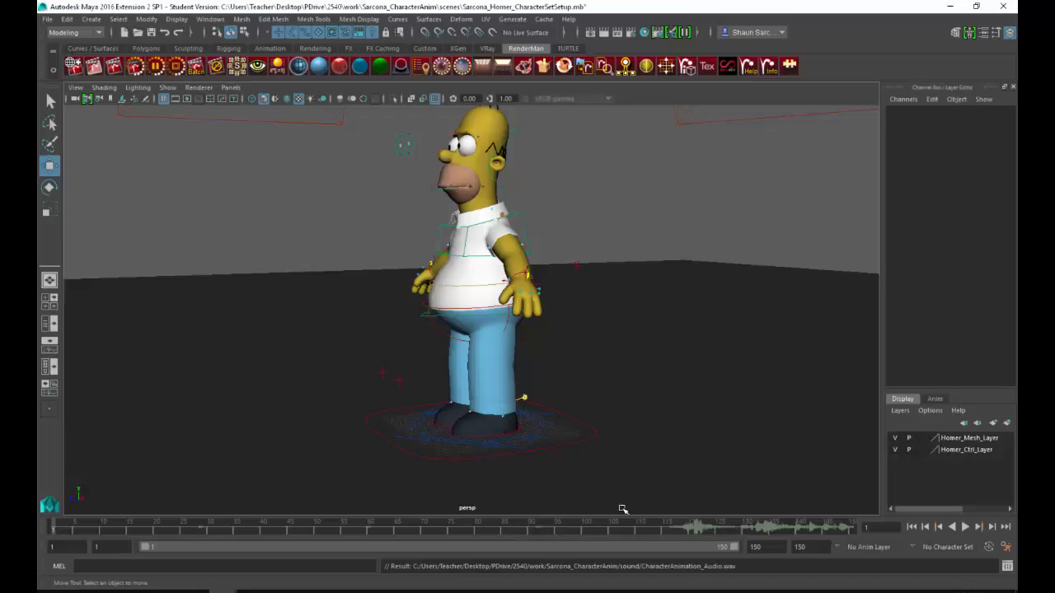
Step: Switch to the movies folder in File Explorer and open CharacterAnimation_SourceVideo.mov with QuickTime Player
{"action": "double_click", "coordinate": [755, 546]}
{"action": "key", "text": "alt+Tab"}
{"action": "key", "text": "alt+Tab"}
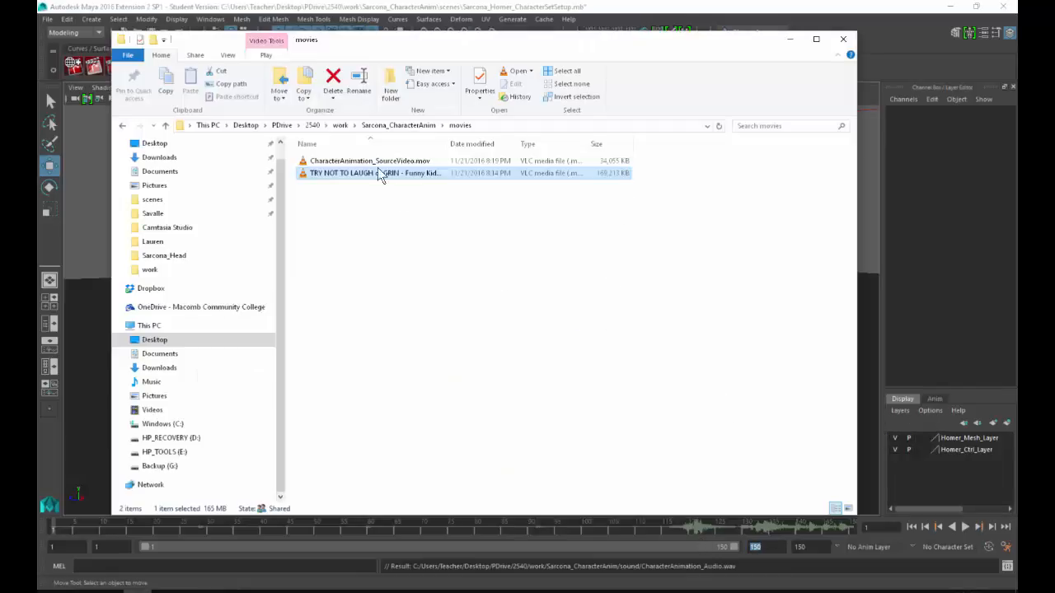
{"action": "right_click", "coordinate": [363, 161]}
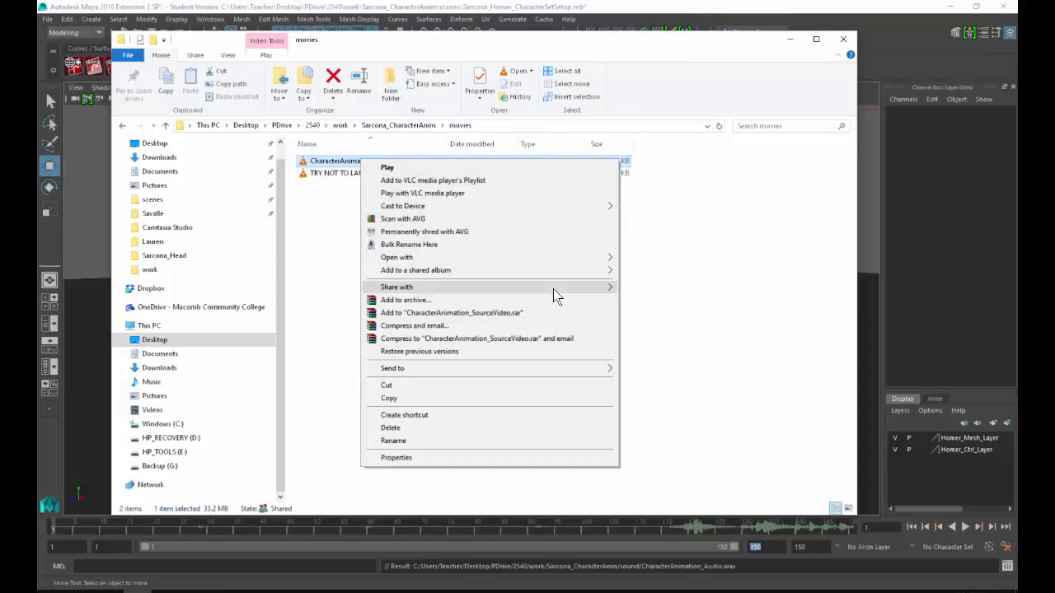
{"action": "mouse_move", "coordinate": [586, 259]}
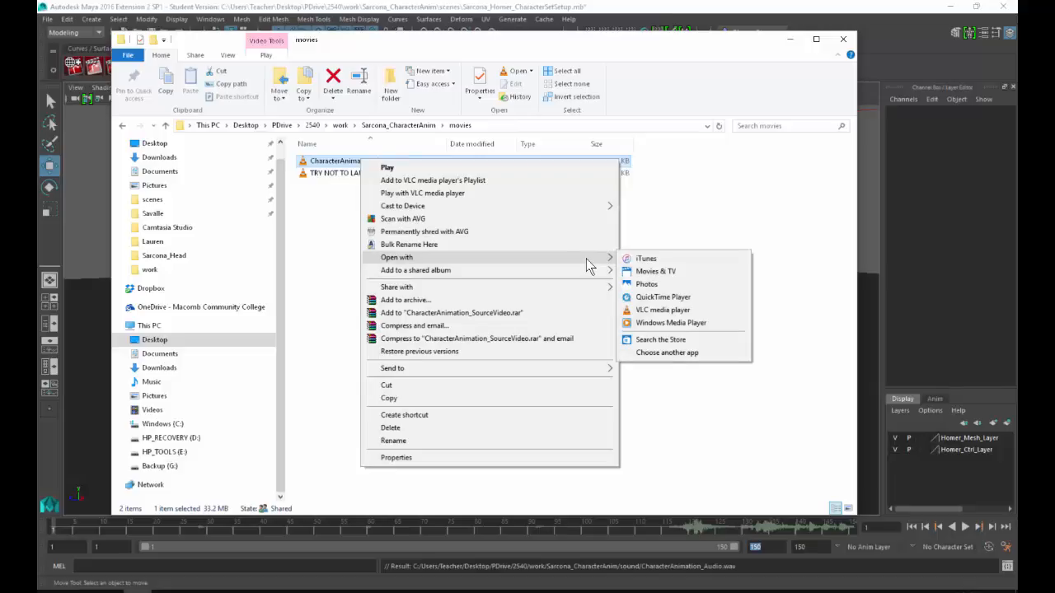
{"action": "left_click", "coordinate": [667, 300]}
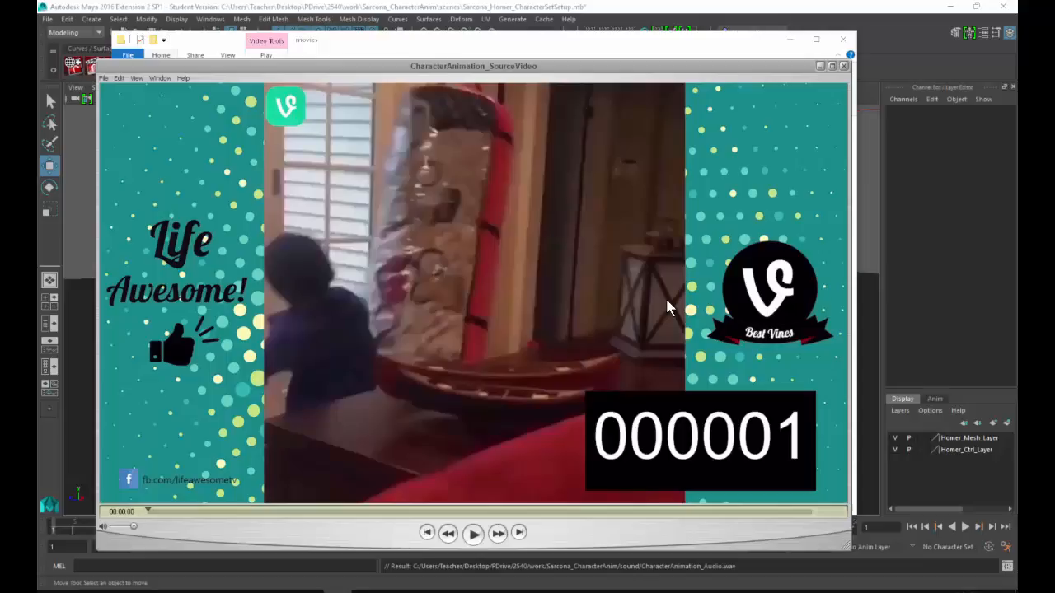
Step: Step through the first frames of the source video and scrub to its end to read the last frame number
{"action": "key", "text": "Right"}
{"action": "key", "text": "Right"}
{"action": "key", "text": "Right"}
{"action": "key", "text": "Right"}
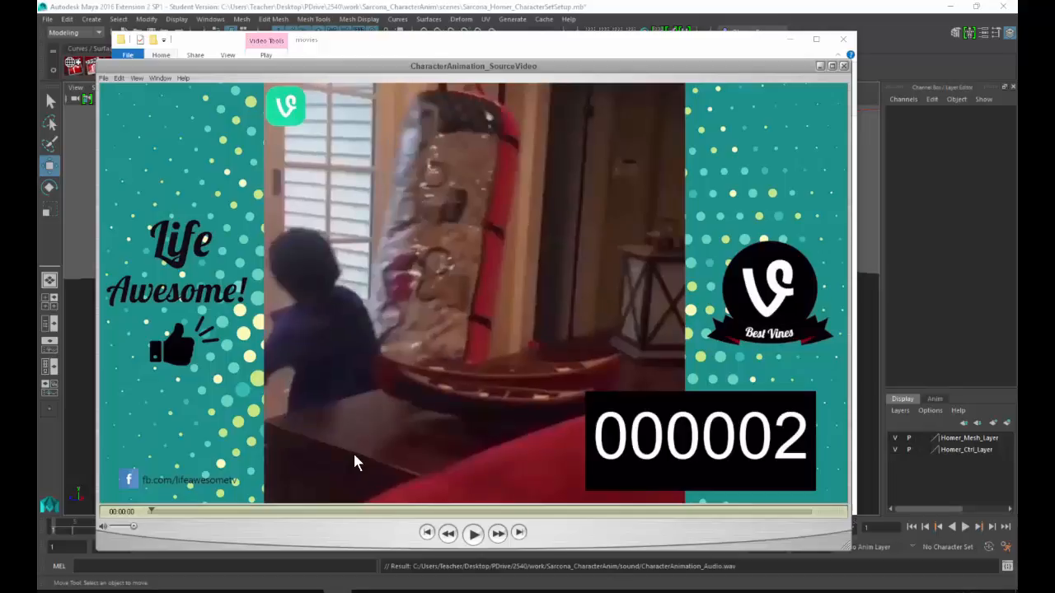
{"action": "key", "text": "Down"}
{"action": "key", "text": "Left"}
{"action": "key", "text": "Left"}
{"action": "key", "text": "Left"}
{"action": "key", "text": "Left"}
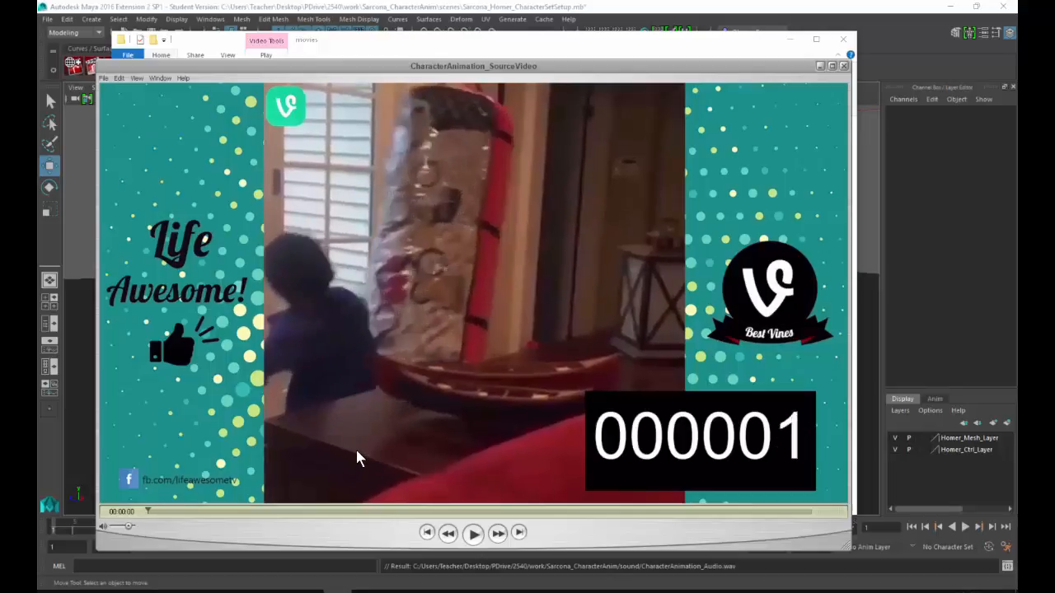
{"action": "key", "text": "Right"}
{"action": "key", "text": "Right"}
{"action": "key", "text": "Right"}
{"action": "key", "text": "Right"}
{"action": "key", "text": "Right"}
{"action": "key", "text": "Right"}
{"action": "key", "text": "Right"}
{"action": "key", "text": "Right"}
{"action": "key", "text": "Right"}
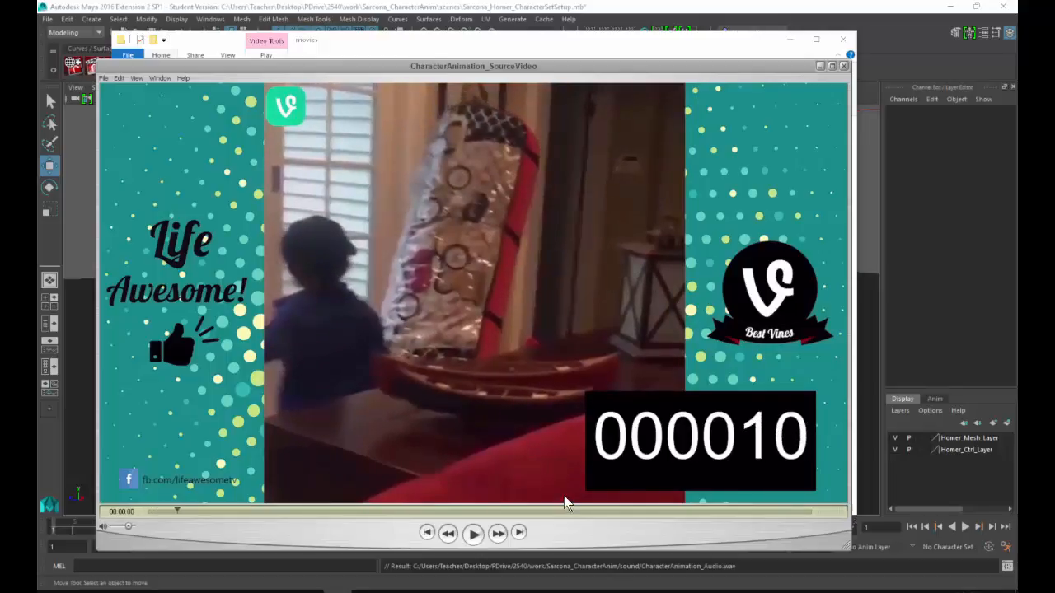
{"action": "left_click_drag", "start_coordinate": [560, 512], "coordinate": [807, 516]}
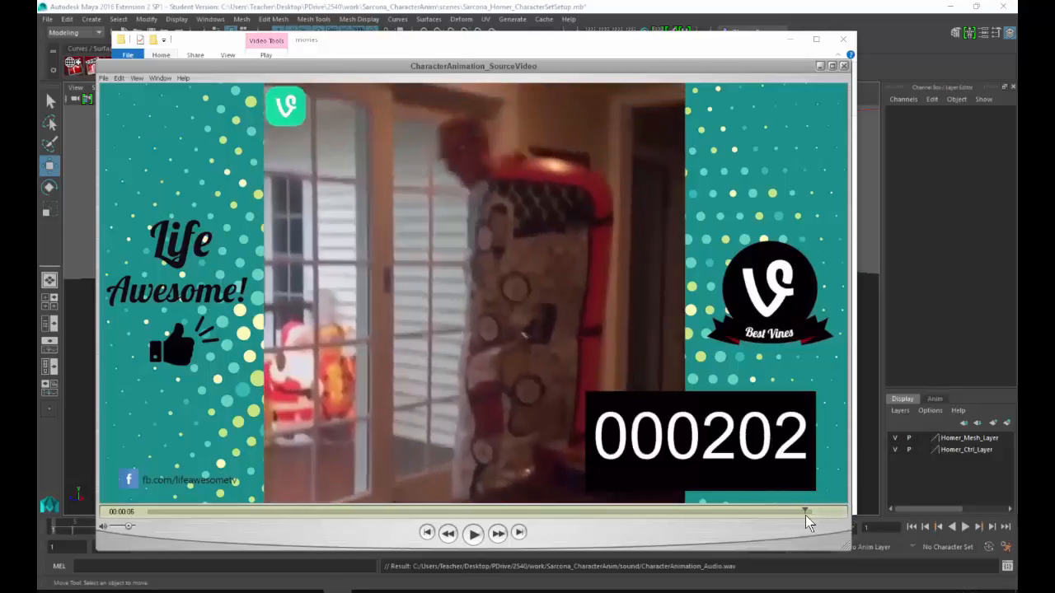
Step: Return to Maya, set the end of the playback range to 202, and scrub the audio to about frame 163
{"action": "left_click", "coordinate": [934, 337]}
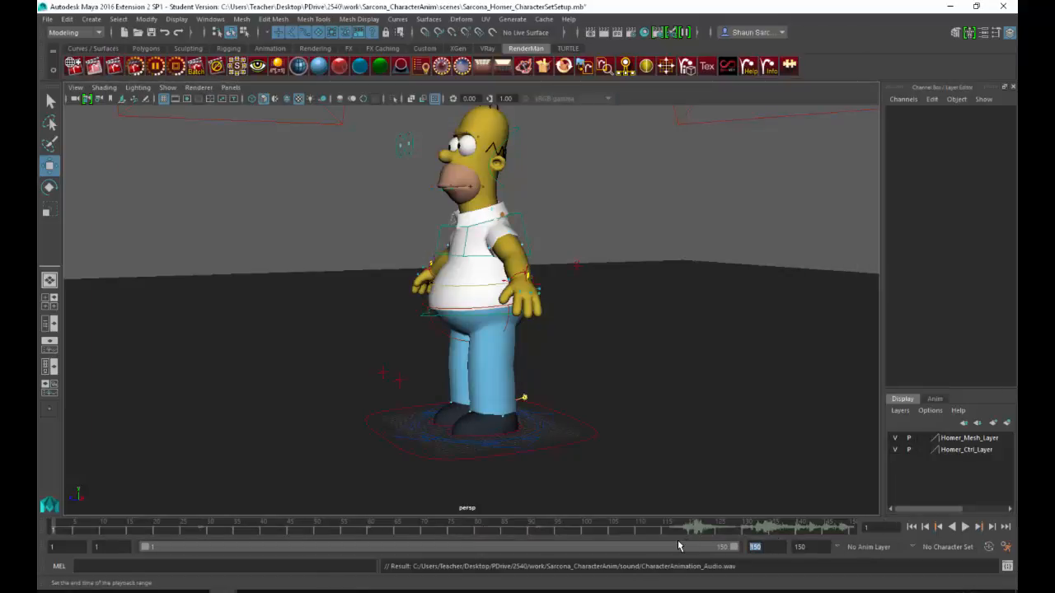
{"action": "key", "text": "Return"}
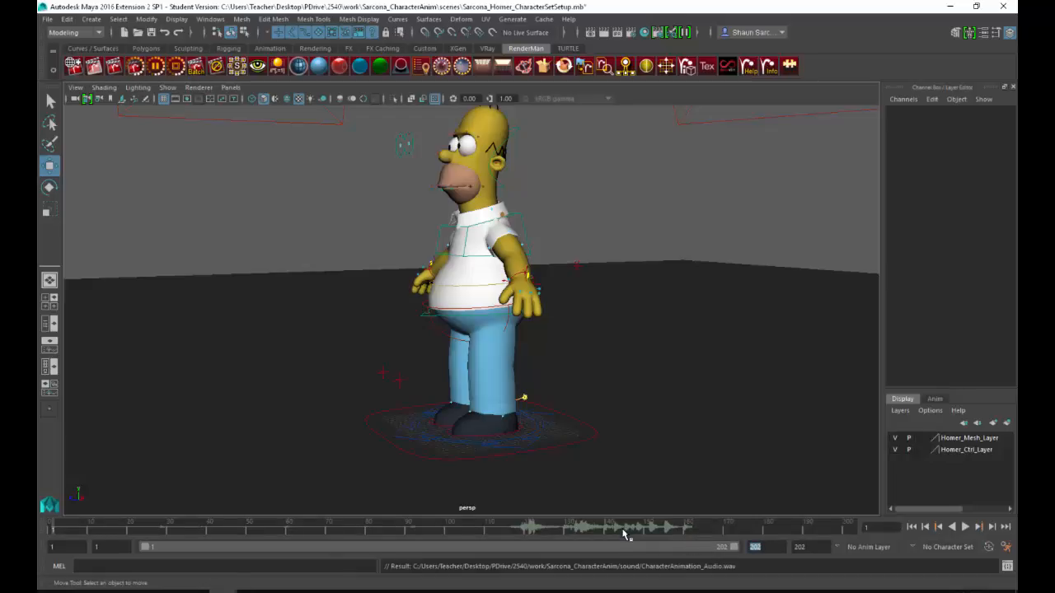
{"action": "left_click_drag", "start_coordinate": [683, 533], "coordinate": [699, 533]}
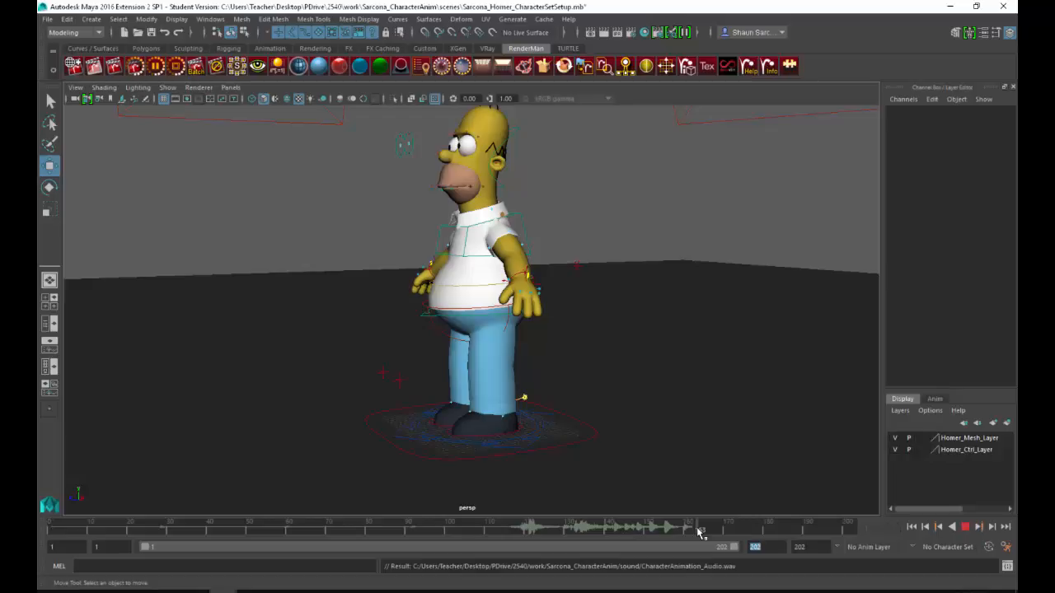
Step: Switch to After Effects and check the composition's frame rate in the project's item information
{"action": "key", "text": "alt+Tab"}
{"action": "key", "text": "alt+Tab"}
{"action": "key", "text": "alt+Tab"}
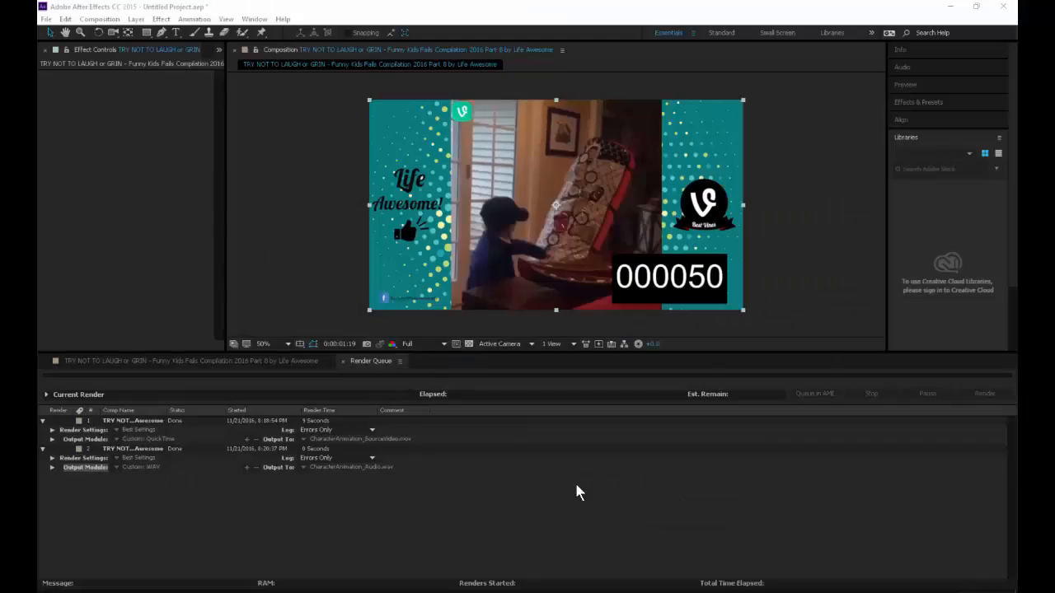
{"action": "left_click", "coordinate": [219, 49]}
{"action": "left_click", "coordinate": [226, 65]}
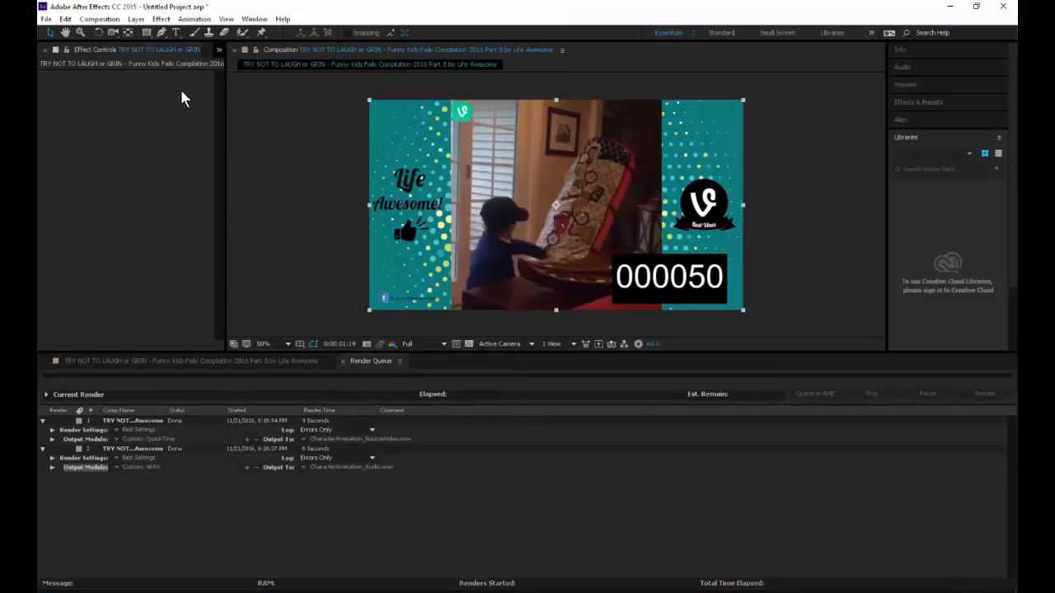
{"action": "double_click", "coordinate": [97, 165]}
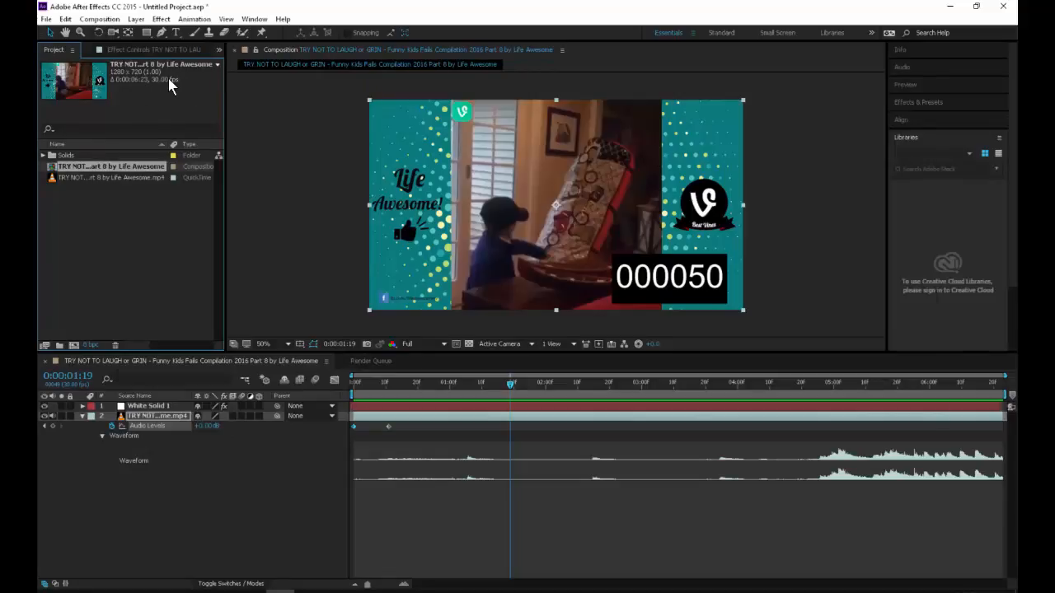
Step: Switch to Maya, set the time working unit to NTSC (30 fps) in the preferences, and save them
{"action": "key", "text": "alt+Tab"}
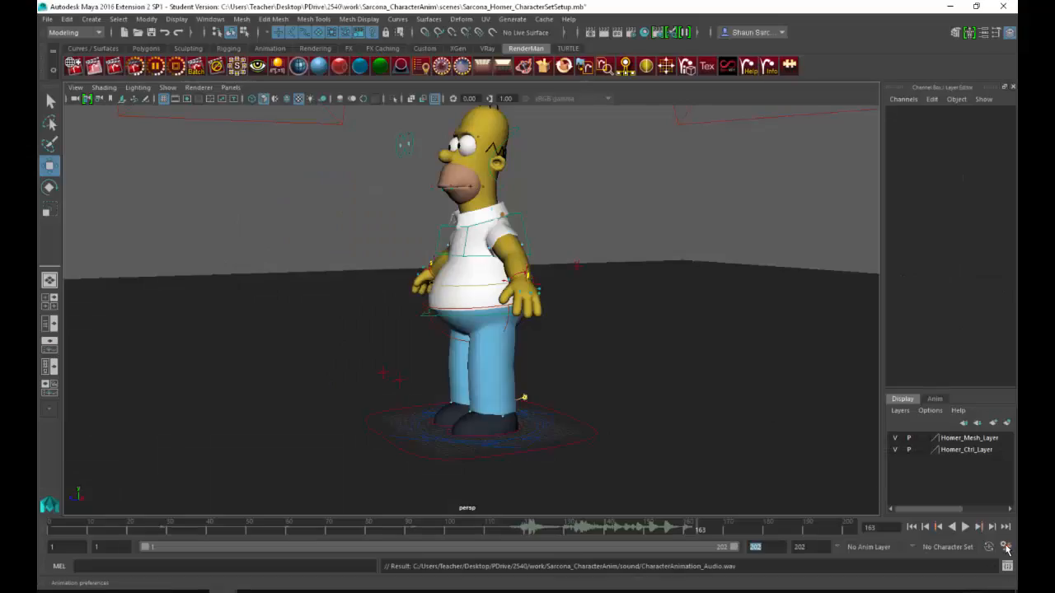
{"action": "left_click", "coordinate": [1006, 548]}
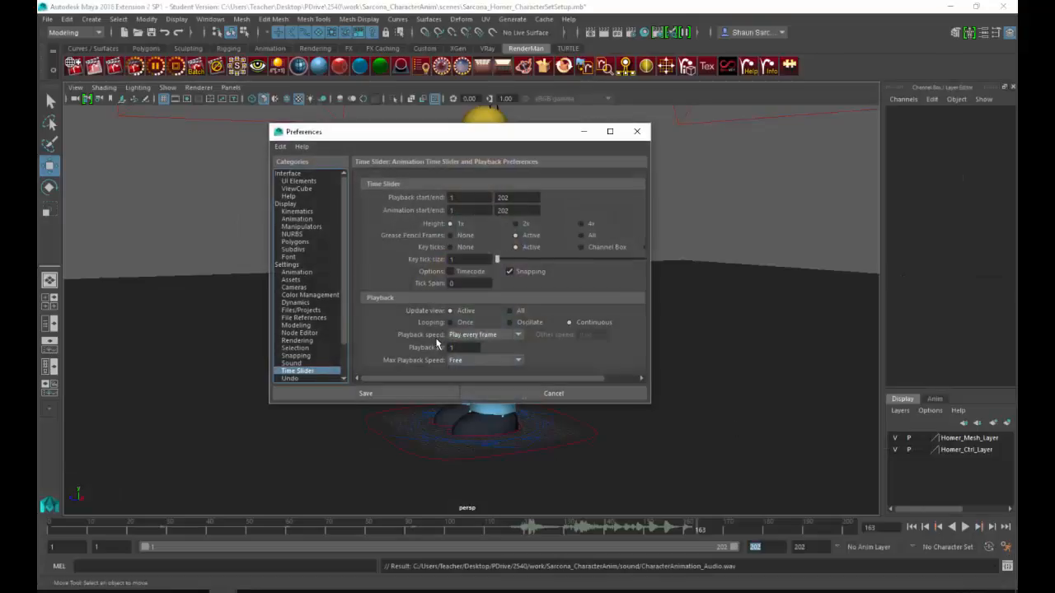
{"action": "left_click", "coordinate": [288, 263]}
{"action": "left_click", "coordinate": [468, 253]}
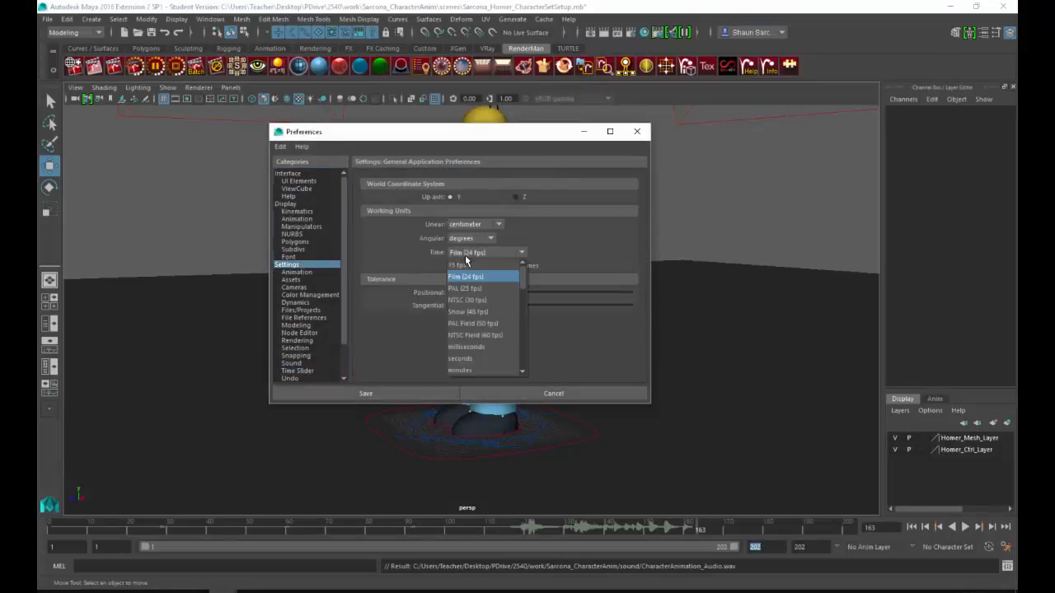
{"action": "left_click", "coordinate": [483, 300]}
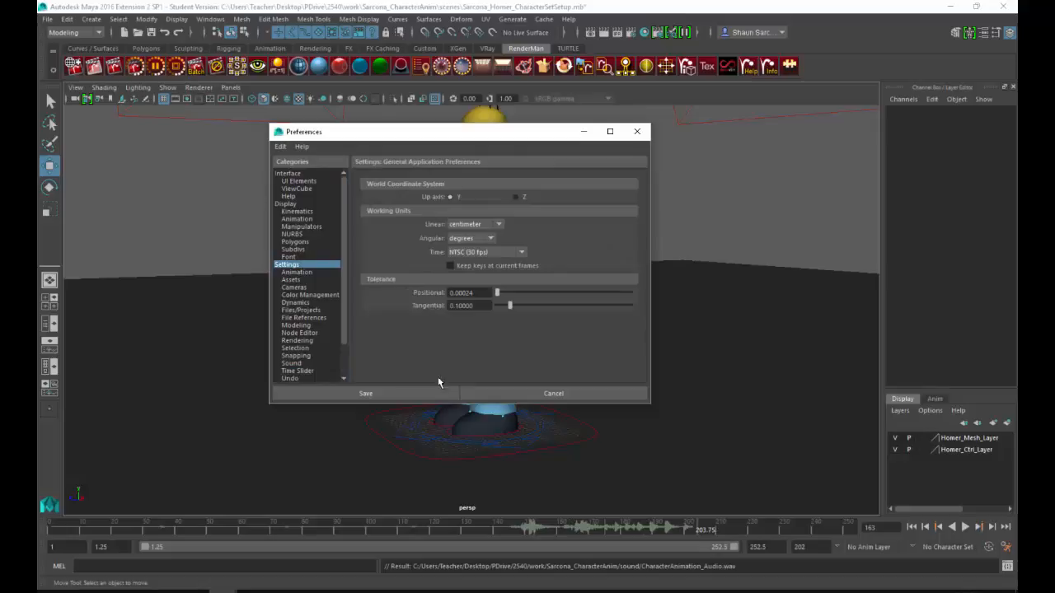
{"action": "left_click", "coordinate": [390, 394]}
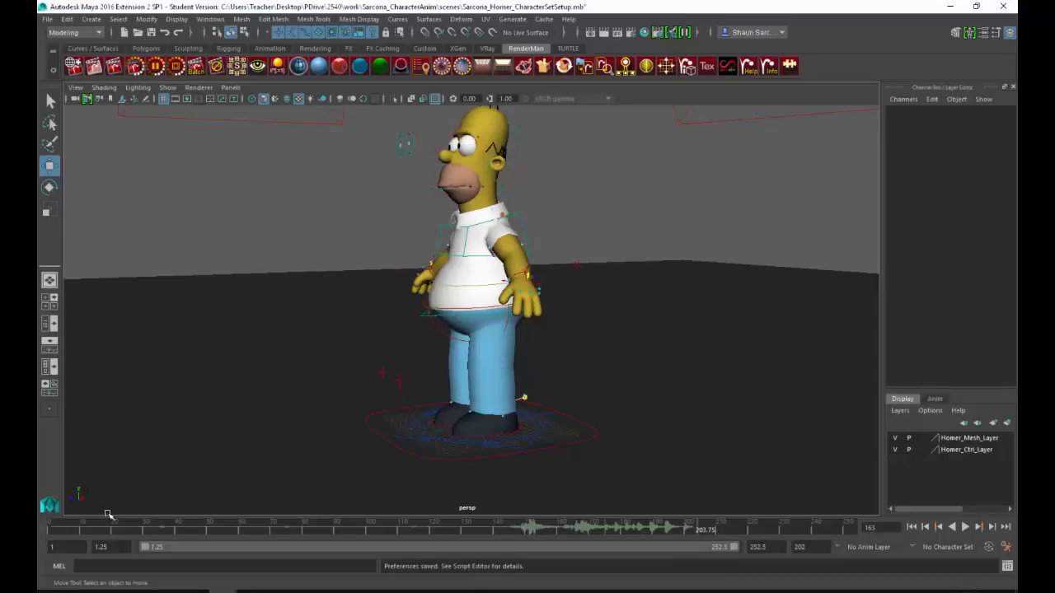
Step: Set the playback range to start at frame 1 and both the playback and animation ends to 202
{"action": "left_click_drag", "start_coordinate": [116, 548], "coordinate": [72, 547]}
{"action": "type", "text": "1"}
{"action": "key", "text": "Tab"}
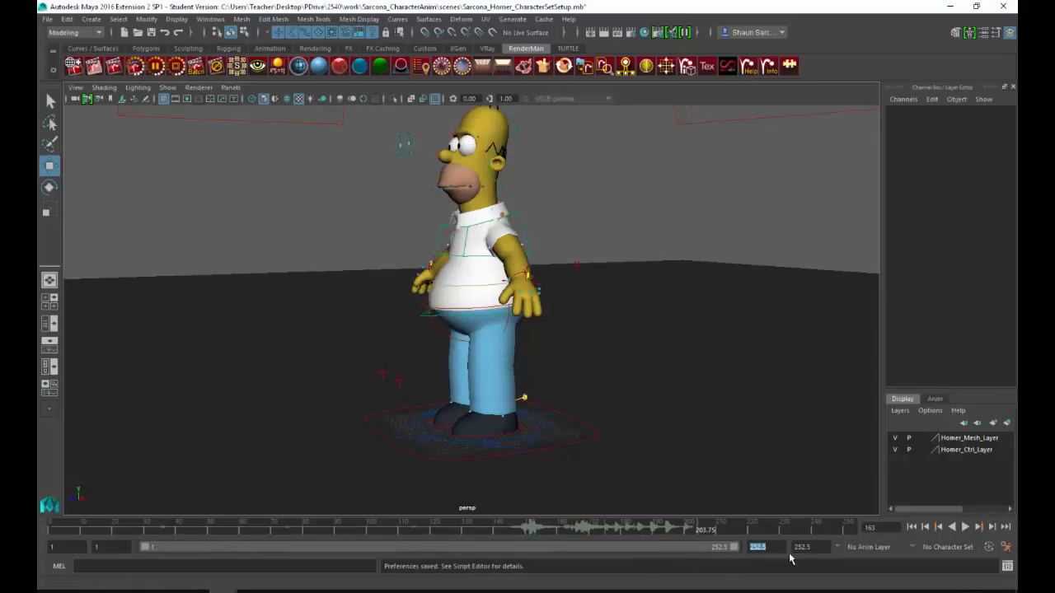
{"action": "type", "text": "202"}
{"action": "key", "text": "Tab"}
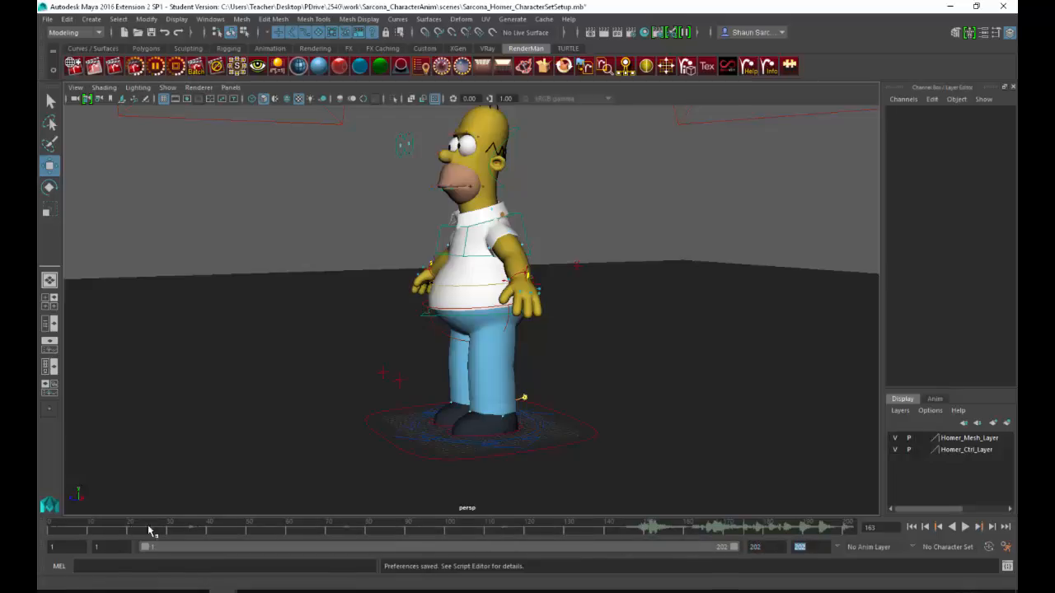
Step: Set the playback speed to Real-time, play the audio on the timeline, and scrub to frame 126
{"action": "left_click", "coordinate": [45, 529]}
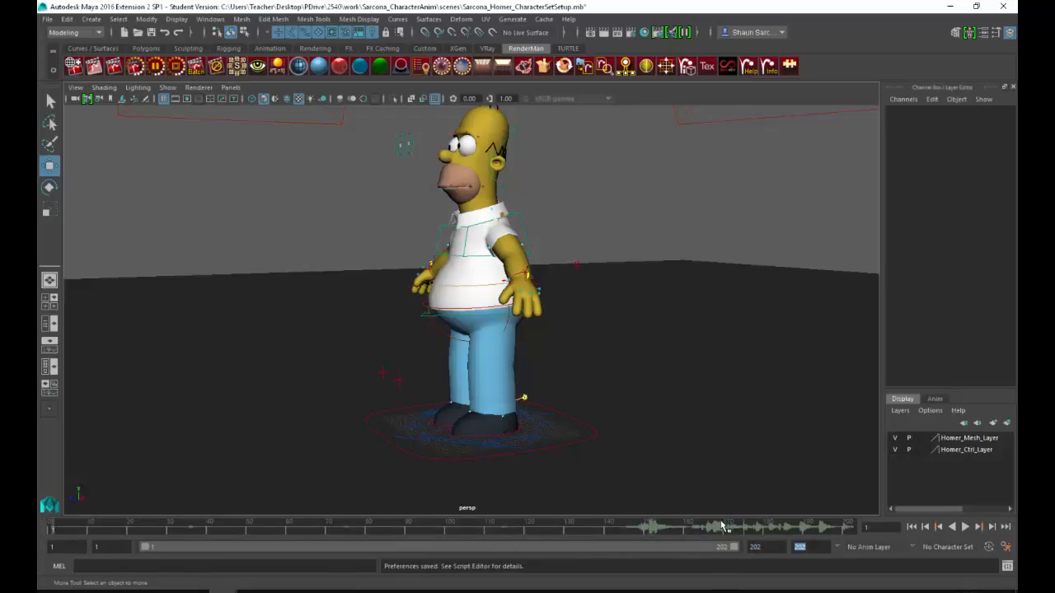
{"action": "left_click", "coordinate": [966, 526]}
{"action": "left_click", "coordinate": [965, 527]}
{"action": "right_click", "coordinate": [655, 533]}
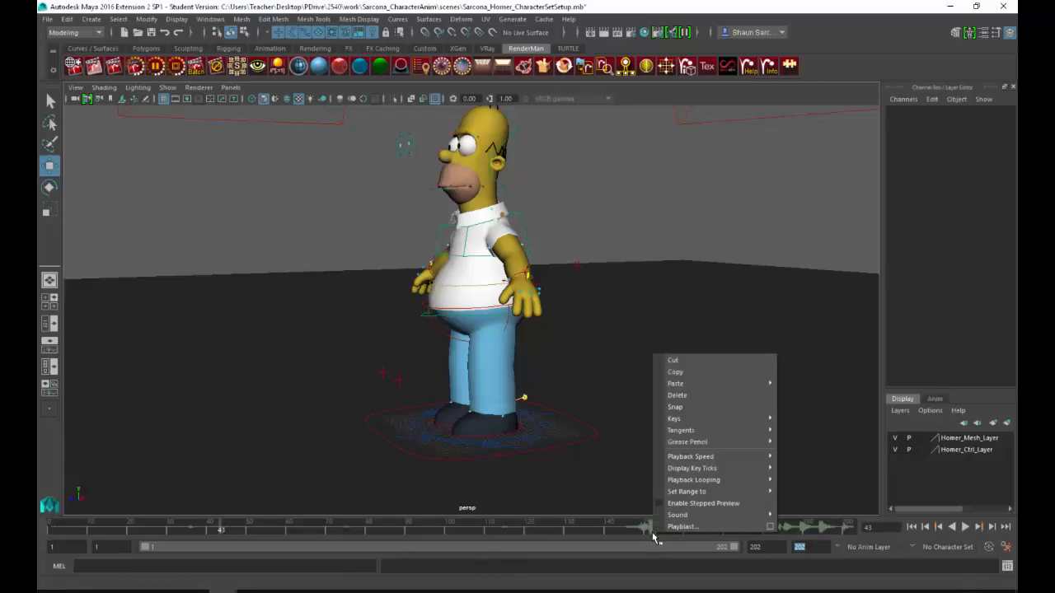
{"action": "mouse_move", "coordinate": [757, 460]}
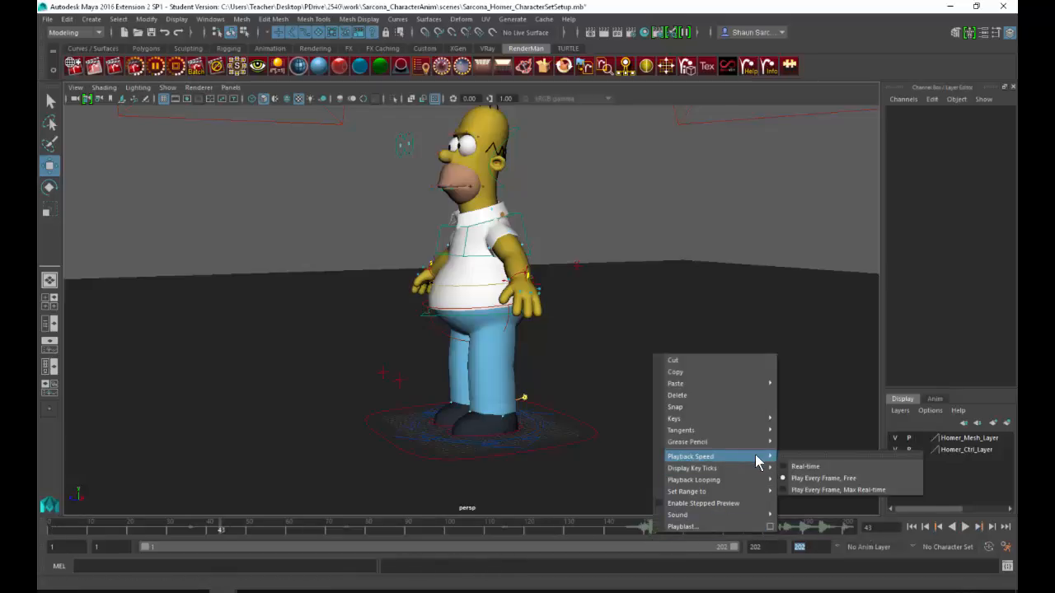
{"action": "left_click", "coordinate": [812, 467]}
{"action": "left_click", "coordinate": [966, 530]}
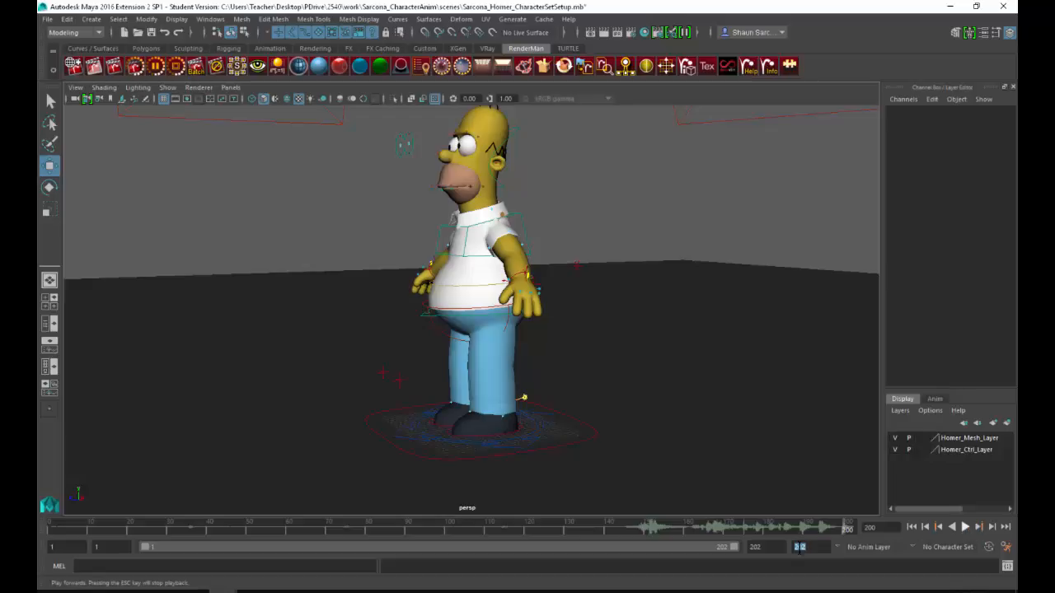
{"action": "mouse_move", "coordinate": [620, 527]}
{"action": "left_mouse_down"}
{"action": "mouse_move", "coordinate": [698, 528]}
{"action": "mouse_move", "coordinate": [594, 528]}
{"action": "mouse_move", "coordinate": [726, 525]}
{"action": "mouse_move", "coordinate": [553, 528]}
{"action": "left_mouse_up"}
Step: Create a polygon cylinder scaled to about 19.1 and place it in front of the character at Translate Y 25.849 and Z 38.058
{"action": "left_click", "coordinate": [92, 18]}
{"action": "mouse_move", "coordinate": [165, 60]}
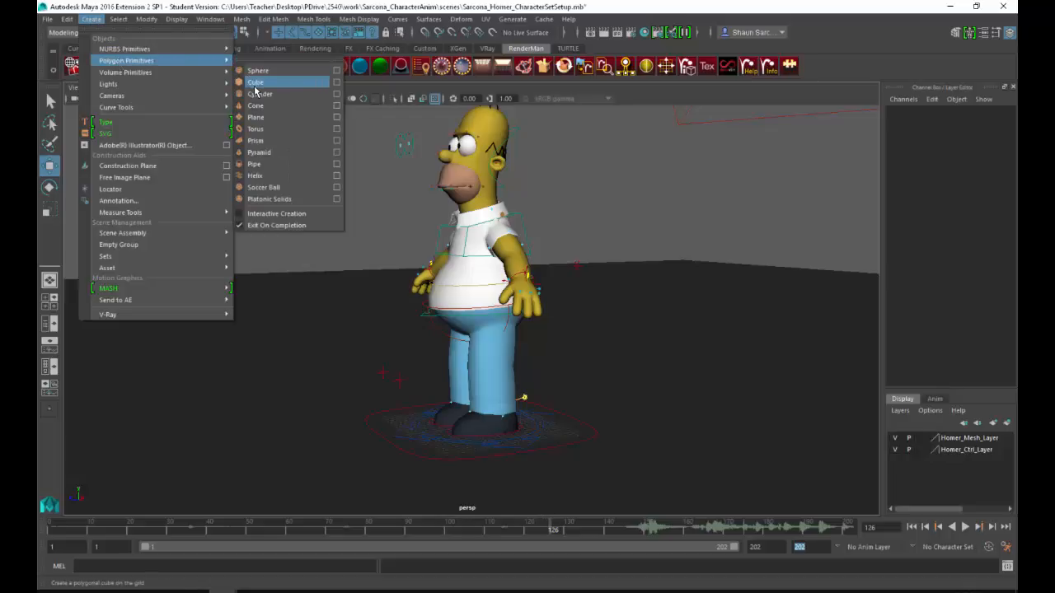
{"action": "left_click", "coordinate": [257, 93]}
{"action": "left_click_drag", "start_coordinate": [514, 292], "coordinate": [412, 285], "text": "alt"}
{"action": "key", "text": "r"}
{"action": "key", "text": "w"}
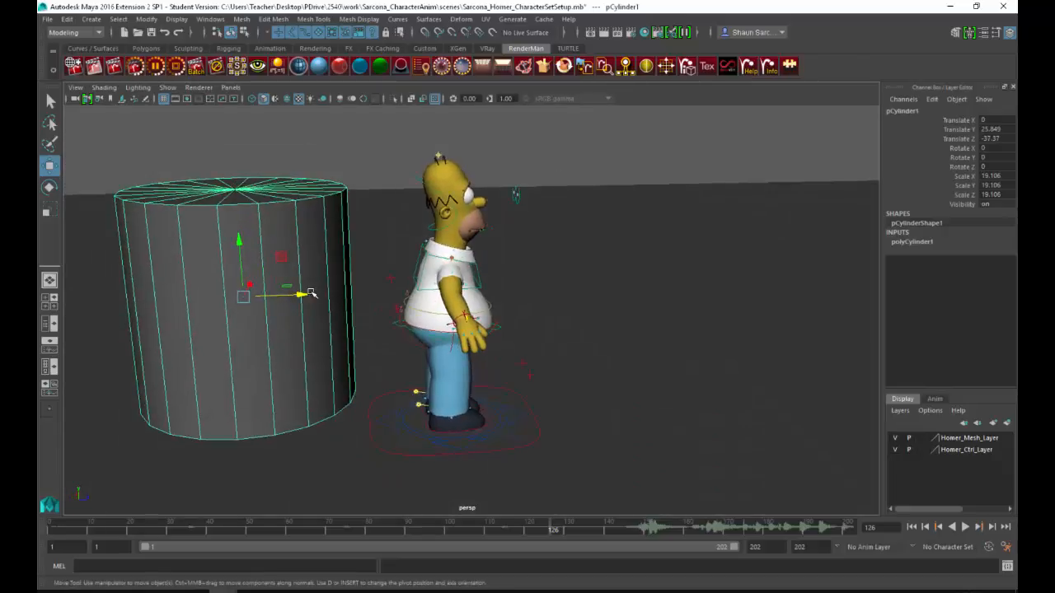
{"action": "left_click_drag", "start_coordinate": [297, 295], "coordinate": [640, 282]}
{"action": "middle_click_drag", "start_coordinate": [641, 282], "coordinate": [544, 272], "text": "alt"}
Step: Reshape the cylinder into a tall, slim column and lower it to Translate Y 23.364
{"action": "key", "text": "r"}
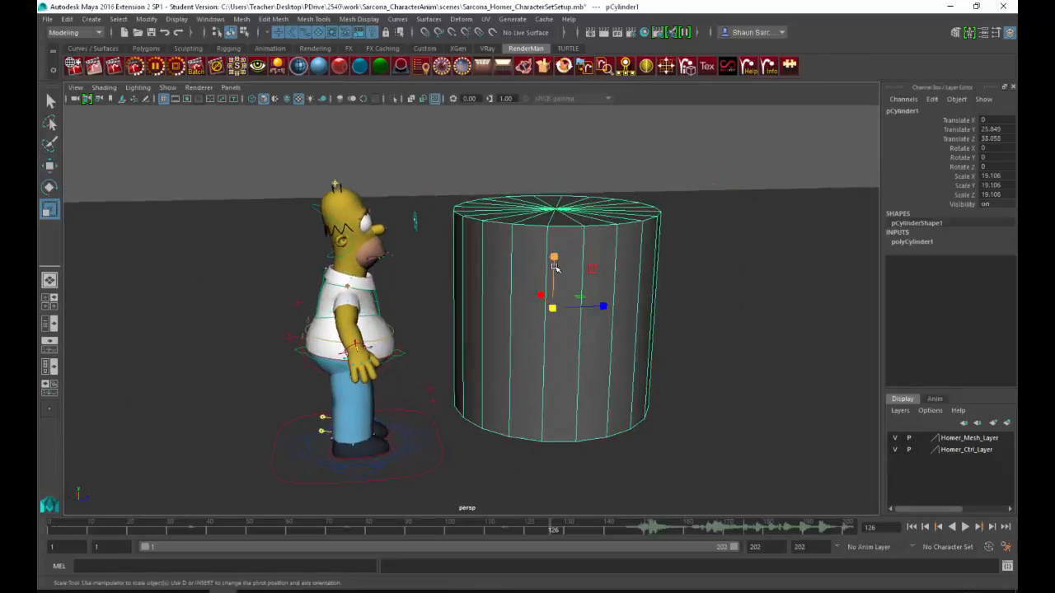
{"action": "left_click_drag", "start_coordinate": [554, 259], "coordinate": [503, 284], "text": "ctrl"}
{"action": "key", "text": "w"}
{"action": "key", "text": "r"}
{"action": "key", "text": "w"}
{"action": "left_click", "coordinate": [452, 206]}
{"action": "left_click", "coordinate": [501, 252]}
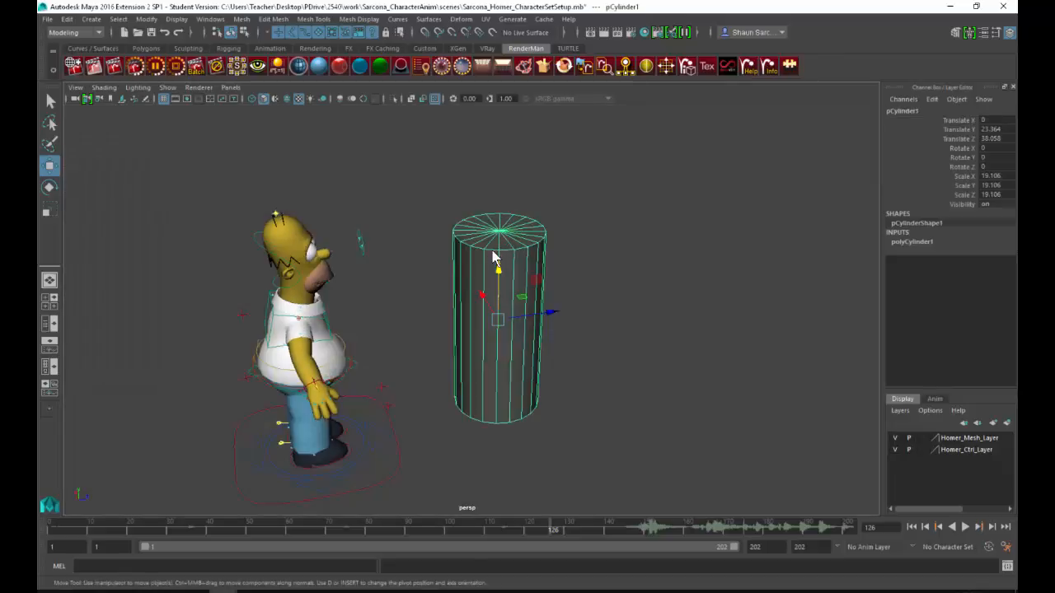
Step: Select the edge loops around the cylinder's top and bottom rims and bevel them
{"action": "right_click_drag", "start_coordinate": [492, 281], "coordinate": [494, 250]}
{"action": "double_click", "coordinate": [495, 249]}
{"action": "left_click_drag", "start_coordinate": [509, 365], "coordinate": [506, 336], "text": "alt"}
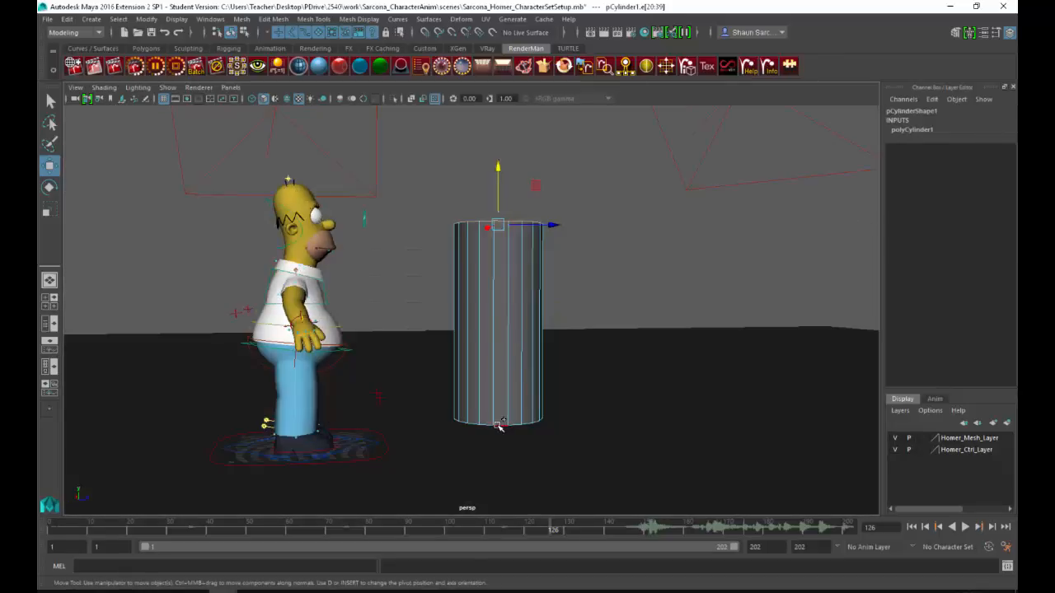
{"action": "double_click", "coordinate": [500, 426], "text": "shift"}
{"action": "left_click_drag", "start_coordinate": [500, 426], "coordinate": [497, 461], "text": "alt"}
{"action": "right_click_drag", "start_coordinate": [474, 258], "coordinate": [501, 255], "text": "shift"}
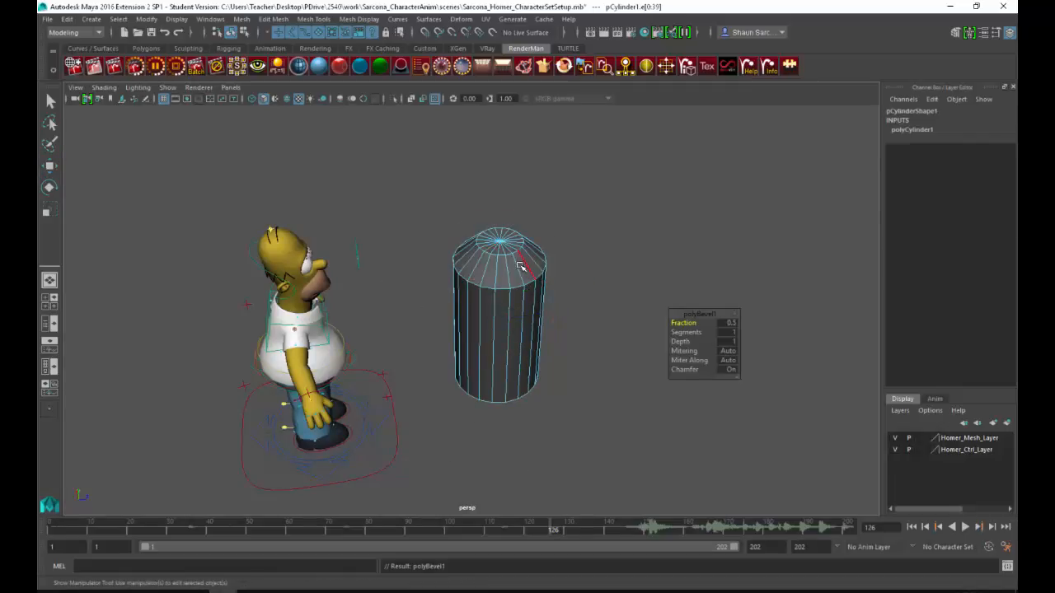
Step: Set the bevel to 7 segments with a fraction of 0.25, and return the cylinder to object selection
{"action": "left_click_drag", "start_coordinate": [695, 334], "coordinate": [724, 335]}
{"action": "left_click", "coordinate": [733, 343]}
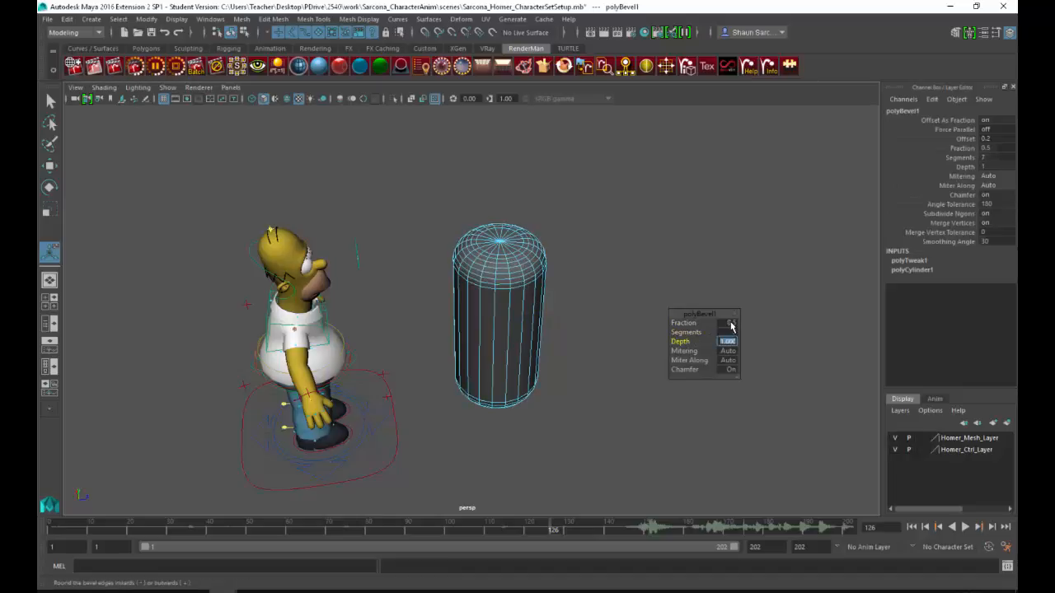
{"action": "left_click", "coordinate": [731, 325]}
{"action": "type", "text": ".2"}
{"action": "key", "text": "Return"}
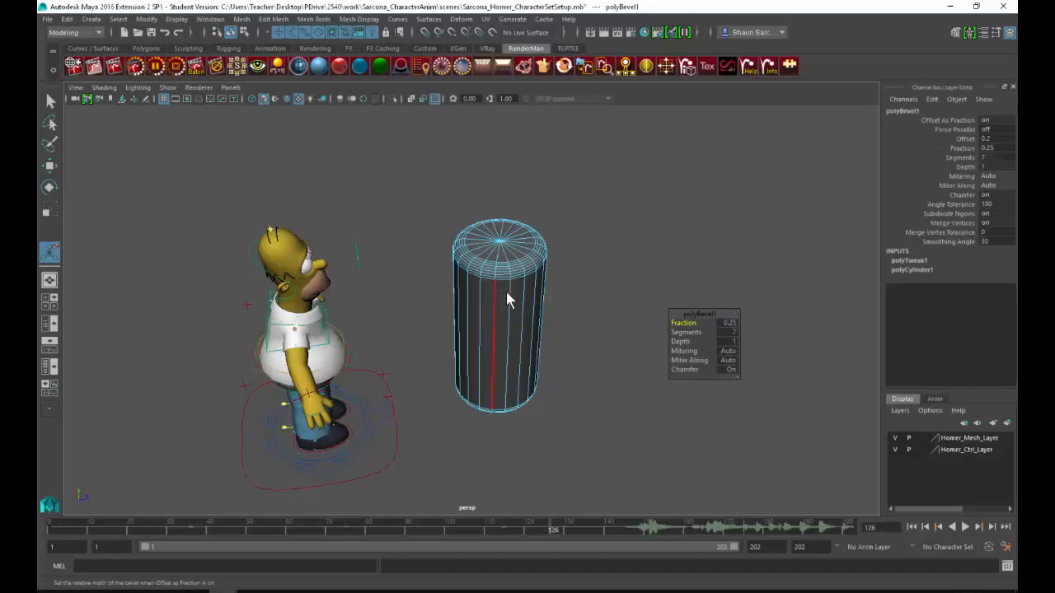
{"action": "right_click_drag", "start_coordinate": [506, 299], "coordinate": [532, 289]}
{"action": "left_click_drag", "start_coordinate": [530, 313], "coordinate": [554, 237], "text": "alt"}
{"action": "left_click", "coordinate": [554, 241]}
{"action": "left_click_drag", "start_coordinate": [558, 275], "coordinate": [532, 259], "text": "alt"}
{"action": "left_click", "coordinate": [483, 292]}
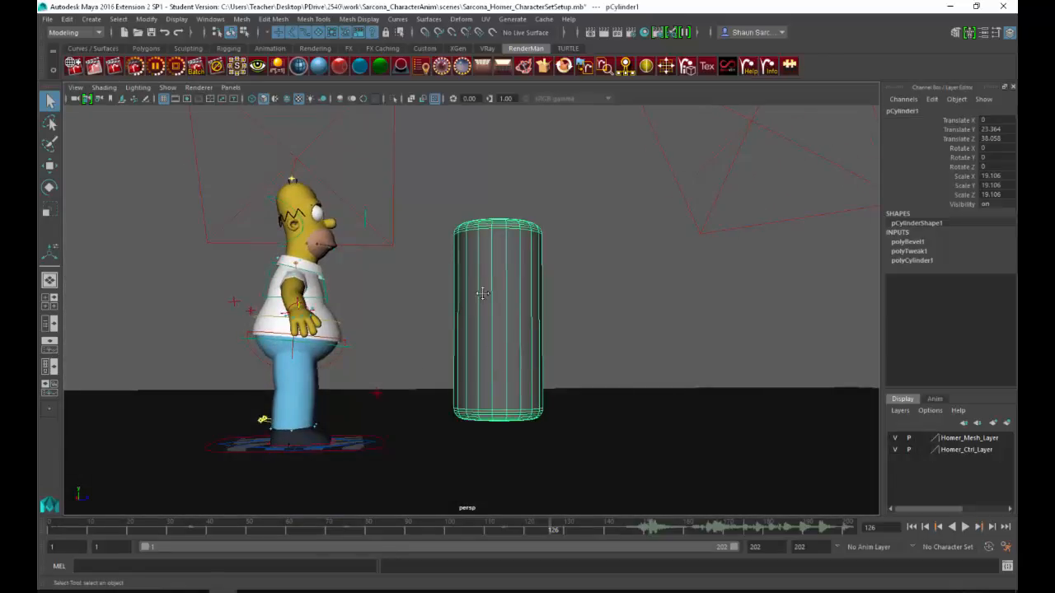
Step: Create a second polygon cylinder as a wide, flat base disc centred beneath the tall cylinder
{"action": "left_click_drag", "start_coordinate": [482, 292], "coordinate": [591, 279], "text": "alt"}
{"action": "left_click_drag", "start_coordinate": [532, 302], "coordinate": [485, 300], "text": "alt"}
{"action": "key", "text": "F11"}
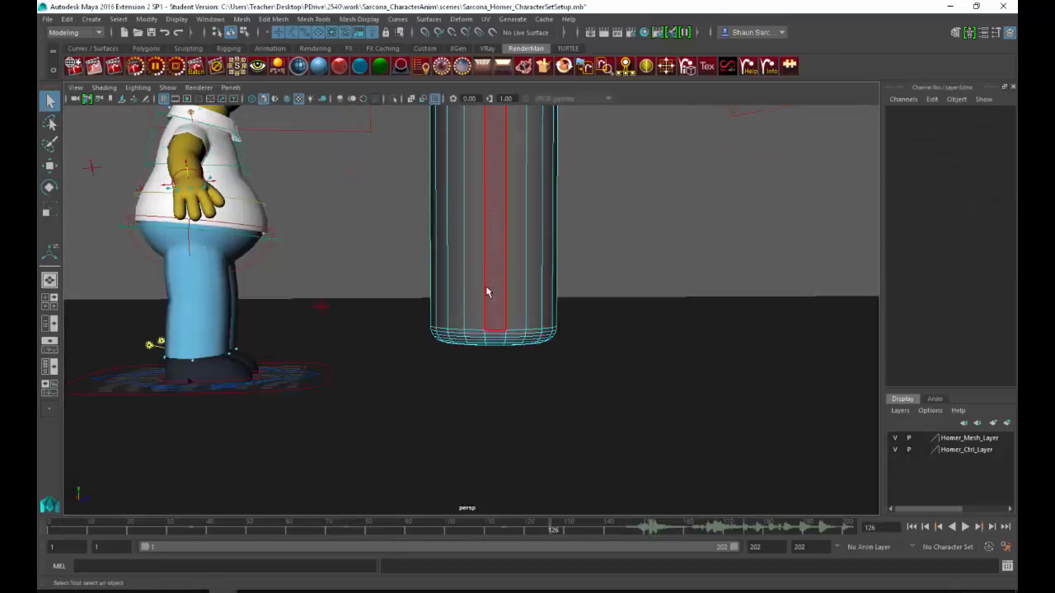
{"action": "key", "text": "F8"}
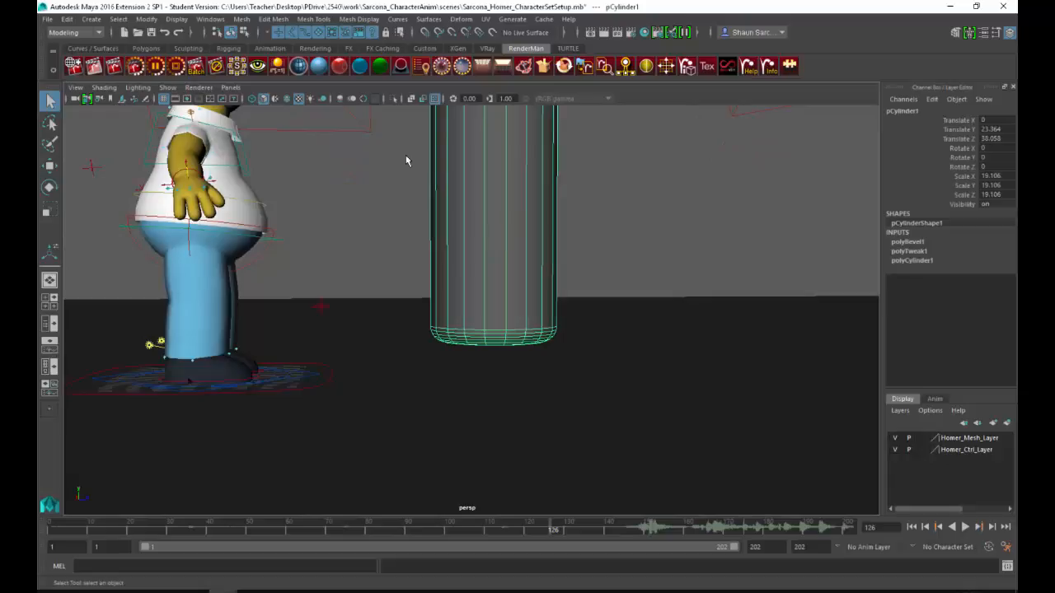
{"action": "left_click", "coordinate": [93, 19]}
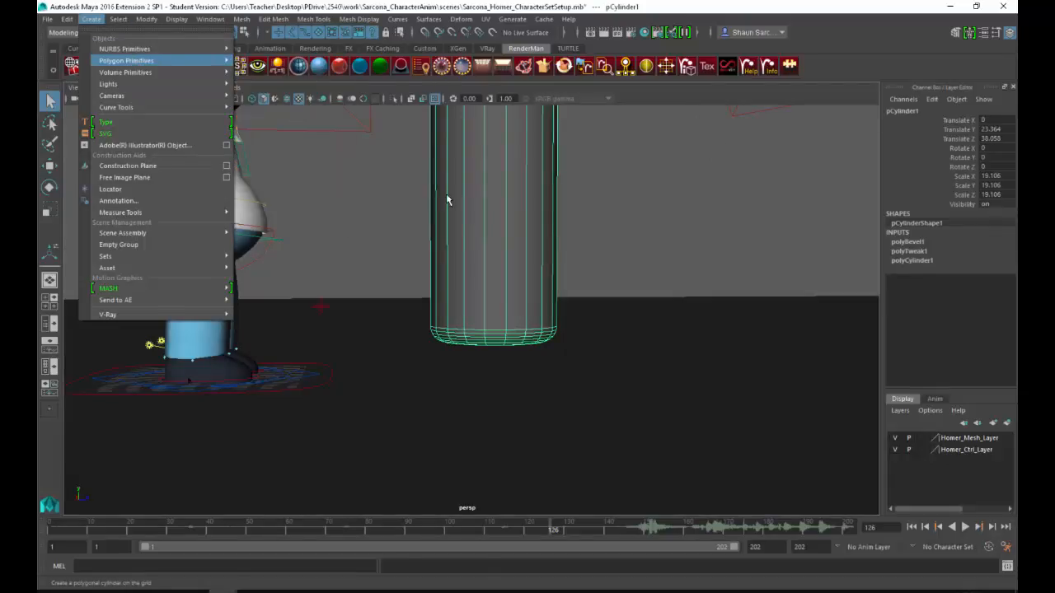
{"action": "key", "text": "w"}
{"action": "left_click_drag", "start_coordinate": [282, 375], "coordinate": [491, 316]}
{"action": "key", "text": "r"}
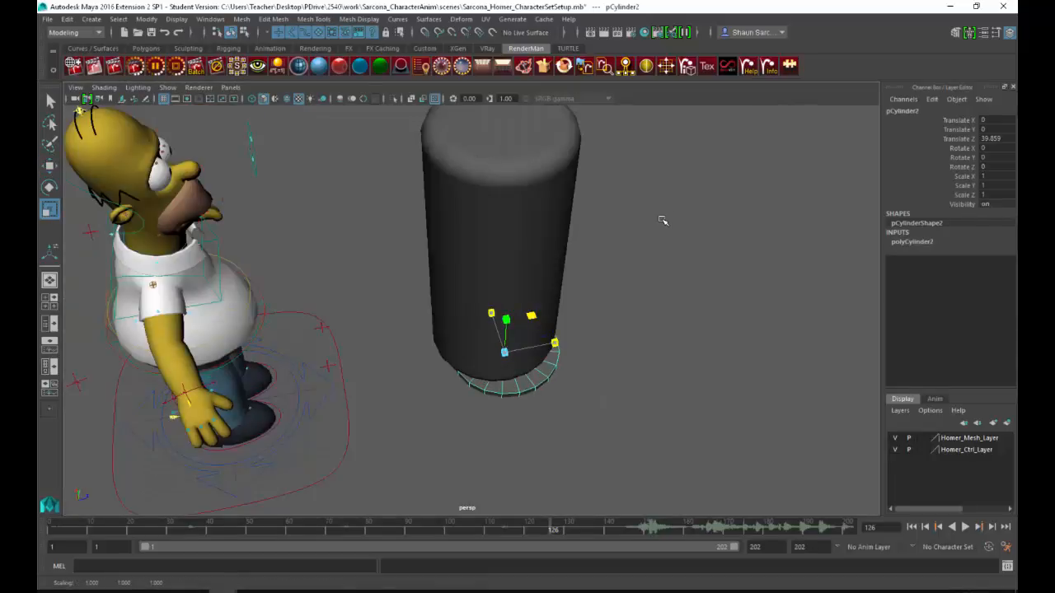
{"action": "key", "text": "w"}
{"action": "left_click_drag", "start_coordinate": [584, 276], "coordinate": [494, 297], "text": "alt"}
Step: Duplicate the base disc, raise it to Translate Y 3.837, and scale it into a narrow neck joining the base and tall cylinder
{"action": "key", "text": "ctrl+d"}
{"action": "key", "text": "r"}
{"action": "left_click_drag", "start_coordinate": [548, 317], "coordinate": [545, 337], "text": "alt"}
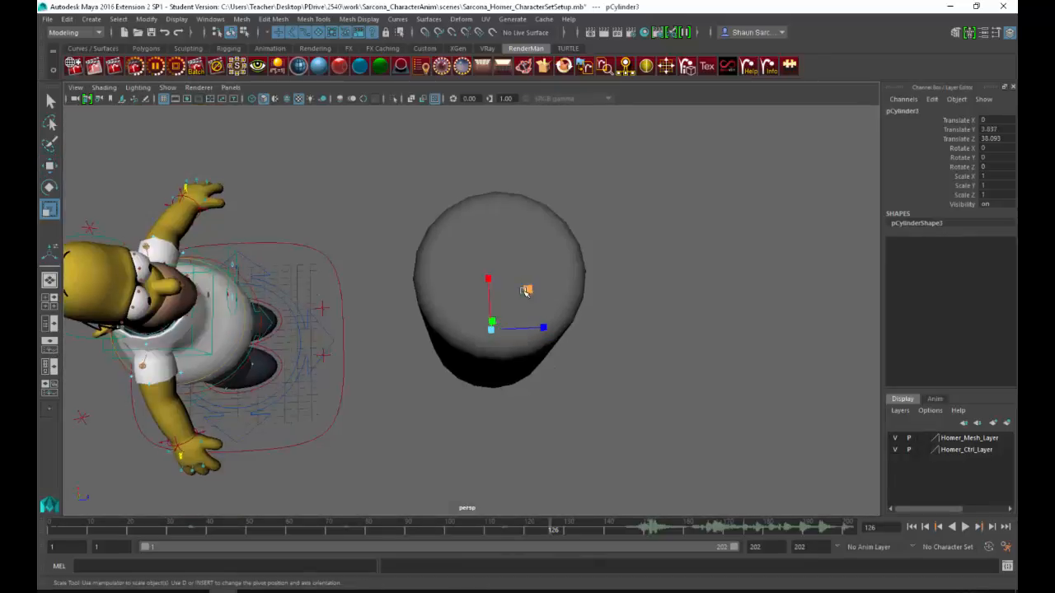
{"action": "left_click_drag", "start_coordinate": [529, 291], "coordinate": [505, 315]}
{"action": "left_click_drag", "start_coordinate": [508, 360], "coordinate": [534, 304], "text": "alt"}
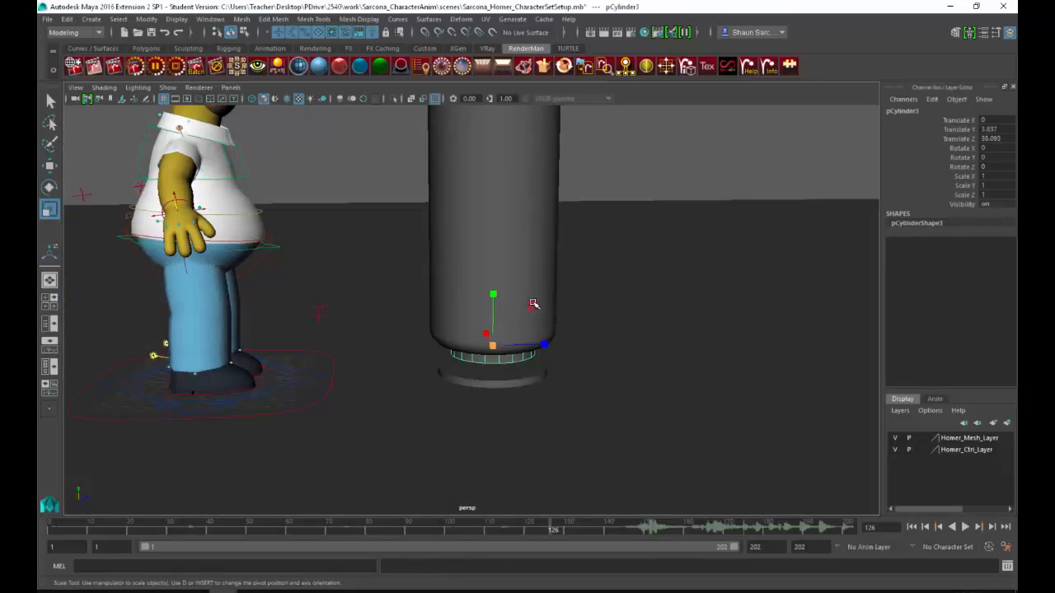
{"action": "mouse_move", "coordinate": [575, 321]}
{"action": "middle_mouse_down"}
{"action": "mouse_move", "coordinate": [545, 329]}
{"action": "mouse_move", "coordinate": [577, 320]}
{"action": "middle_mouse_up"}
{"action": "left_click_drag", "start_coordinate": [494, 294], "coordinate": [485, 147]}
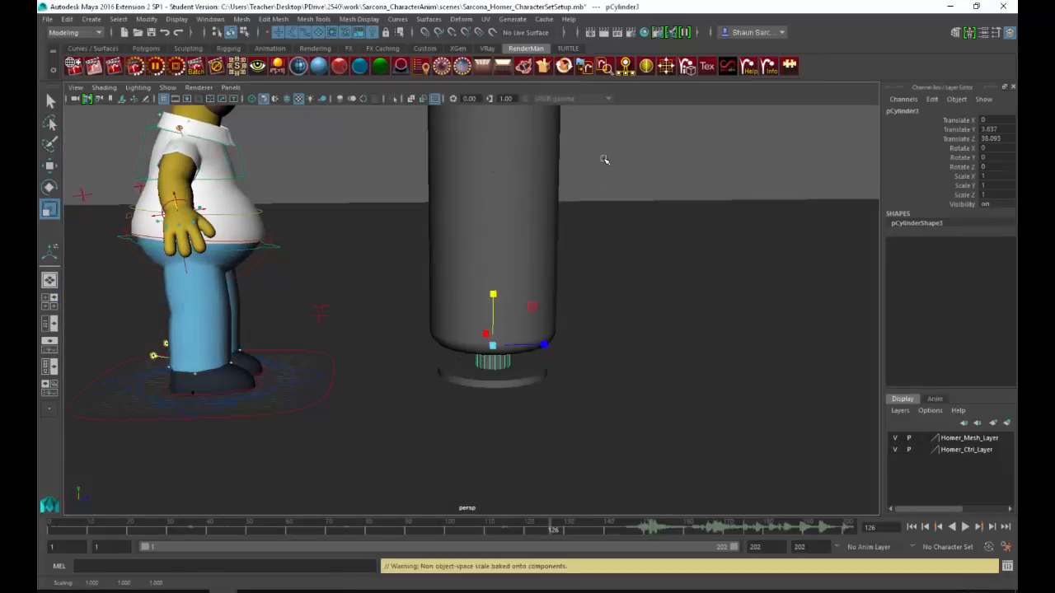
{"action": "left_click", "coordinate": [605, 159]}
{"action": "left_click_drag", "start_coordinate": [620, 262], "coordinate": [607, 322], "text": "alt"}
{"action": "right_click_drag", "start_coordinate": [607, 323], "coordinate": [450, 305], "text": "alt"}
{"action": "left_click", "coordinate": [325, 296]}
{"action": "left_click_drag", "start_coordinate": [437, 302], "coordinate": [472, 320], "text": "alt"}
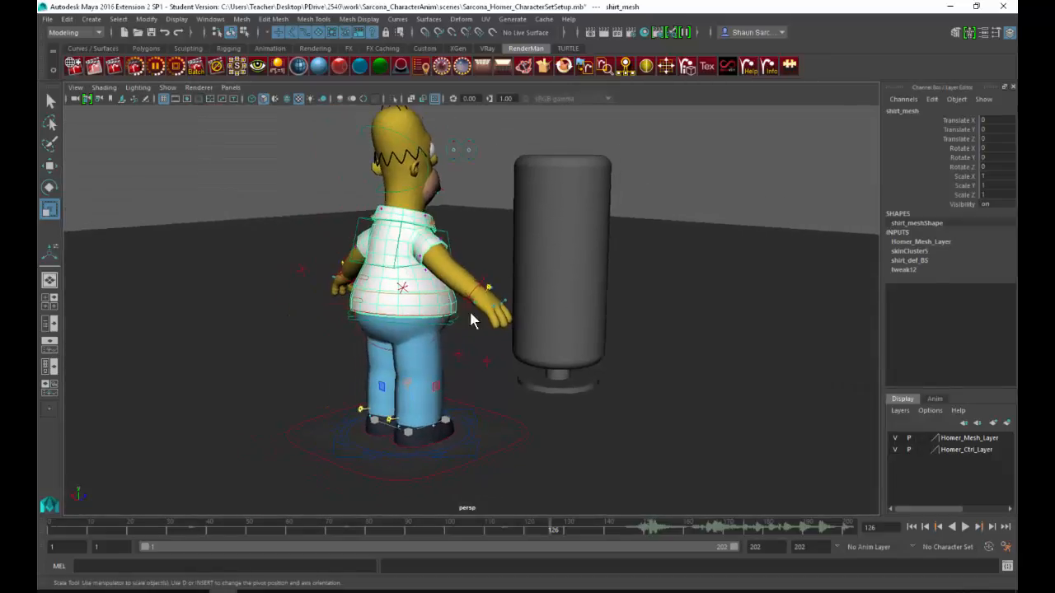
Step: Switch to After Effects and close it, saving the project in the sound folder under a name starting with CHa
{"action": "key", "text": "alt+Tab"}
{"action": "key", "text": "alt+Tab"}
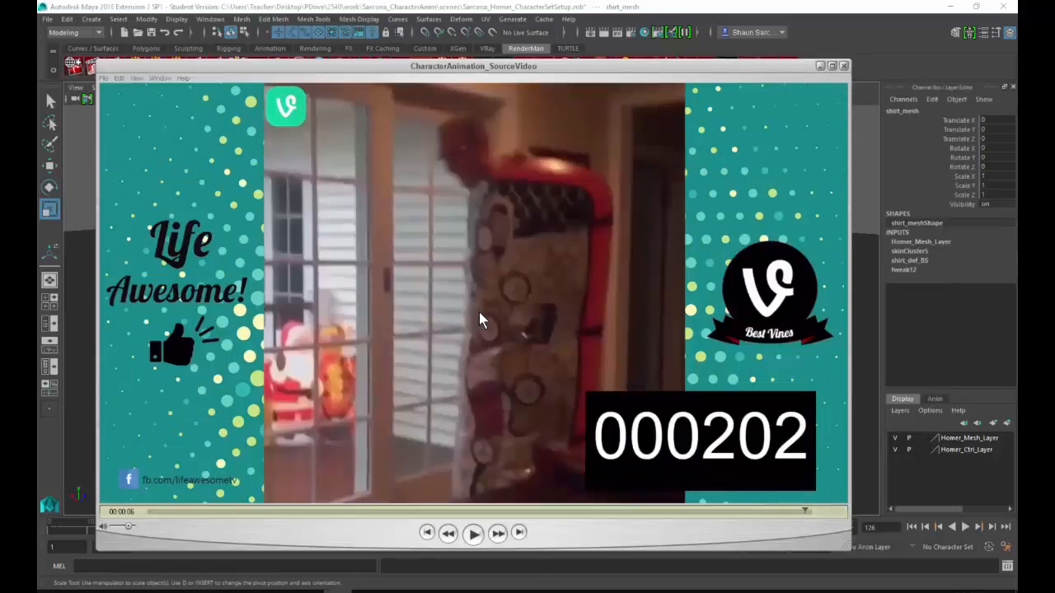
{"action": "key", "text": "alt+Tab"}
{"action": "key", "text": "alt+Tab"}
{"action": "left_click", "coordinate": [1003, 6]}
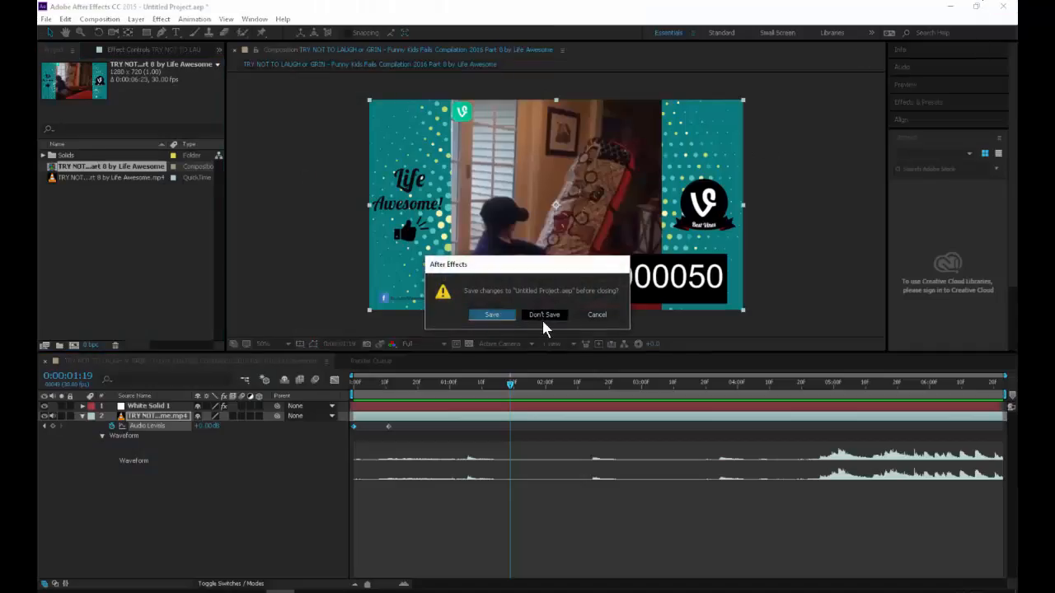
{"action": "left_click", "coordinate": [491, 315]}
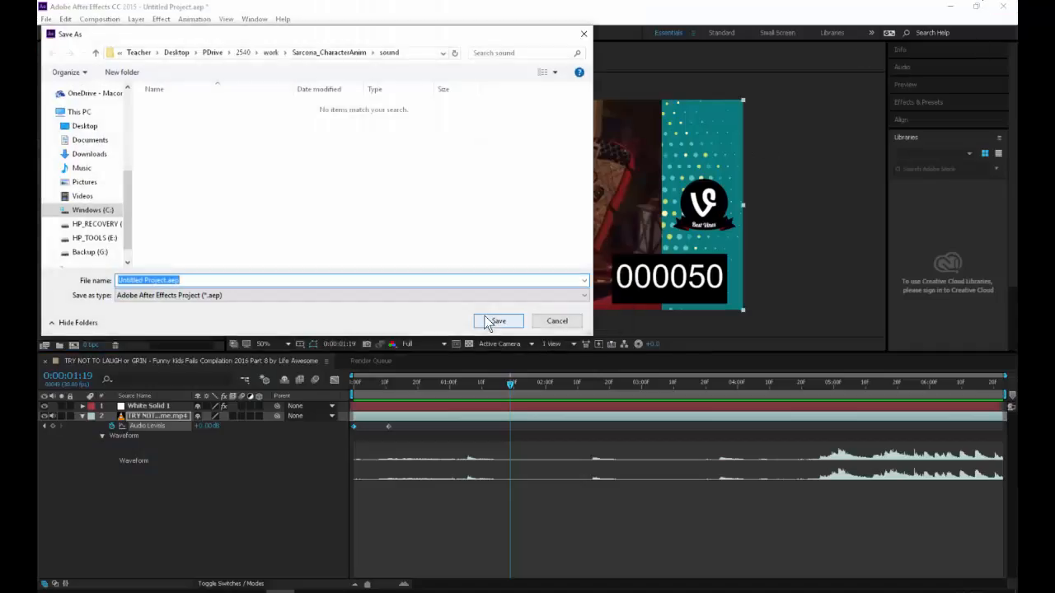
{"action": "type", "text": "CHa"}
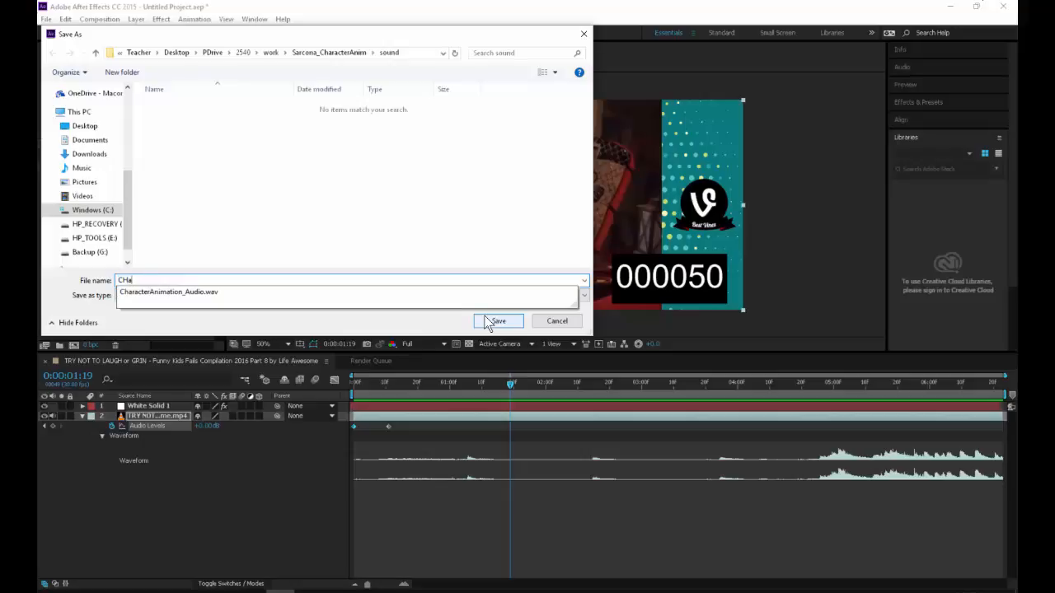
{"action": "left_click", "coordinate": [499, 321]}
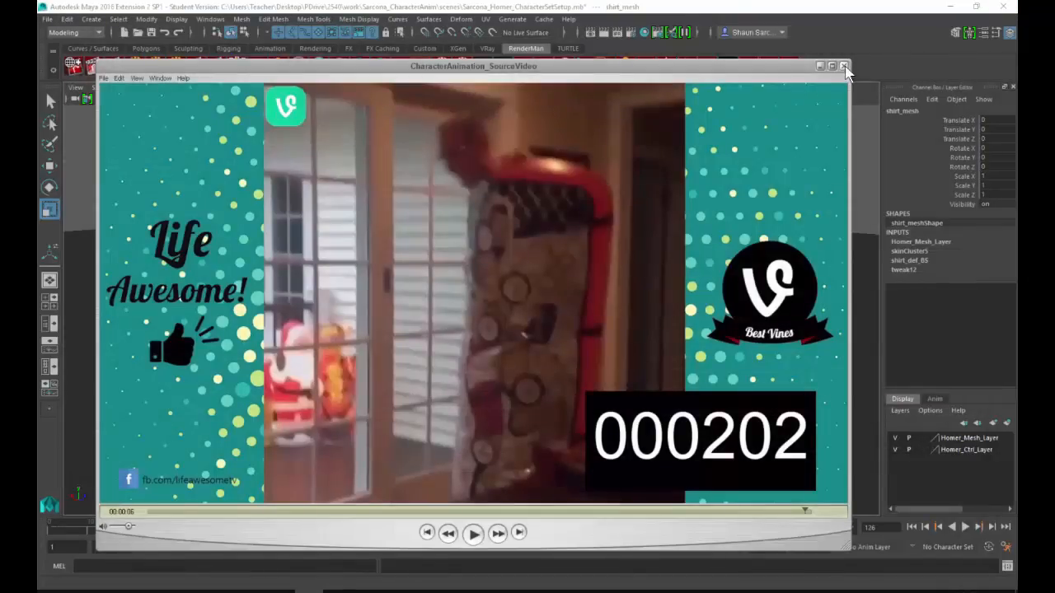
Step: Reposition the CharacterAnimation_SourceVideo player so the whole video shows above Maya's time slider
{"action": "left_click_drag", "start_coordinate": [660, 68], "coordinate": [891, 20]}
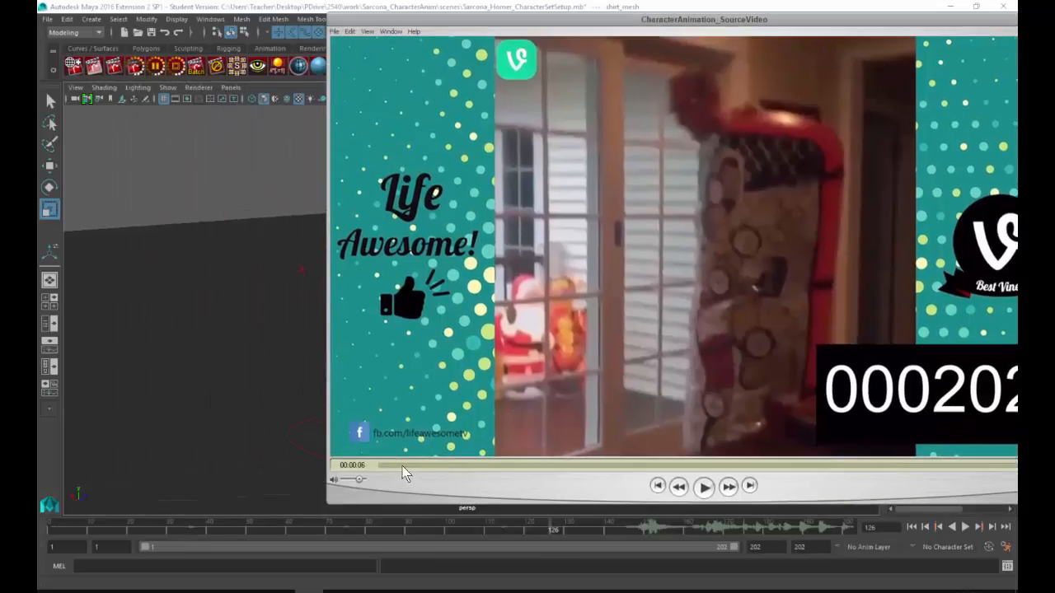
{"action": "left_click_drag", "start_coordinate": [496, 15], "coordinate": [471, 23]}
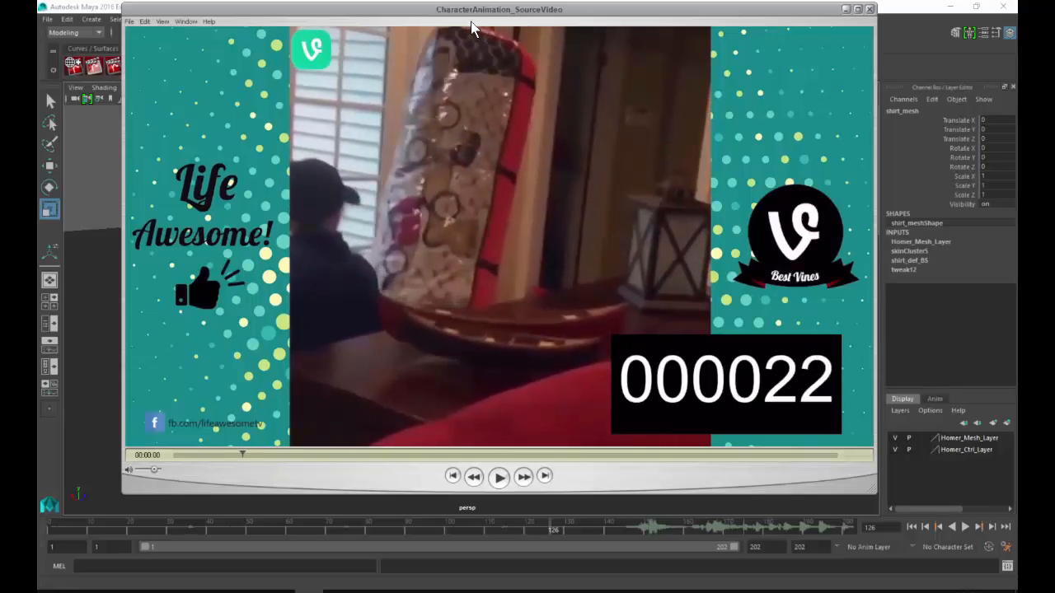
Step: Switch back to Maya and move the character's placement control forward along Z toward the punching bag
{"action": "key", "text": "alt+Tab"}
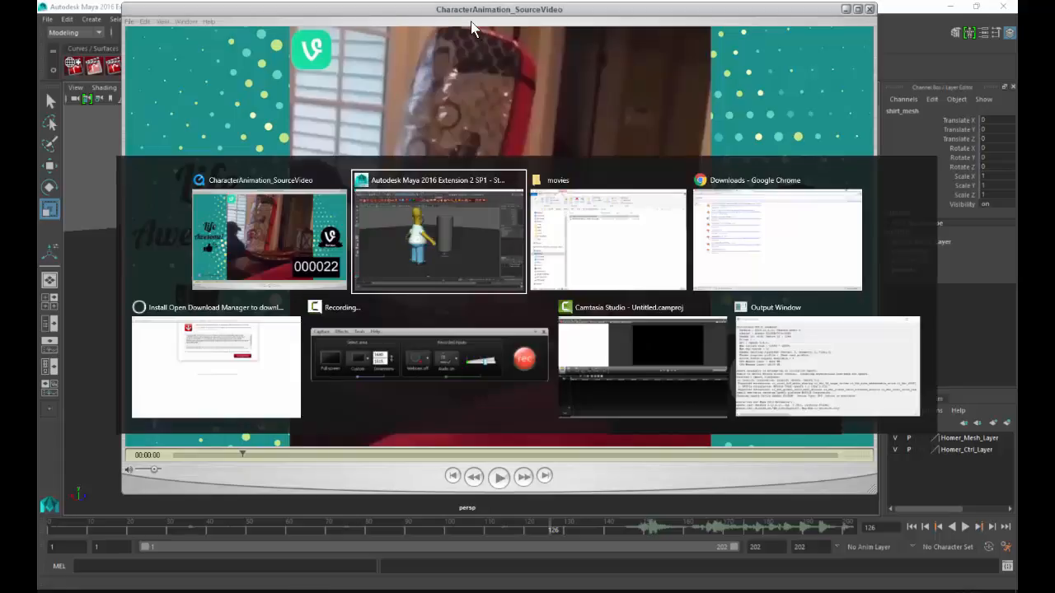
{"action": "left_click_drag", "start_coordinate": [501, 204], "coordinate": [480, 214], "text": "alt"}
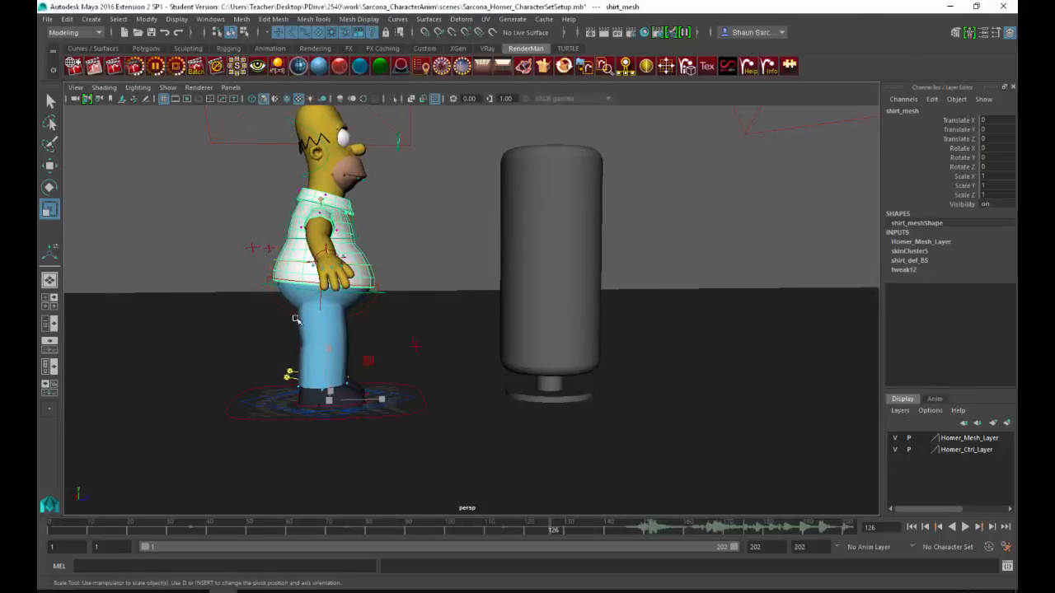
{"action": "left_click_drag", "start_coordinate": [294, 316], "coordinate": [413, 254]}
{"action": "left_click", "coordinate": [366, 306]}
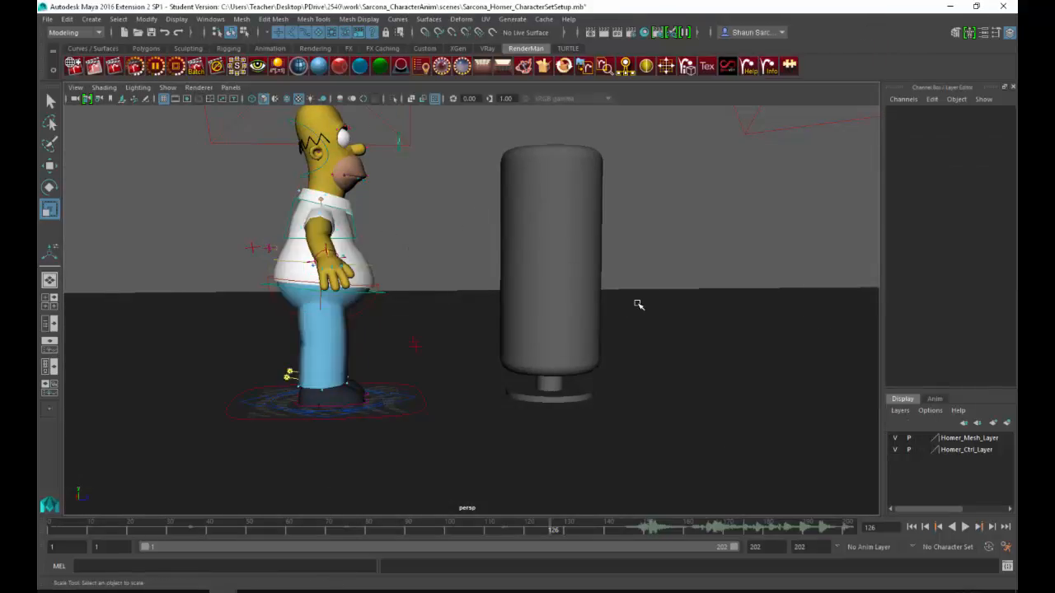
{"action": "left_click", "coordinate": [412, 388]}
{"action": "key", "text": "w"}
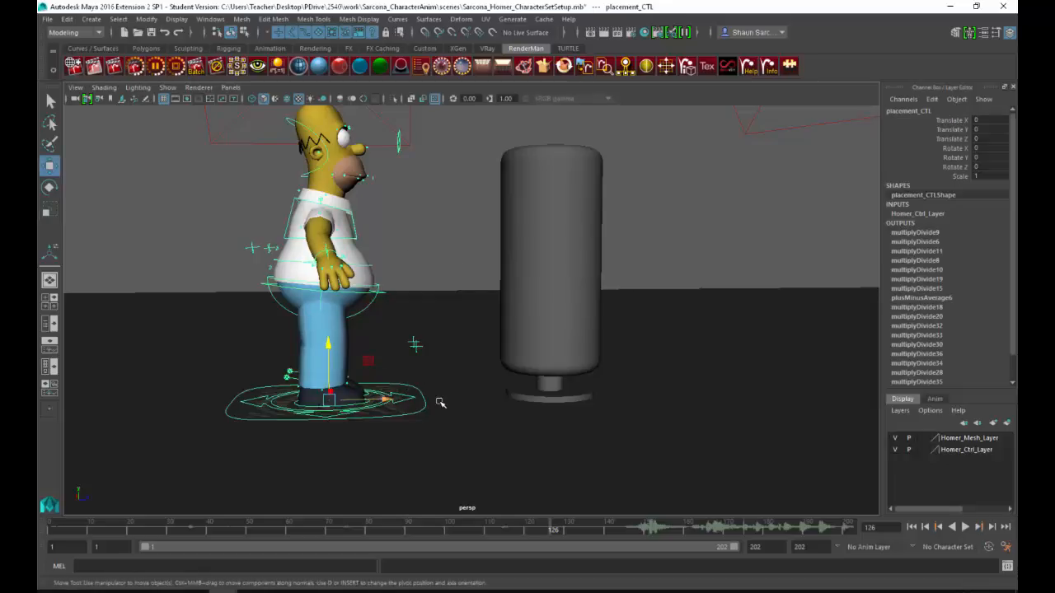
{"action": "left_click_drag", "start_coordinate": [378, 400], "coordinate": [413, 401]}
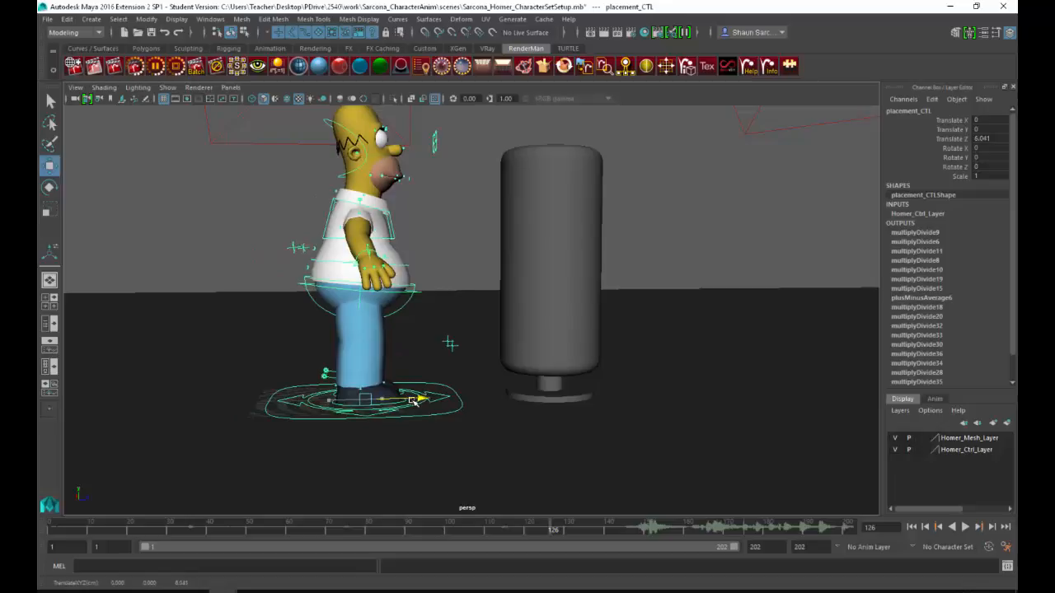
{"action": "left_click", "coordinate": [426, 295]}
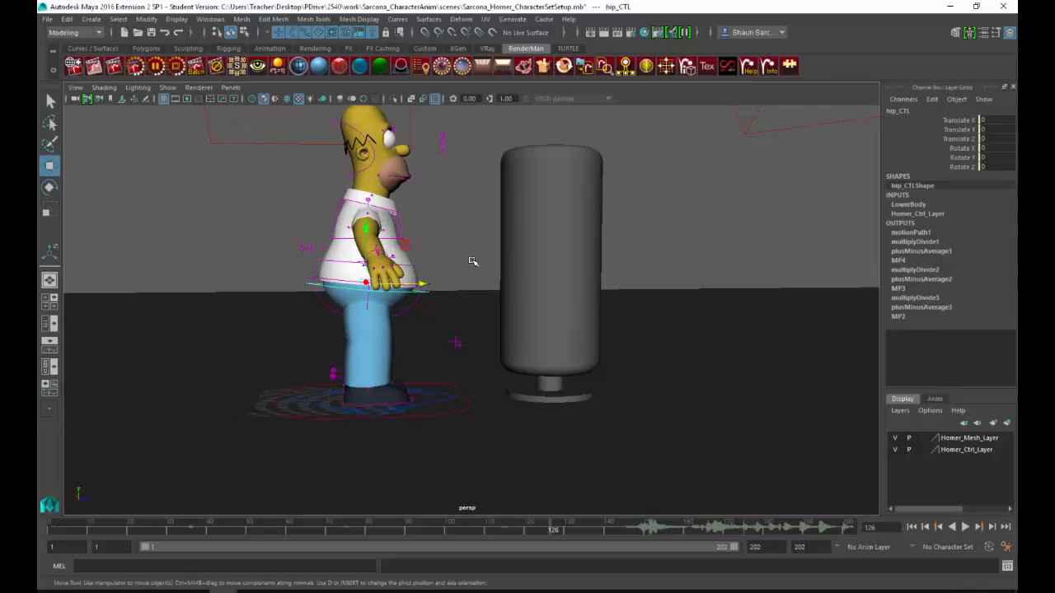
Step: Check the reference video, and step the left foot control back to Translate Z -9.664 with Rotate Y 106.207
{"action": "key", "text": "alt+Tab"}
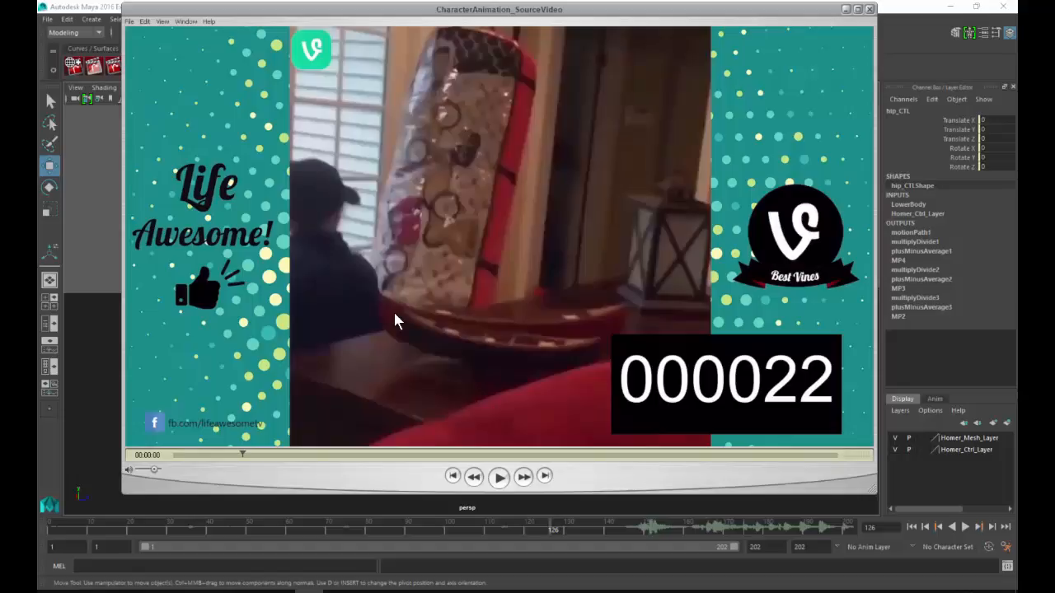
{"action": "key", "text": "alt+Tab"}
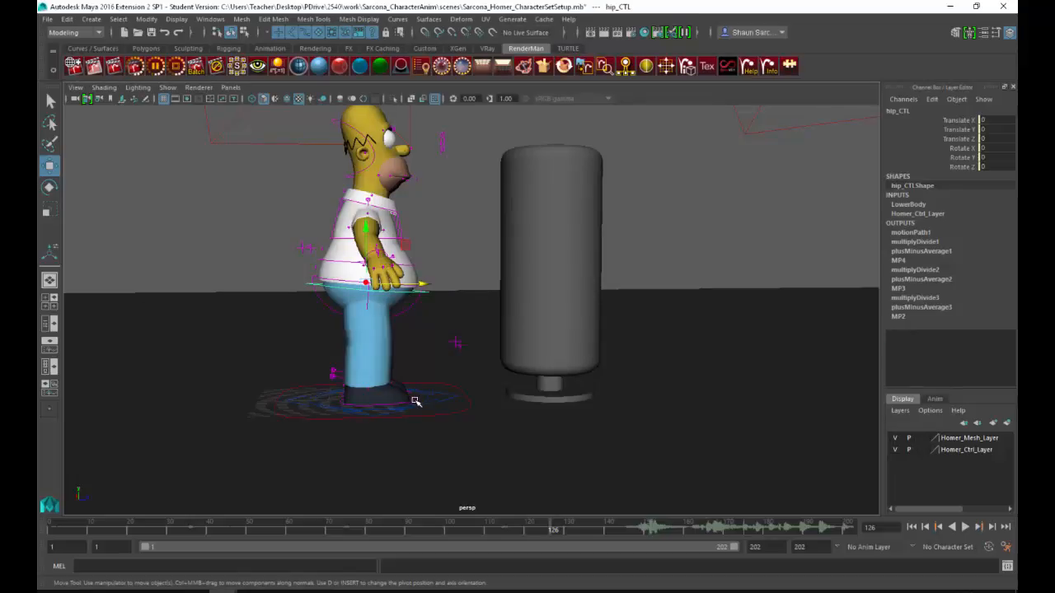
{"action": "left_click", "coordinate": [409, 390]}
{"action": "left_click_drag", "start_coordinate": [395, 388], "coordinate": [419, 410], "text": "alt"}
{"action": "right_click_drag", "start_coordinate": [445, 387], "coordinate": [520, 344], "text": "alt"}
{"action": "left_click_drag", "start_coordinate": [394, 389], "coordinate": [424, 400], "text": "alt"}
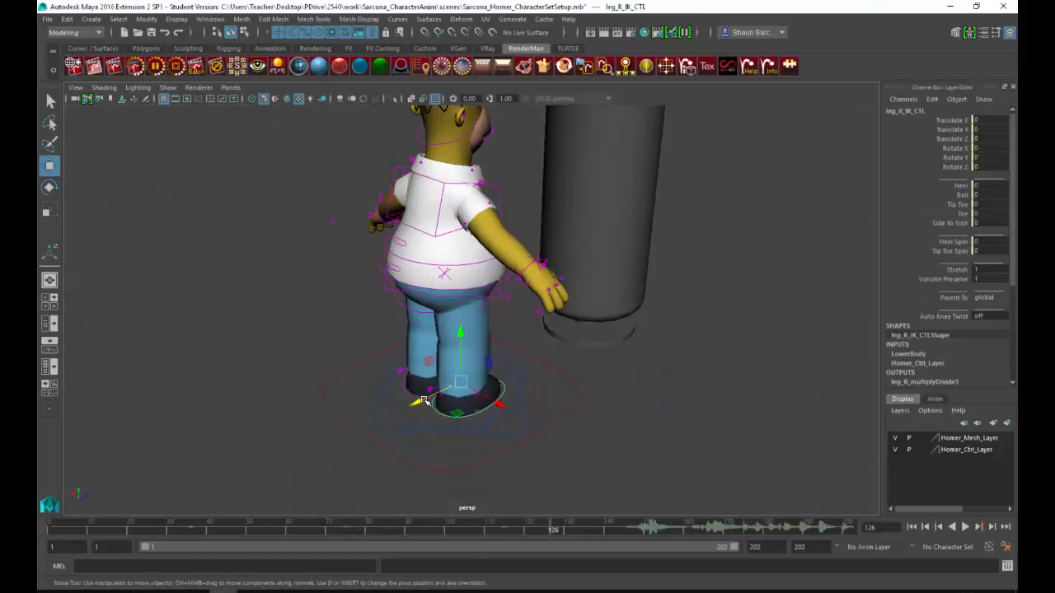
{"action": "left_click", "coordinate": [404, 400]}
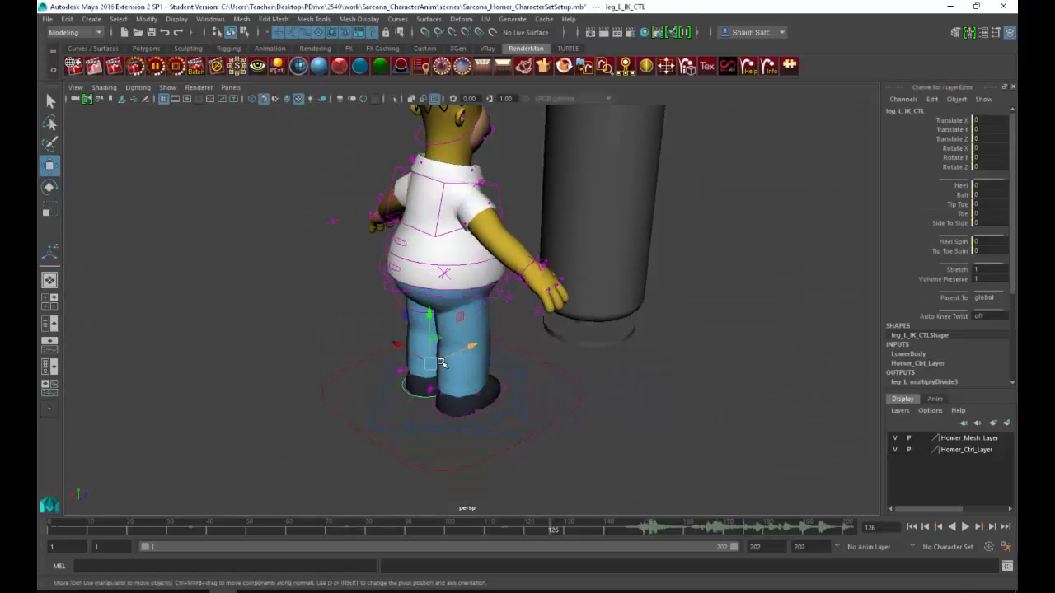
{"action": "left_click_drag", "start_coordinate": [442, 363], "coordinate": [470, 308]}
{"action": "key", "text": "e"}
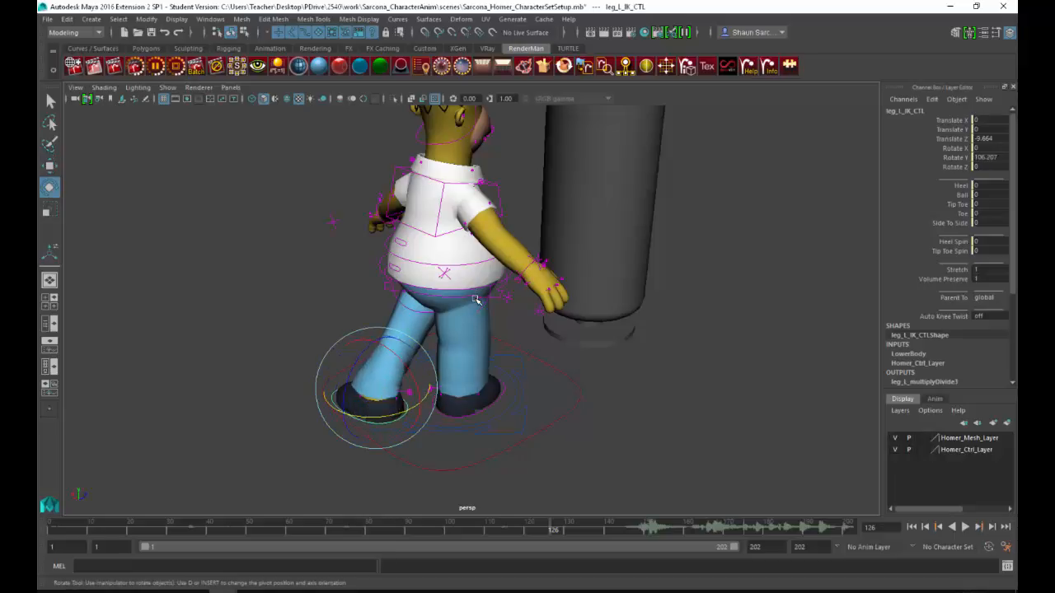
Step: Try rotating the hip control about its vertical axis, and undo the rotation
{"action": "left_click", "coordinate": [466, 300]}
{"action": "left_click", "coordinate": [434, 296]}
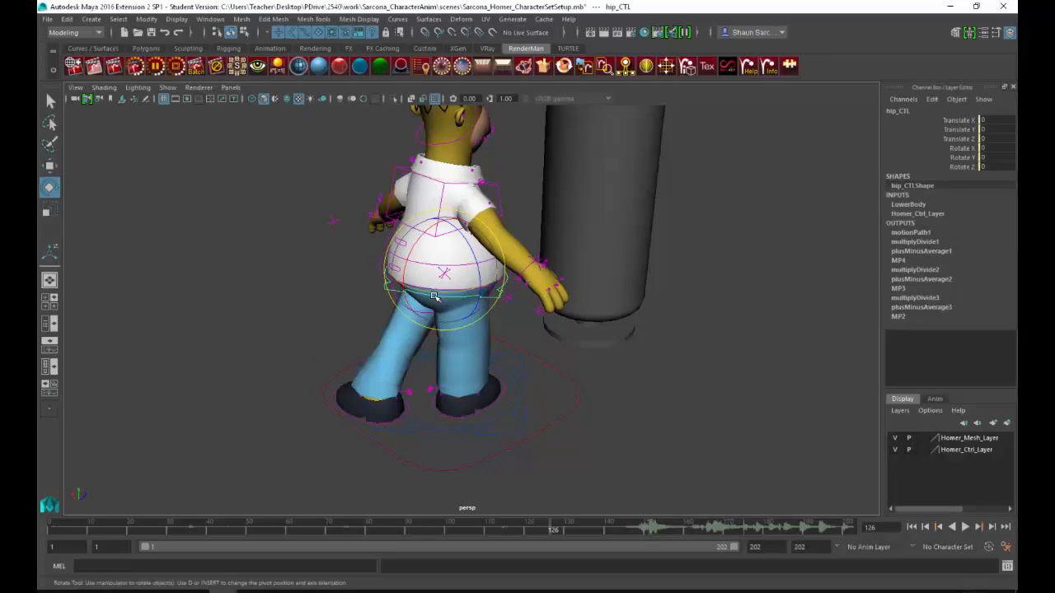
{"action": "left_click_drag", "start_coordinate": [429, 294], "coordinate": [502, 284]}
{"action": "key", "text": "ctrl+z"}
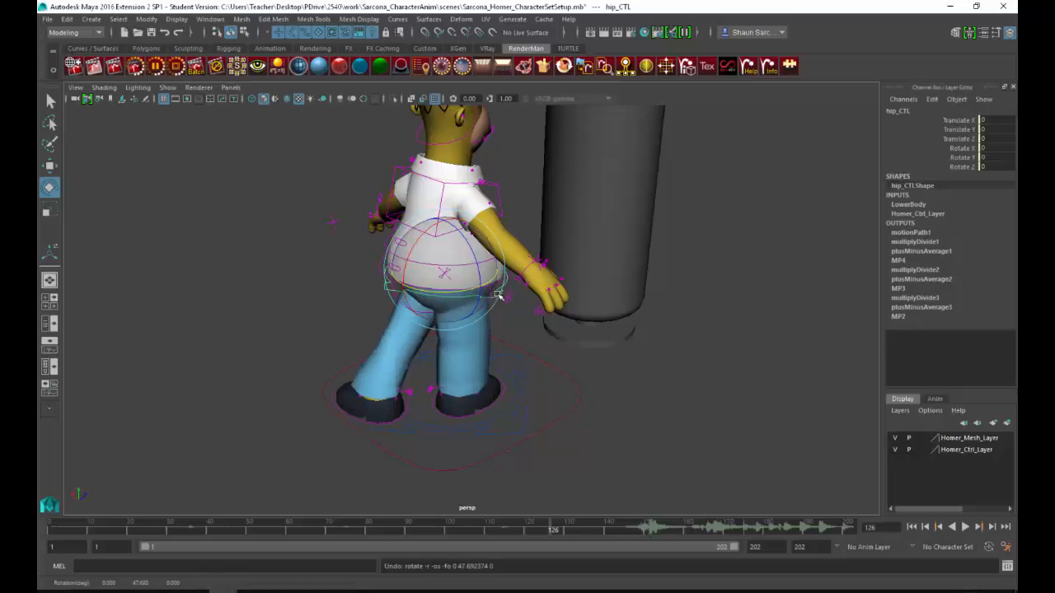
Step: Shift the root control to Translate X 0.75 and Z -4.313, turn it to Rotate Y 61.29, and lower it slightly to bend the knees
{"action": "scroll", "coordinate": [502, 283], "scroll_direction": "up", "scroll_amount": 2}
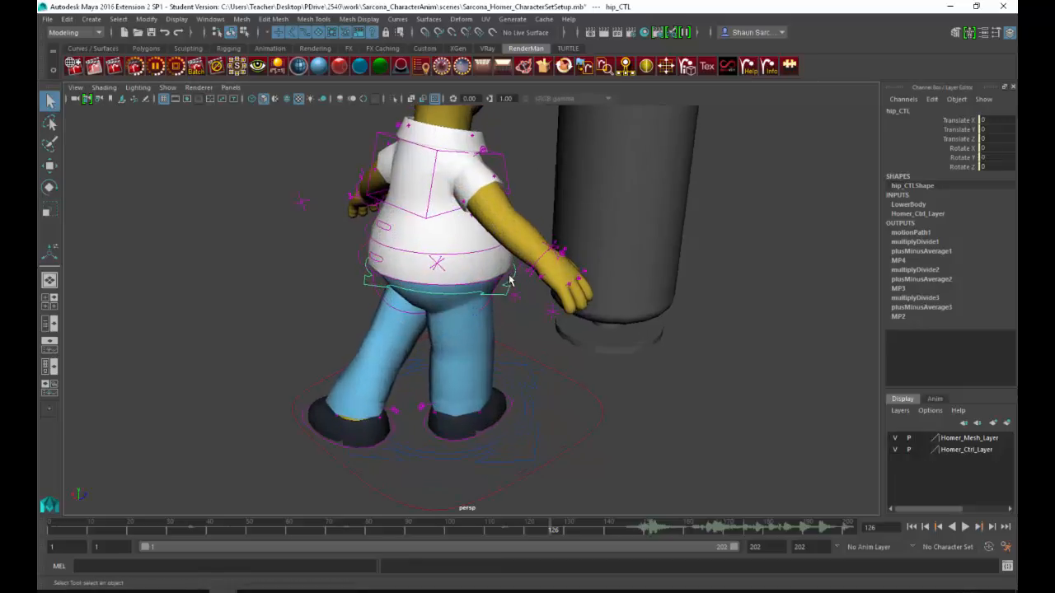
{"action": "left_click", "coordinate": [446, 286]}
{"action": "left_click_drag", "start_coordinate": [445, 283], "coordinate": [453, 267]}
{"action": "key", "text": "w"}
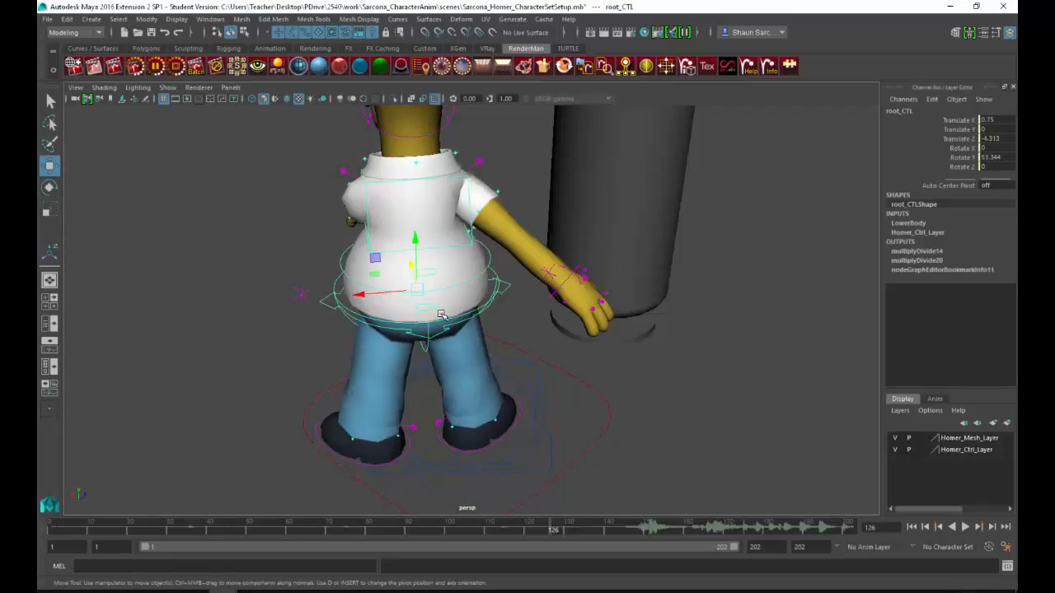
{"action": "key", "text": "e"}
{"action": "mouse_move", "coordinate": [409, 316]}
{"action": "left_mouse_down"}
{"action": "mouse_move", "coordinate": [420, 285]}
{"action": "mouse_move", "coordinate": [415, 305]}
{"action": "left_mouse_up"}
{"action": "key", "text": "w"}
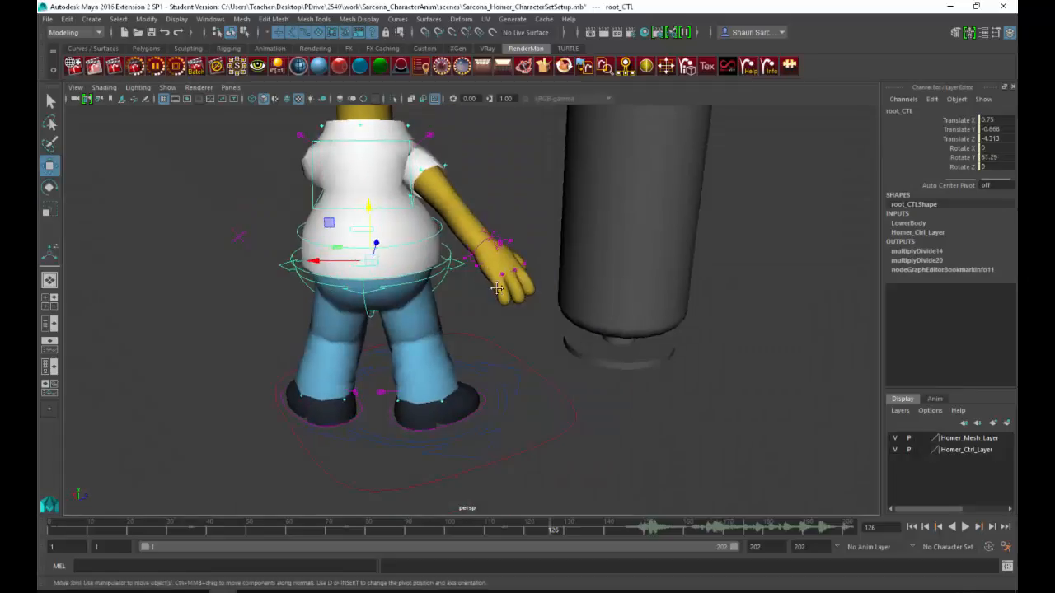
{"action": "middle_click_drag", "start_coordinate": [497, 289], "coordinate": [515, 313], "text": "alt"}
{"action": "left_click_drag", "start_coordinate": [516, 313], "coordinate": [464, 293], "text": "alt"}
Step: Move the right leg's pole vector control to Translate X 6.526 to redirect the right knee
{"action": "left_click", "coordinate": [483, 300]}
{"action": "left_click_drag", "start_coordinate": [450, 329], "coordinate": [391, 389]}
{"action": "left_click_drag", "start_coordinate": [436, 353], "coordinate": [509, 384], "text": "alt"}
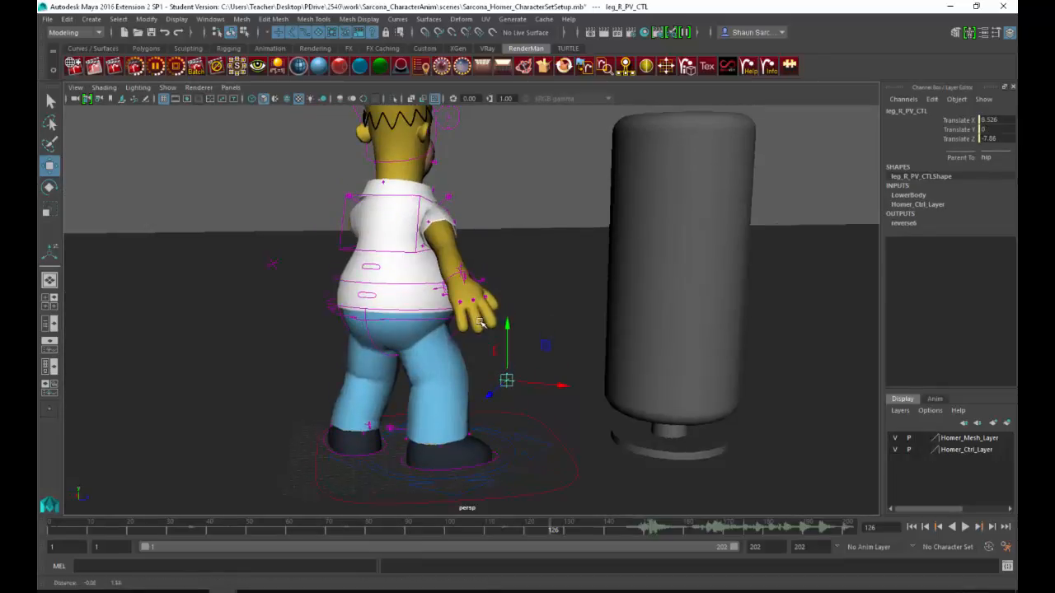
Step: Pull the right arm IK control in toward the body to bend the right elbow
{"action": "left_click", "coordinate": [475, 280]}
{"action": "left_click_drag", "start_coordinate": [477, 283], "coordinate": [629, 404], "text": "alt"}
{"action": "left_click", "coordinate": [505, 352]}
{"action": "left_click_drag", "start_coordinate": [622, 442], "coordinate": [542, 336]}
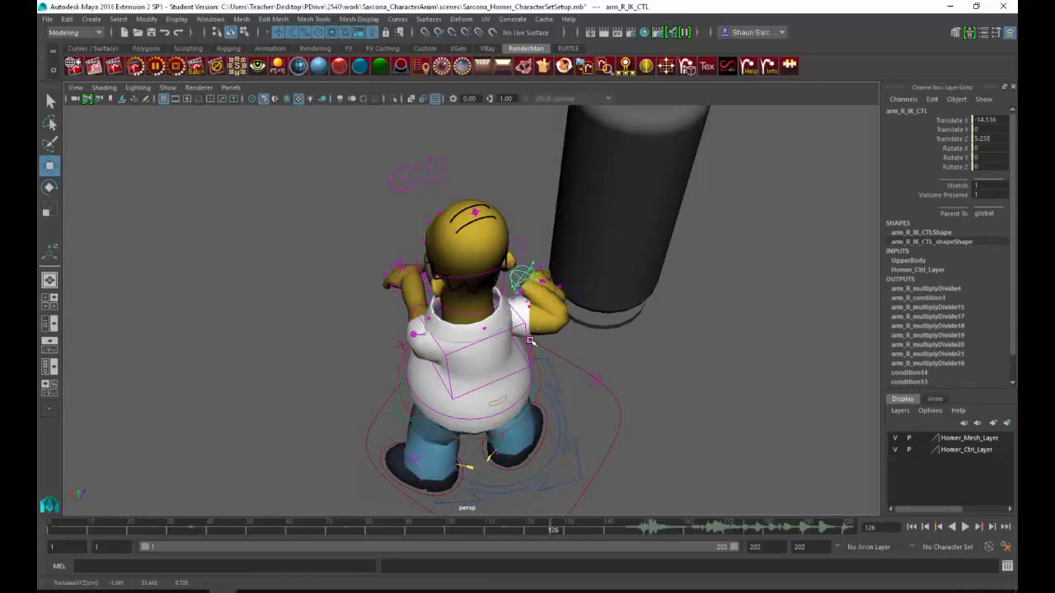
Step: Compare with the reference video, rotate the right hand control to X -58.955, Y -158.111, Z 55.382, and lower it beside the belly
{"action": "key", "text": "alt+Tab"}
{"action": "key", "text": "alt+Tab"}
{"action": "left_click_drag", "start_coordinate": [485, 317], "coordinate": [659, 317], "text": "alt"}
{"action": "scroll", "coordinate": [553, 287], "scroll_direction": "up", "scroll_amount": 3}
{"action": "key", "text": "e"}
{"action": "left_click_drag", "start_coordinate": [520, 165], "coordinate": [457, 218]}
{"action": "key", "text": "w"}
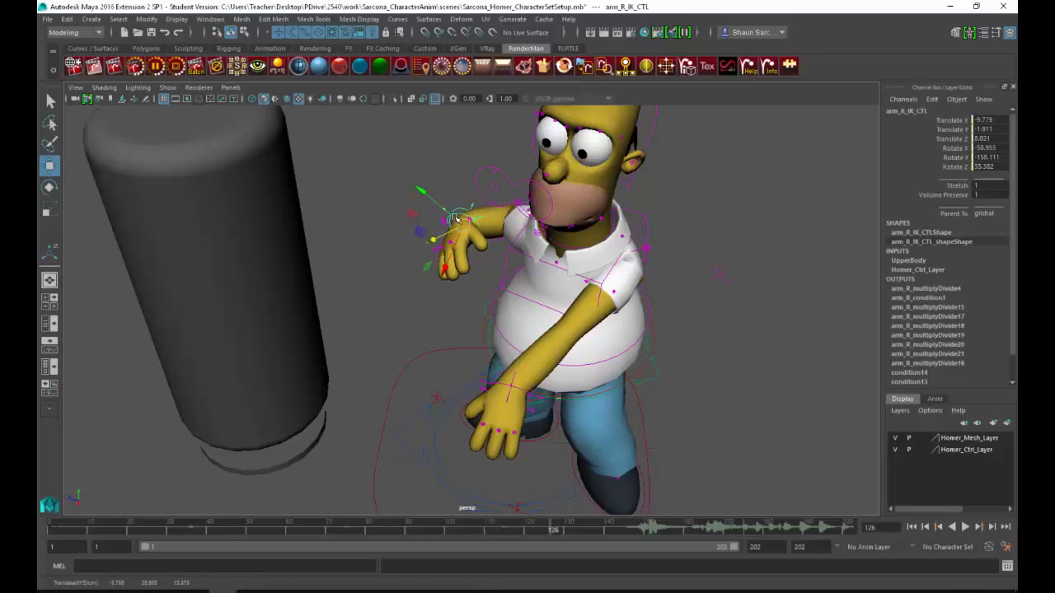
{"action": "left_click_drag", "start_coordinate": [555, 224], "coordinate": [450, 255], "text": "alt"}
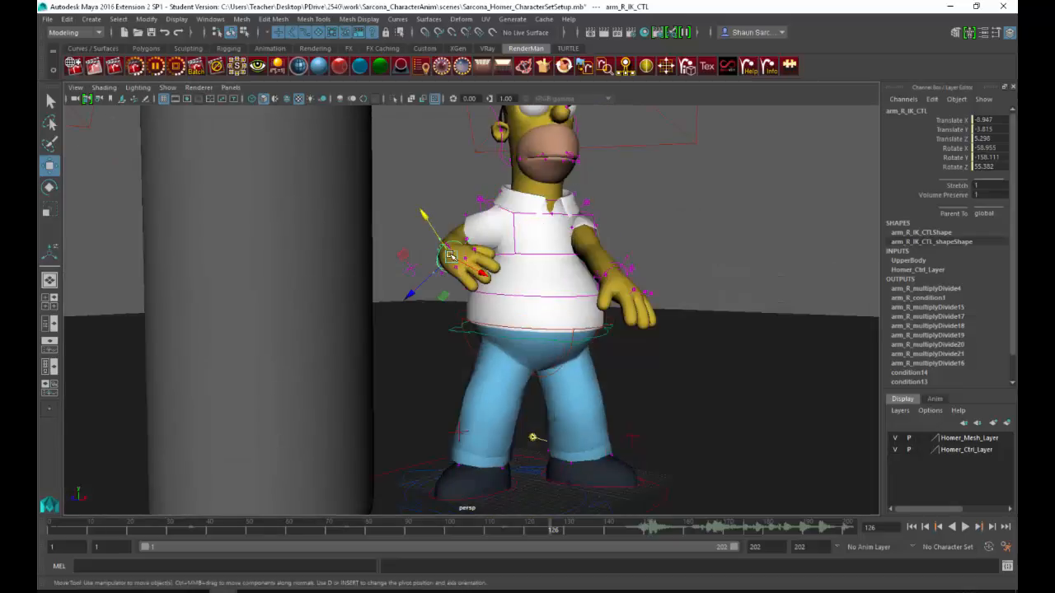
{"action": "left_click_drag", "start_coordinate": [445, 297], "coordinate": [453, 336]}
{"action": "left_click_drag", "start_coordinate": [528, 270], "coordinate": [544, 317], "text": "alt"}
Step: Move the left arm IK control down and back beside the hip, to Translate X -6.389 and Y about -6.6
{"action": "left_click", "coordinate": [548, 396]}
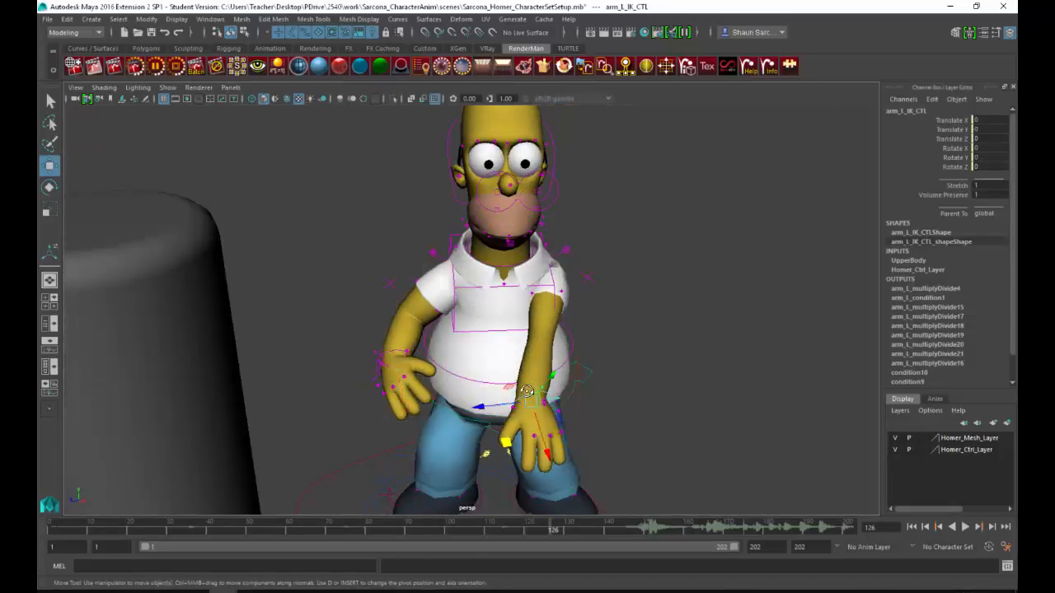
{"action": "left_click_drag", "start_coordinate": [547, 396], "coordinate": [491, 402], "text": "alt"}
{"action": "left_click_drag", "start_coordinate": [569, 393], "coordinate": [450, 374], "text": "alt"}
{"action": "middle_click_drag", "start_coordinate": [450, 374], "coordinate": [513, 375], "text": "alt"}
{"action": "left_click_drag", "start_coordinate": [355, 296], "coordinate": [407, 384]}
{"action": "left_click_drag", "start_coordinate": [559, 323], "coordinate": [379, 335], "text": "alt"}
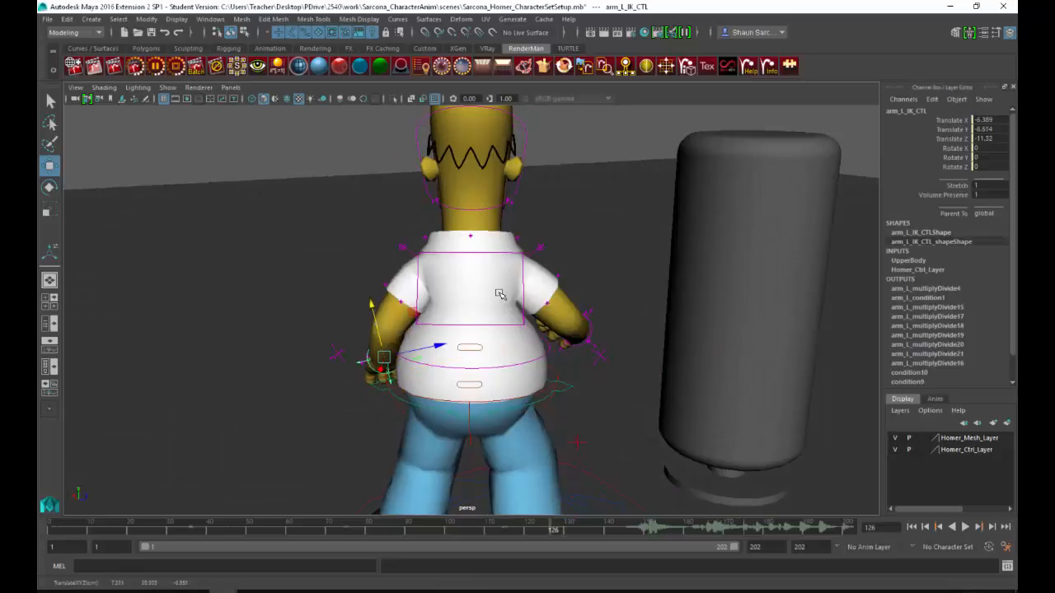
Step: Turn the head control toward the punching bag, with Rotate X 19.87, Y -66.065 and Z -16.041
{"action": "left_click_drag", "start_coordinate": [470, 336], "coordinate": [489, 300], "text": "alt"}
{"action": "left_click", "coordinate": [488, 297]}
{"action": "key", "text": "e"}
{"action": "left_click_drag", "start_coordinate": [437, 321], "coordinate": [435, 333]}
{"action": "left_click", "coordinate": [476, 255]}
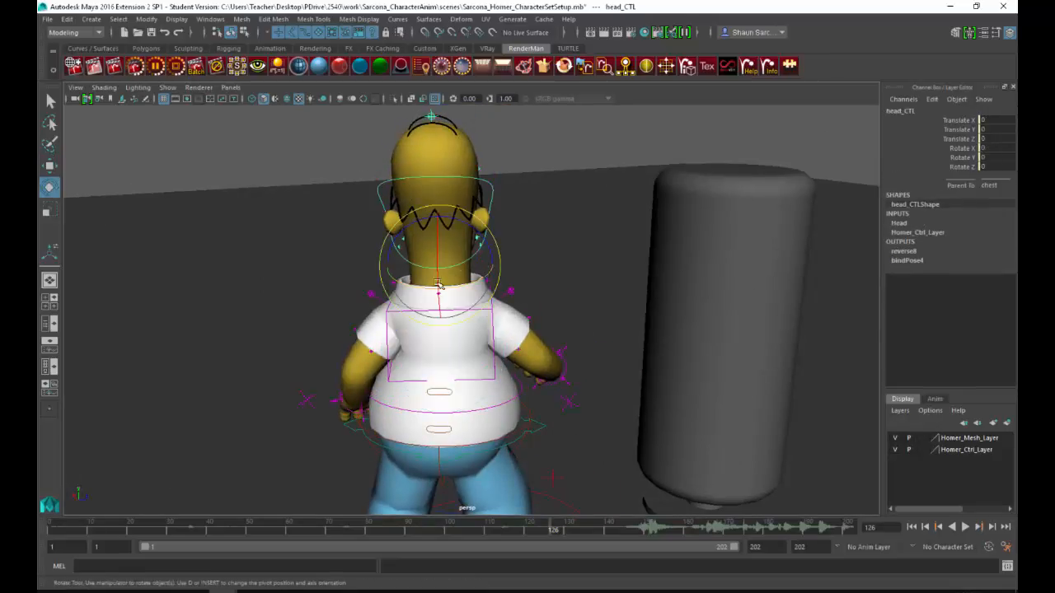
{"action": "left_click_drag", "start_coordinate": [480, 295], "coordinate": [488, 234]}
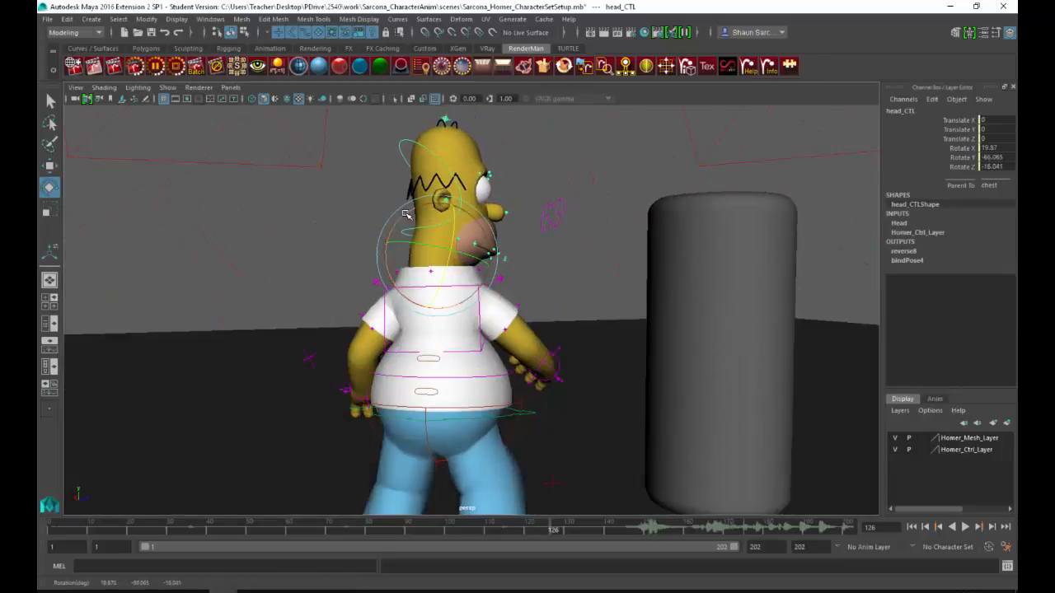
{"action": "left_click", "coordinate": [572, 248]}
{"action": "left_click_drag", "start_coordinate": [572, 248], "coordinate": [474, 271], "text": "alt"}
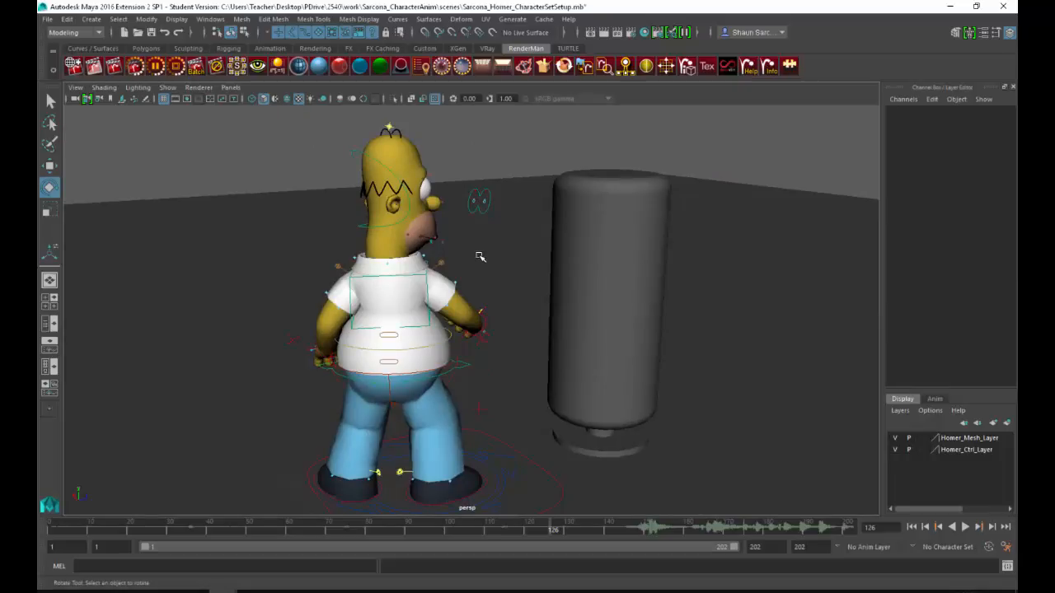
Step: Check the pose against the reference video, and lower the right hand control to Translate X -9.539, Y -10.262, Z 7.17
{"action": "key", "text": "alt+Tab"}
{"action": "key", "text": "alt+Tab"}
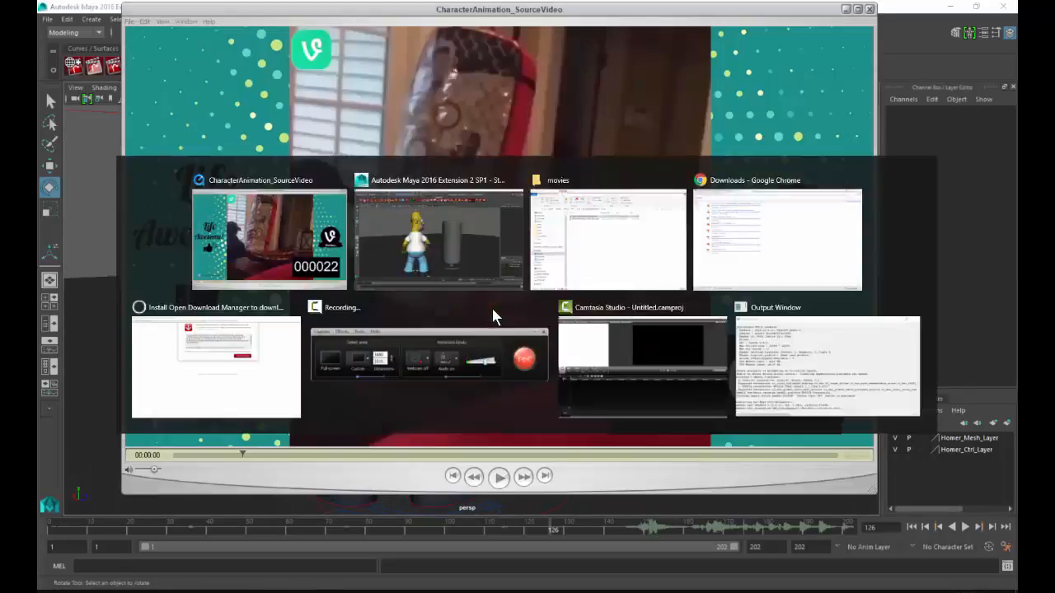
{"action": "key", "text": "alt+Tab"}
{"action": "key", "text": "alt+Tab"}
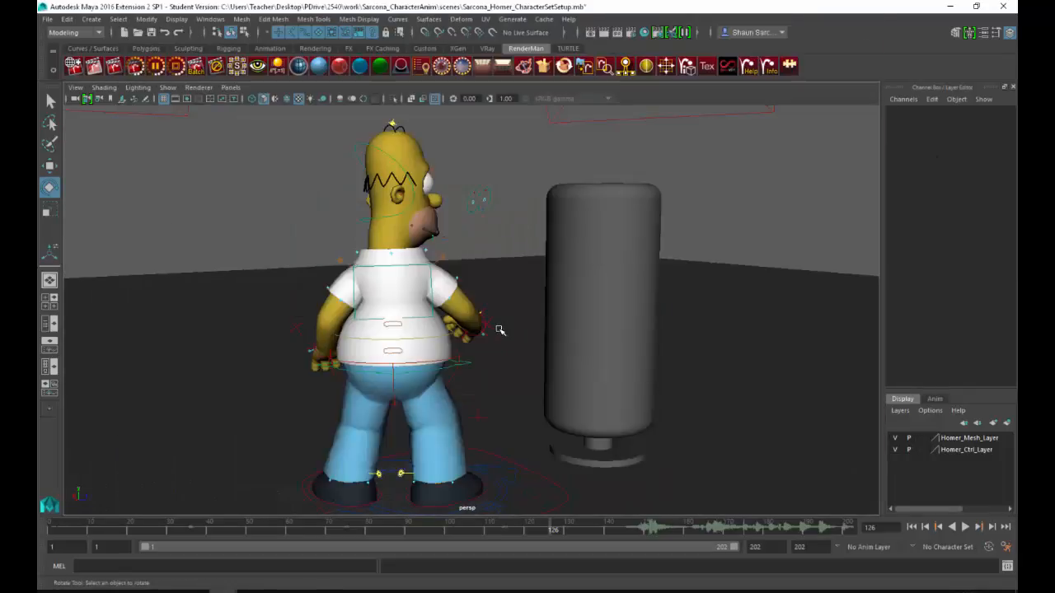
{"action": "left_click", "coordinate": [486, 335]}
{"action": "key", "text": "w"}
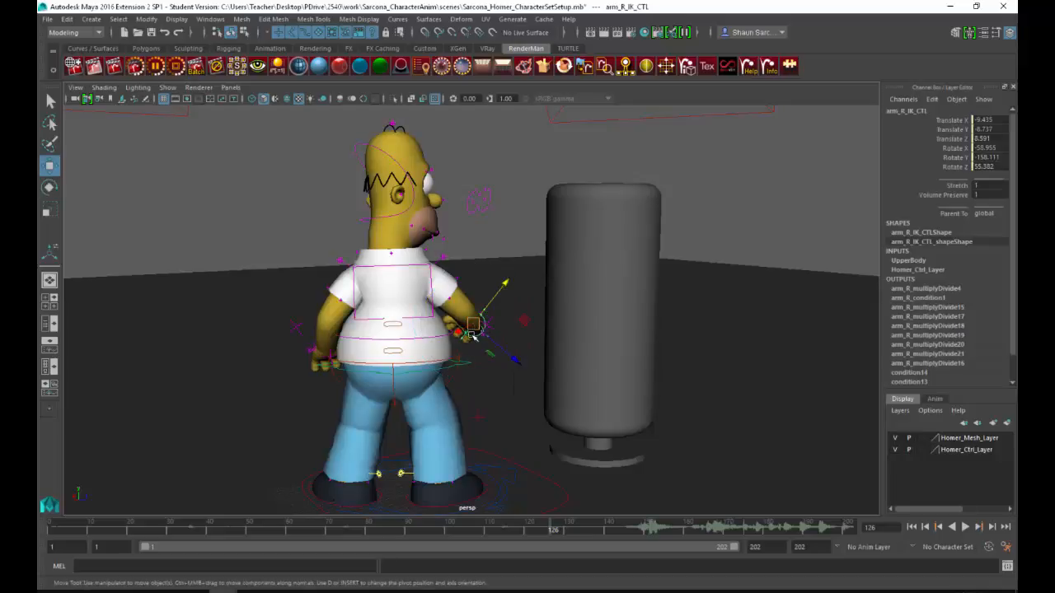
{"action": "left_click_drag", "start_coordinate": [472, 335], "coordinate": [600, 353]}
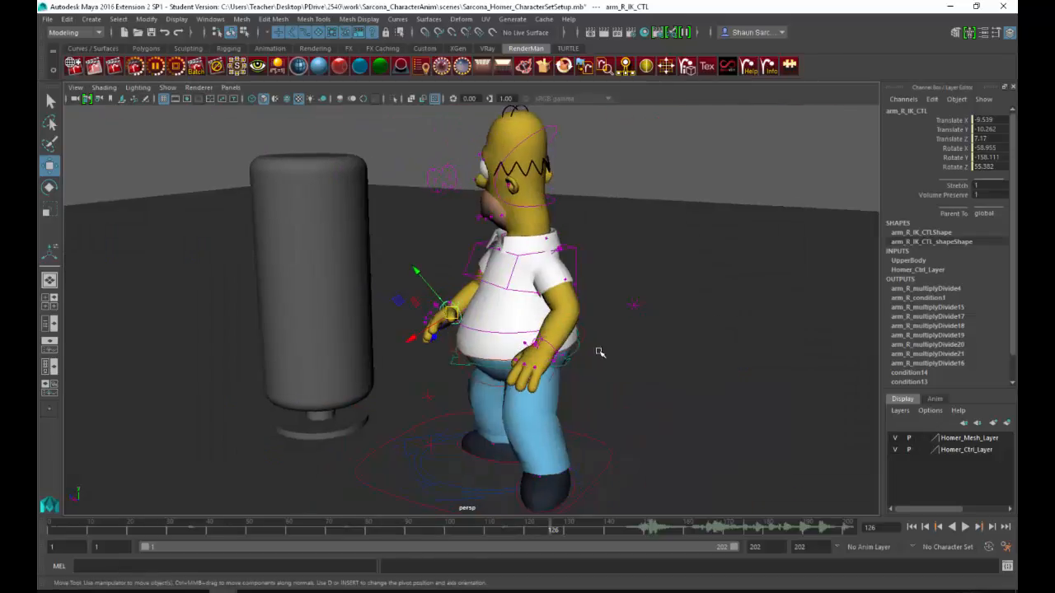
Step: Select the left hand's finger and thumb controls and curl them into a fist, with the thumb at -29.794 on all three rotation axes
{"action": "left_click", "coordinate": [550, 345]}
{"action": "key", "text": "e"}
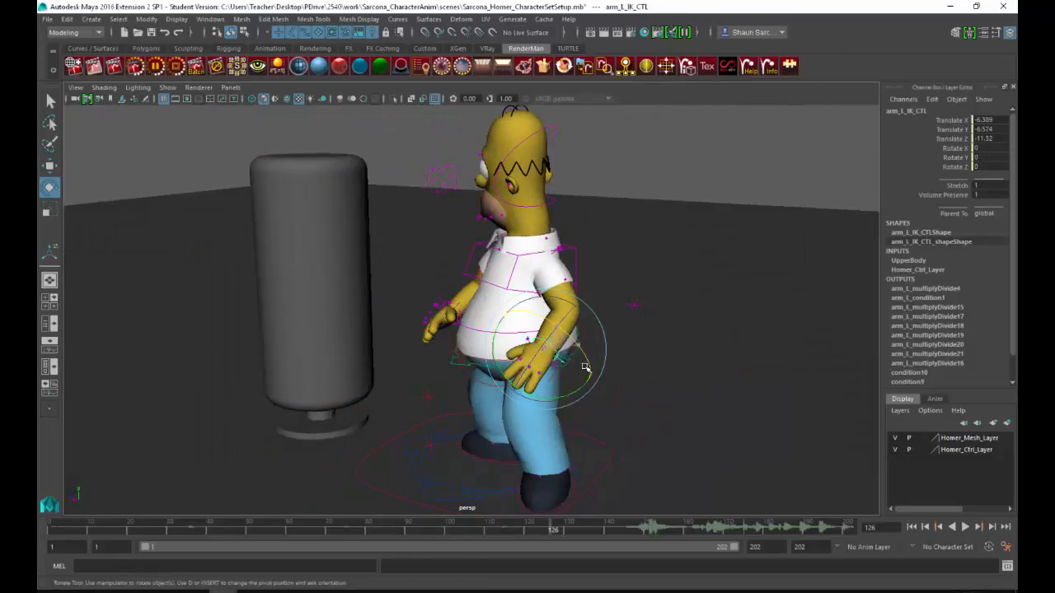
{"action": "key", "text": "f"}
{"action": "left_click", "coordinate": [544, 324]}
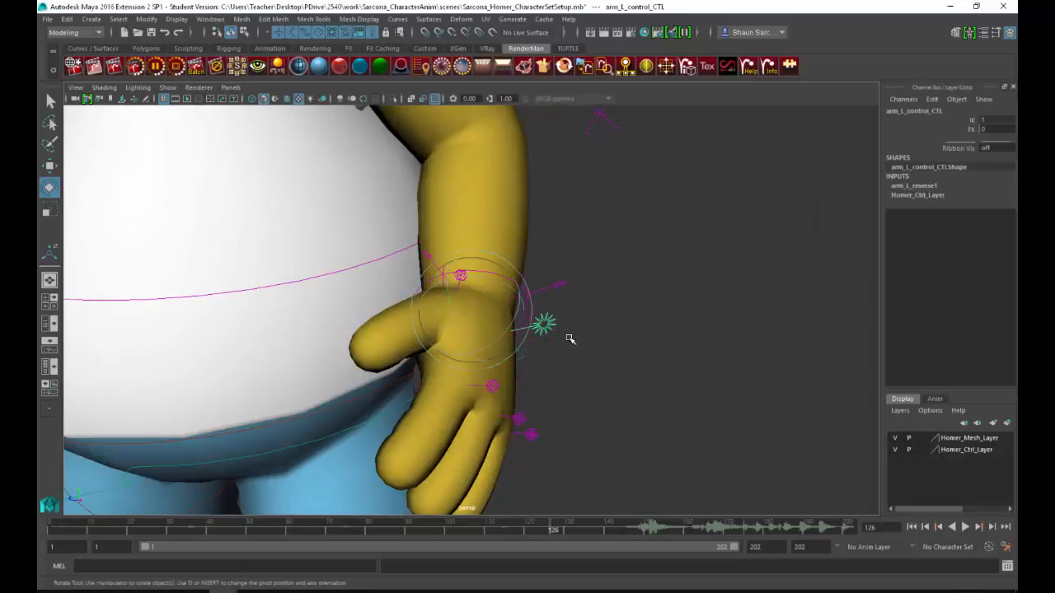
{"action": "left_click_drag", "start_coordinate": [544, 382], "coordinate": [582, 427], "text": "alt"}
{"action": "left_click", "coordinate": [495, 259]}
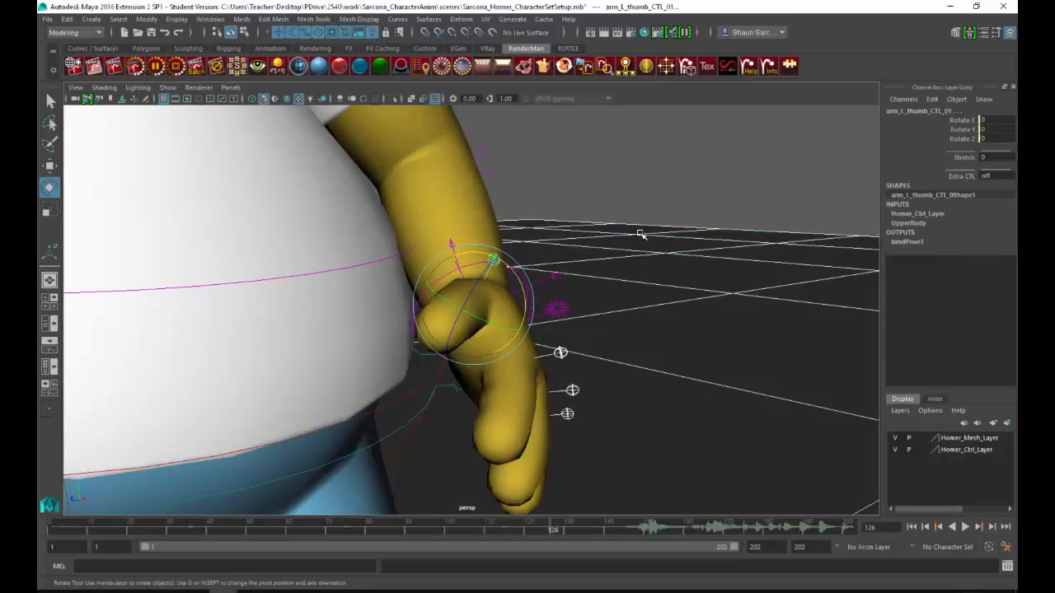
{"action": "left_click_drag", "start_coordinate": [962, 120], "coordinate": [958, 143]}
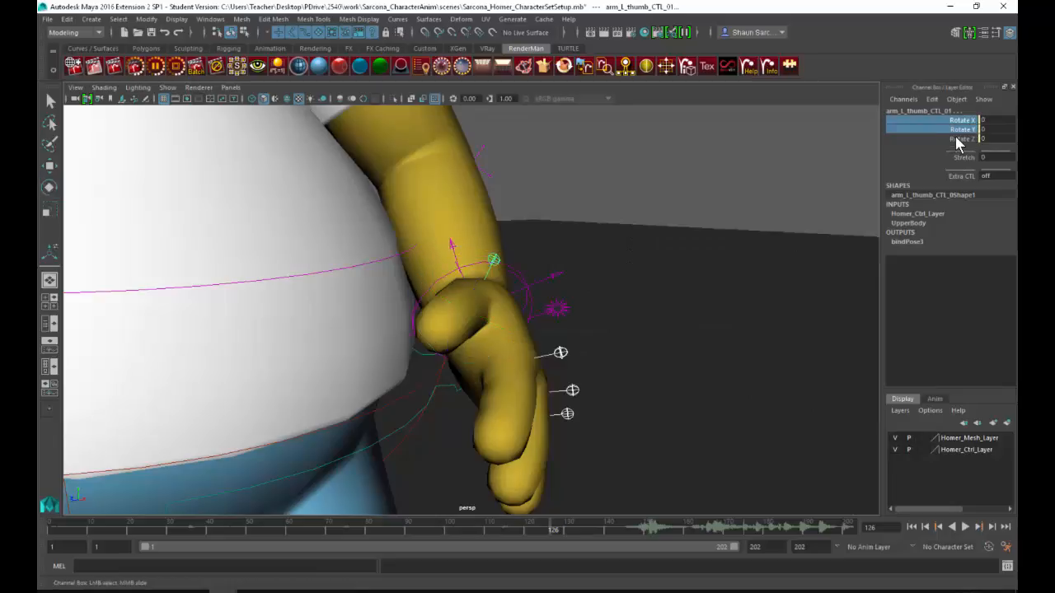
{"action": "middle_click_drag", "start_coordinate": [737, 214], "coordinate": [672, 239]}
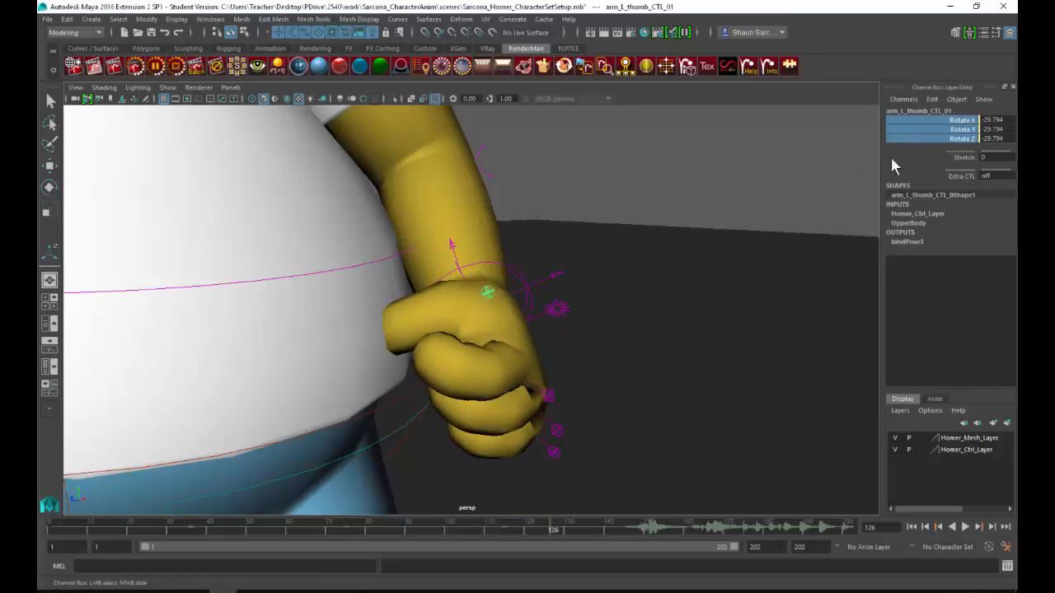
Step: Adjust the left thumb control's rotation to X 33.63, Y -1.714 and Z 0.505 to fold the thumb against the fist
{"action": "left_click", "coordinate": [957, 120]}
{"action": "middle_click_drag", "start_coordinate": [772, 205], "coordinate": [689, 243]}
{"action": "left_click_drag", "start_coordinate": [690, 244], "coordinate": [875, 175], "text": "alt"}
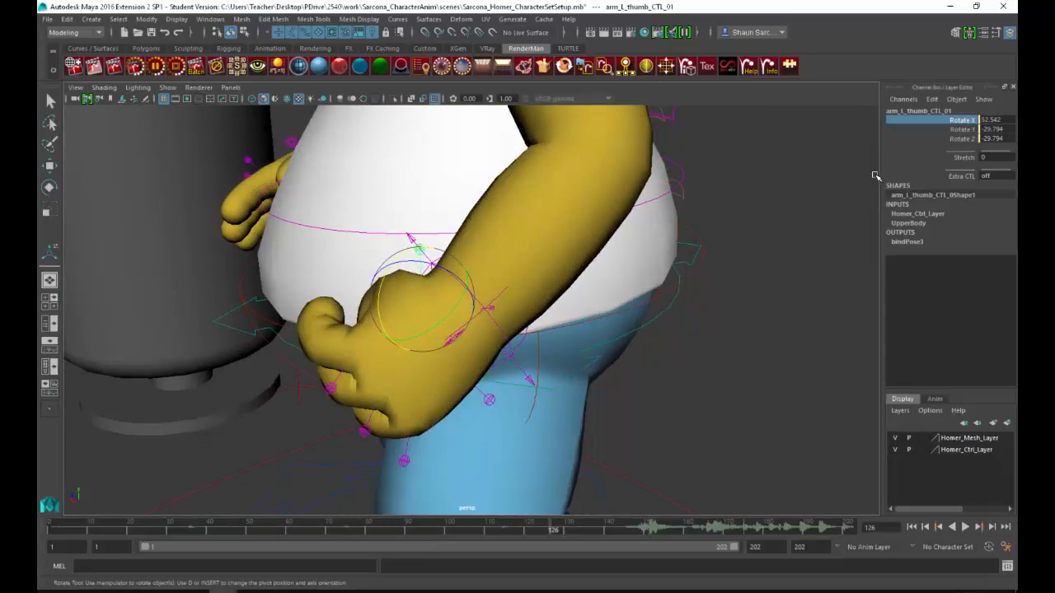
{"action": "left_click", "coordinate": [960, 138]}
{"action": "middle_click_drag", "start_coordinate": [715, 211], "coordinate": [654, 247]}
{"action": "left_click", "coordinate": [915, 120]}
{"action": "left_click", "coordinate": [959, 129]}
{"action": "left_click", "coordinate": [961, 120]}
{"action": "left_click", "coordinate": [958, 138]}
{"action": "left_click_drag", "start_coordinate": [654, 246], "coordinate": [539, 327], "text": "alt"}
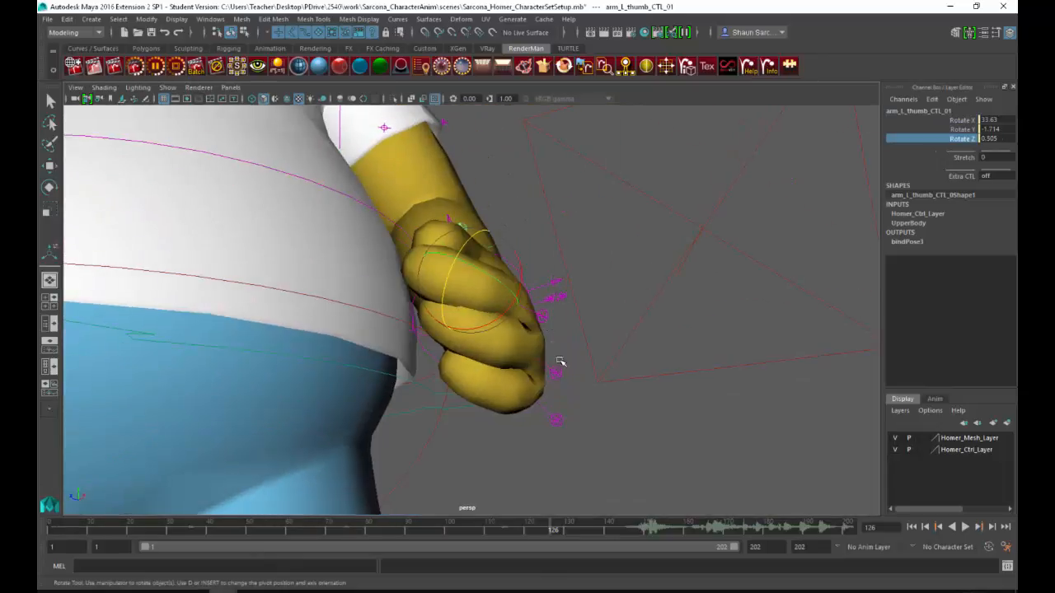
Step: Select the three left finger controls, set their Rotate X to 25.213 and adjust Rotate Z to tighten the fist
{"action": "left_click", "coordinate": [542, 317]}
{"action": "left_click", "coordinate": [556, 373], "text": "shift"}
{"action": "left_click", "coordinate": [556, 420], "text": "shift"}
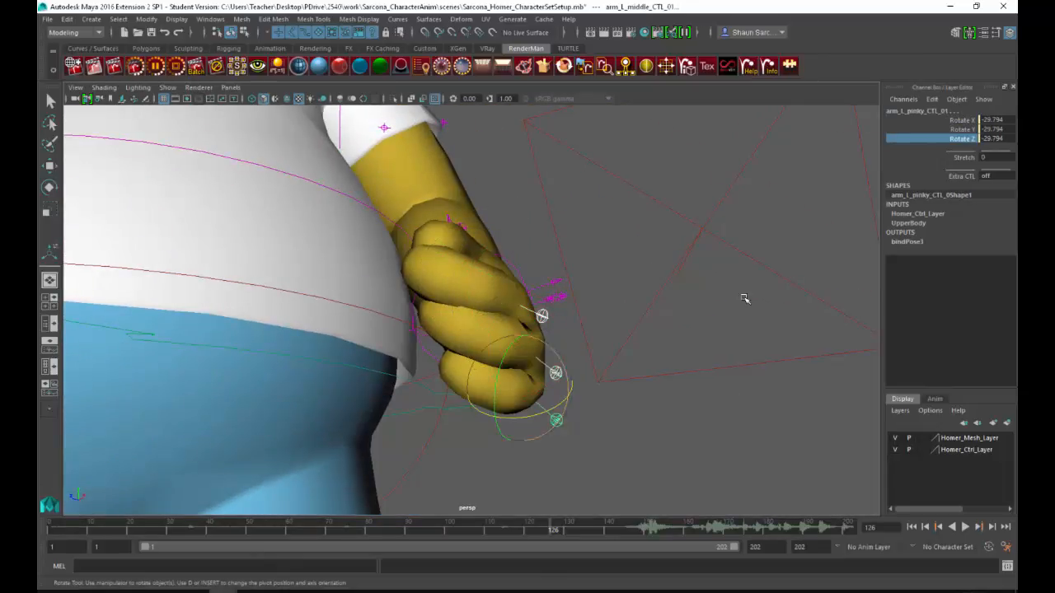
{"action": "left_click", "coordinate": [956, 119]}
{"action": "middle_click_drag", "start_coordinate": [742, 228], "coordinate": [653, 243]}
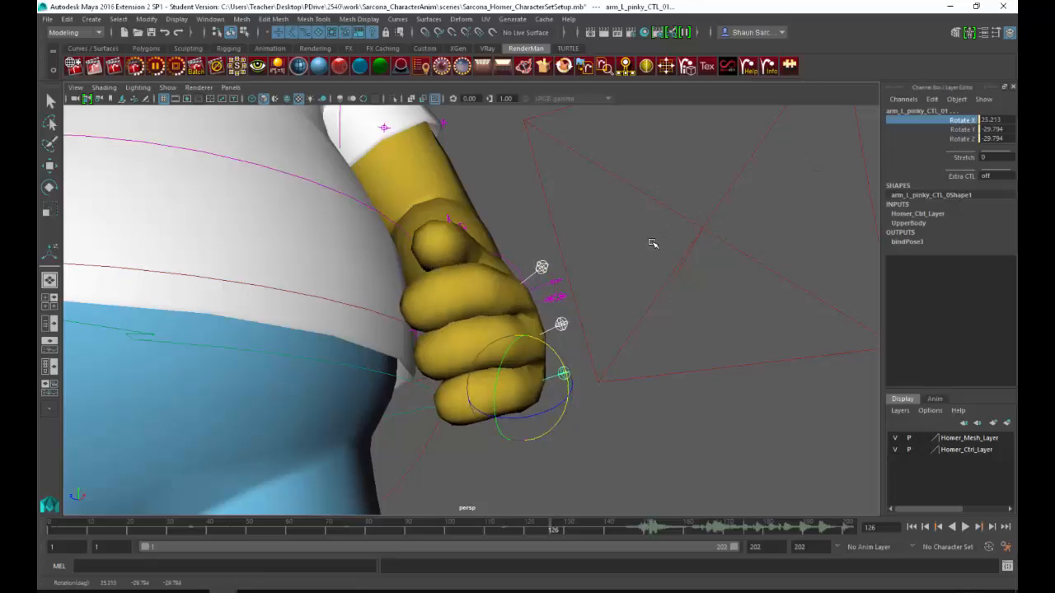
{"action": "left_click_drag", "start_coordinate": [718, 304], "coordinate": [742, 305], "text": "alt"}
{"action": "left_click", "coordinate": [957, 139]}
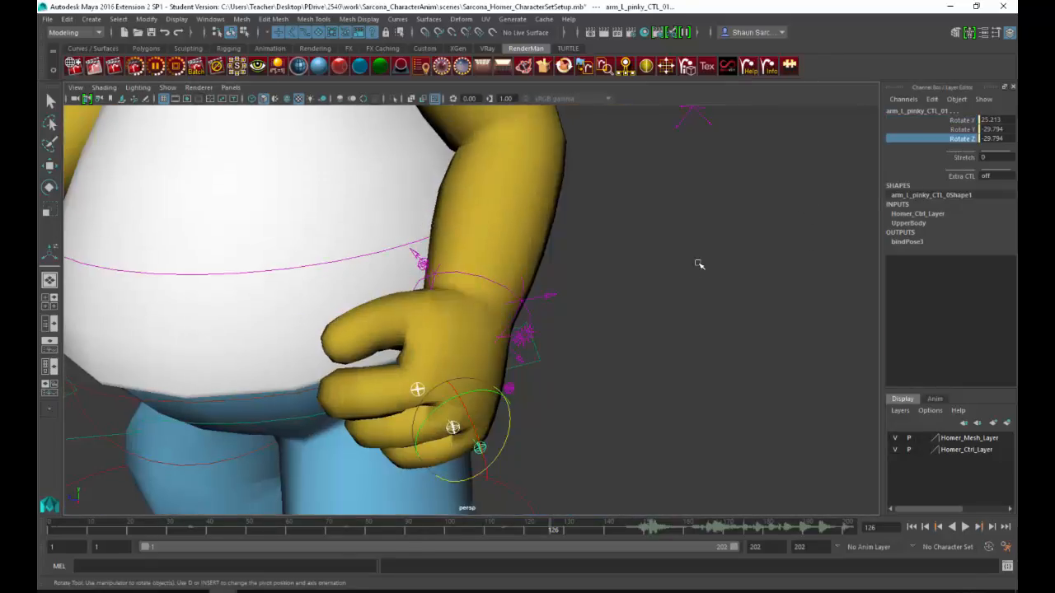
{"action": "middle_click_drag", "start_coordinate": [699, 265], "coordinate": [754, 309]}
{"action": "left_click_drag", "start_coordinate": [754, 308], "coordinate": [678, 317], "text": "alt"}
{"action": "left_click", "coordinate": [782, 149]}
Step: Examine Homer's fists and overall stance from the front, side and back, relative to the punching bag
{"action": "right_click_drag", "start_coordinate": [702, 222], "coordinate": [549, 247], "text": "alt"}
{"action": "left_click_drag", "start_coordinate": [549, 248], "coordinate": [615, 258], "text": "alt"}
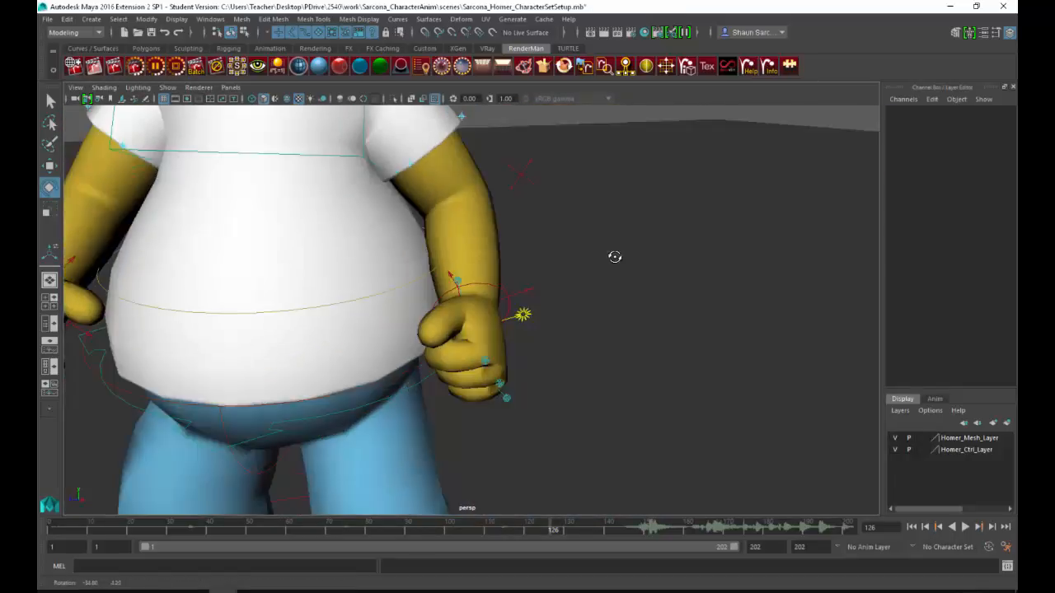
{"action": "right_click_drag", "start_coordinate": [615, 257], "coordinate": [516, 258], "text": "alt"}
{"action": "middle_click_drag", "start_coordinate": [516, 257], "coordinate": [604, 276], "text": "alt"}
{"action": "left_click_drag", "start_coordinate": [461, 302], "coordinate": [293, 271], "text": "alt"}
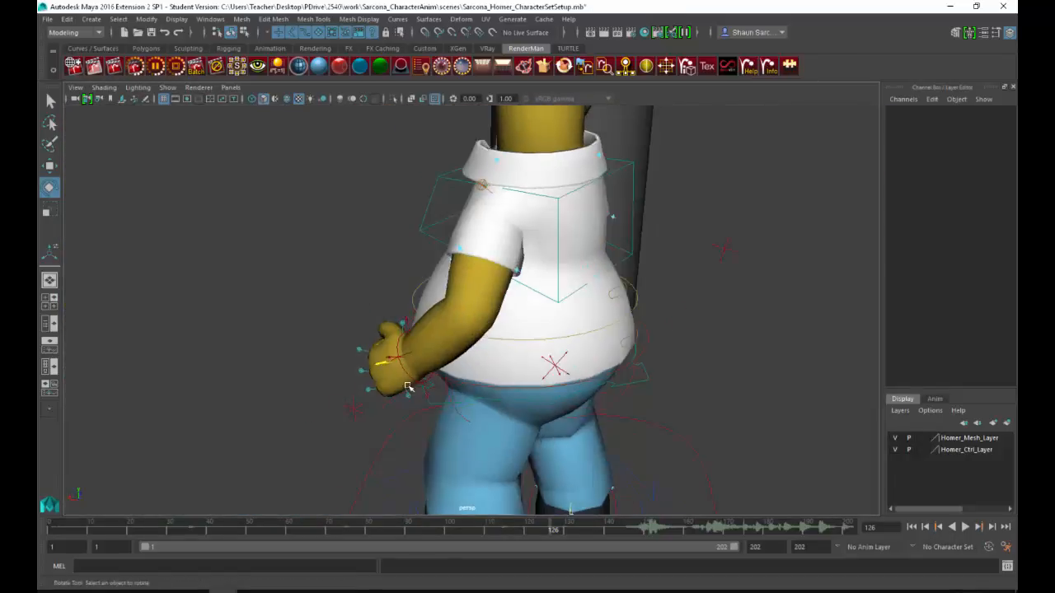
{"action": "left_click_drag", "start_coordinate": [407, 385], "coordinate": [487, 254], "text": "alt"}
{"action": "right_click_drag", "start_coordinate": [481, 283], "coordinate": [428, 295], "text": "alt"}
{"action": "middle_click_drag", "start_coordinate": [429, 295], "coordinate": [383, 266], "text": "alt"}
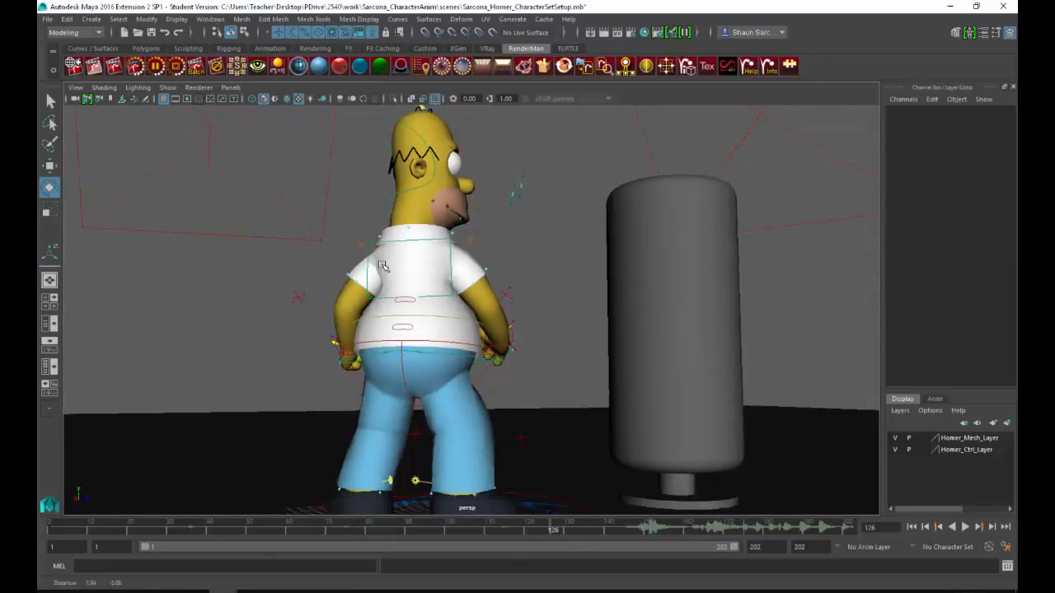
{"action": "left_click_drag", "start_coordinate": [382, 265], "coordinate": [429, 325], "text": "alt"}
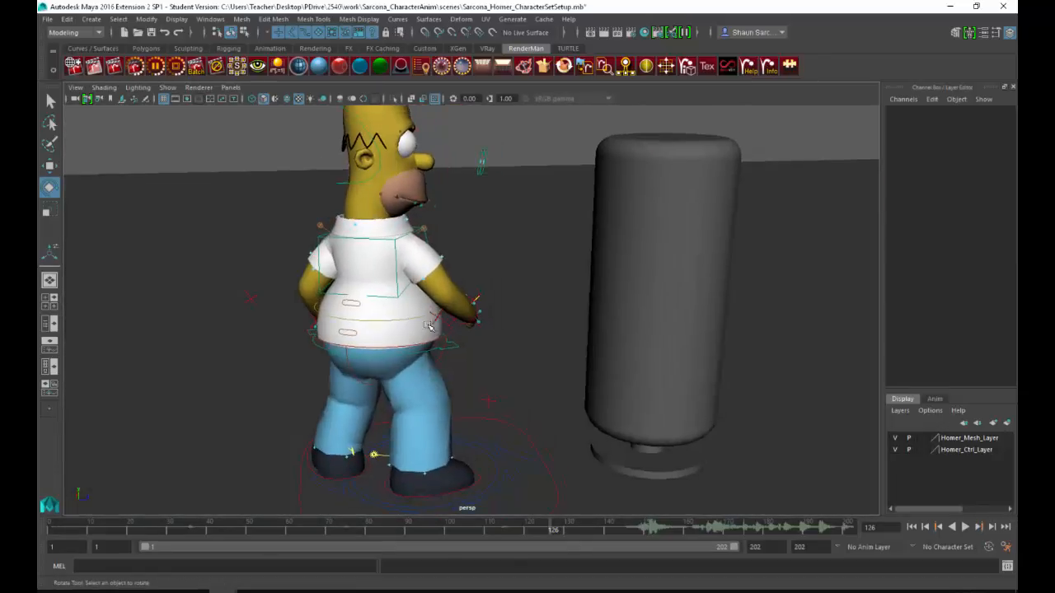
Step: Lower Homer's root control slightly to bend the knees, with Translate X -0.033, Y -1.012 and Z -4.551
{"action": "left_click", "coordinate": [456, 345]}
{"action": "key", "text": "w"}
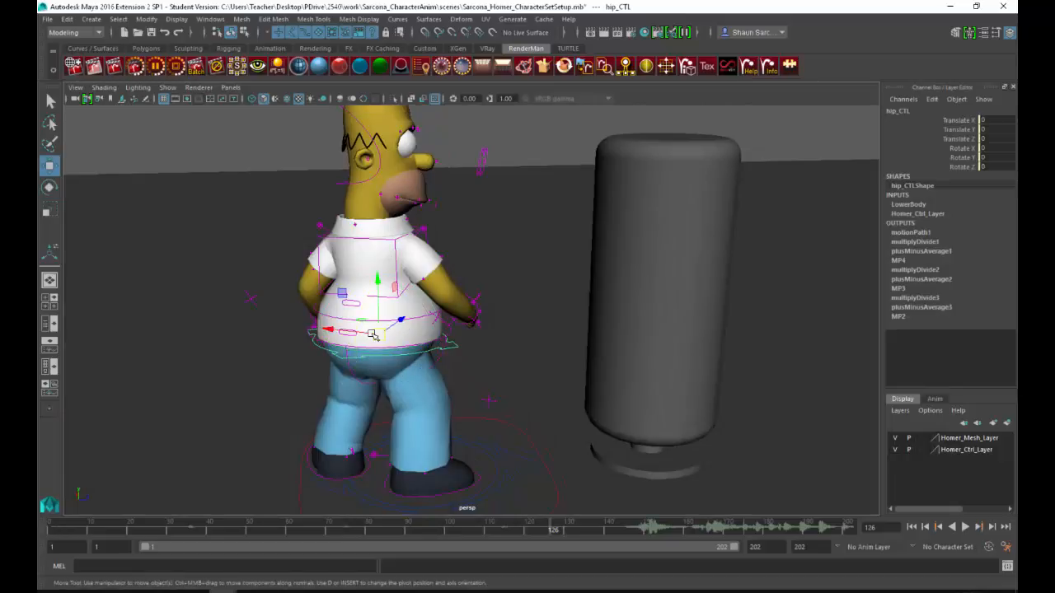
{"action": "mouse_move", "coordinate": [367, 338]}
{"action": "left_mouse_down"}
{"action": "mouse_move", "coordinate": [404, 331]}
{"action": "mouse_move", "coordinate": [378, 342]}
{"action": "left_mouse_up"}
{"action": "left_click", "coordinate": [446, 335]}
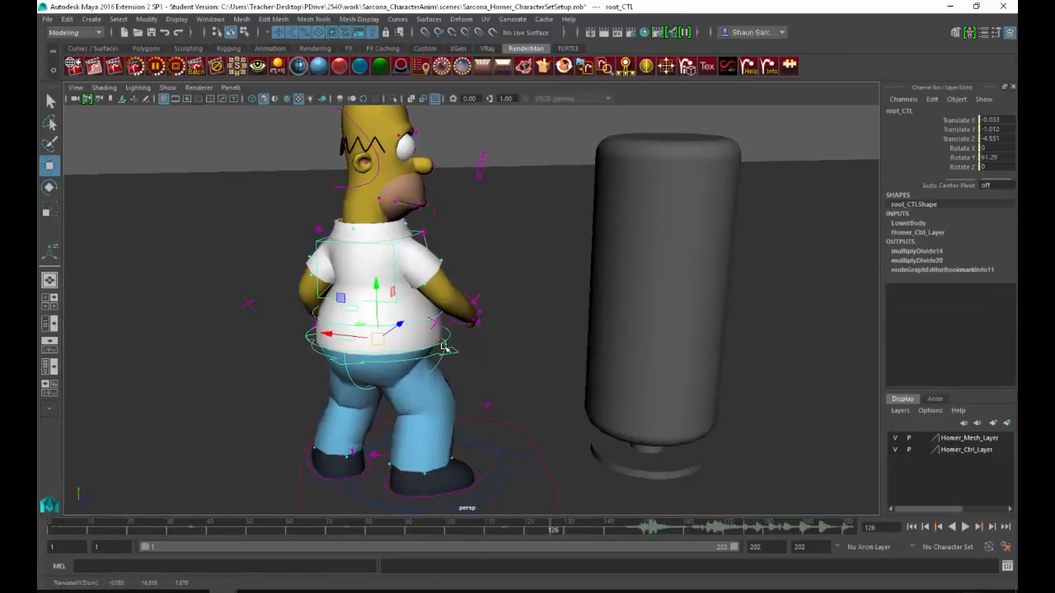
{"action": "left_click_drag", "start_coordinate": [492, 350], "coordinate": [520, 246], "text": "alt"}
{"action": "left_click", "coordinate": [520, 247]}
{"action": "middle_click_drag", "start_coordinate": [520, 247], "coordinate": [459, 251], "text": "alt"}
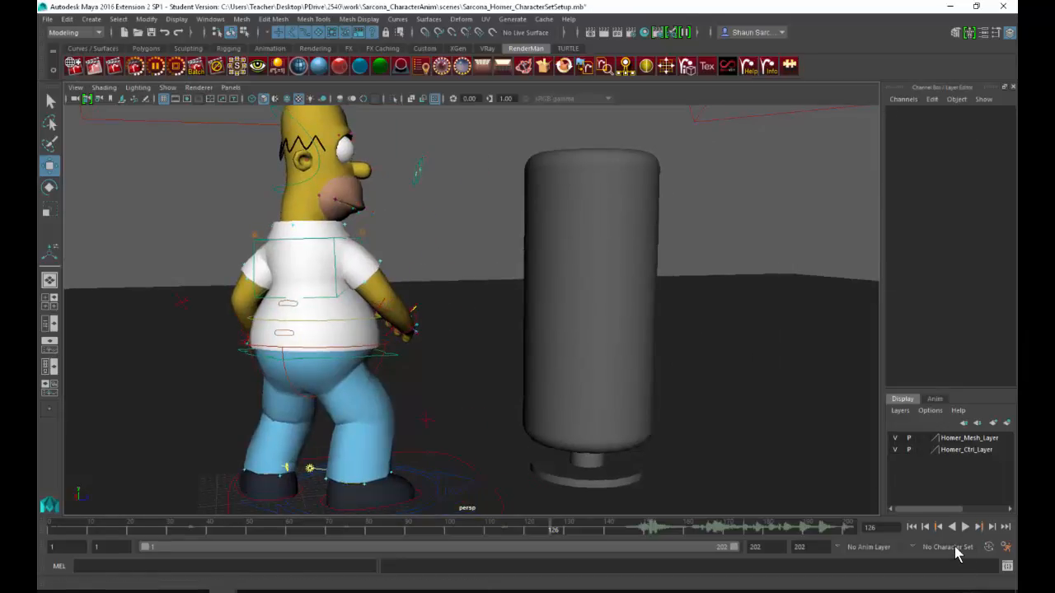
Step: Make the full Homer character set the current one for keyframing
{"action": "left_click", "coordinate": [946, 547]}
{"action": "mouse_move", "coordinate": [940, 526]}
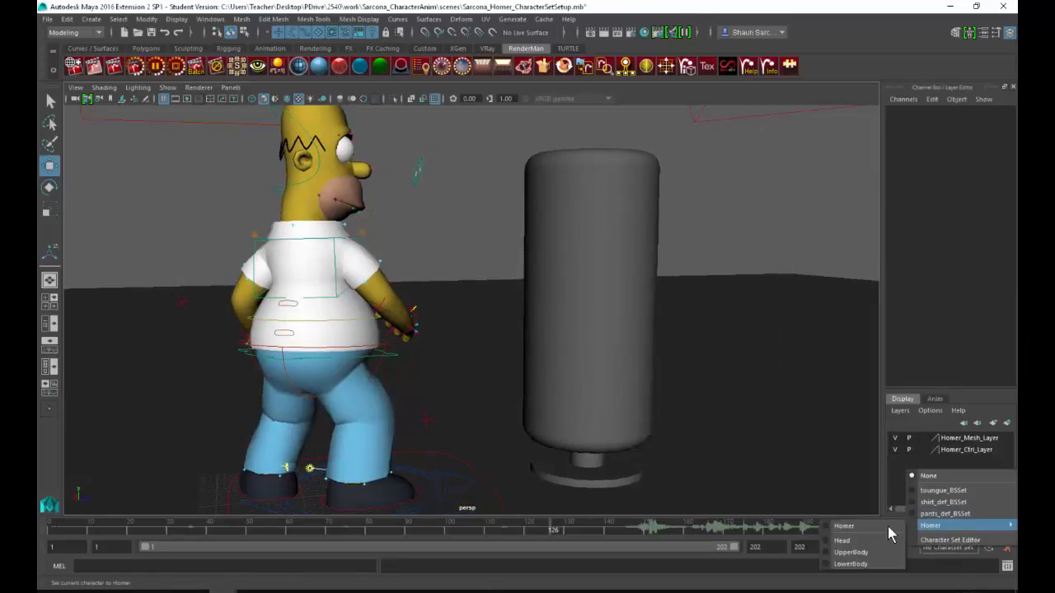
{"action": "left_click", "coordinate": [846, 528]}
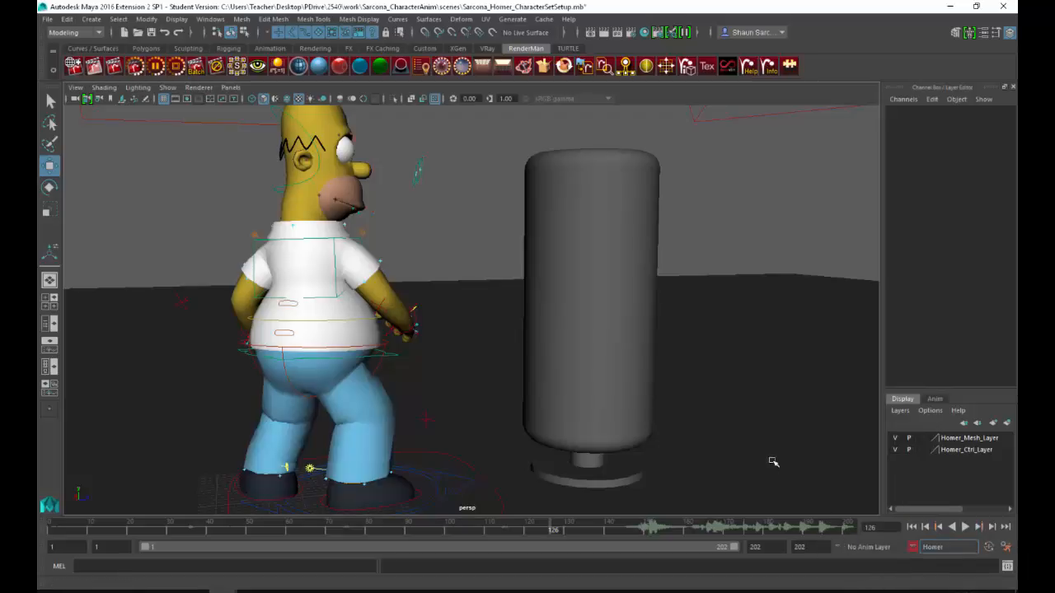
Step: Check the reference video's starting frame number, and key the Homer character set's pose at frame 22 in Maya
{"action": "left_click_drag", "start_coordinate": [501, 298], "coordinate": [497, 312], "text": "alt"}
{"action": "left_click", "coordinate": [308, 591]}
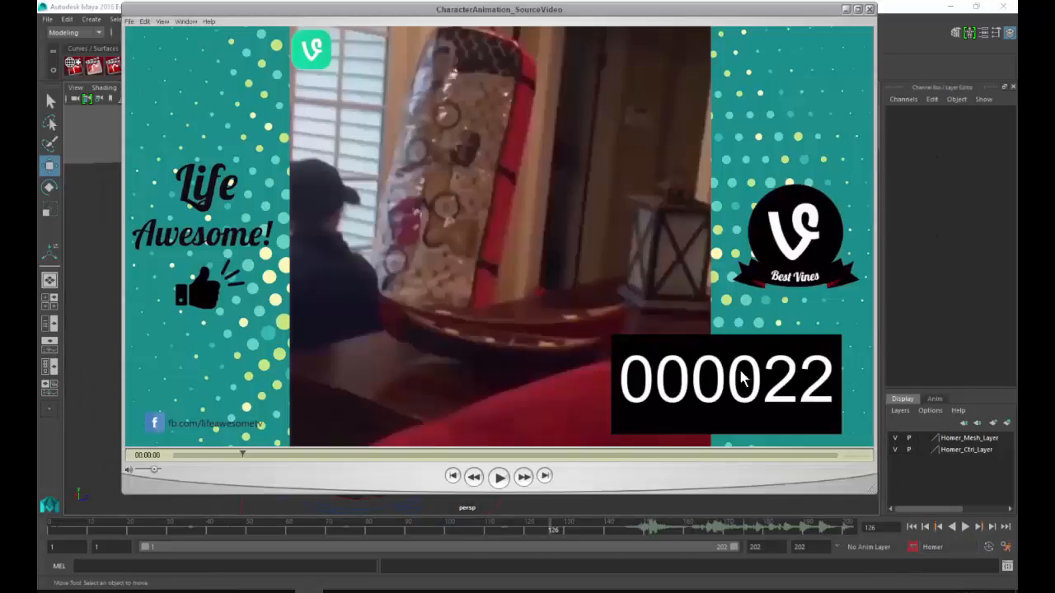
{"action": "left_click", "coordinate": [301, 499]}
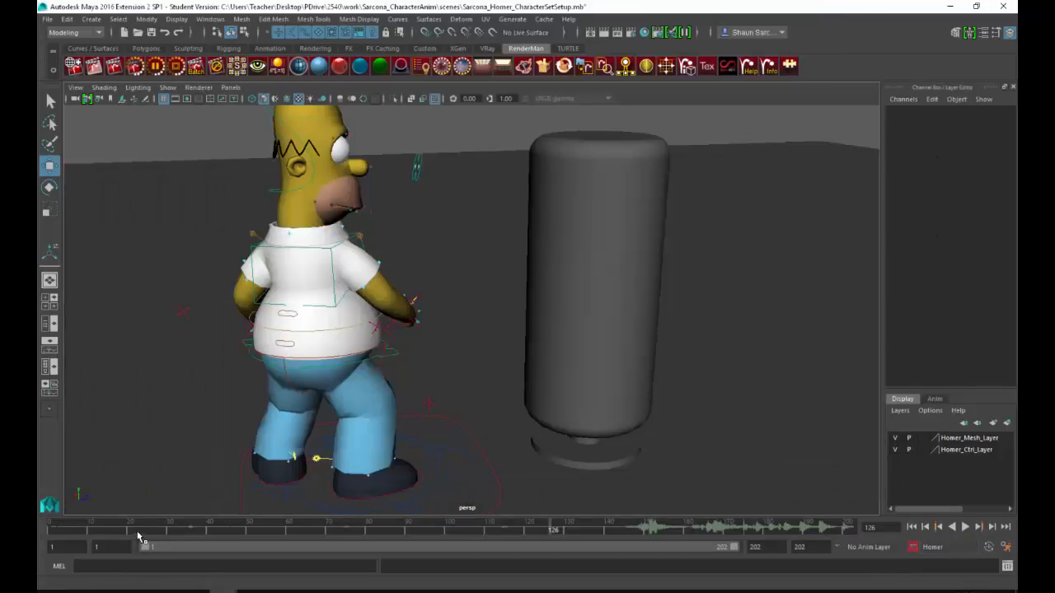
{"action": "key", "text": "s"}
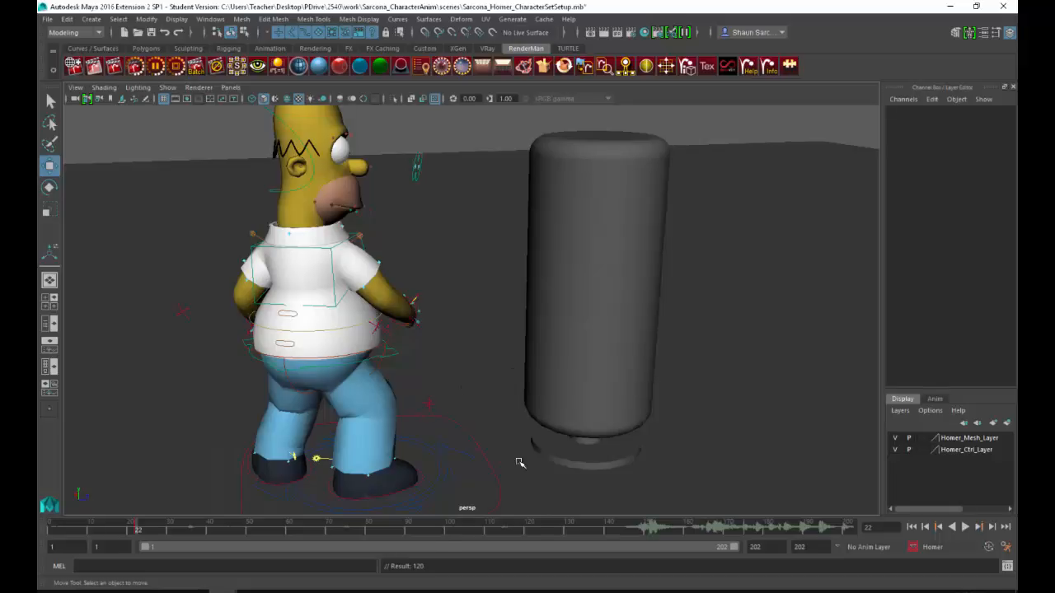
{"action": "left_click_drag", "start_coordinate": [436, 567], "coordinate": [326, 567]}
Step: Switch to the reference video and step forward from frame 22 past frame 38 to examine the first punch
{"action": "key", "text": "alt+Tab"}
{"action": "key", "text": "Right"}
{"action": "key", "text": "Right"}
{"action": "key", "text": "Right"}
{"action": "key", "text": "Right"}
{"action": "key", "text": "Right"}
{"action": "key", "text": "Right"}
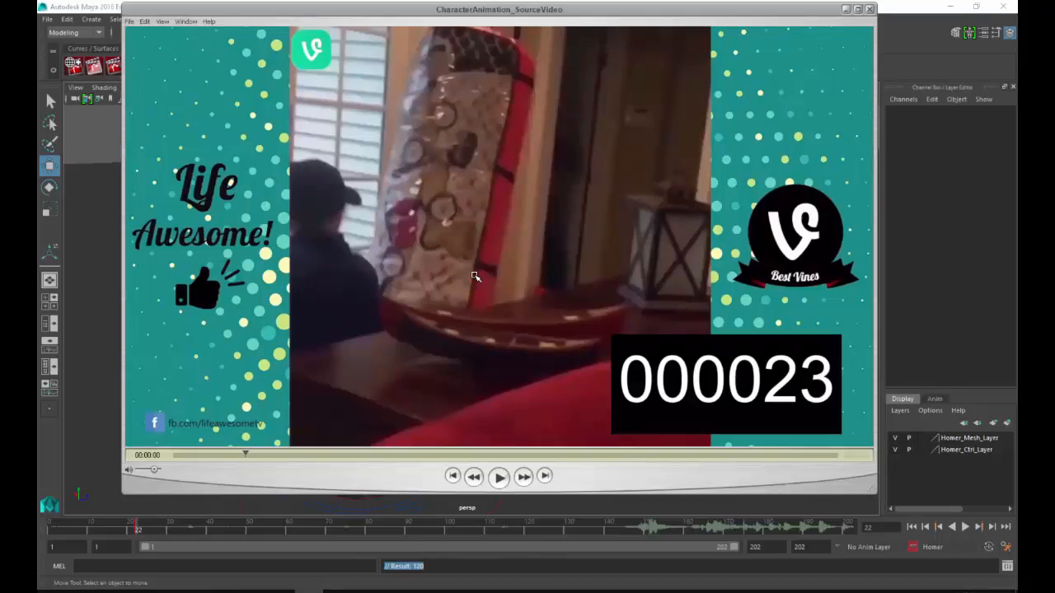
{"action": "key", "text": "Right"}
{"action": "key", "text": "Right"}
{"action": "key", "text": "Right"}
{"action": "key", "text": "Right"}
{"action": "key", "text": "Right"}
{"action": "key", "text": "Right"}
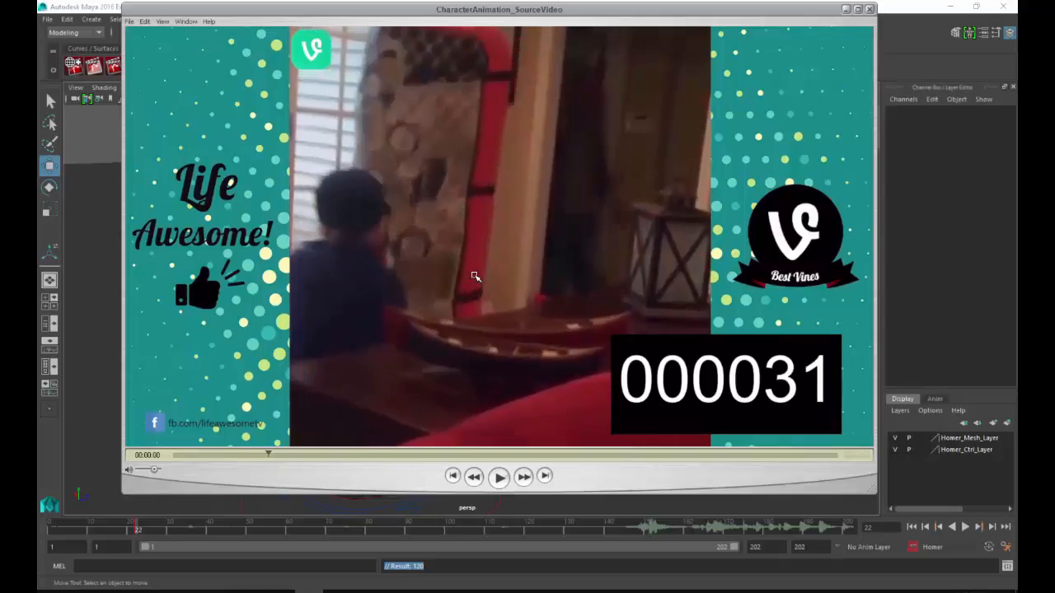
{"action": "key", "text": "Right"}
{"action": "key", "text": "Right"}
{"action": "key", "text": "Right"}
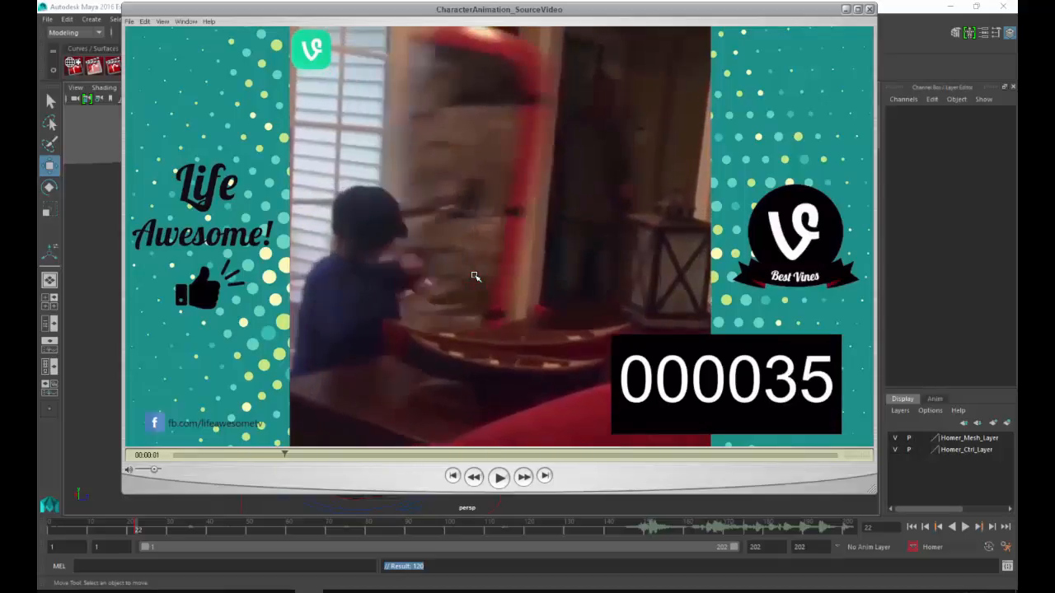
{"action": "key", "text": "Right"}
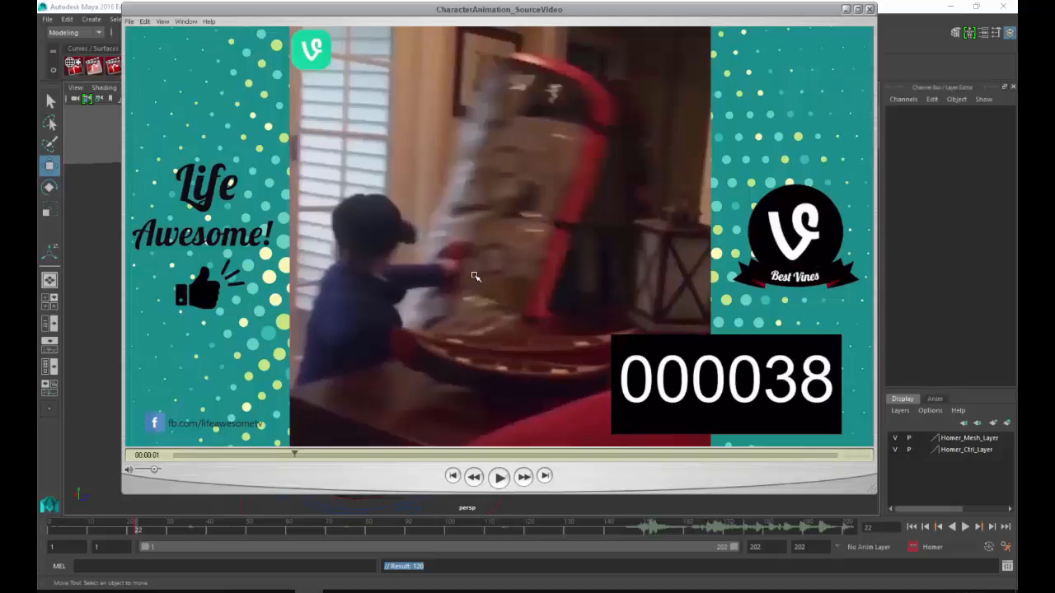
{"action": "key", "text": "Right"}
Step: Compare reference frames 35 to 38 to find where the punching arm reaches full extension, ending on frame 38
{"action": "key", "text": "Left"}
{"action": "key", "text": "Left"}
{"action": "key", "text": "Left"}
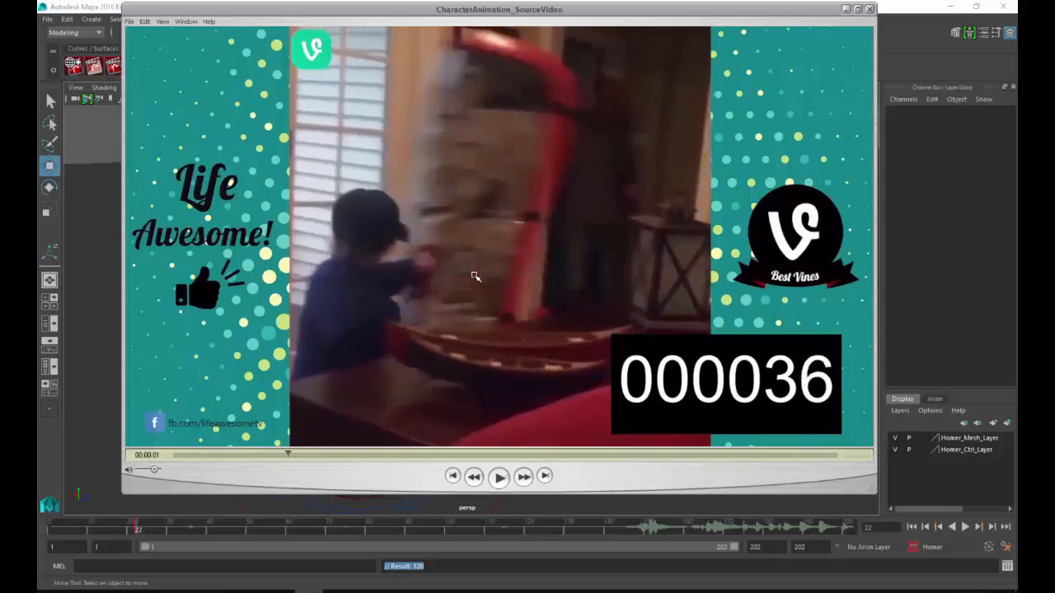
{"action": "key", "text": "Right"}
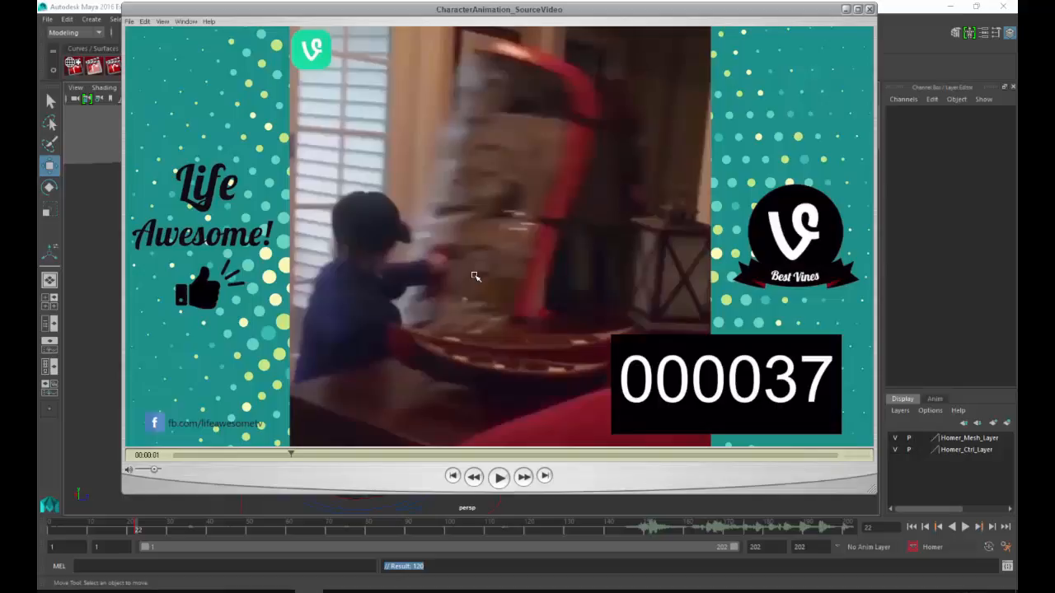
{"action": "key", "text": "Left"}
{"action": "key", "text": "Left"}
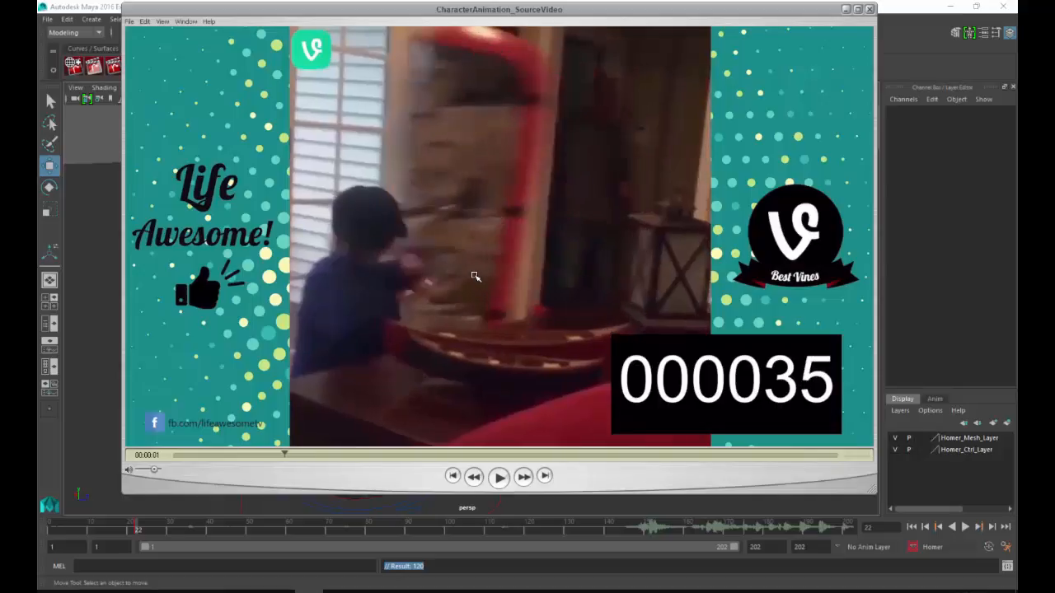
{"action": "key", "text": "Right"}
{"action": "key", "text": "Right"}
{"action": "key", "text": "Left"}
{"action": "key", "text": "Left"}
{"action": "key", "text": "Right"}
{"action": "key", "text": "Right"}
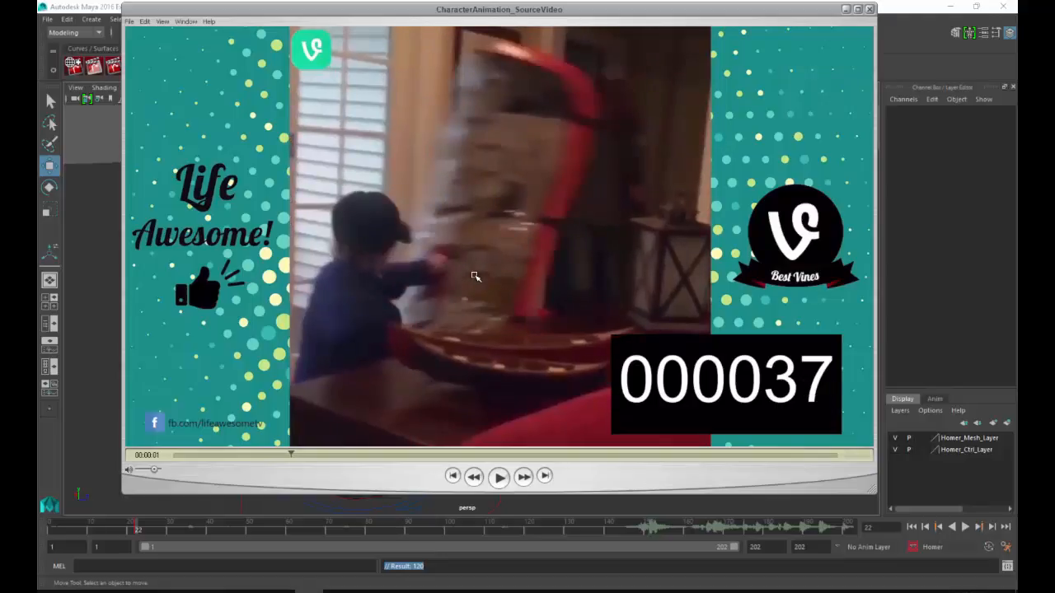
{"action": "key", "text": "Right"}
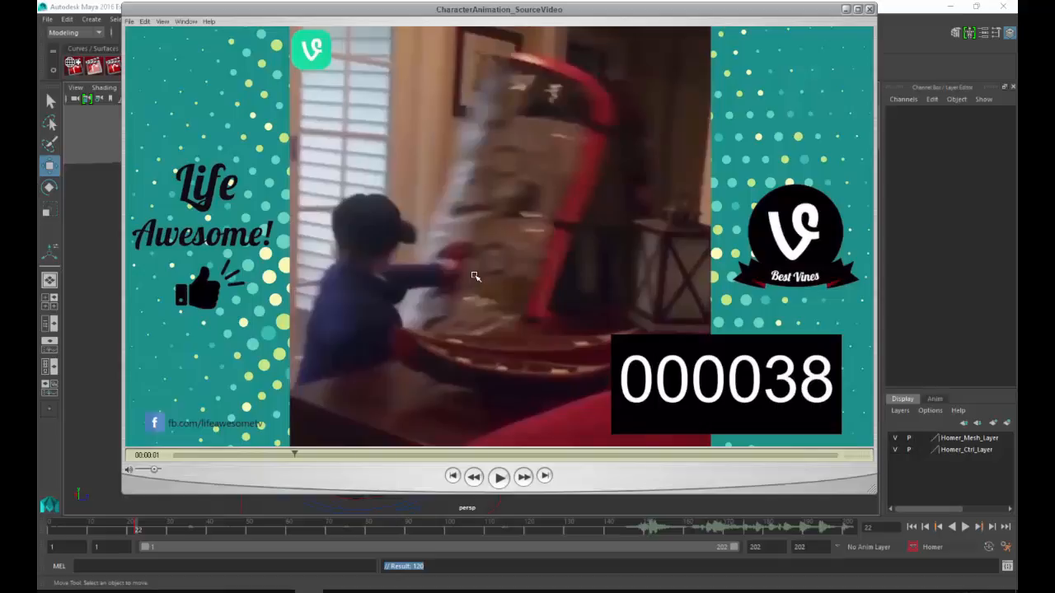
Step: Switch to Maya, set the current time to frame 38, and return to the reference video to check the punch pose
{"action": "key", "text": "alt+Tab"}
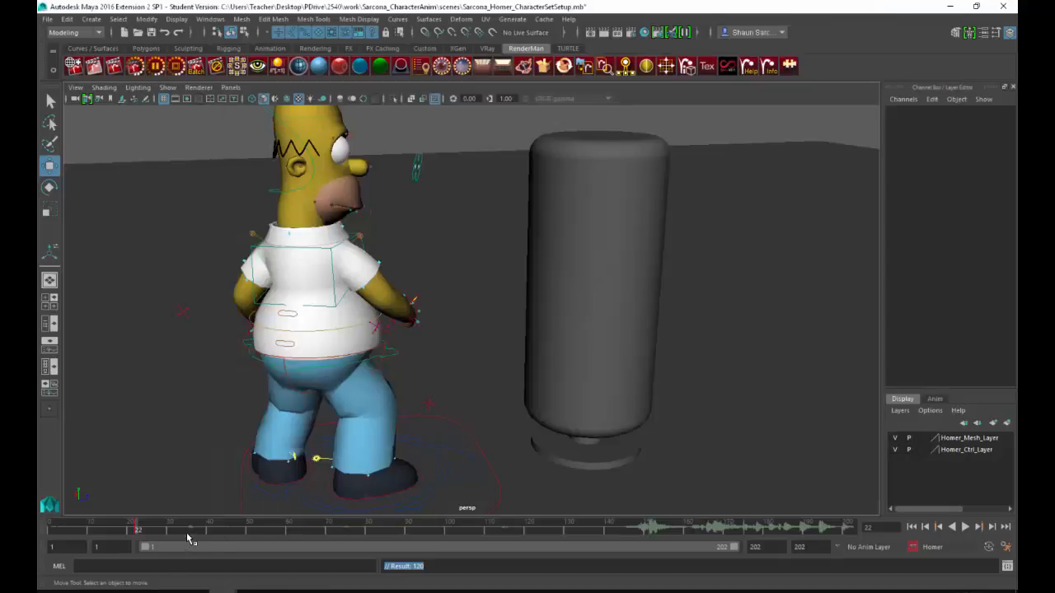
{"action": "left_click_drag", "start_coordinate": [186, 533], "coordinate": [201, 532]}
{"action": "key", "text": "alt+Tab"}
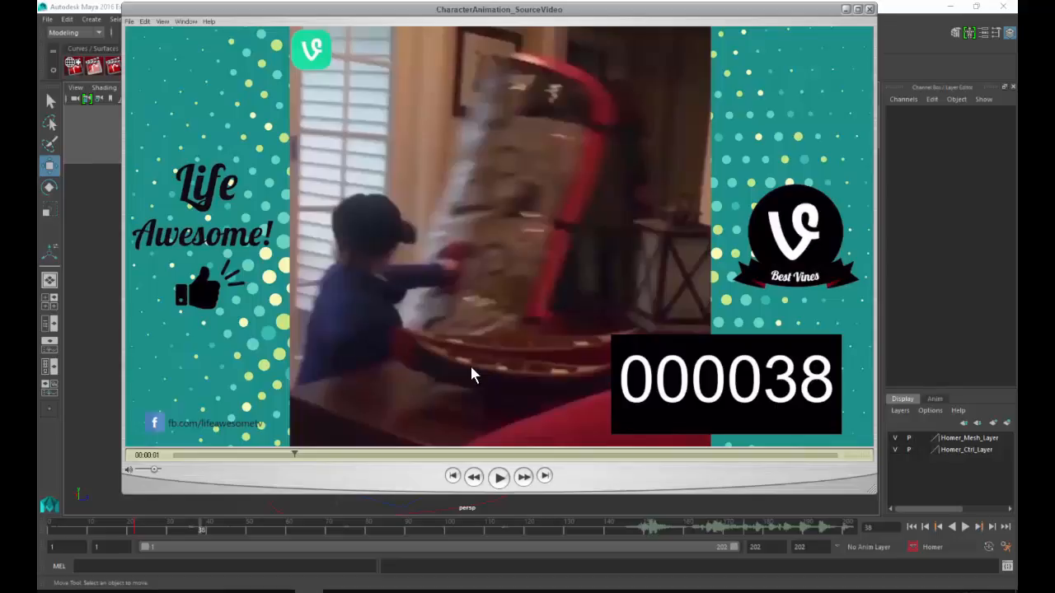
Step: Switch to Maya and adjust the rotation of Homer's root control for the punch pose at frame 38
{"action": "key", "text": "alt+Tab"}
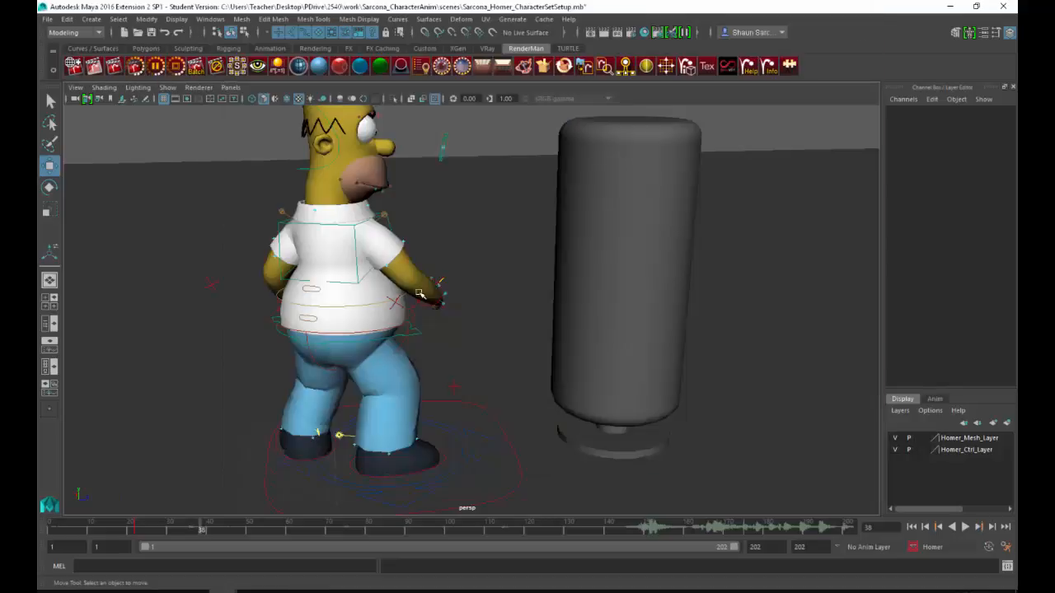
{"action": "left_click_drag", "start_coordinate": [276, 429], "coordinate": [409, 319], "text": "alt"}
{"action": "left_click", "coordinate": [472, 303]}
{"action": "key", "text": "e"}
{"action": "key", "text": "w"}
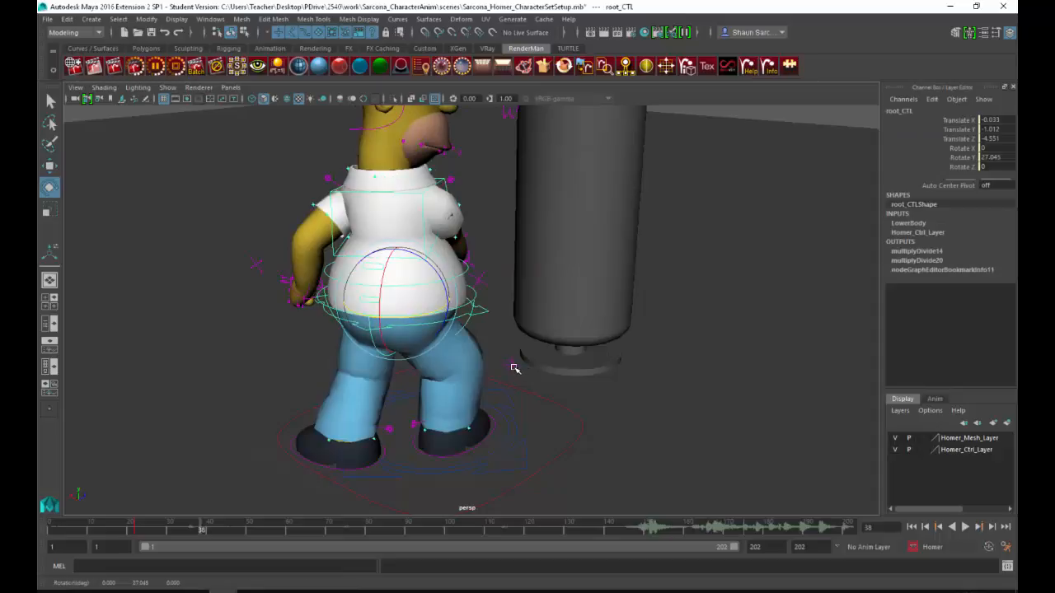
Step: Move Homer's left foot control back to about 3.65 in X and -3.74 in Z
{"action": "left_click", "coordinate": [511, 367]}
{"action": "left_click_drag", "start_coordinate": [514, 399], "coordinate": [566, 344], "text": "alt"}
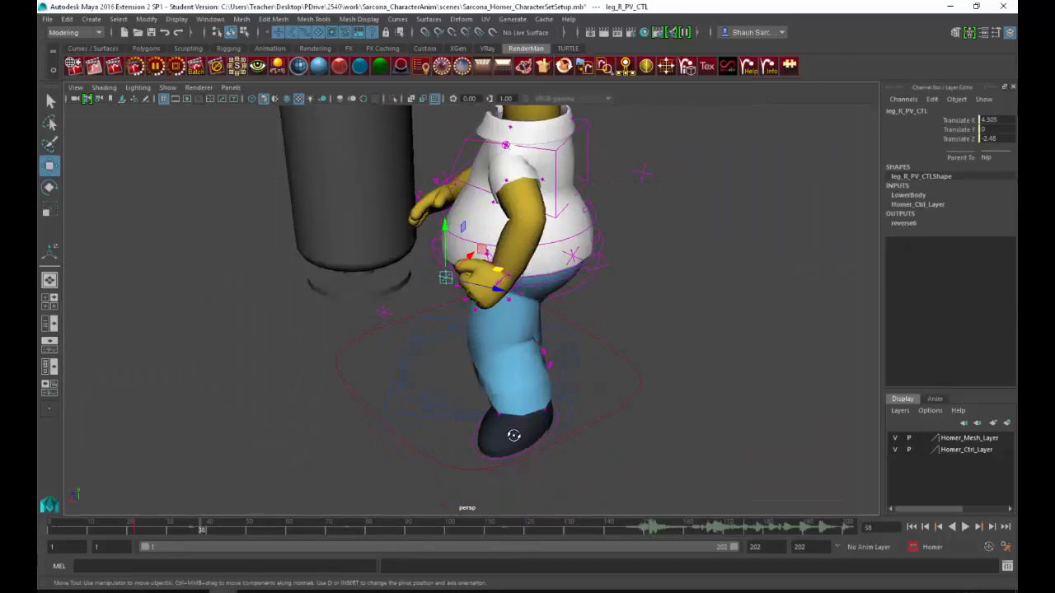
{"action": "left_click", "coordinate": [508, 434]}
{"action": "left_click_drag", "start_coordinate": [509, 433], "coordinate": [487, 369], "text": "alt"}
{"action": "key", "text": "e"}
{"action": "key", "text": "w"}
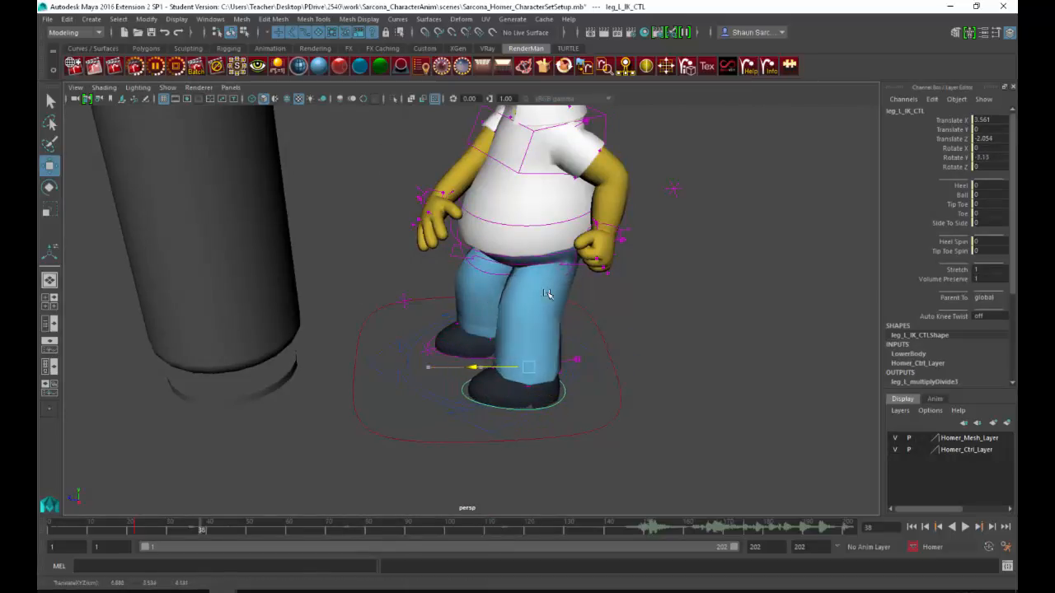
{"action": "middle_click_drag", "start_coordinate": [549, 292], "coordinate": [524, 356], "text": "alt"}
{"action": "left_click_drag", "start_coordinate": [525, 356], "coordinate": [444, 352], "text": "alt"}
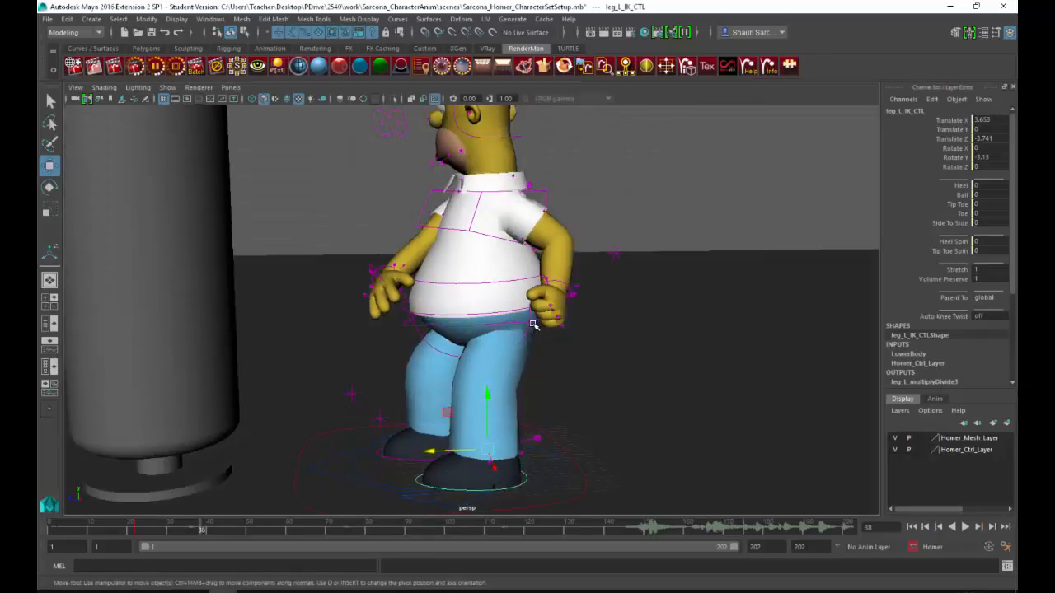
Step: Move Homer's root control so the body's weight shifts toward the punching bag
{"action": "left_click", "coordinate": [499, 320]}
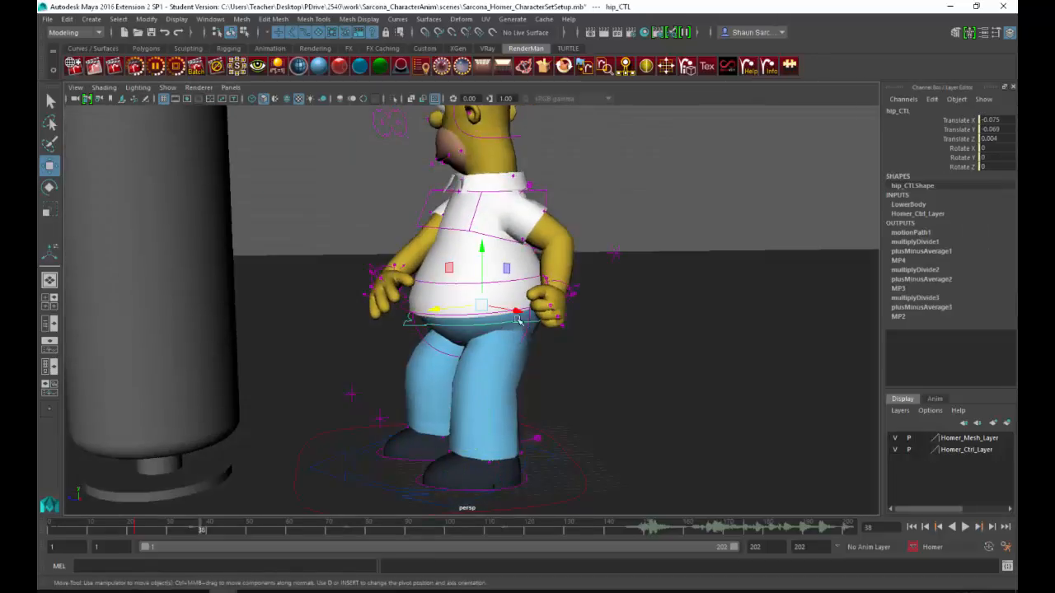
{"action": "left_click", "coordinate": [417, 314]}
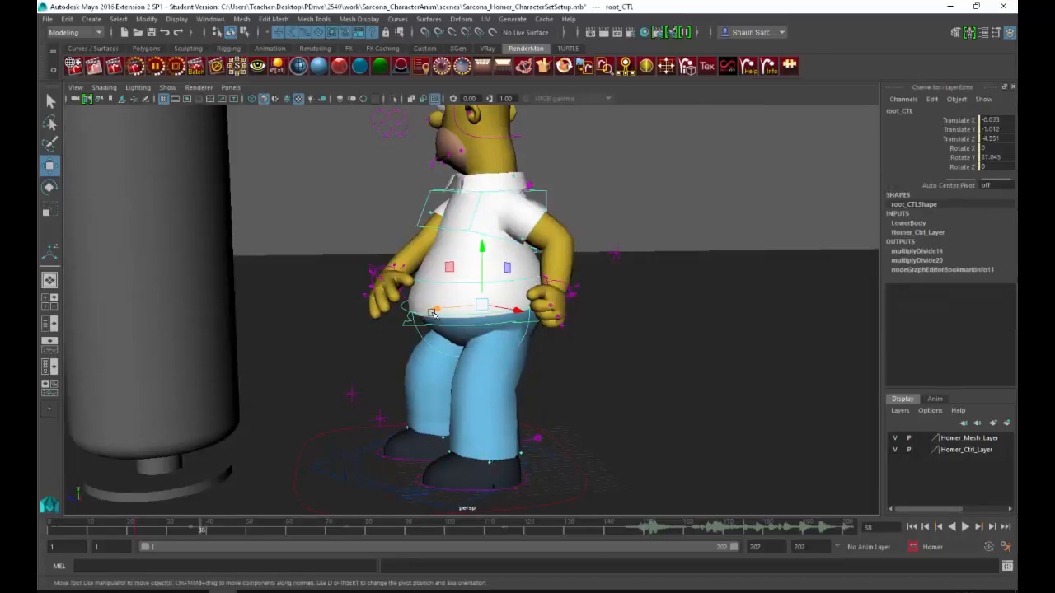
{"action": "left_click_drag", "start_coordinate": [429, 313], "coordinate": [560, 269]}
Step: Pull Homer's right hand back from the punching bag, placing its IK control at about -1.6, -3.5, 2.1
{"action": "left_click", "coordinate": [396, 272]}
{"action": "left_click_drag", "start_coordinate": [537, 277], "coordinate": [543, 278], "text": "alt"}
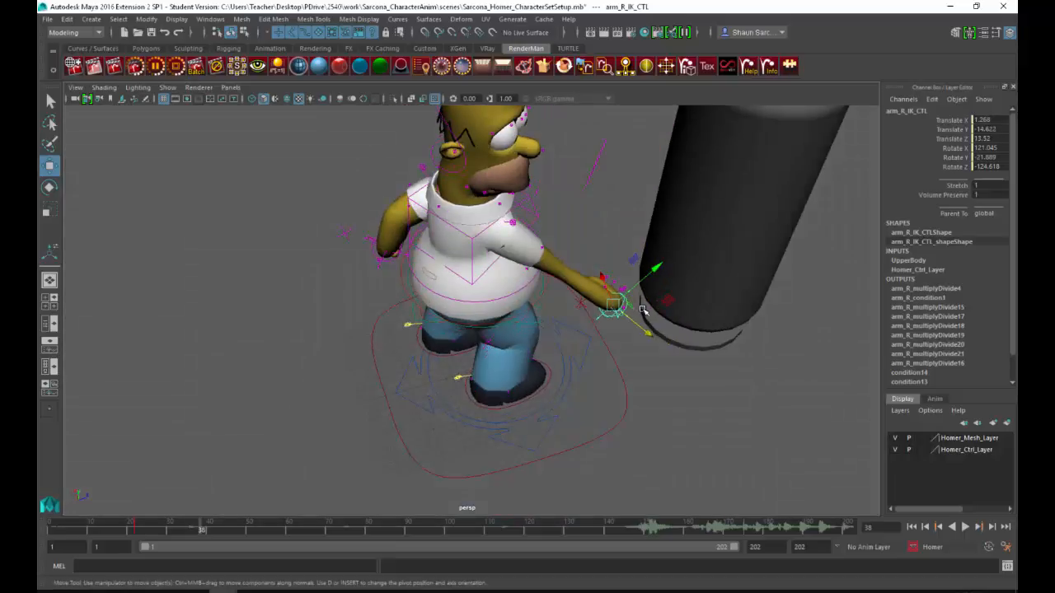
{"action": "left_click_drag", "start_coordinate": [611, 301], "coordinate": [544, 247]}
{"action": "left_click_drag", "start_coordinate": [544, 247], "coordinate": [569, 340], "text": "alt"}
{"action": "mouse_move", "coordinate": [569, 339]}
{"action": "left_mouse_down", "text": "alt"}
{"action": "mouse_move", "coordinate": [564, 297]}
{"action": "mouse_move", "coordinate": [540, 293]}
{"action": "mouse_move", "coordinate": [526, 268]}
{"action": "mouse_move", "coordinate": [555, 247]}
{"action": "mouse_move", "coordinate": [561, 277]}
{"action": "mouse_move", "coordinate": [533, 315]}
{"action": "mouse_move", "coordinate": [551, 332]}
{"action": "left_mouse_up", "text": "alt"}
{"action": "key", "text": "e"}
{"action": "key", "text": "w"}
{"action": "left_click_drag", "start_coordinate": [563, 280], "coordinate": [561, 239], "text": "alt"}
Step: Rotate Homer's head toward the punching bag to about 24.6, -34.6, -11.1 degrees
{"action": "left_click", "coordinate": [395, 132]}
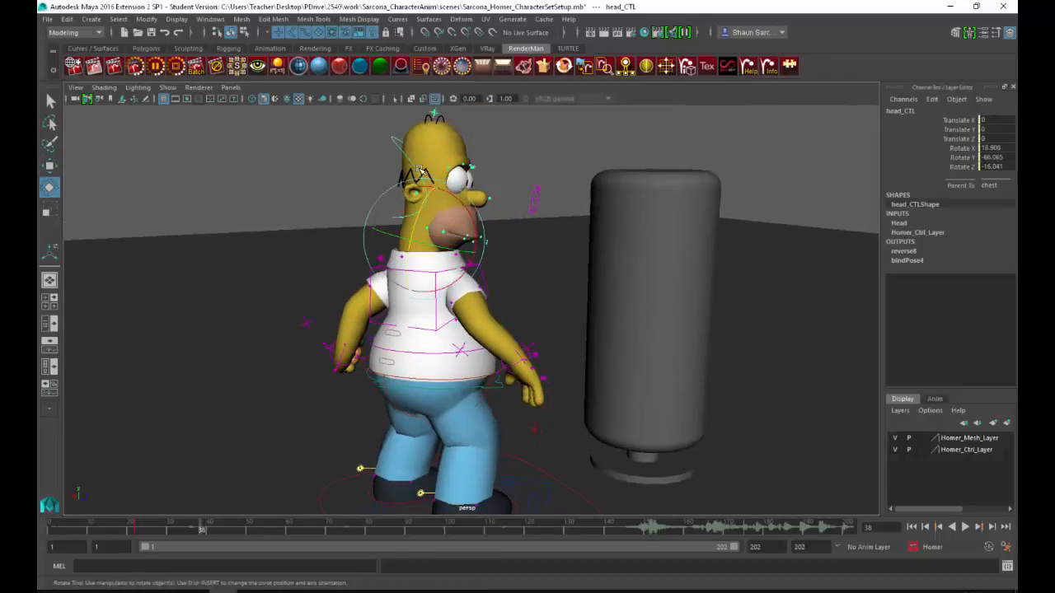
{"action": "key", "text": "e"}
{"action": "left_click_drag", "start_coordinate": [419, 229], "coordinate": [504, 257]}
{"action": "left_click_drag", "start_coordinate": [505, 257], "coordinate": [526, 241], "text": "alt"}
{"action": "mouse_move", "coordinate": [456, 252]}
{"action": "left_mouse_down"}
{"action": "mouse_move", "coordinate": [465, 244]}
{"action": "mouse_move", "coordinate": [458, 260]}
{"action": "left_mouse_up"}
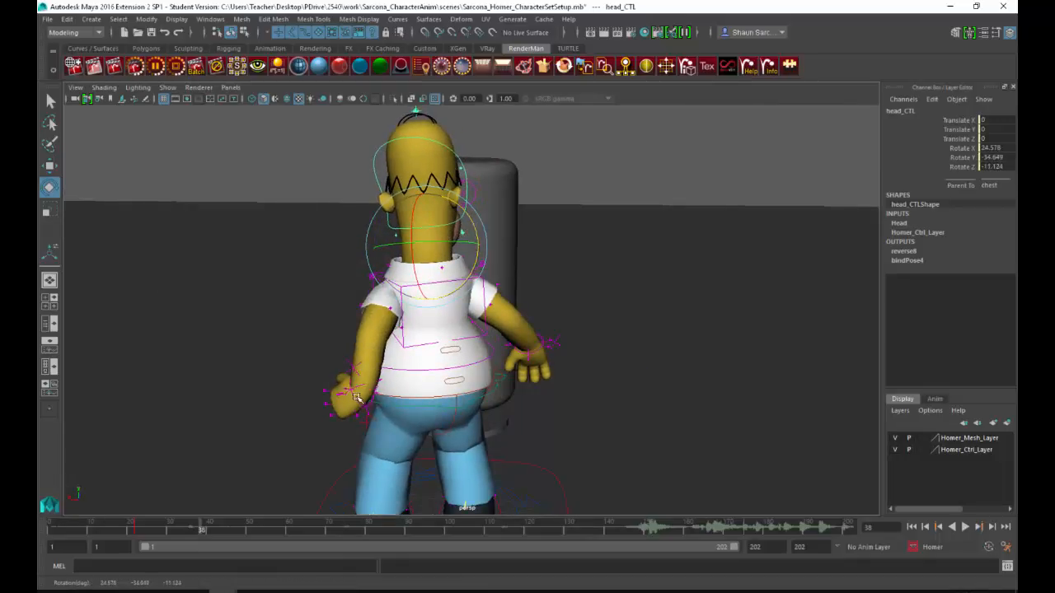
Step: Bring Homer's left hand forward to about -3.5, -1.6, 5.6 and rotate it to about -19.6, -58.4, -22.7 degrees
{"action": "left_click", "coordinate": [356, 398]}
{"action": "left_click_drag", "start_coordinate": [341, 401], "coordinate": [498, 385], "text": "alt"}
{"action": "key", "text": "w"}
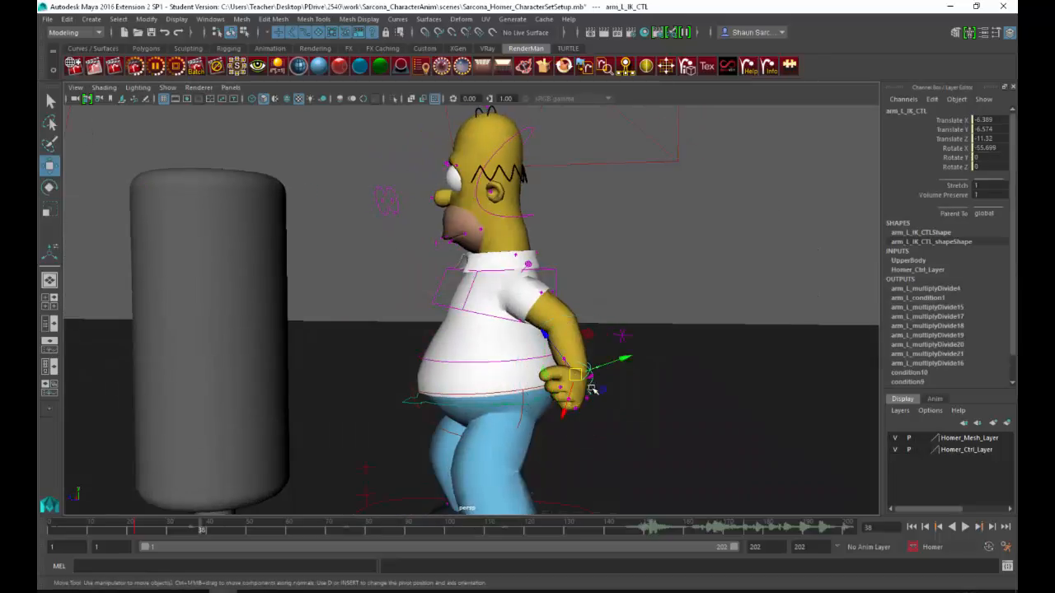
{"action": "left_click_drag", "start_coordinate": [577, 375], "coordinate": [532, 376]}
{"action": "key", "text": "e"}
{"action": "left_click_drag", "start_coordinate": [553, 440], "coordinate": [473, 391]}
{"action": "key", "text": "w"}
{"action": "left_click_drag", "start_coordinate": [410, 319], "coordinate": [555, 305]}
{"action": "key", "text": "e"}
{"action": "key", "text": "w"}
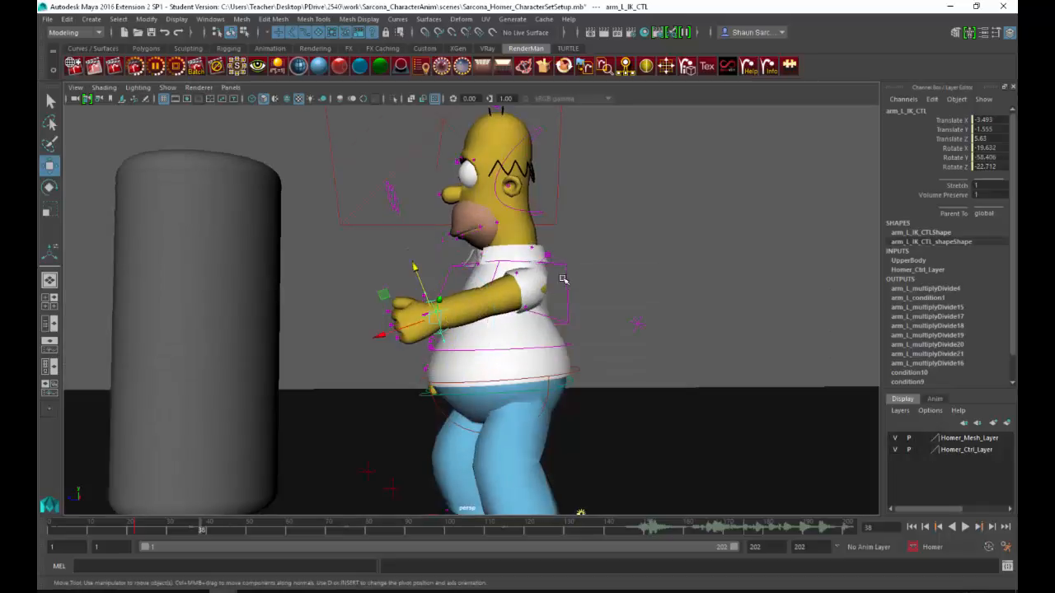
Step: Rotate Homer's chest to bring the left shoulder into the punch
{"action": "left_click", "coordinate": [559, 293]}
{"action": "key", "text": "e"}
{"action": "left_click_drag", "start_coordinate": [485, 307], "coordinate": [390, 308]}
Step: Extend Homer's left hand toward the punching bag, to about -7.9, -0.5, 12.9
{"action": "left_click", "coordinate": [432, 316]}
{"action": "key", "text": "w"}
{"action": "left_click_drag", "start_coordinate": [437, 340], "coordinate": [464, 405], "text": "alt"}
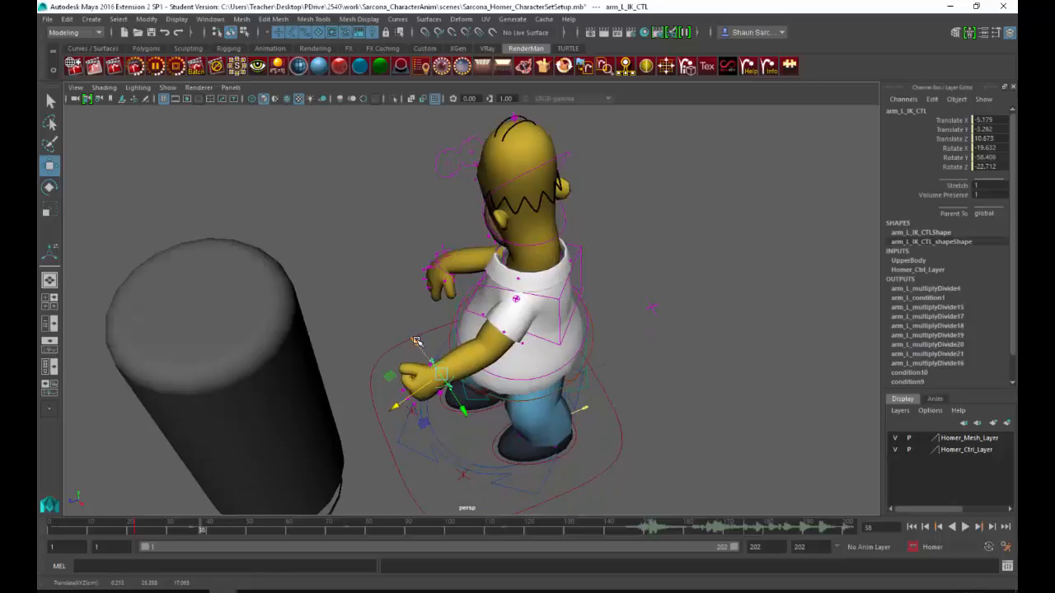
{"action": "left_click_drag", "start_coordinate": [416, 340], "coordinate": [385, 246]}
{"action": "middle_click_drag", "start_coordinate": [421, 271], "coordinate": [396, 254], "text": "alt"}
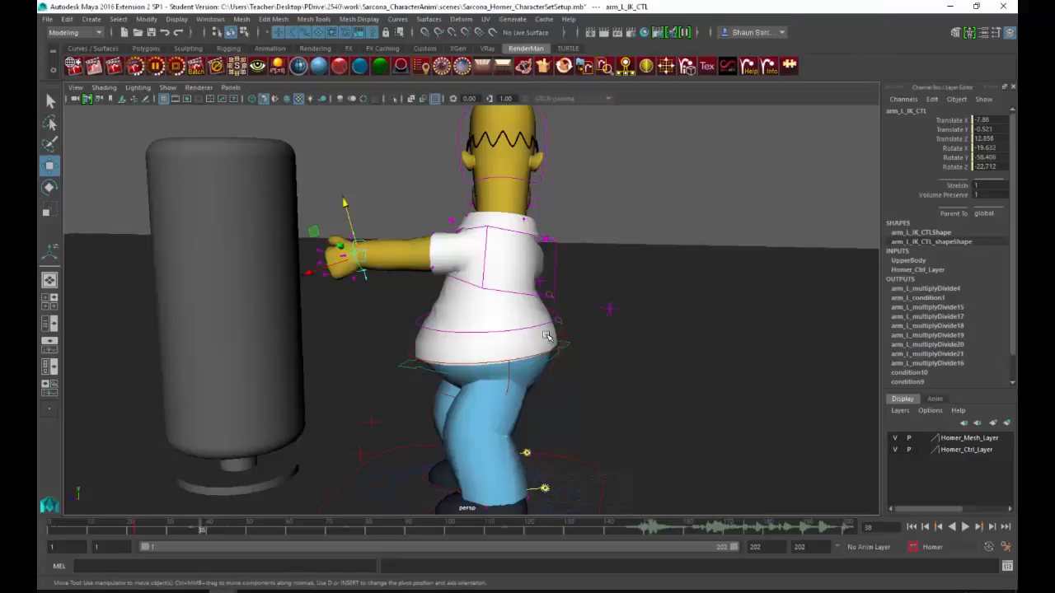
Step: Rotate Homer's root to about -25.5 degrees in Y and step the left foot forward to about 6 in Z
{"action": "left_click", "coordinate": [559, 343]}
{"action": "left_click_drag", "start_coordinate": [558, 388], "coordinate": [394, 396], "text": "alt"}
{"action": "left_click", "coordinate": [562, 365]}
{"action": "key", "text": "e"}
{"action": "left_click", "coordinate": [527, 430]}
{"action": "key", "text": "w"}
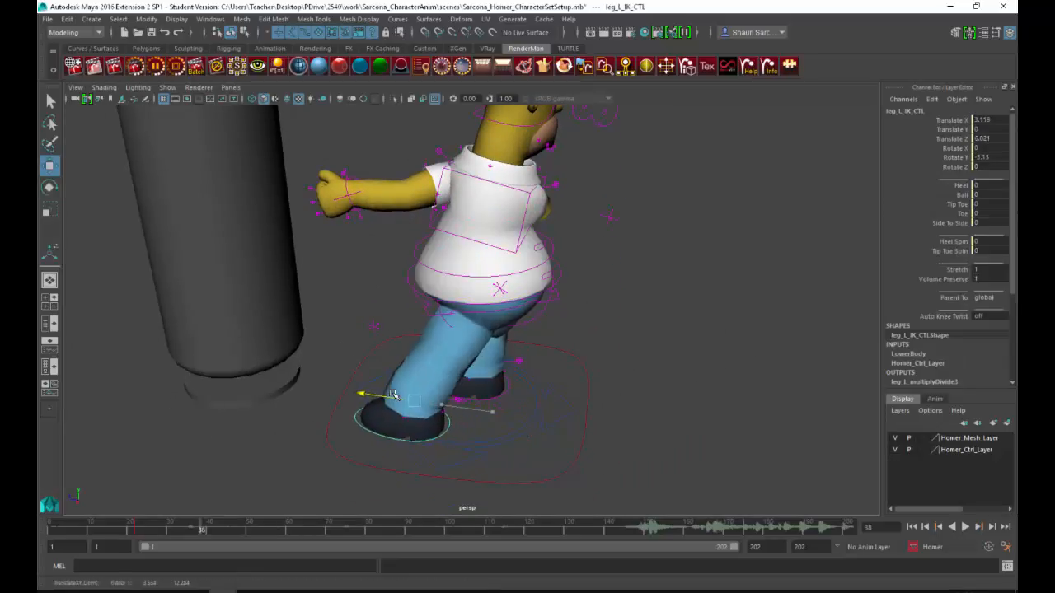
Step: Move Homer's root forward over the feet to about 0.92 in X and 5.15 in Z
{"action": "left_click", "coordinate": [525, 304]}
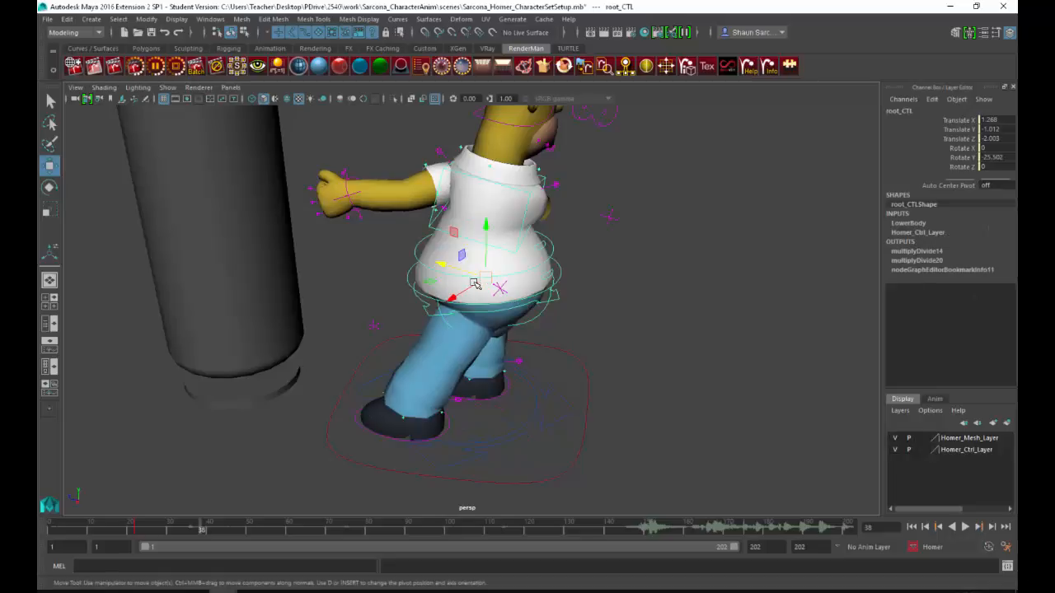
{"action": "left_click_drag", "start_coordinate": [455, 271], "coordinate": [401, 273]}
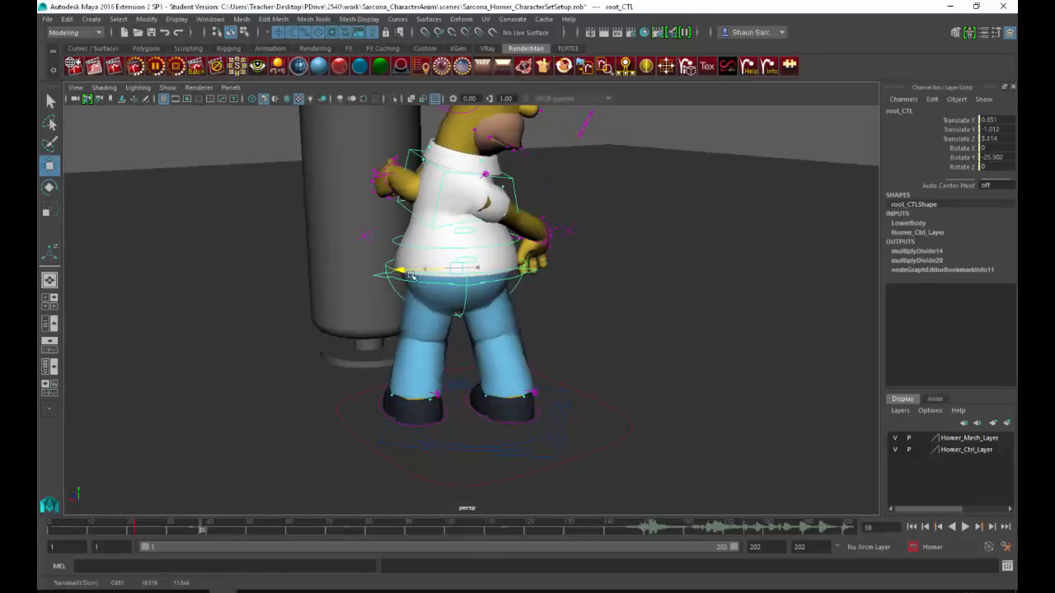
{"action": "middle_click_drag", "start_coordinate": [494, 259], "coordinate": [496, 319], "text": "alt"}
{"action": "middle_click_drag", "start_coordinate": [479, 210], "coordinate": [495, 265], "text": "alt"}
{"action": "left_click_drag", "start_coordinate": [494, 266], "coordinate": [558, 321], "text": "alt"}
{"action": "right_click_drag", "start_coordinate": [558, 321], "coordinate": [590, 325], "text": "alt"}
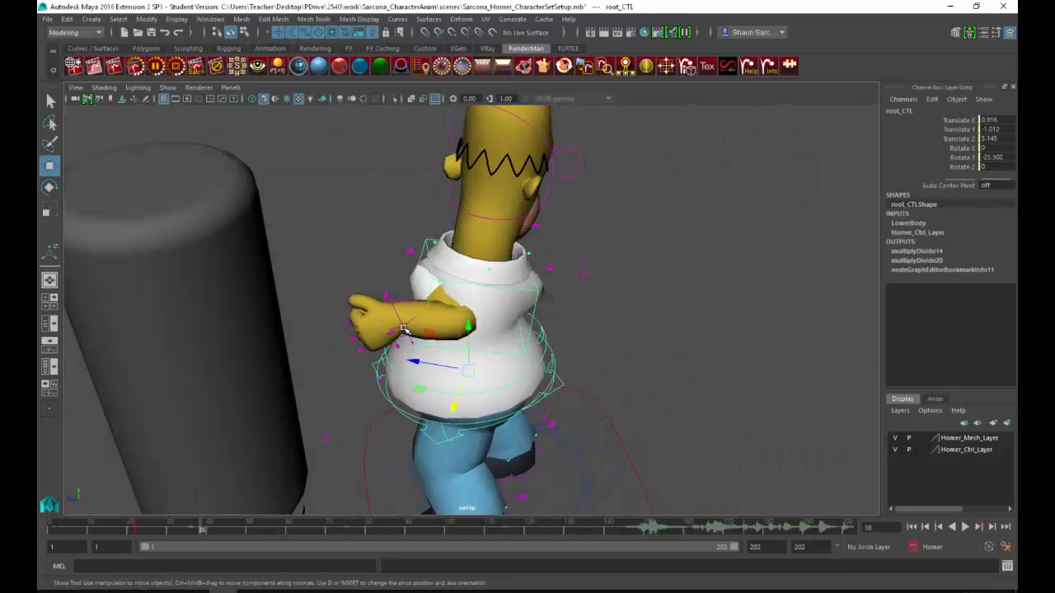
Step: Place Homer's left fist against the punching bag and rotate it to about 19.8, -78.5, 14.9 degrees
{"action": "left_click", "coordinate": [404, 329]}
{"action": "left_click_drag", "start_coordinate": [352, 343], "coordinate": [325, 310]}
{"action": "middle_click_drag", "start_coordinate": [325, 310], "coordinate": [351, 313], "text": "alt"}
{"action": "key", "text": "e"}
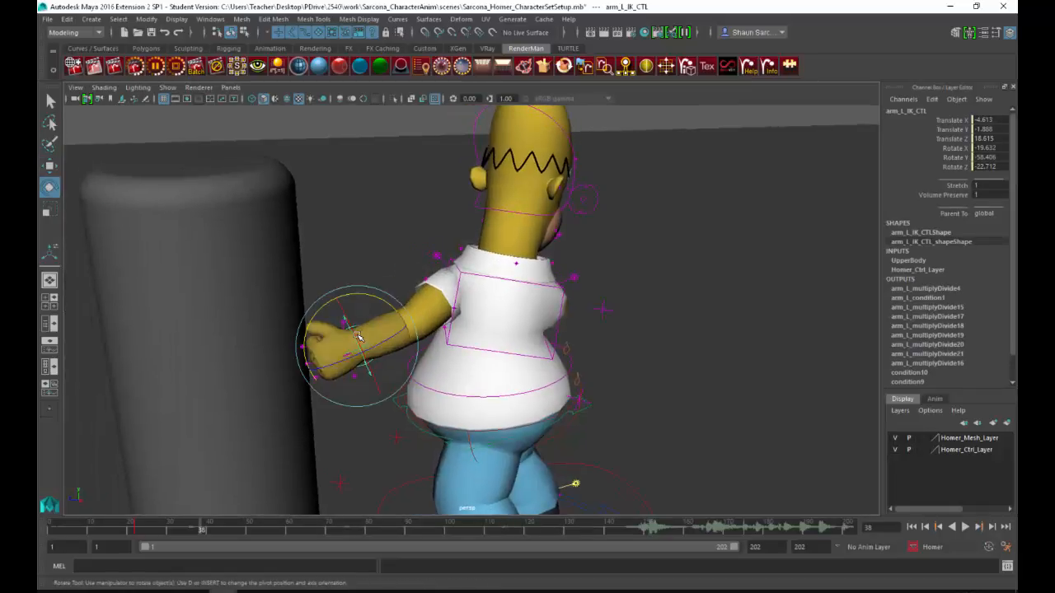
{"action": "left_click_drag", "start_coordinate": [360, 342], "coordinate": [369, 283]}
{"action": "key", "text": "w"}
{"action": "key", "text": "e"}
{"action": "key", "text": "w"}
{"action": "left_click_drag", "start_coordinate": [301, 314], "coordinate": [309, 316]}
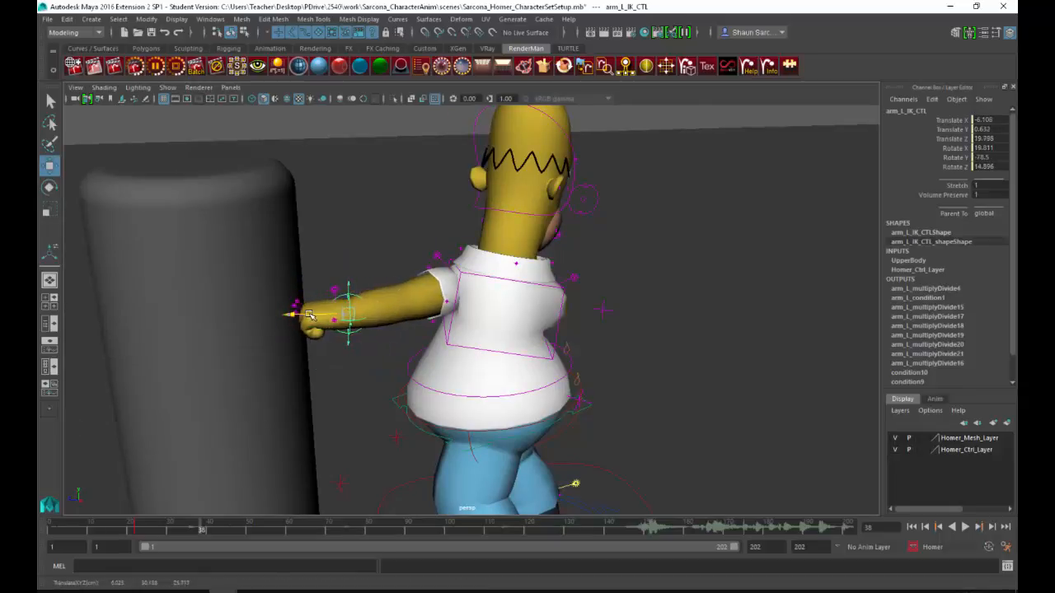
Step: Turn Homer's head to about 62 degrees in Y so it faces the punching bag
{"action": "left_click_drag", "start_coordinate": [456, 296], "coordinate": [416, 259], "text": "alt"}
{"action": "left_click", "coordinate": [466, 278]}
{"action": "key", "text": "e"}
{"action": "left_click_drag", "start_coordinate": [436, 279], "coordinate": [458, 291], "text": "alt"}
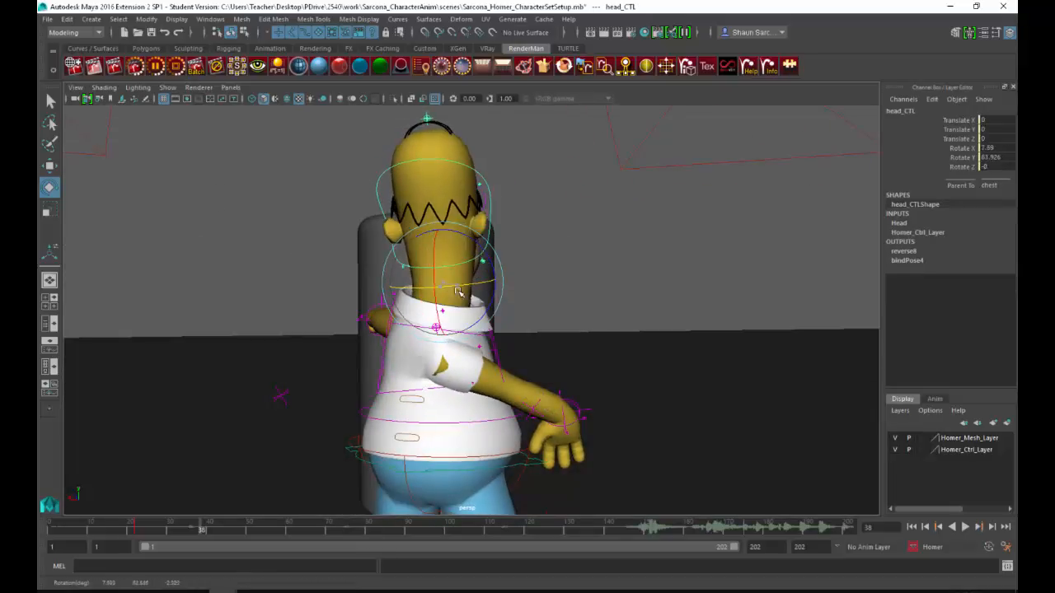
Step: Twist Homer's chest back and counter-rotate the head to about 10.5, 37.4, 7.1 degrees
{"action": "left_click", "coordinate": [491, 341]}
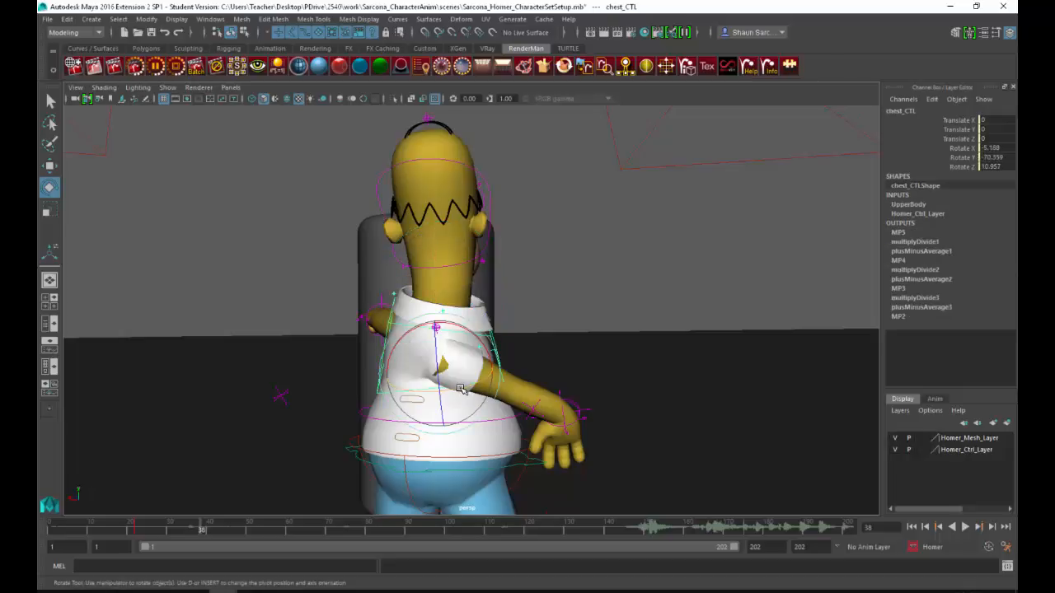
{"action": "left_click_drag", "start_coordinate": [466, 379], "coordinate": [572, 407]}
{"action": "left_click", "coordinate": [464, 262]}
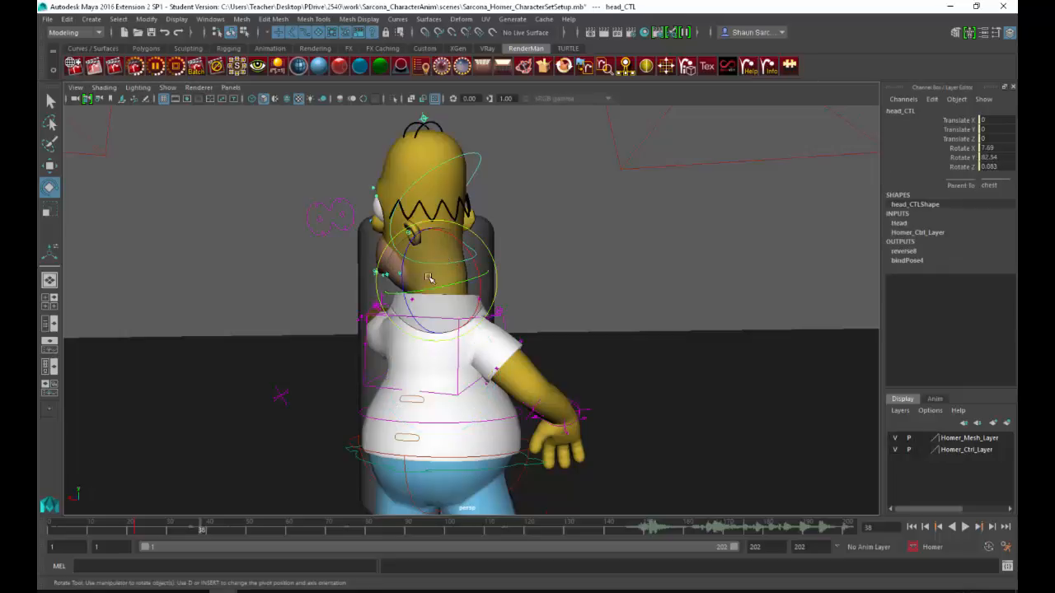
{"action": "left_click_drag", "start_coordinate": [405, 257], "coordinate": [439, 233]}
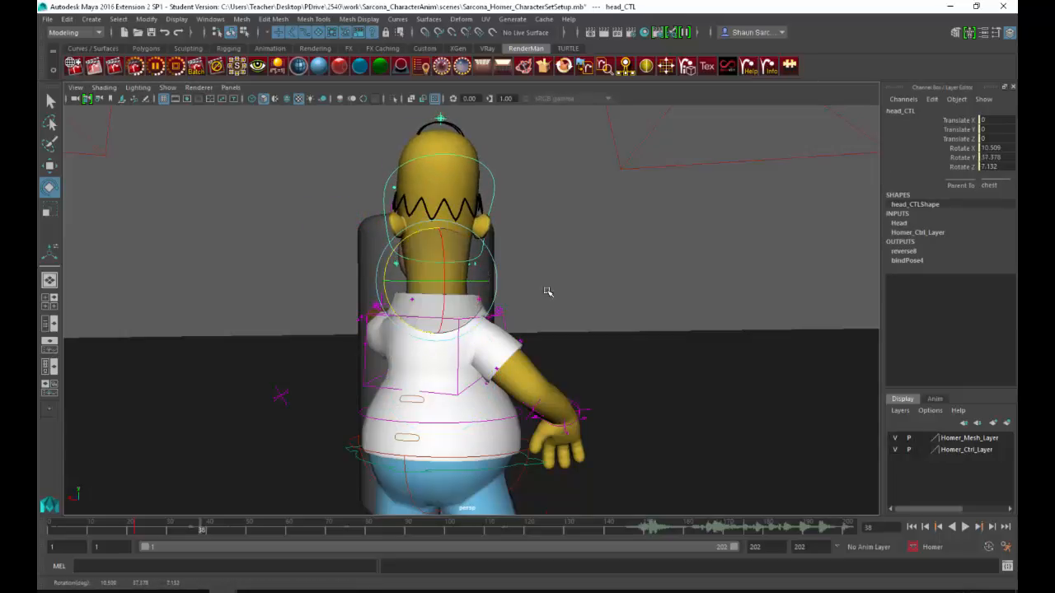
Step: Rotate Homer's right hand control to about -29.4 degrees in X
{"action": "left_click_drag", "start_coordinate": [549, 292], "coordinate": [450, 369], "text": "alt"}
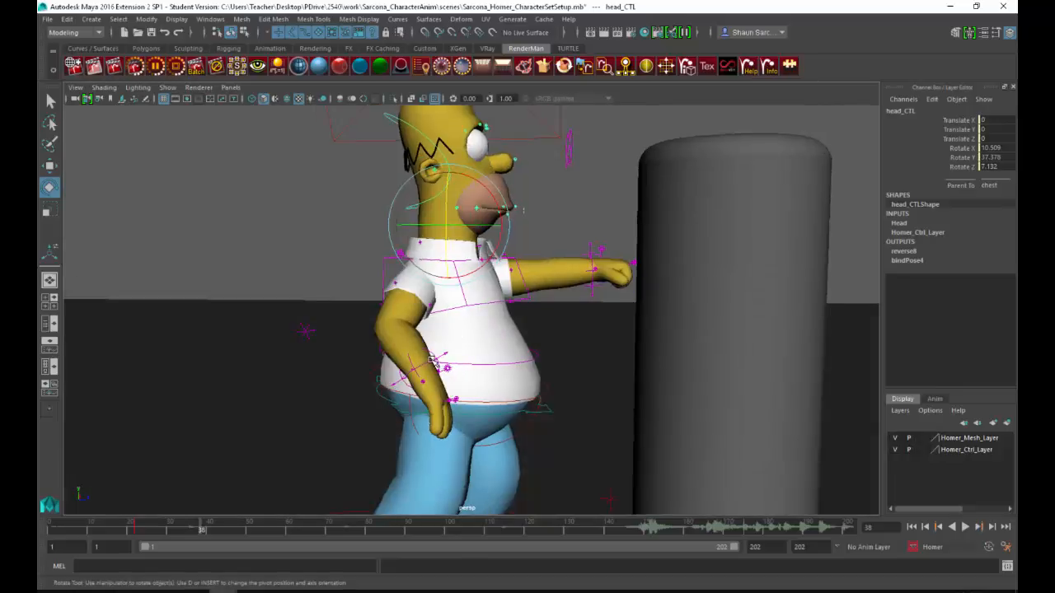
{"action": "left_click", "coordinate": [404, 369]}
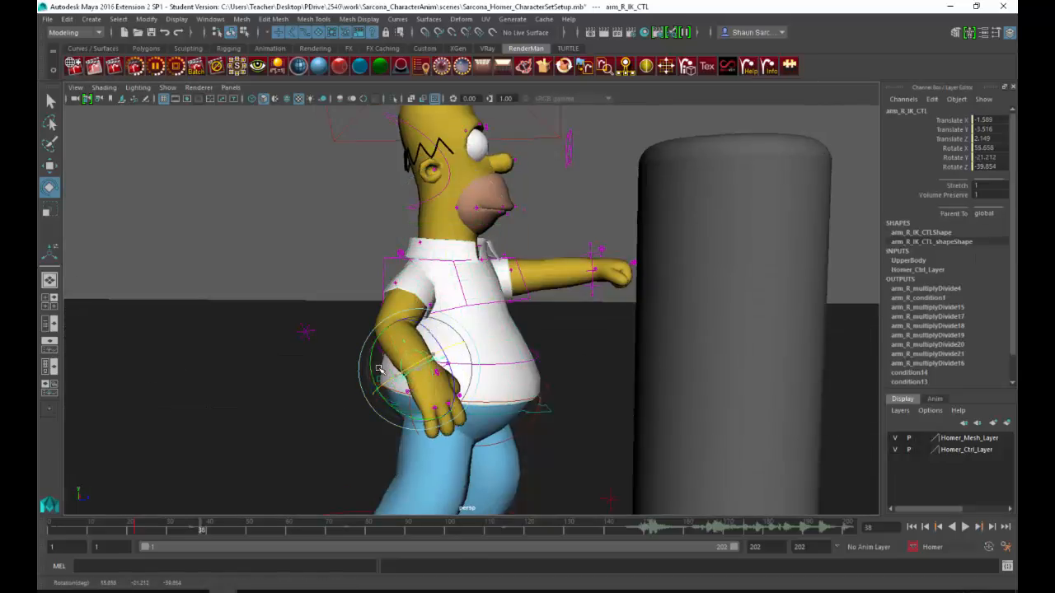
{"action": "left_click_drag", "start_coordinate": [379, 369], "coordinate": [450, 373]}
{"action": "left_click_drag", "start_coordinate": [510, 354], "coordinate": [489, 358], "text": "alt"}
{"action": "middle_click_drag", "start_coordinate": [490, 358], "coordinate": [456, 343], "text": "alt"}
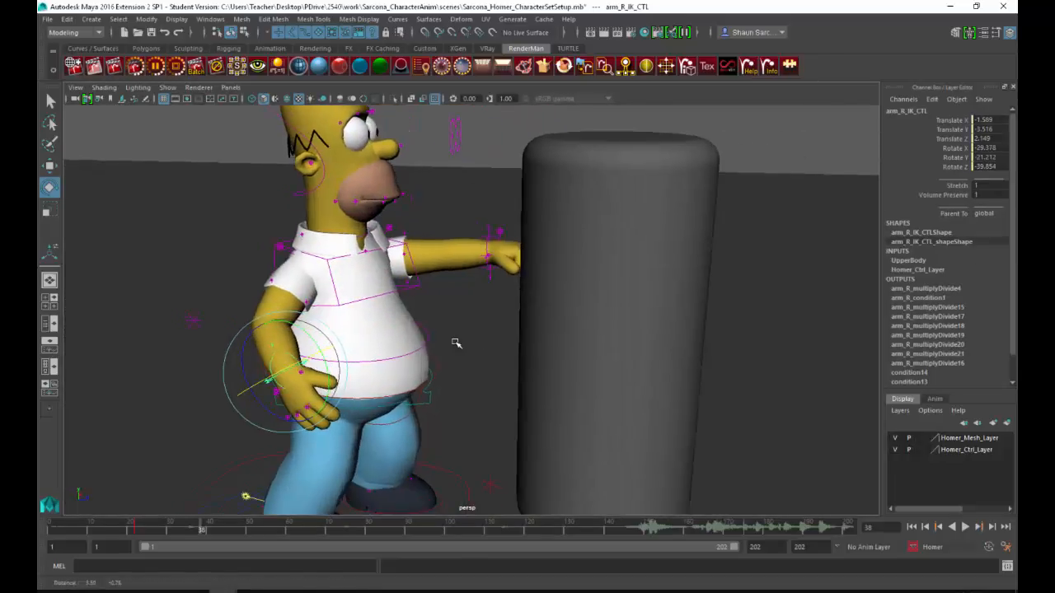
Step: Rotate Homer's left collar control to about -14.5 degrees in Y to push the punching shoulder forward
{"action": "left_click_drag", "start_coordinate": [456, 343], "coordinate": [502, 323], "text": "alt"}
{"action": "left_click", "coordinate": [404, 256]}
{"action": "key", "text": "w"}
{"action": "left_click", "coordinate": [527, 340]}
{"action": "key", "text": "e"}
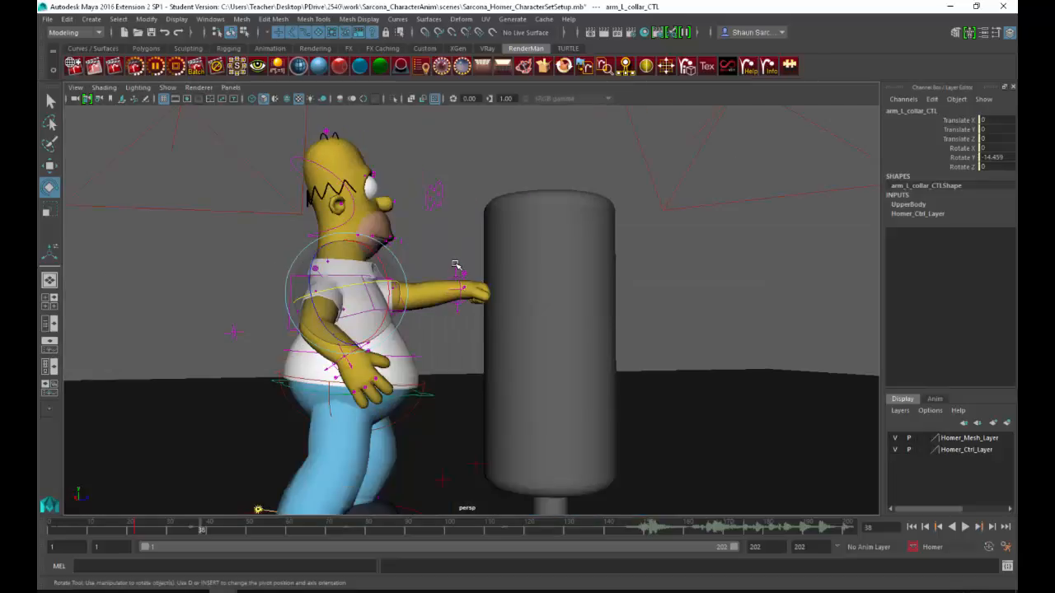
{"action": "left_click_drag", "start_coordinate": [455, 265], "coordinate": [458, 236], "text": "alt"}
Step: Compare Homer's punch pose with frame 38 of the reference video
{"action": "left_click_drag", "start_coordinate": [450, 274], "coordinate": [478, 325], "text": "alt"}
{"action": "key", "text": "alt+Tab"}
{"action": "key", "text": "alt+Tab"}
{"action": "middle_click_drag", "start_coordinate": [478, 325], "coordinate": [446, 337], "text": "alt"}
{"action": "key", "text": "alt+Tab"}
{"action": "key", "text": "alt+Tab"}
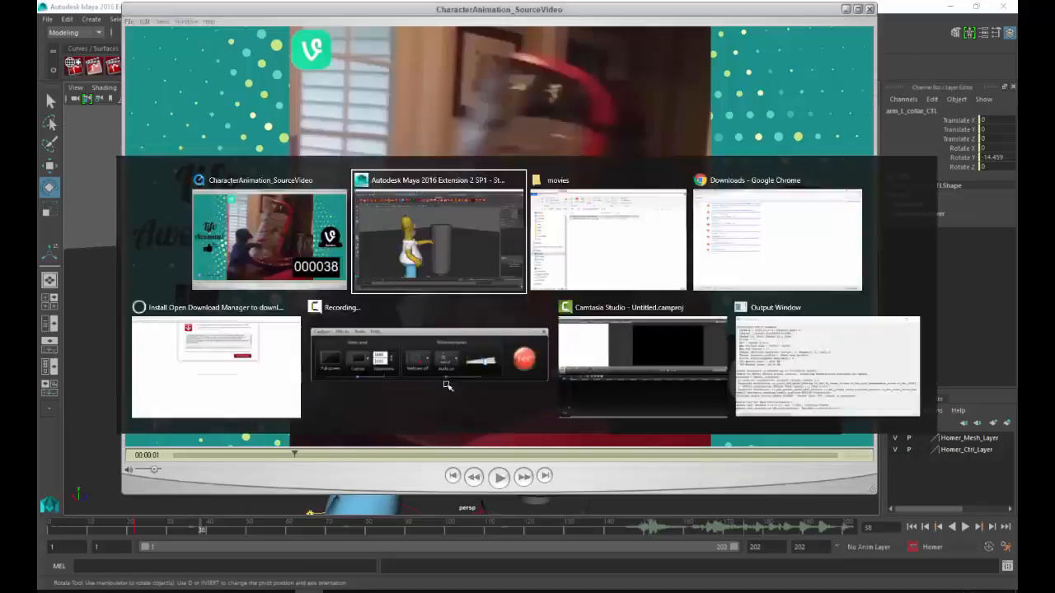
Step: Lower Homer's right hand beside the hip to about -1.5, -5.3, 0.1
{"action": "left_click", "coordinate": [406, 420]}
{"action": "left_click", "coordinate": [402, 424]}
{"action": "key", "text": "w"}
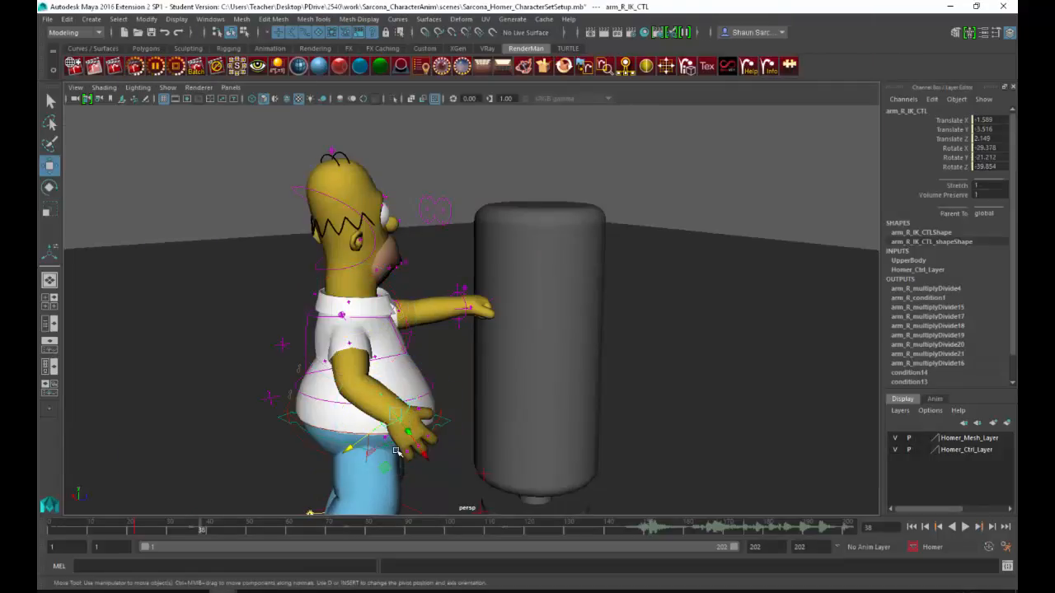
{"action": "middle_click_drag", "start_coordinate": [383, 471], "coordinate": [369, 487]}
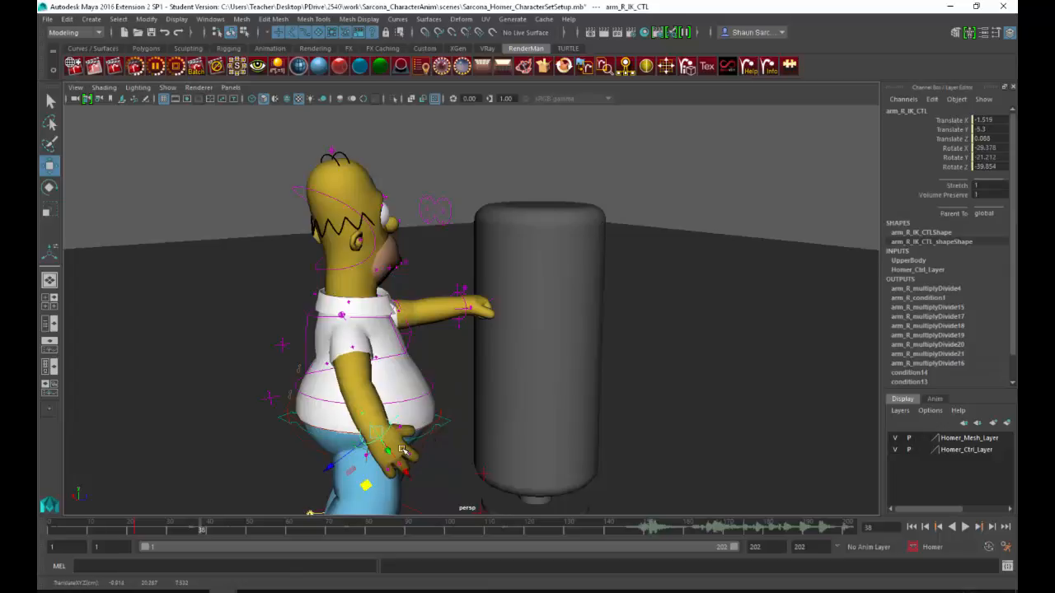
{"action": "left_click_drag", "start_coordinate": [404, 449], "coordinate": [500, 418], "text": "alt"}
{"action": "mouse_move", "coordinate": [536, 382]}
{"action": "left_mouse_down", "text": "alt"}
{"action": "mouse_move", "coordinate": [430, 320]}
{"action": "mouse_move", "coordinate": [373, 408]}
{"action": "mouse_move", "coordinate": [383, 455]}
{"action": "mouse_move", "coordinate": [354, 480]}
{"action": "mouse_move", "coordinate": [335, 471]}
{"action": "mouse_move", "coordinate": [503, 363]}
{"action": "mouse_move", "coordinate": [530, 374]}
{"action": "mouse_move", "coordinate": [521, 374]}
{"action": "left_mouse_up", "text": "alt"}
Step: Refine Homer's arm and hand controls around the left hand's contact with the punching bag
{"action": "left_click", "coordinate": [427, 327]}
{"action": "key", "text": "e"}
{"action": "left_click", "coordinate": [385, 460]}
{"action": "key", "text": "w"}
{"action": "left_click_drag", "start_coordinate": [489, 414], "coordinate": [547, 302]}
{"action": "left_click", "coordinate": [499, 303]}
{"action": "left_click", "coordinate": [497, 290]}
Step: Adjust Homer's head rotation and eye target so he looks at the punching bag
{"action": "left_click", "coordinate": [450, 201]}
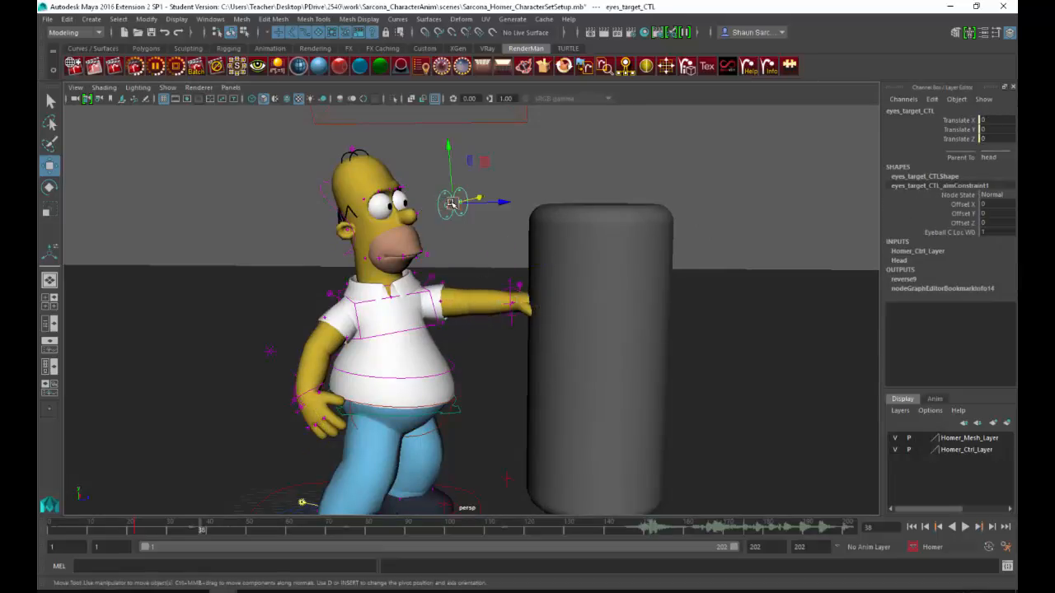
{"action": "key", "text": "e"}
{"action": "left_click_drag", "start_coordinate": [317, 193], "coordinate": [402, 281]}
{"action": "left_click", "coordinate": [455, 210]}
{"action": "left_click_drag", "start_coordinate": [457, 213], "coordinate": [527, 272], "text": "alt"}
{"action": "middle_click_drag", "start_coordinate": [527, 247], "coordinate": [530, 177], "text": "alt"}
Step: Move Homer's right foot back to about -0.73 in Z
{"action": "left_click_drag", "start_coordinate": [456, 369], "coordinate": [442, 432], "text": "alt"}
{"action": "left_click", "coordinate": [435, 427]}
{"action": "key", "text": "w"}
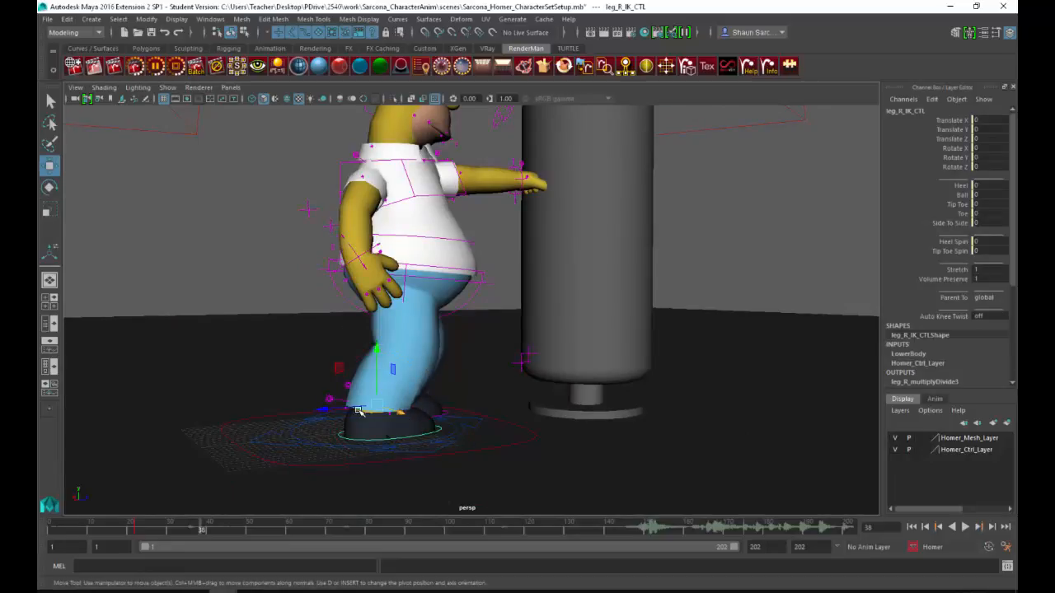
{"action": "left_click_drag", "start_coordinate": [330, 410], "coordinate": [345, 409]}
Step: Shift Homer's hip control back along Z, away from the punching bag, at frame 38
{"action": "middle_click_drag", "start_coordinate": [462, 391], "coordinate": [420, 465], "text": "alt"}
{"action": "scroll", "coordinate": [403, 412], "scroll_direction": "down", "scroll_amount": 1}
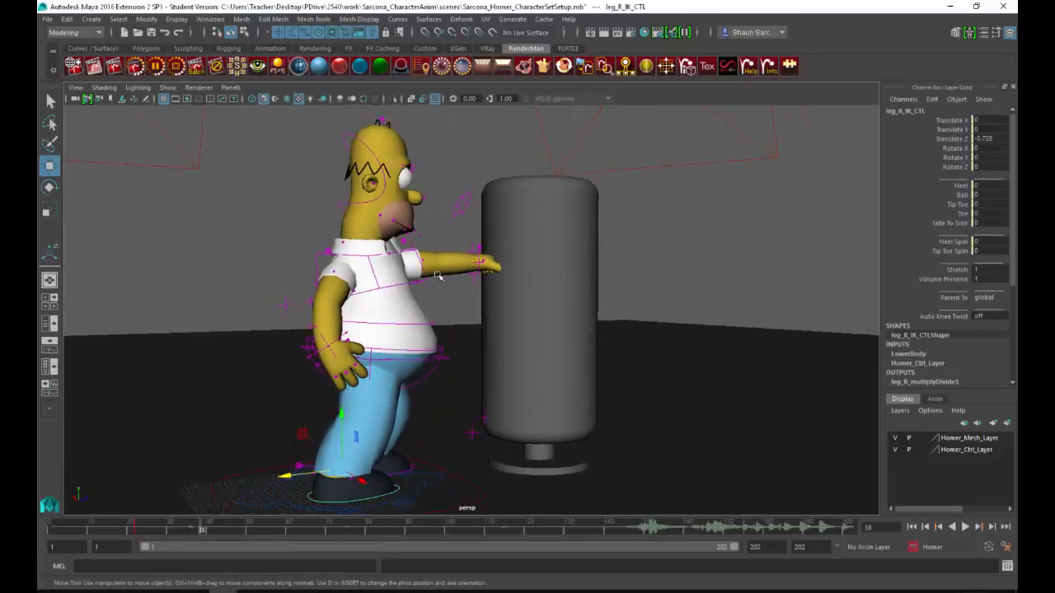
{"action": "left_click", "coordinate": [442, 352]}
{"action": "left_click", "coordinate": [455, 354]}
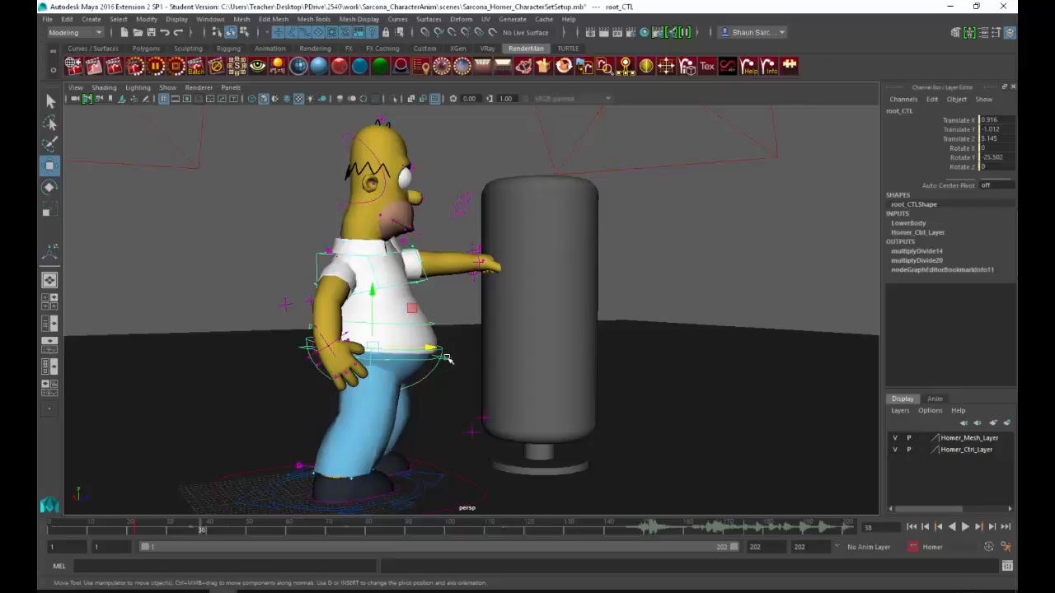
{"action": "left_click", "coordinate": [447, 358]}
{"action": "left_click", "coordinate": [446, 357]}
{"action": "left_click_drag", "start_coordinate": [436, 350], "coordinate": [424, 349]}
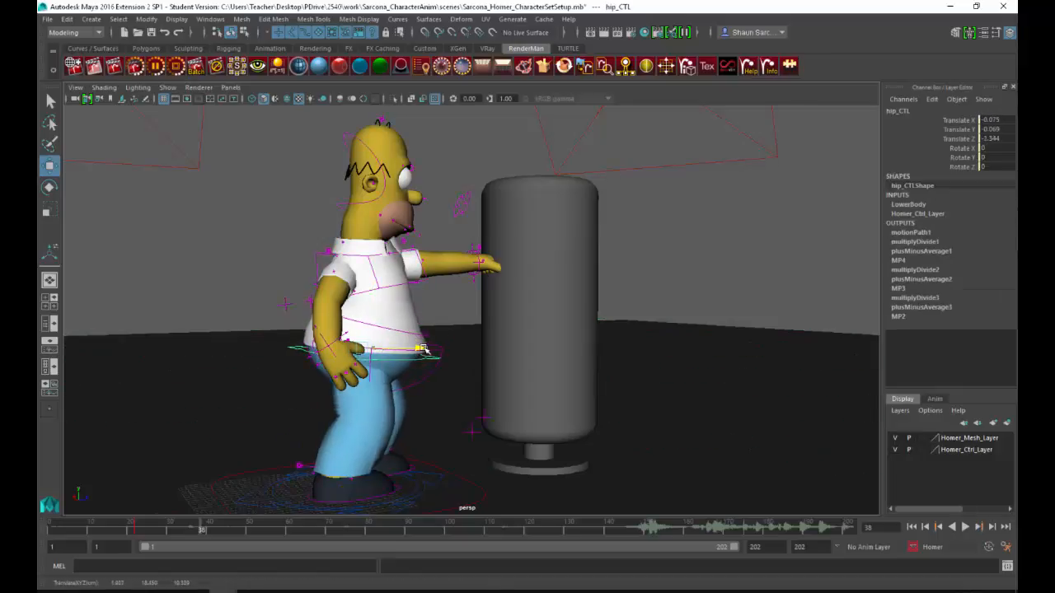
{"action": "left_click", "coordinate": [443, 309]}
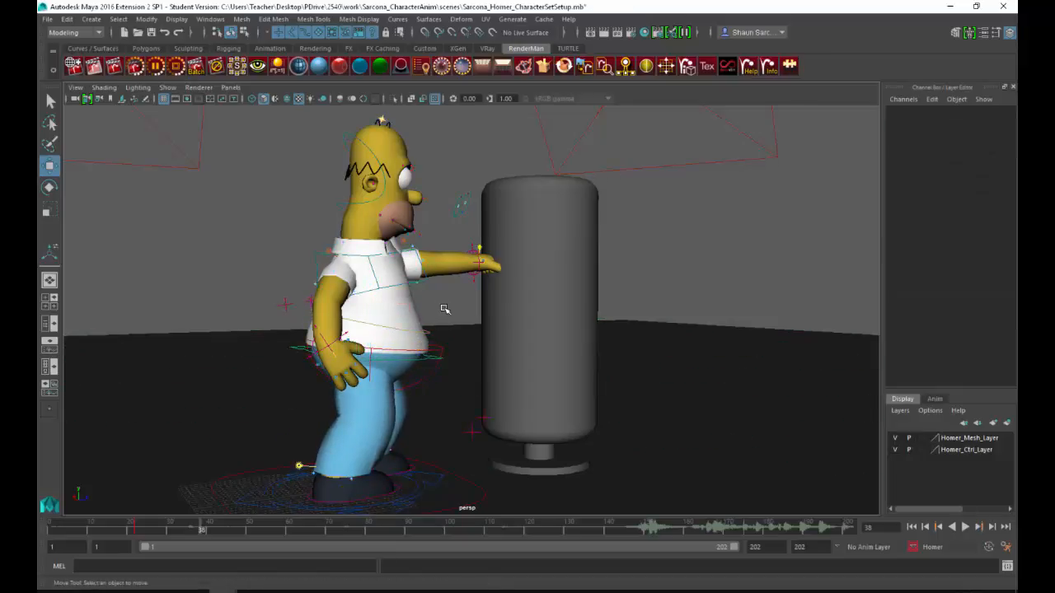
Step: Play and scrub through the punch animation to check Homer's movement toward the bag
{"action": "left_click_drag", "start_coordinate": [493, 328], "coordinate": [500, 335], "text": "alt"}
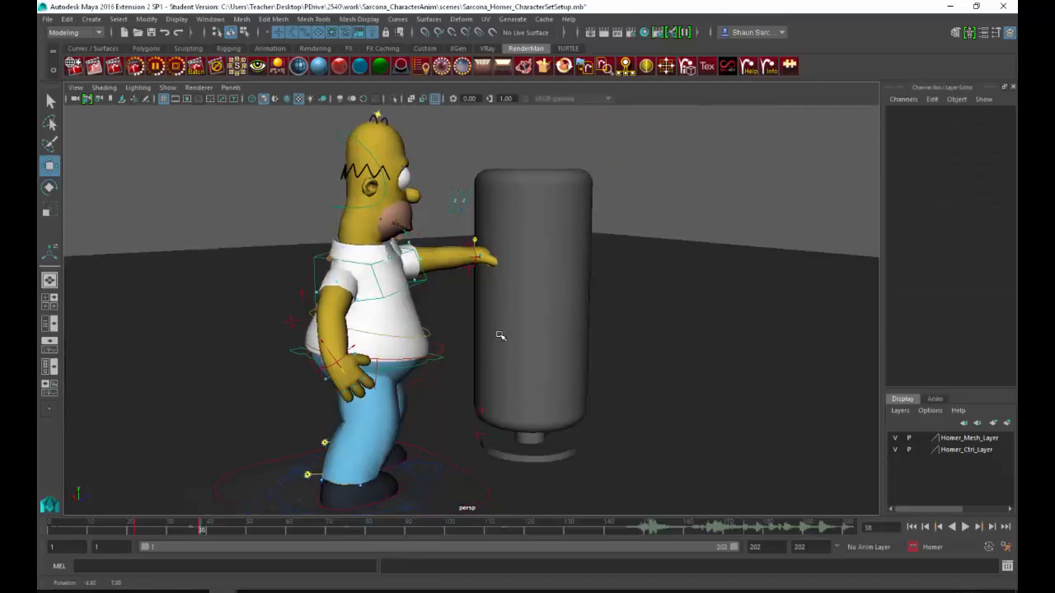
{"action": "left_click_drag", "start_coordinate": [128, 531], "coordinate": [85, 527]}
{"action": "left_click_drag", "start_coordinate": [376, 353], "coordinate": [419, 342], "text": "alt"}
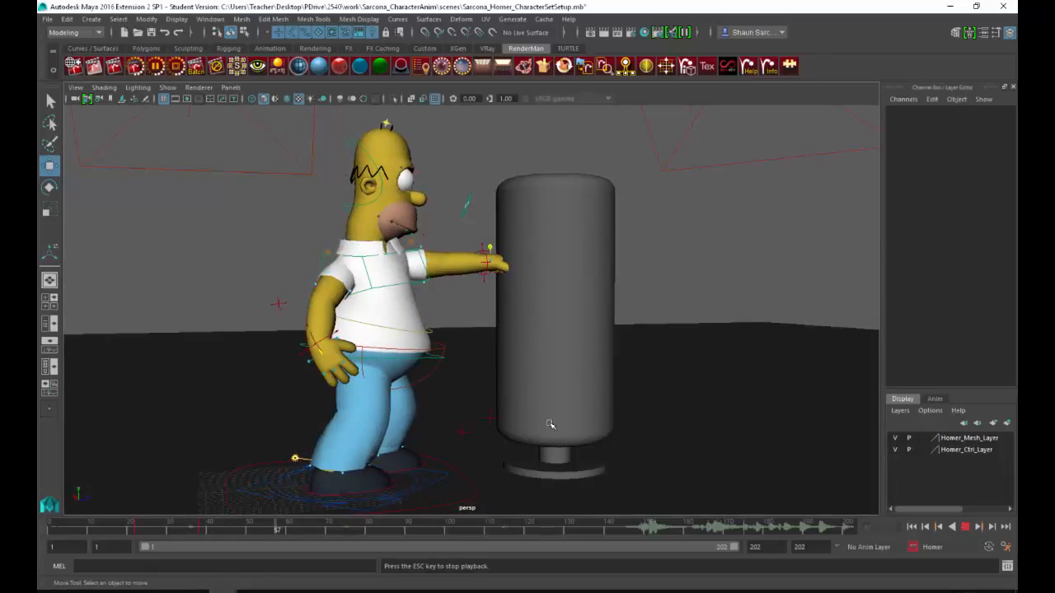
{"action": "left_click_drag", "start_coordinate": [138, 525], "coordinate": [91, 535]}
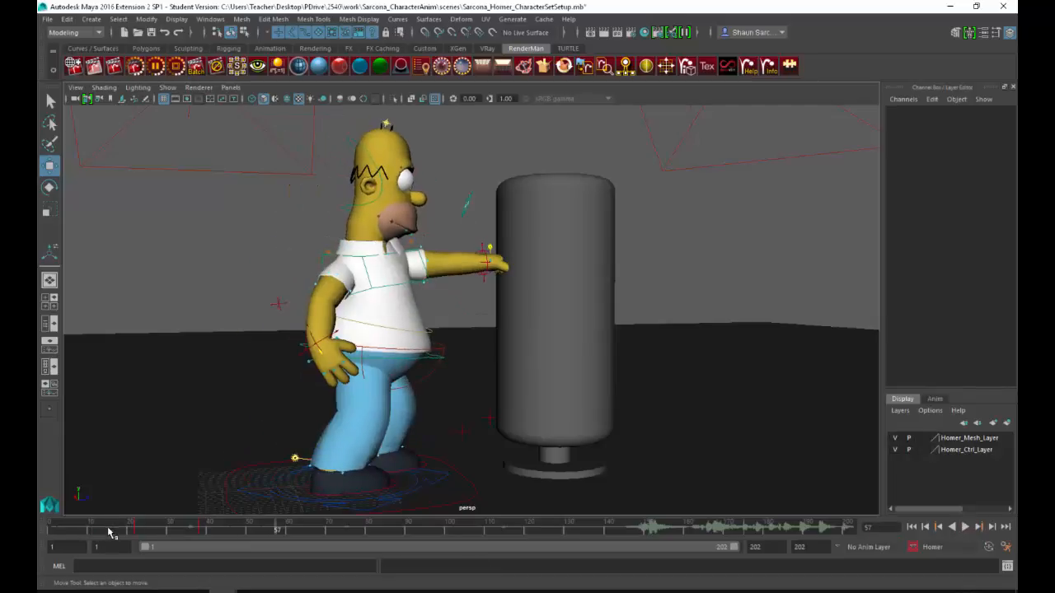
{"action": "left_click_drag", "start_coordinate": [110, 528], "coordinate": [206, 522]}
Step: Copy Homer's pose keys from frame 22 and paste them at frame 25
{"action": "mouse_move", "coordinate": [125, 536]}
{"action": "left_mouse_down"}
{"action": "mouse_move", "coordinate": [205, 533]}
{"action": "mouse_move", "coordinate": [142, 532]}
{"action": "left_mouse_up"}
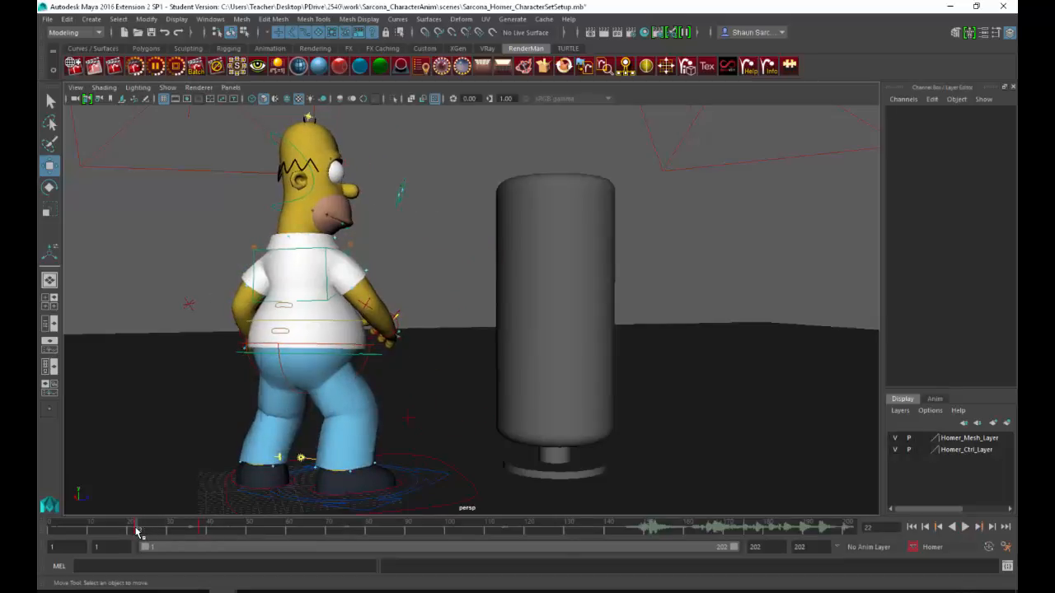
{"action": "right_click", "coordinate": [137, 532]}
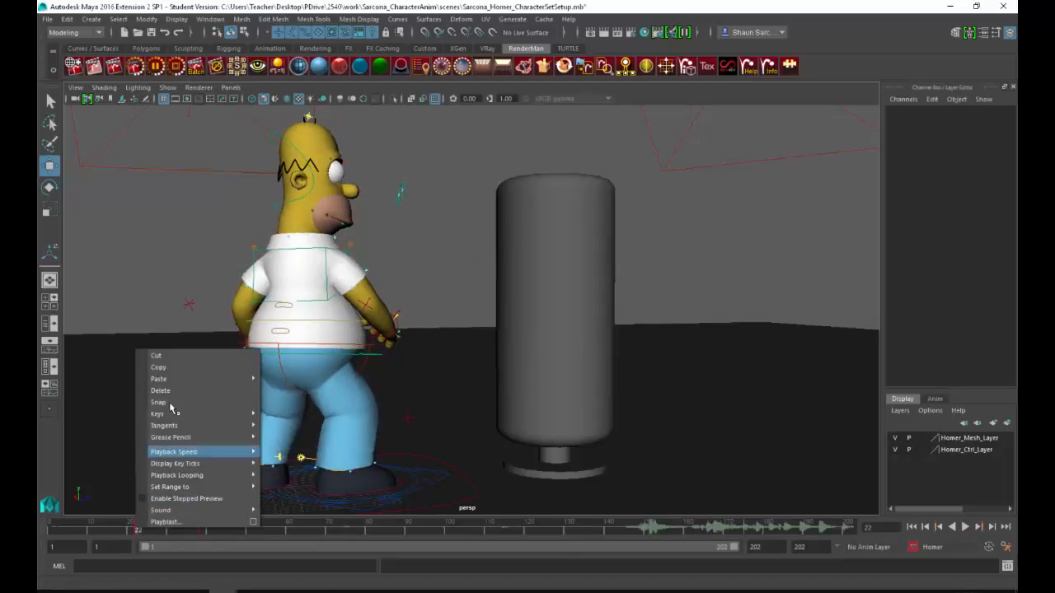
{"action": "left_click", "coordinate": [148, 530]}
{"action": "right_click", "coordinate": [151, 530]}
{"action": "mouse_move", "coordinate": [231, 378]}
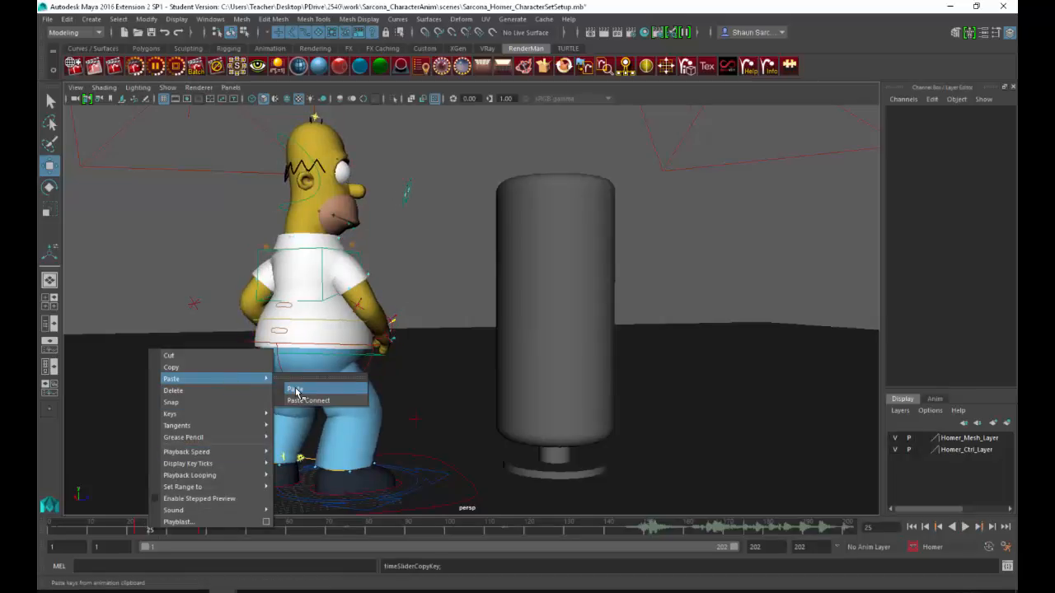
{"action": "left_click", "coordinate": [296, 391]}
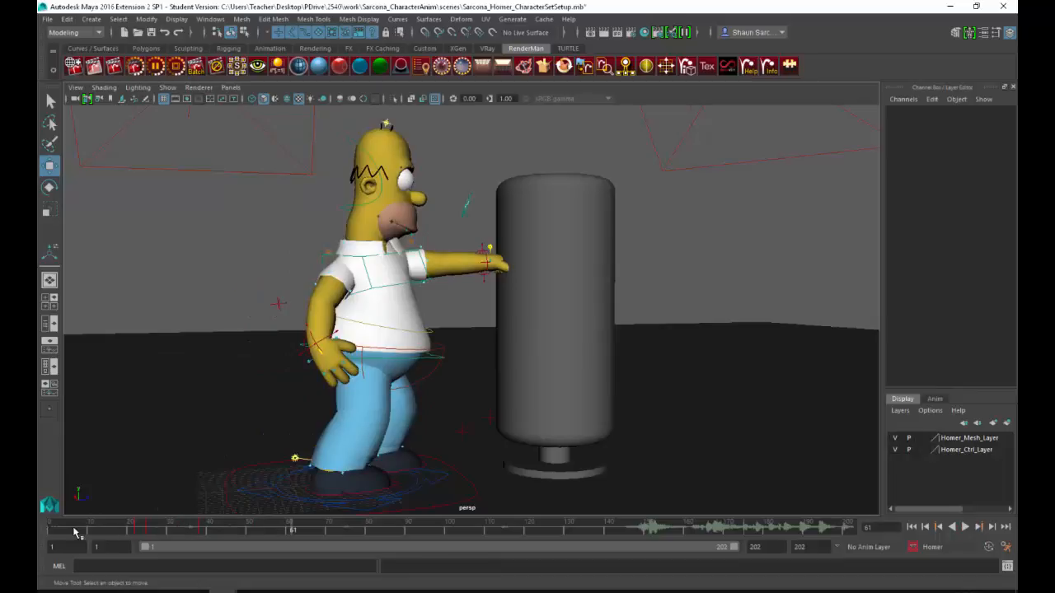
Step: Play back the punch, switch to the CharacterAnimation_SourceVideo player and examine the boy's poses from frame 38 to about frame 116
{"action": "left_click", "coordinate": [54, 531]}
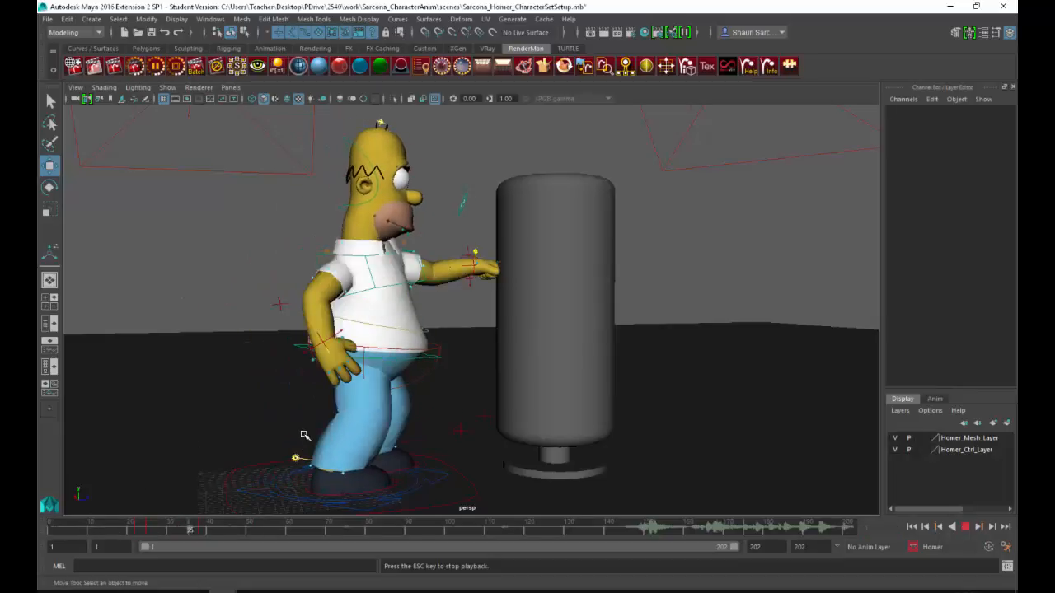
{"action": "key", "text": "alt+Tab"}
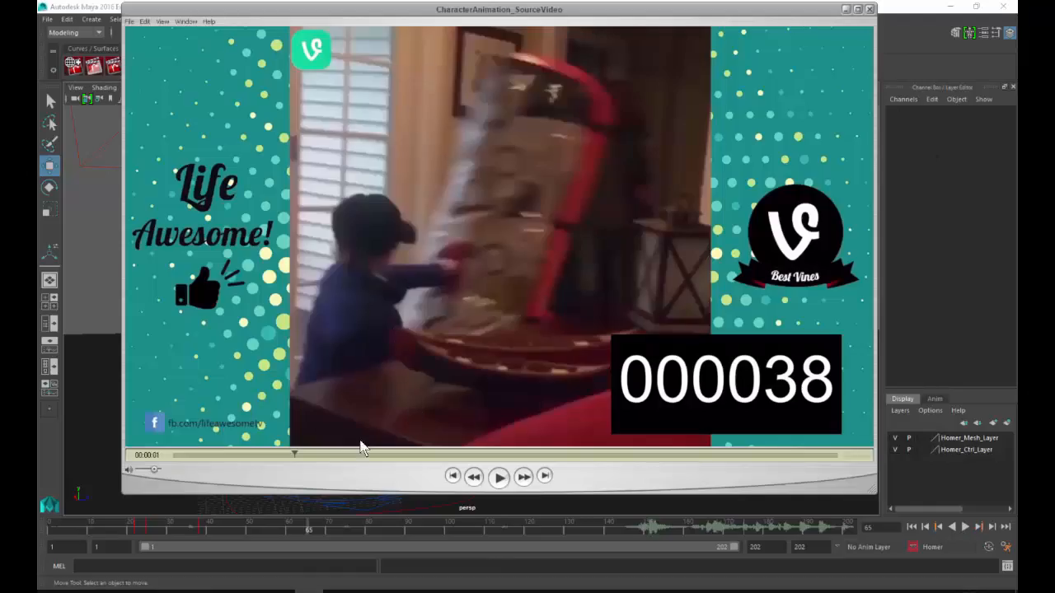
{"action": "mouse_move", "coordinate": [303, 453]}
{"action": "left_mouse_down"}
{"action": "mouse_move", "coordinate": [437, 448]}
{"action": "mouse_move", "coordinate": [278, 448]}
{"action": "mouse_move", "coordinate": [301, 445]}
{"action": "left_mouse_up"}
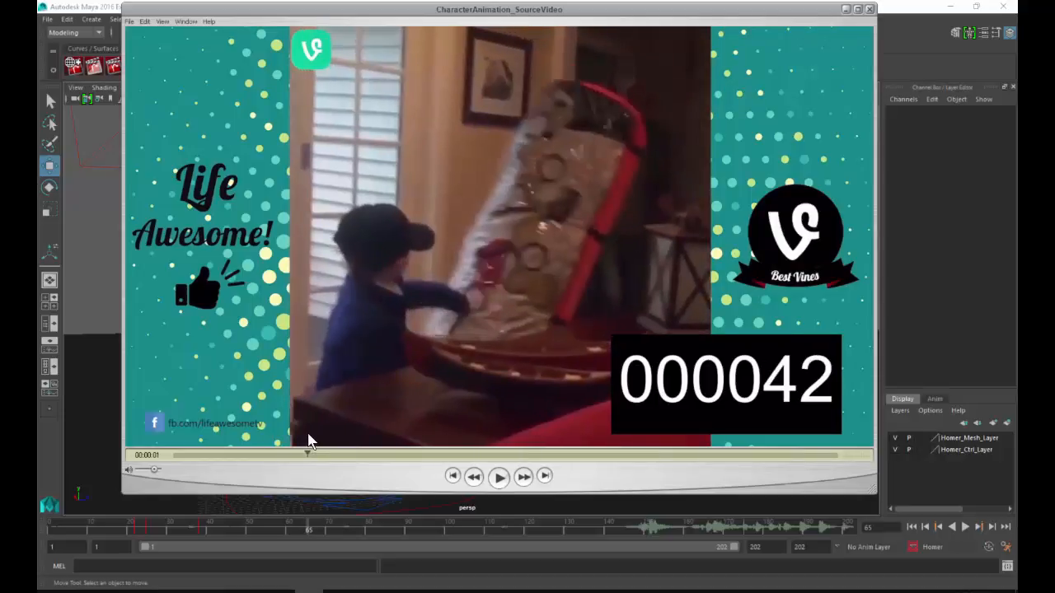
{"action": "left_click_drag", "start_coordinate": [310, 441], "coordinate": [551, 397]}
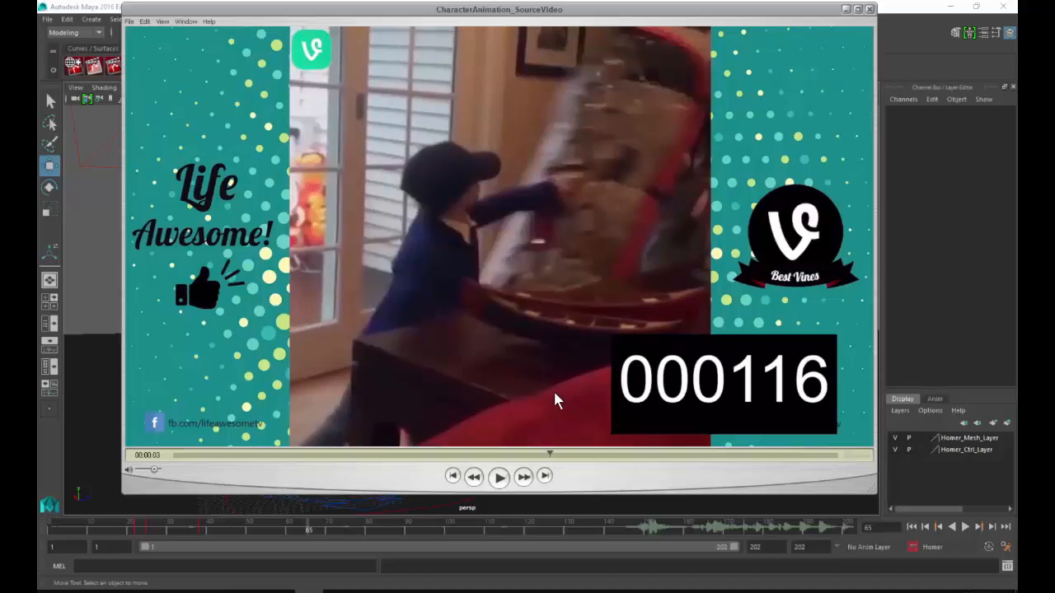
{"action": "left_click_drag", "start_coordinate": [560, 448], "coordinate": [538, 453]}
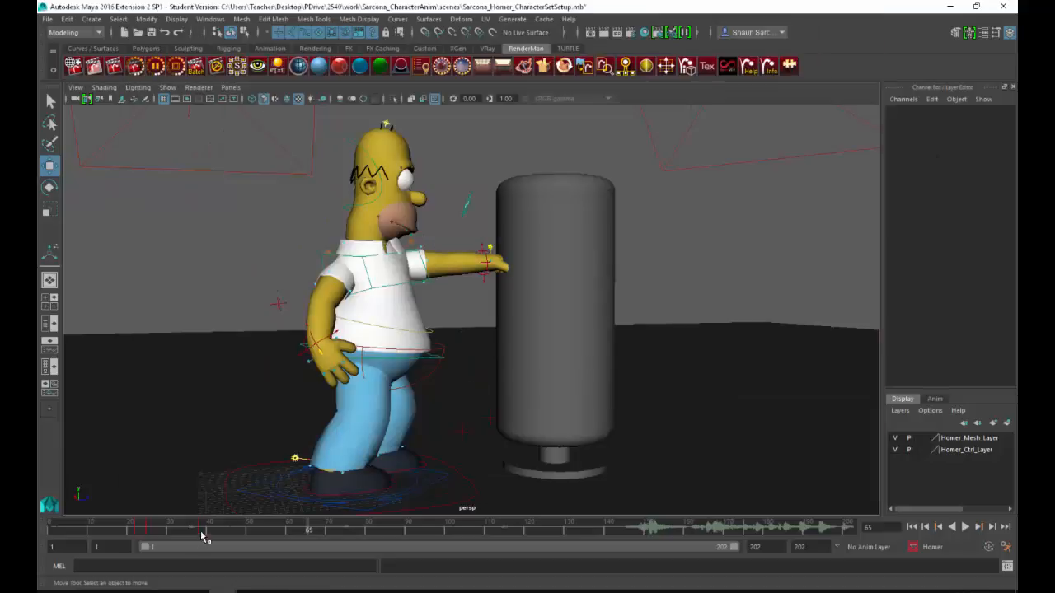
Step: In Maya at frame 30, move Homer's right hand IK control forward to about -5.2, -3.9, 8.2
{"action": "left_click_drag", "start_coordinate": [142, 535], "coordinate": [170, 533]}
{"action": "mouse_move", "coordinate": [321, 385]}
{"action": "left_mouse_down", "text": "alt"}
{"action": "mouse_move", "coordinate": [353, 348]}
{"action": "mouse_move", "coordinate": [542, 431]}
{"action": "mouse_move", "coordinate": [444, 300]}
{"action": "left_mouse_up", "text": "alt"}
{"action": "key", "text": "4"}
{"action": "left_click", "coordinate": [391, 240]}
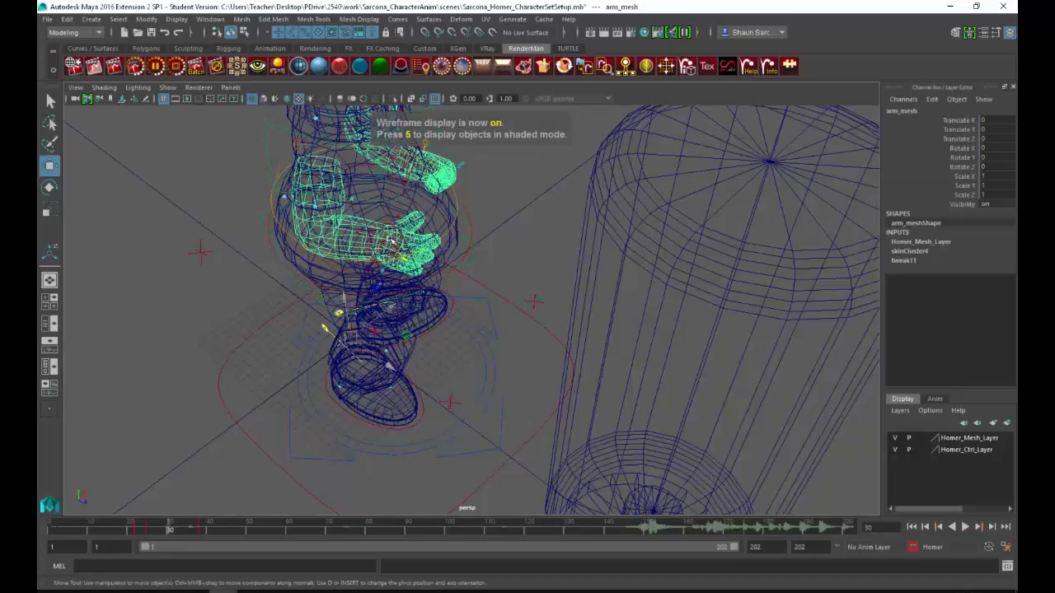
{"action": "left_click", "coordinate": [383, 257]}
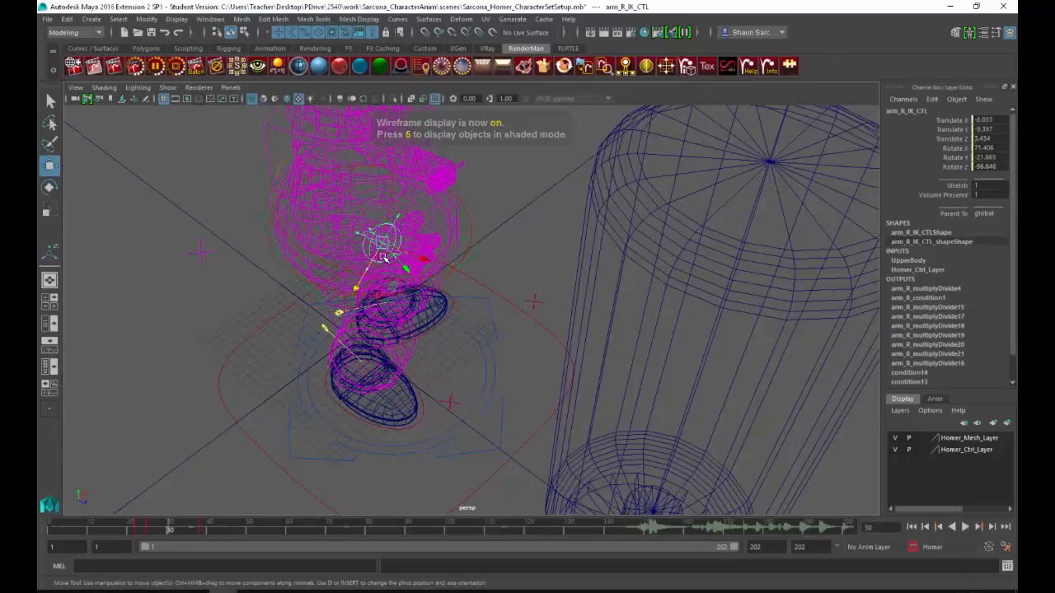
{"action": "key", "text": "5"}
{"action": "left_click_drag", "start_coordinate": [395, 267], "coordinate": [391, 296]}
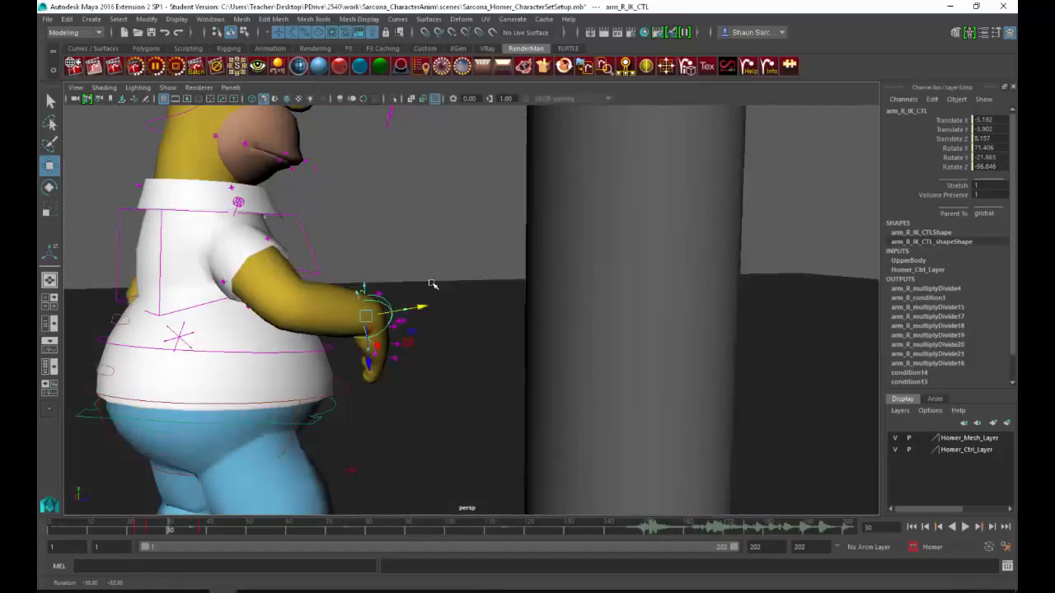
Step: Lower Homer's right hand in front of the hip to about -3.6, -8.0, 4.8, rotated to about 51, -38, -87
{"action": "left_click_drag", "start_coordinate": [384, 306], "coordinate": [317, 387]}
{"action": "left_click_drag", "start_coordinate": [336, 376], "coordinate": [340, 395], "text": "alt"}
{"action": "middle_click_drag", "start_coordinate": [340, 396], "coordinate": [365, 405], "text": "alt"}
{"action": "key", "text": "e"}
{"action": "left_click_drag", "start_coordinate": [349, 406], "coordinate": [398, 368]}
{"action": "key", "text": "w"}
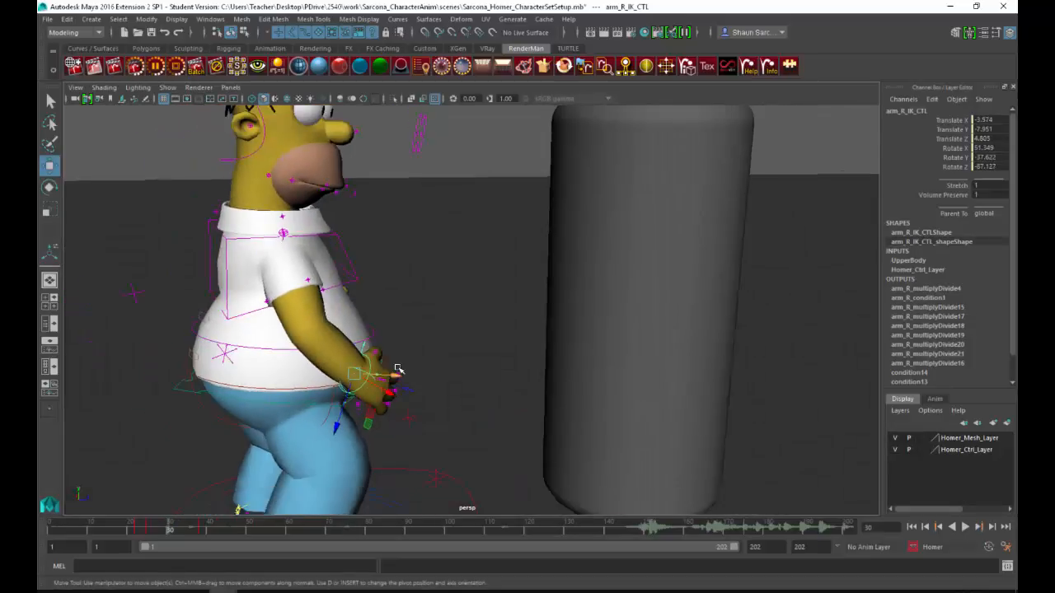
Step: Pose Homer's left hand beside the torso at about -6.3, -3.5, 3.2, rotated to about -25, -71, 8
{"action": "left_click_drag", "start_coordinate": [495, 364], "coordinate": [382, 309], "text": "alt"}
{"action": "key", "text": "e"}
{"action": "key", "text": "w"}
{"action": "key", "text": "e"}
{"action": "key", "text": "w"}
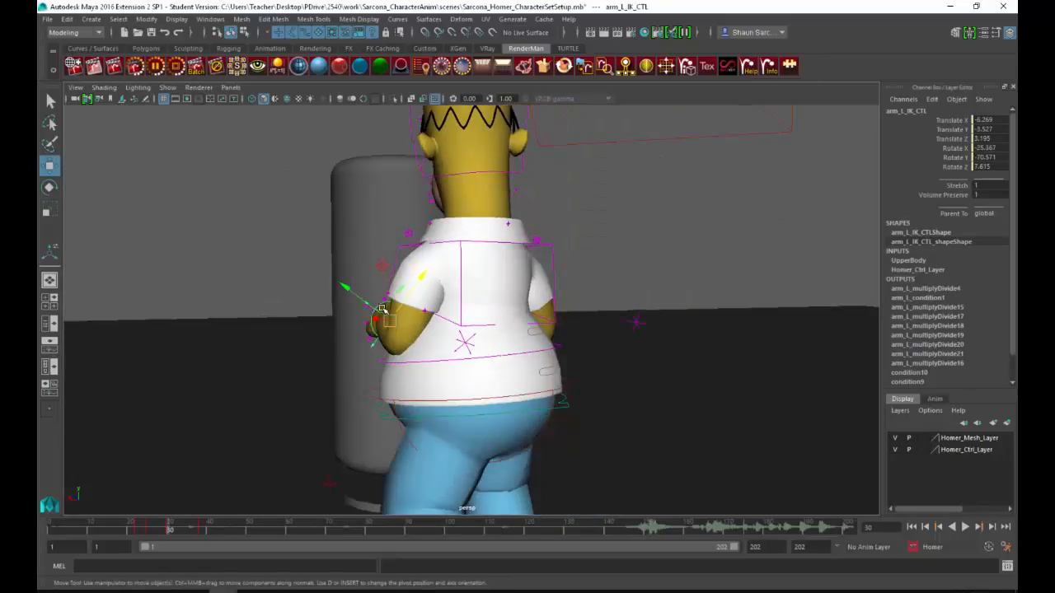
Step: Move Homer's left elbow pole vector outward to about 3.3 in X and 4.3 in Y, and select the right elbow's pole vector
{"action": "left_click", "coordinate": [464, 344]}
{"action": "left_click_drag", "start_coordinate": [420, 338], "coordinate": [346, 317]}
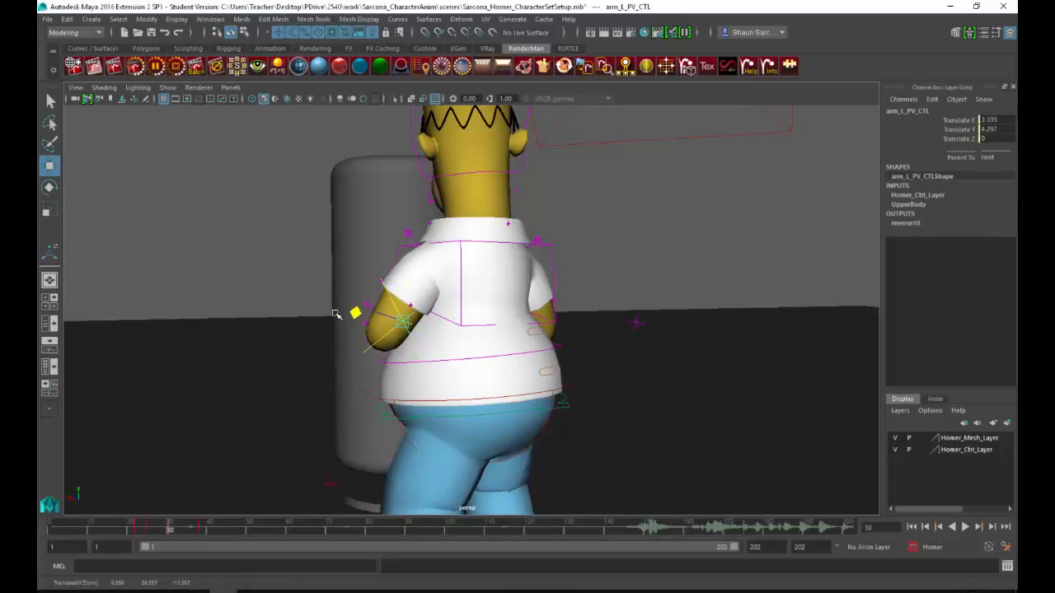
{"action": "left_click_drag", "start_coordinate": [465, 332], "coordinate": [595, 326], "text": "alt"}
{"action": "left_click", "coordinate": [557, 344]}
{"action": "left_click_drag", "start_coordinate": [540, 366], "coordinate": [276, 492], "text": "alt"}
Step: Review the punch animation from about frame 21 to frame 38
{"action": "mouse_move", "coordinate": [163, 537]}
{"action": "left_mouse_down"}
{"action": "mouse_move", "coordinate": [142, 537]}
{"action": "mouse_move", "coordinate": [216, 532]}
{"action": "mouse_move", "coordinate": [130, 523]}
{"action": "mouse_move", "coordinate": [241, 524]}
{"action": "mouse_move", "coordinate": [128, 524]}
{"action": "mouse_move", "coordinate": [222, 525]}
{"action": "mouse_move", "coordinate": [159, 515]}
{"action": "mouse_move", "coordinate": [222, 506]}
{"action": "mouse_move", "coordinate": [135, 504]}
{"action": "left_mouse_up"}
{"action": "middle_click_drag", "start_coordinate": [210, 493], "coordinate": [240, 456], "text": "alt"}
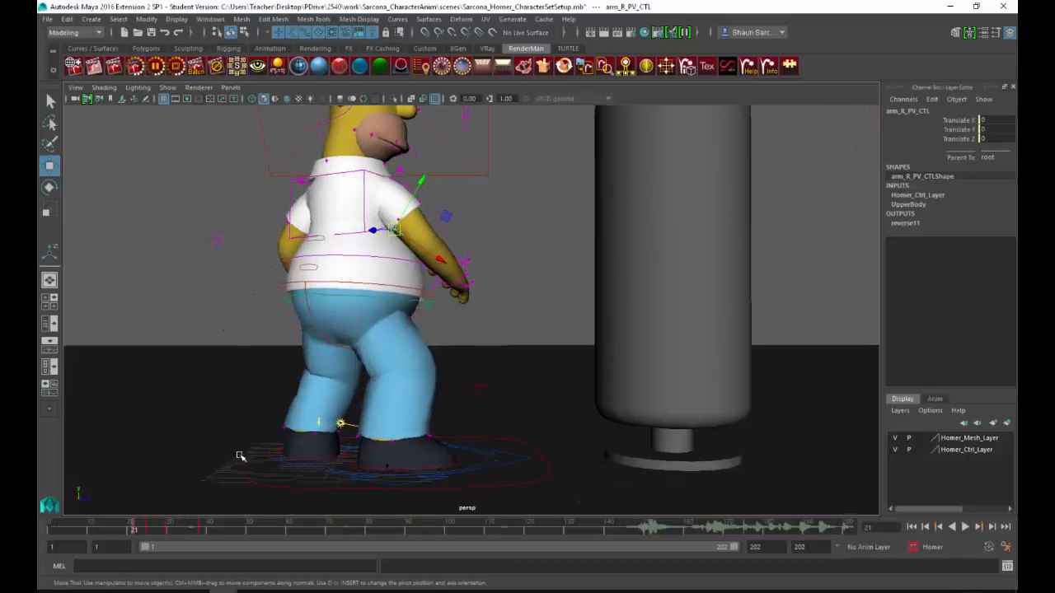
{"action": "left_click_drag", "start_coordinate": [150, 531], "coordinate": [200, 530]}
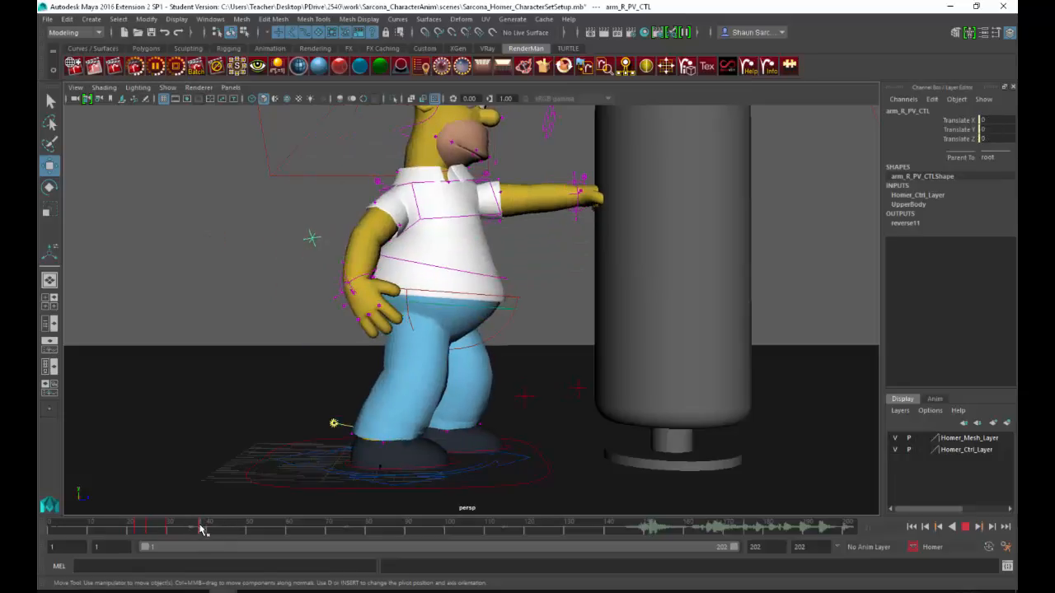
Step: Try a wider stance at frame 38 by sliding Homer's right foot and root control back, and undo both moves
{"action": "left_click", "coordinate": [373, 467]}
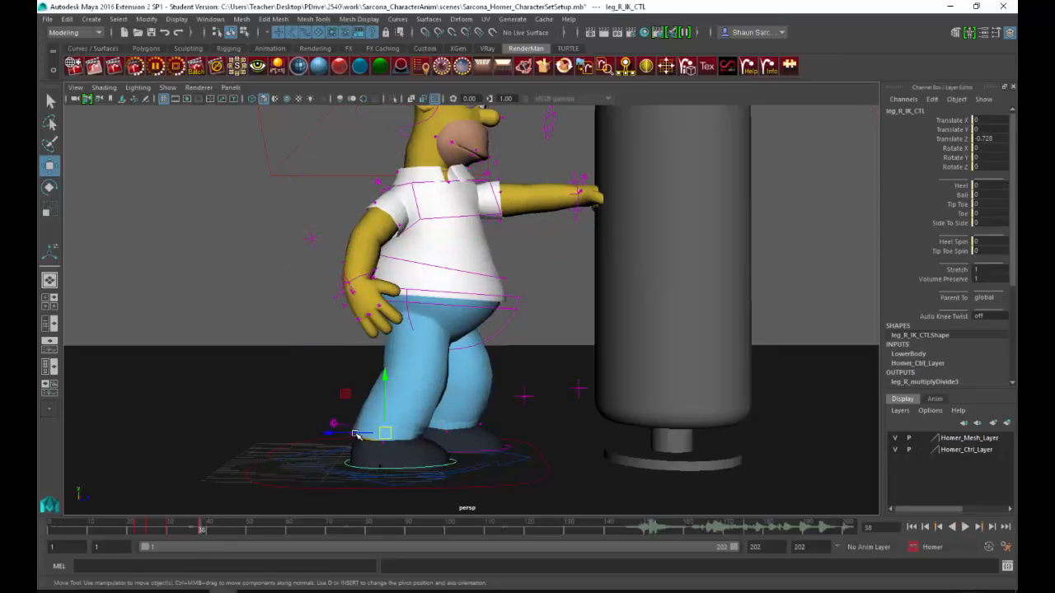
{"action": "left_click", "coordinate": [497, 314]}
{"action": "left_click_drag", "start_coordinate": [469, 298], "coordinate": [428, 301]}
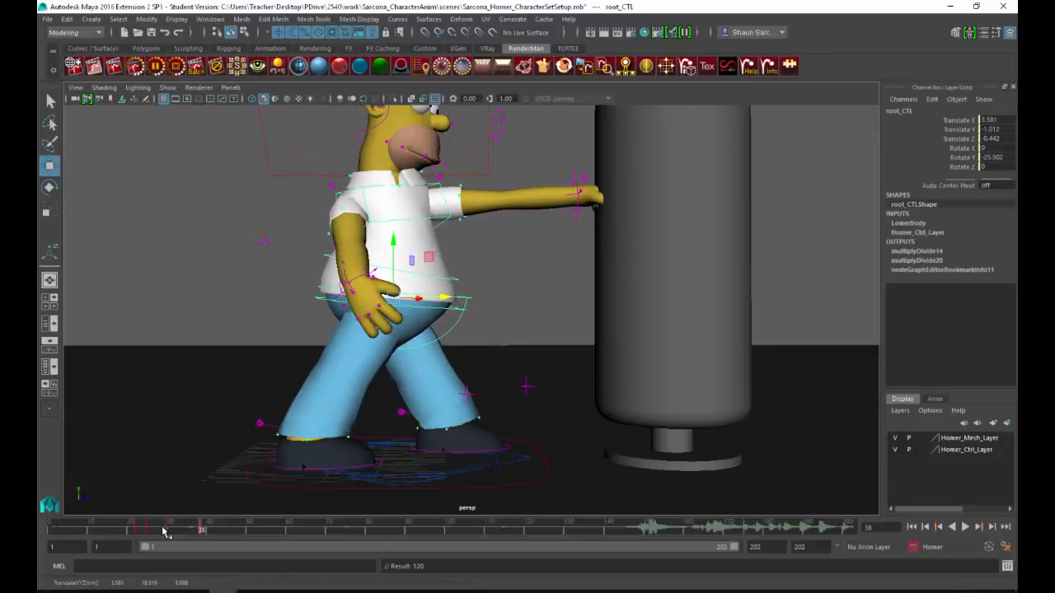
{"action": "key", "text": "alt+v"}
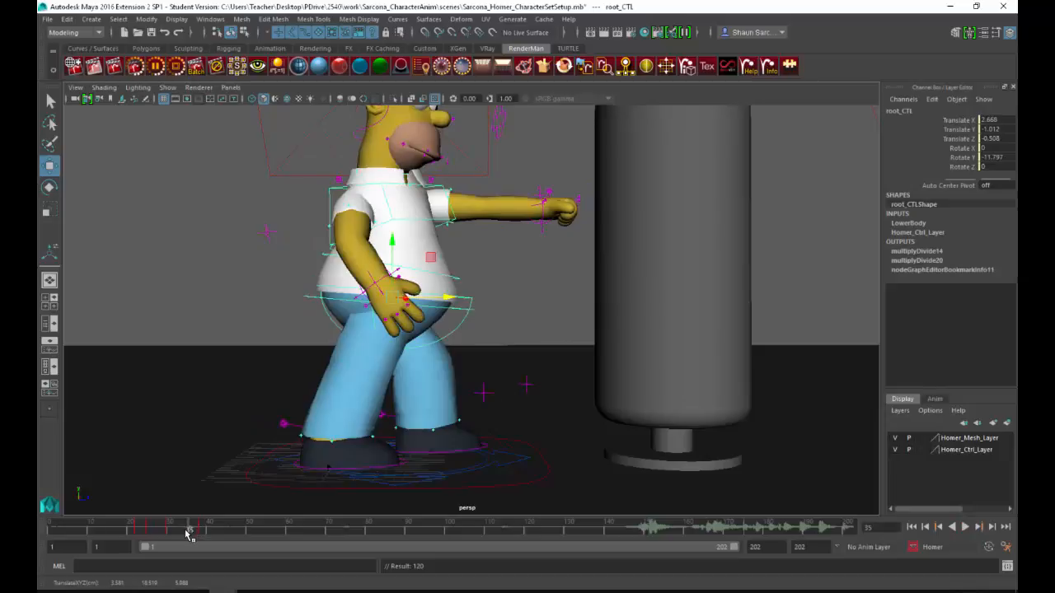
{"action": "key", "text": "ctrl+z"}
{"action": "key", "text": "ctrl+z"}
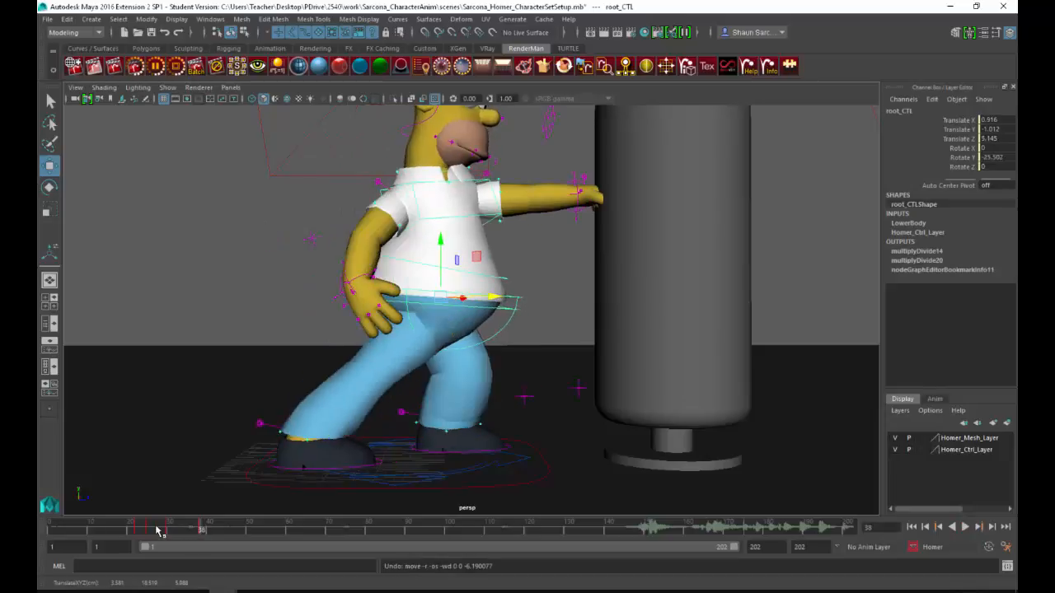
{"action": "key", "text": "alt+v"}
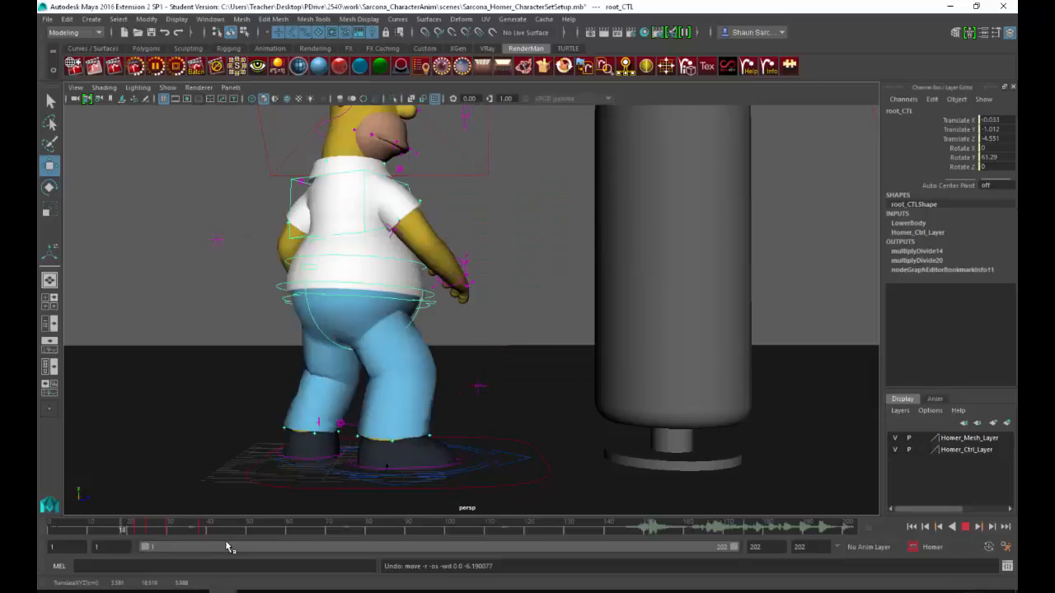
Step: Group the punching bag with its post and base, and place the group's pivot at the centre of the base
{"action": "left_click", "coordinate": [86, 531]}
{"action": "left_click_drag", "start_coordinate": [355, 415], "coordinate": [588, 333], "text": "alt"}
{"action": "left_click", "coordinate": [568, 376]}
{"action": "key", "text": "ctrl+z"}
{"action": "left_click", "coordinate": [589, 467], "text": "shift"}
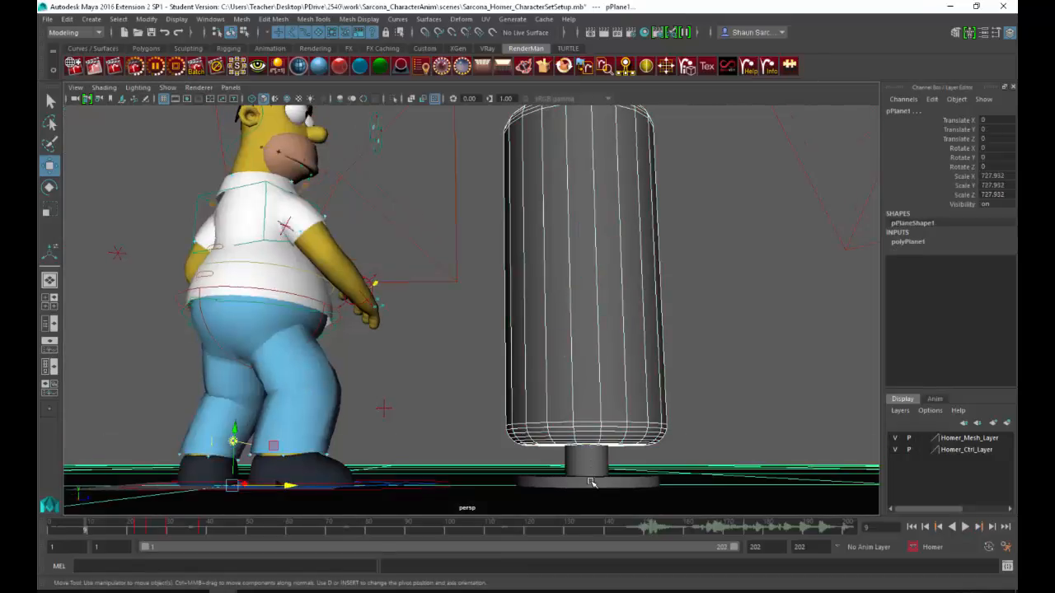
{"action": "key", "text": "ctrl+z"}
{"action": "left_click", "coordinate": [567, 483]}
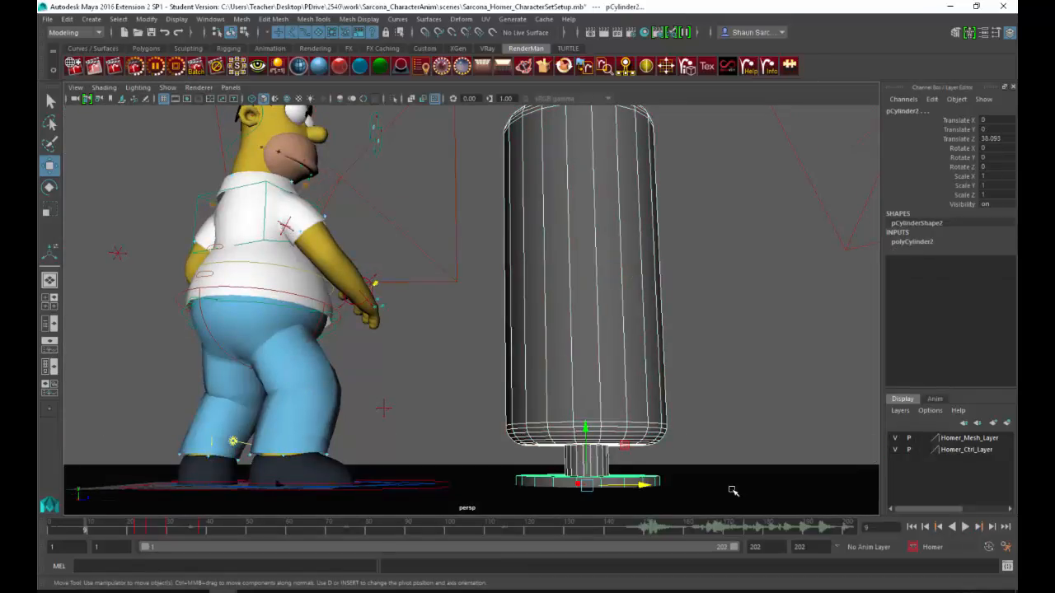
{"action": "key", "text": "ctrl+g"}
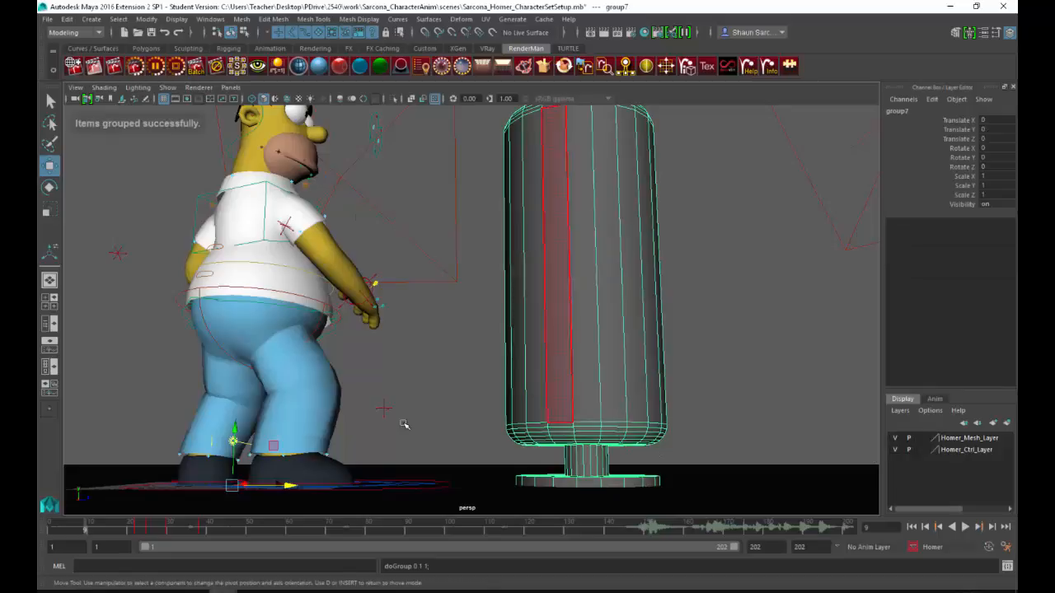
{"action": "key", "text": "d"}
{"action": "left_click_drag", "start_coordinate": [294, 487], "coordinate": [531, 494]}
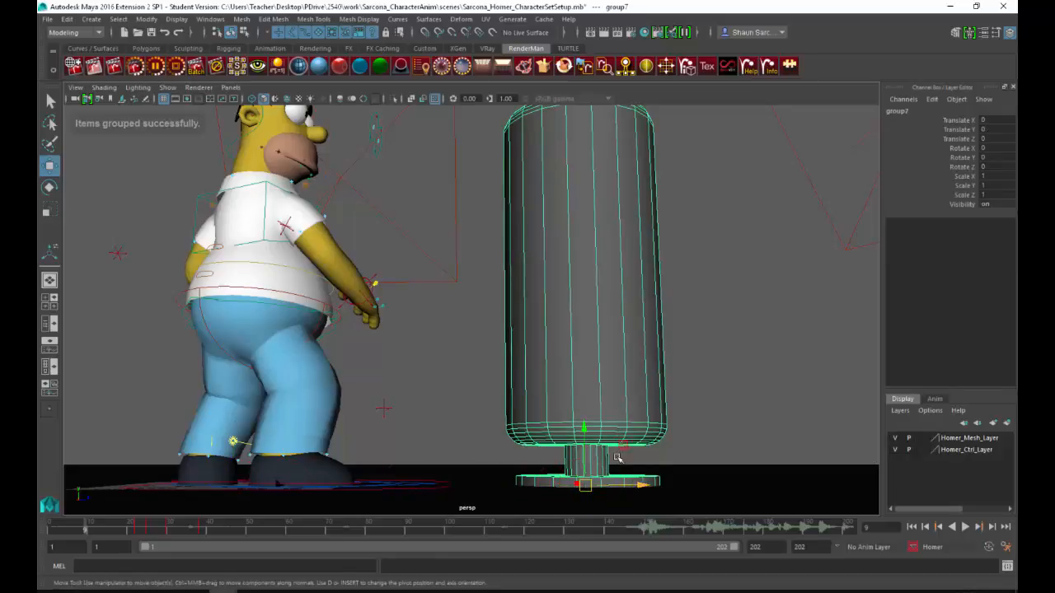
Step: Test tilting the punching bag group about 38 degrees around X, undo the rotation and clear the selection
{"action": "key", "text": "e"}
{"action": "mouse_move", "coordinate": [581, 449]}
{"action": "left_mouse_down"}
{"action": "mouse_move", "coordinate": [554, 454]}
{"action": "mouse_move", "coordinate": [607, 456]}
{"action": "mouse_move", "coordinate": [574, 455]}
{"action": "mouse_move", "coordinate": [593, 457]}
{"action": "left_mouse_up"}
{"action": "left_click_drag", "start_coordinate": [532, 428], "coordinate": [447, 300], "text": "alt"}
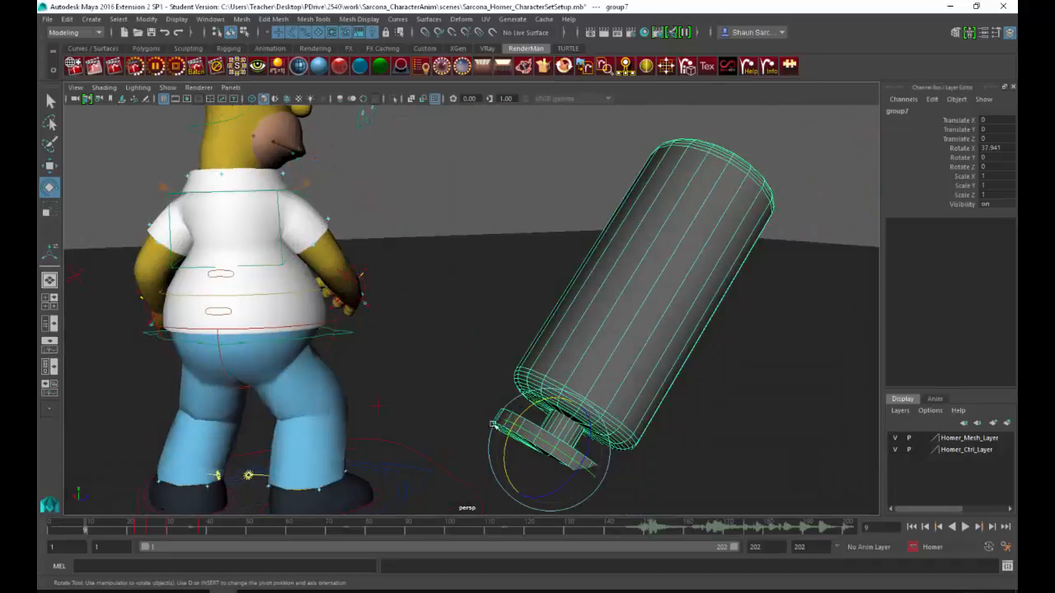
{"action": "key", "text": "ctrl+z"}
{"action": "left_click", "coordinate": [416, 334]}
Step: Switch to the CharacterAnimation_SourceVideo reference and scrub through it from frame 1 to the end, studying how the bag moves
{"action": "scroll", "coordinate": [416, 334], "scroll_direction": "down", "scroll_amount": 4}
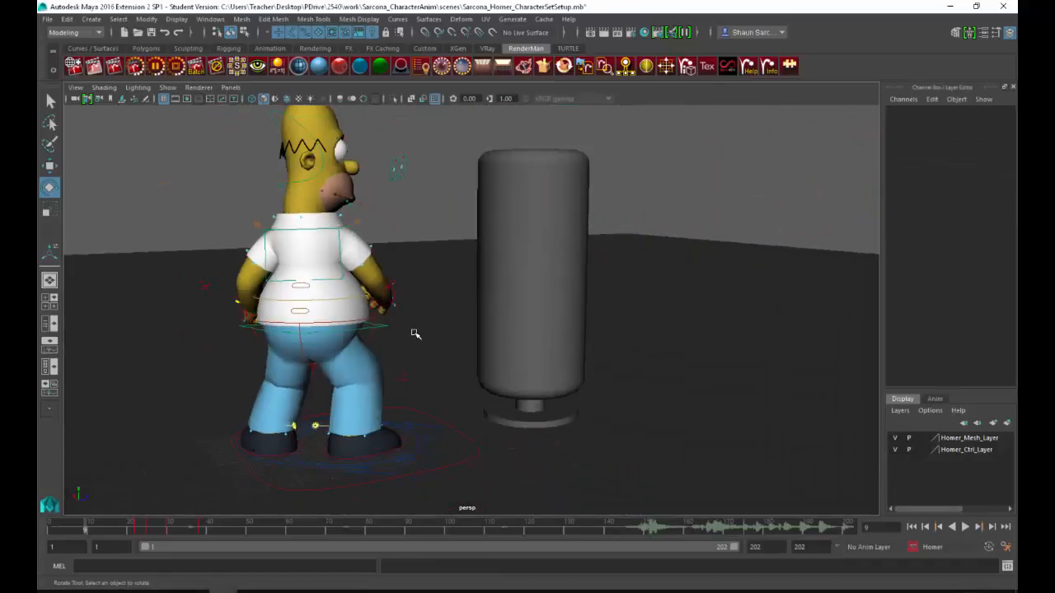
{"action": "left_click_drag", "start_coordinate": [491, 264], "coordinate": [457, 367], "text": "alt"}
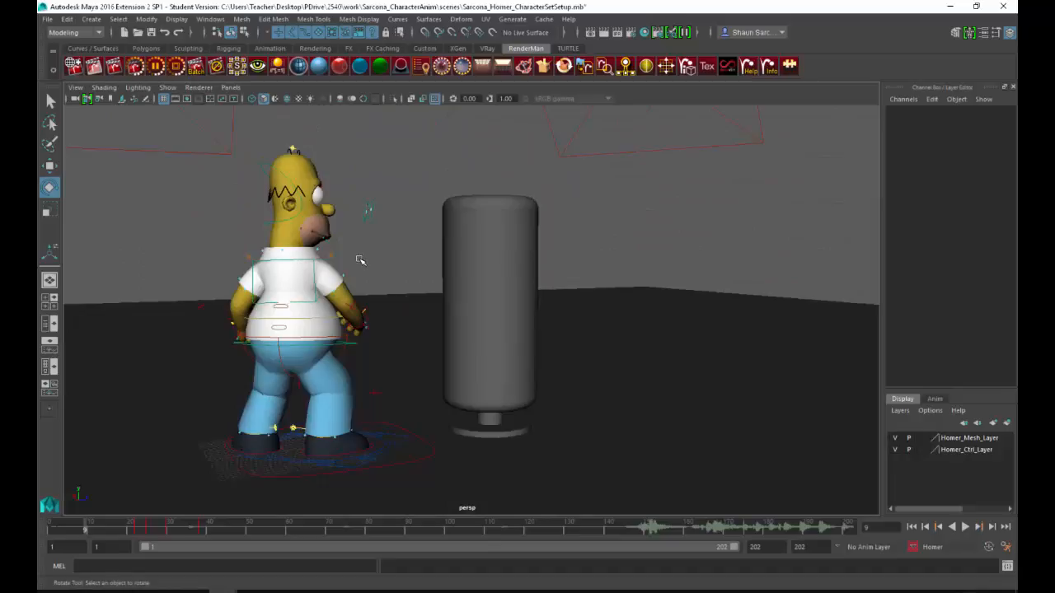
{"action": "key", "text": "alt+Tab"}
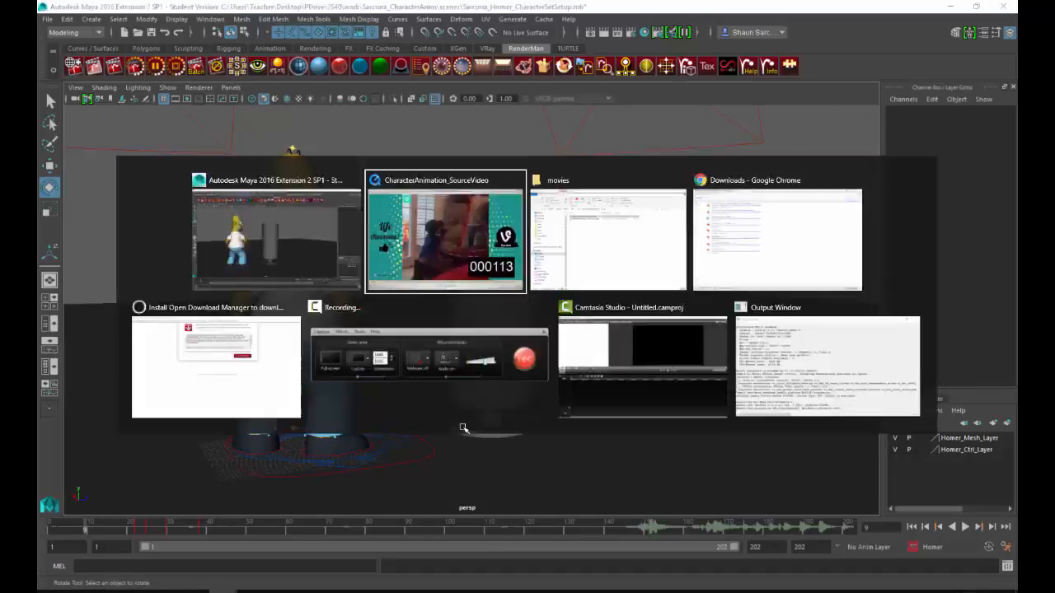
{"action": "left_click_drag", "start_coordinate": [571, 457], "coordinate": [858, 453]}
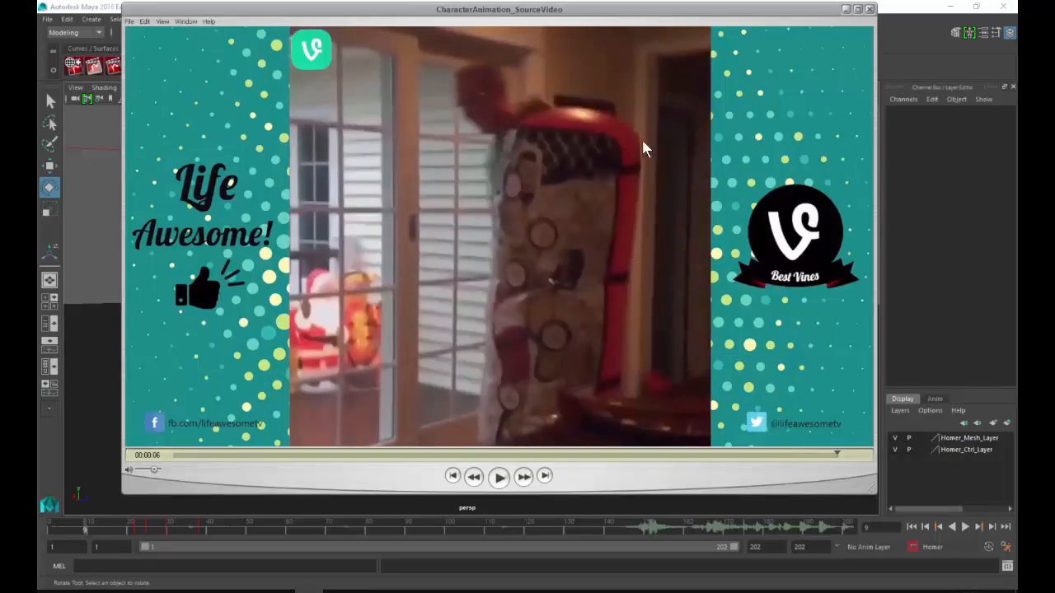
{"action": "left_click_drag", "start_coordinate": [732, 460], "coordinate": [111, 467]}
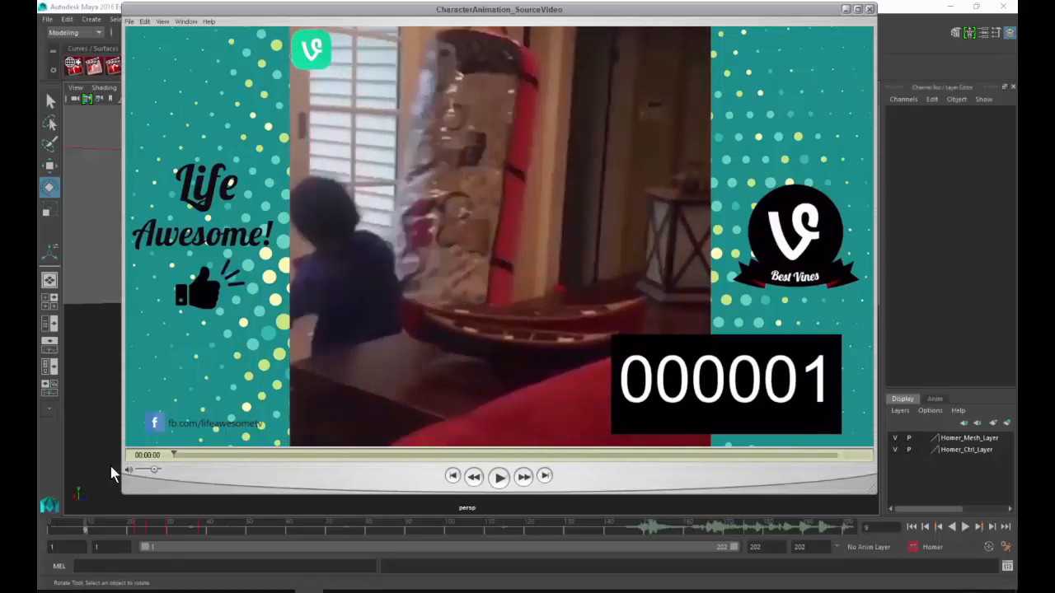
{"action": "left_click_drag", "start_coordinate": [210, 460], "coordinate": [428, 458]}
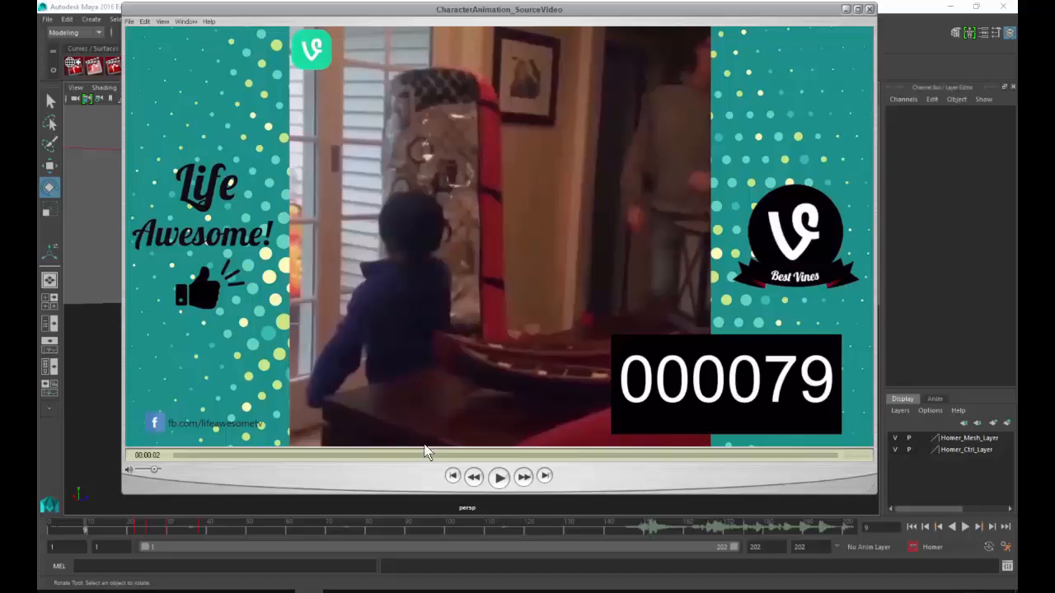
{"action": "left_click_drag", "start_coordinate": [425, 452], "coordinate": [793, 129]}
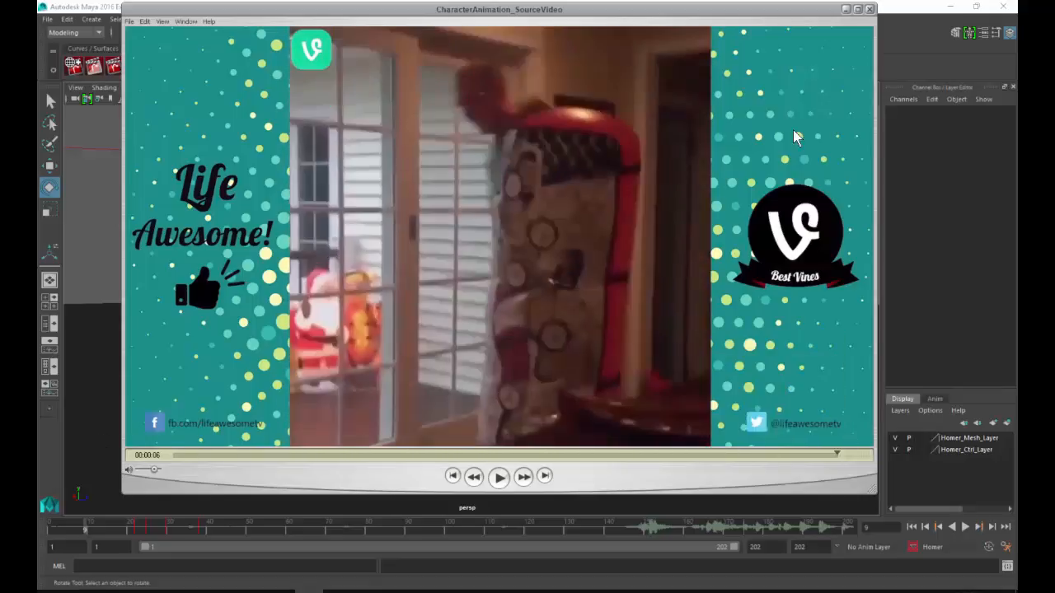
{"action": "left_click", "coordinate": [851, 9]}
Step: Check the reference video once more, return to Maya and scrub the punch animation back to frame 6
{"action": "left_click_drag", "start_coordinate": [494, 265], "coordinate": [582, 260], "text": "alt"}
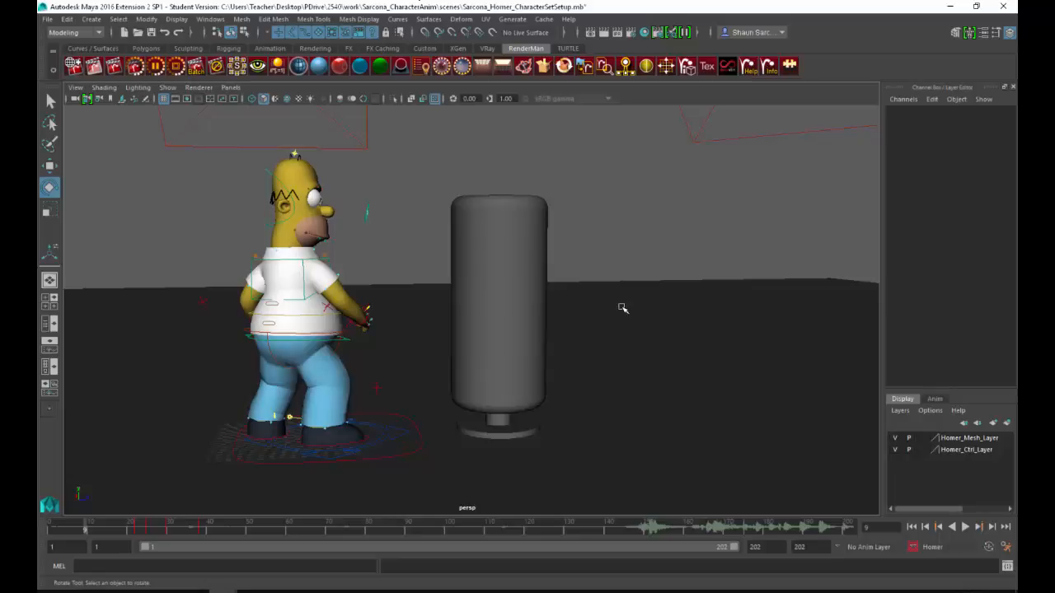
{"action": "key", "text": "alt+Tab"}
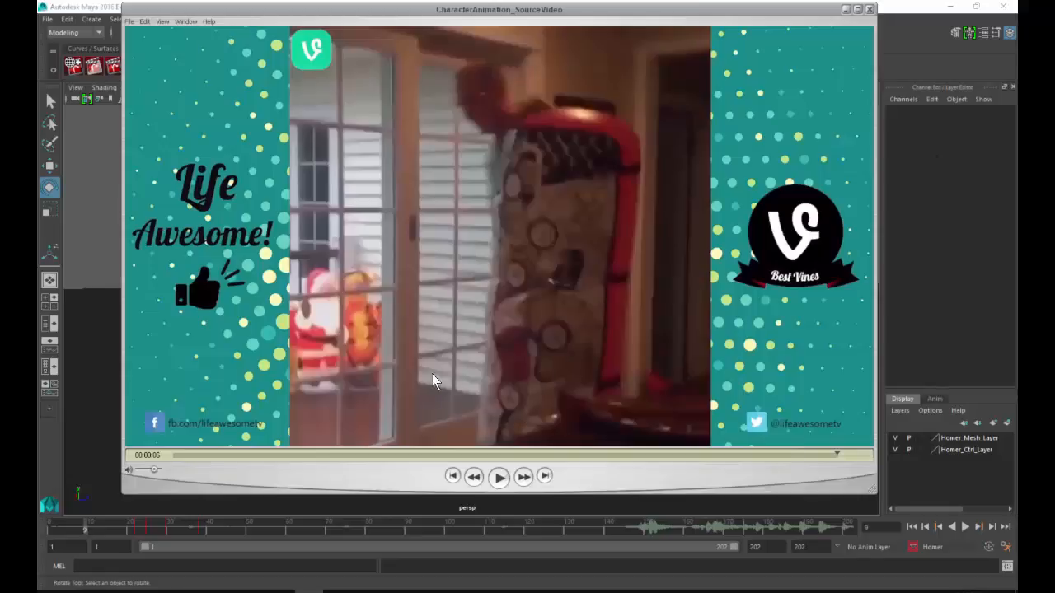
{"action": "left_click_drag", "start_coordinate": [347, 456], "coordinate": [437, 469]}
{"action": "left_click_drag", "start_coordinate": [317, 532], "coordinate": [72, 540]}
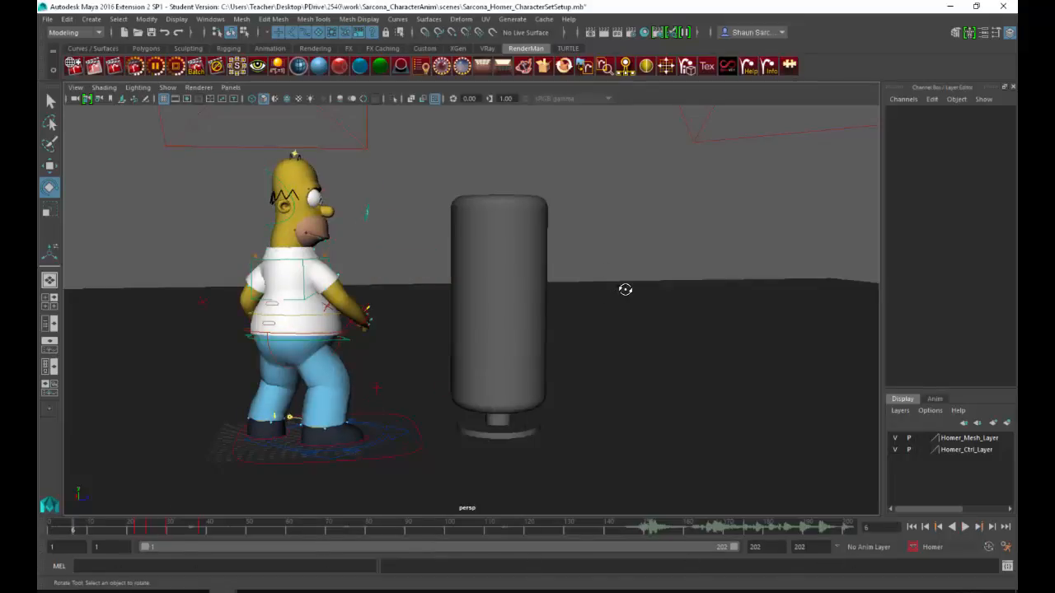